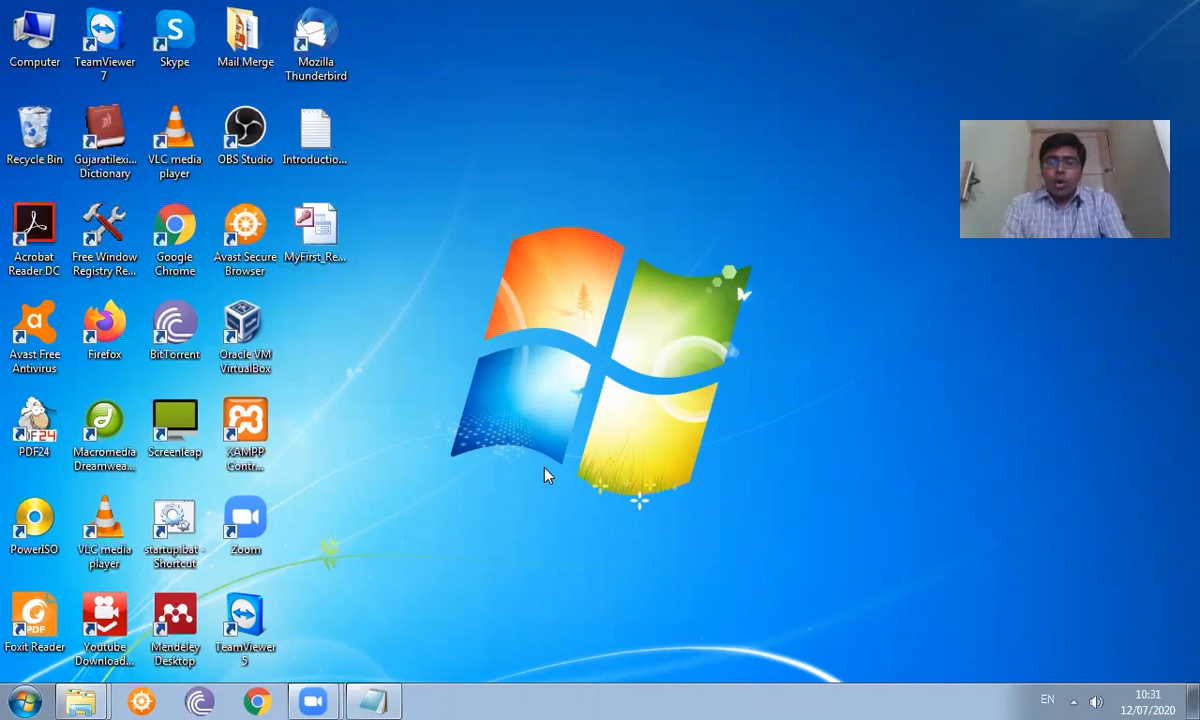
# - Launch Word with the winword command from Run, then close the blank window
pyautogui.press('super+r')
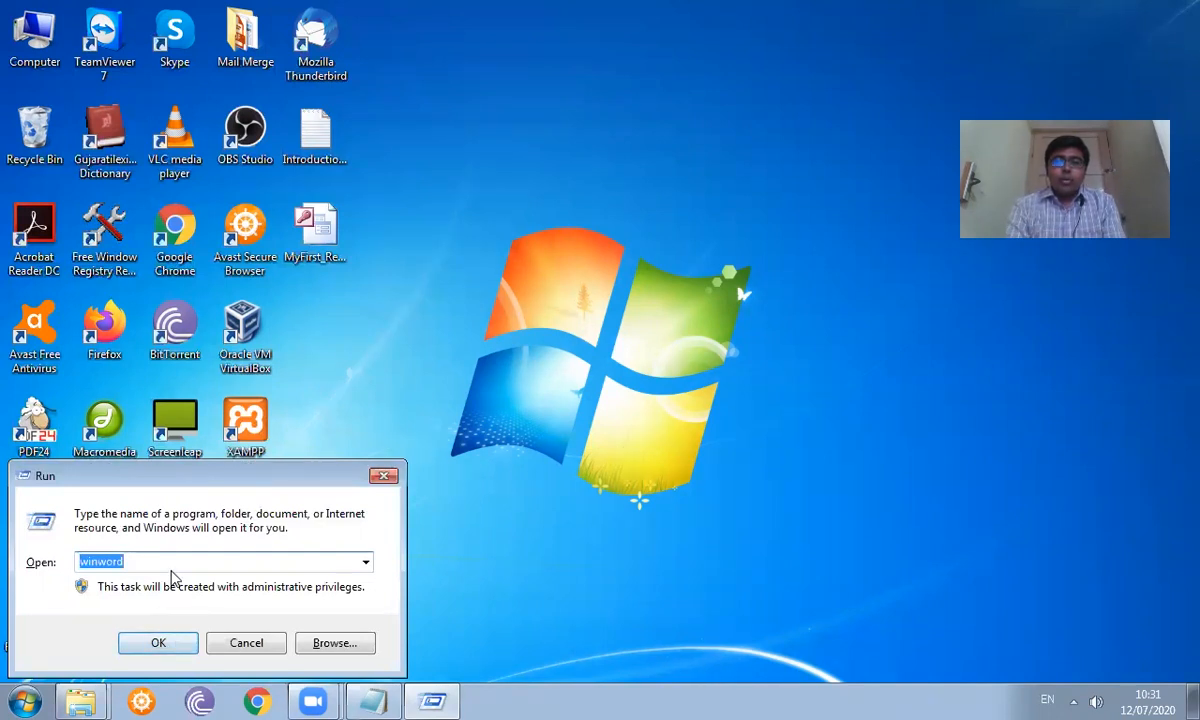
pyautogui.click(159, 648)
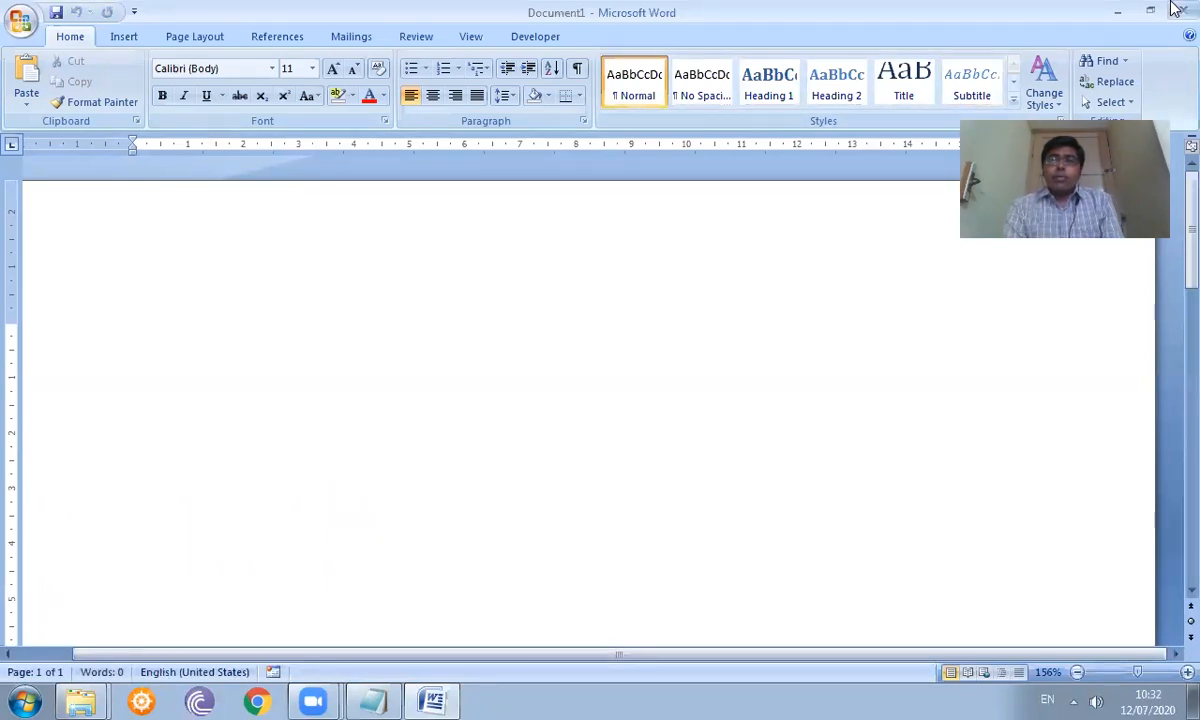
pyautogui.click(1118, 10)
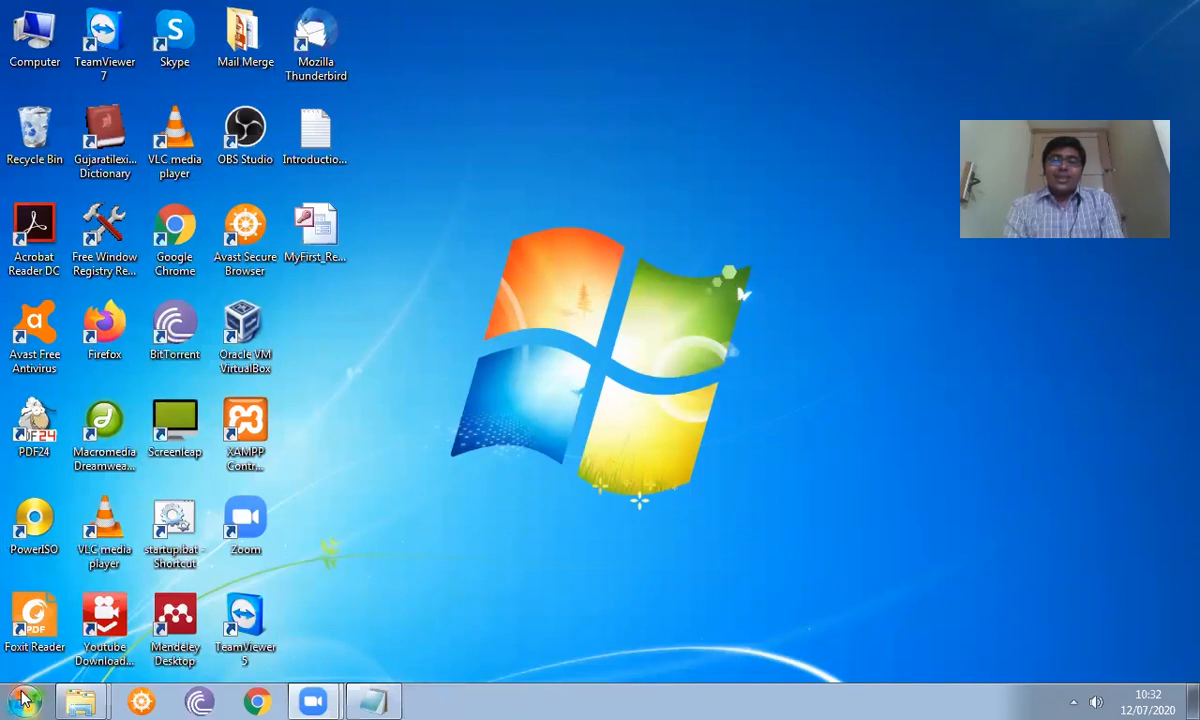
# - Start Word 2007 from the Microsoft Office group in All Programs, then close it
pyautogui.click(24, 700)
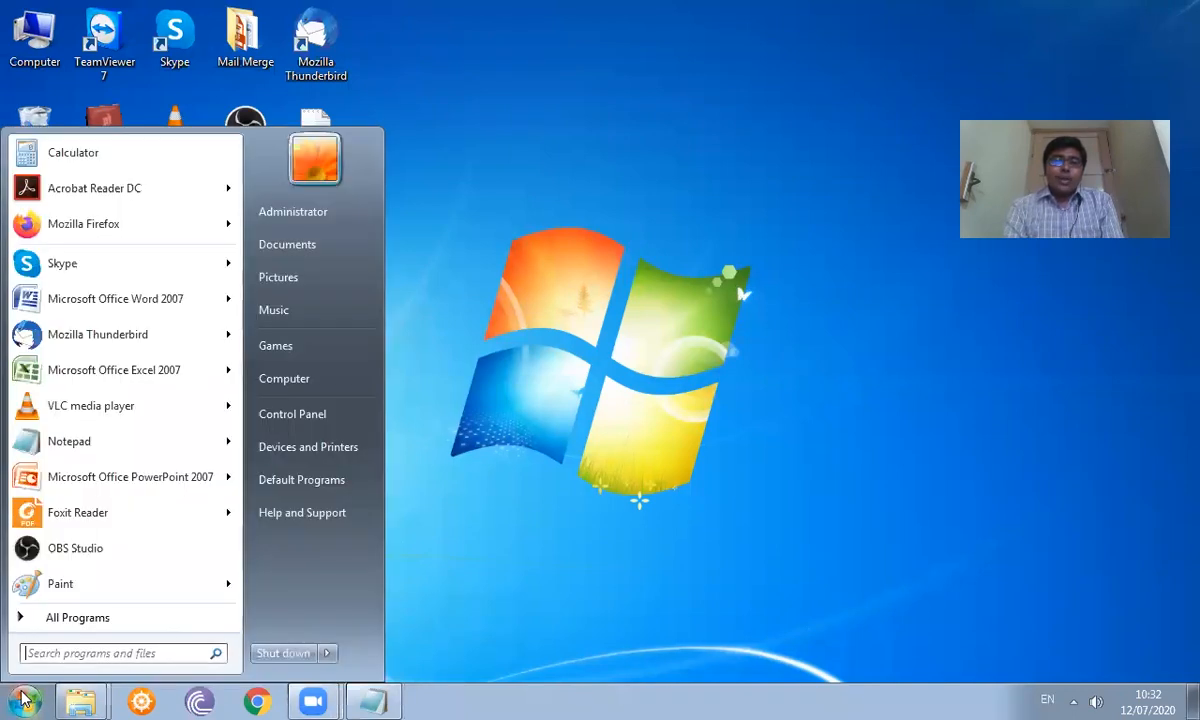
pyautogui.click(133, 620)
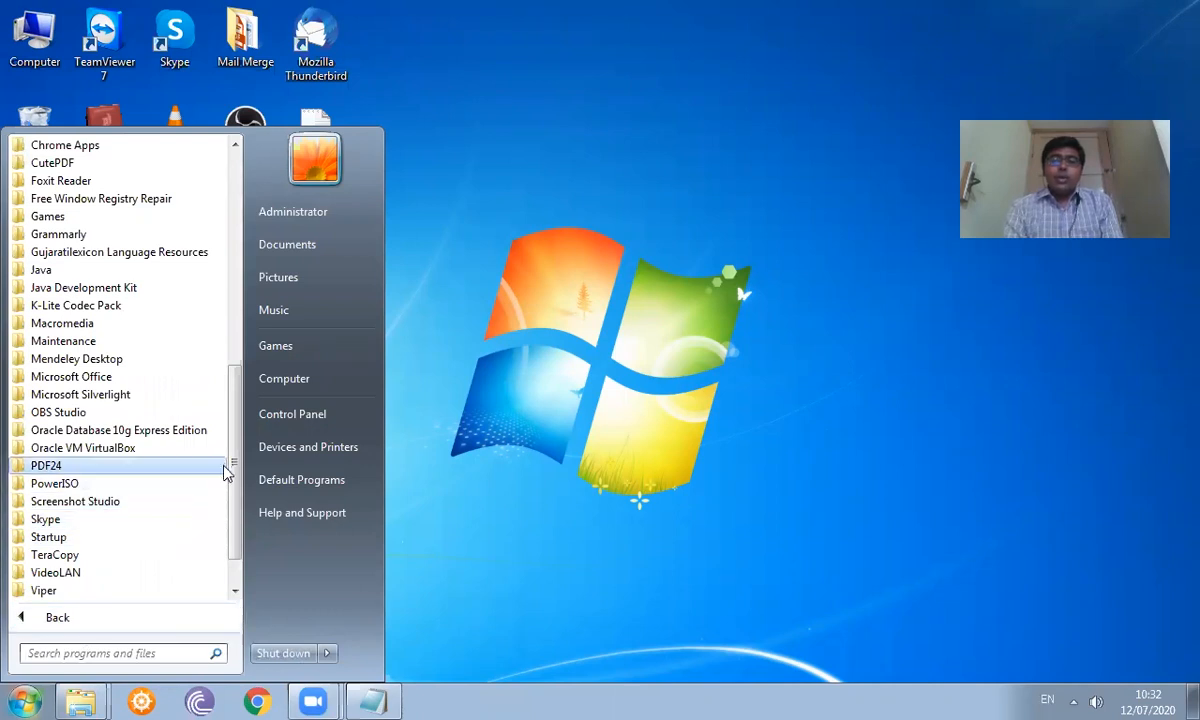
pyautogui.moveTo(231, 465)
pyautogui.mouseDown()
pyautogui.moveTo(237, 277)
pyautogui.moveTo(233, 485)
pyautogui.mouseUp()
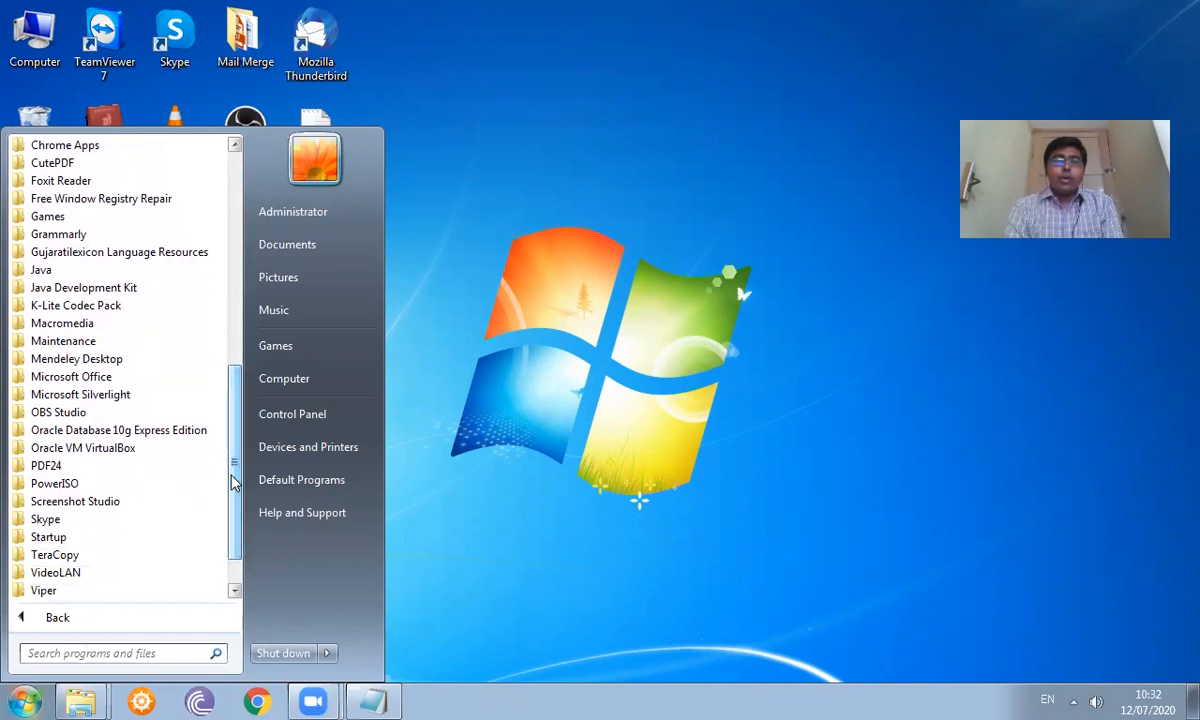
pyautogui.click(150, 378)
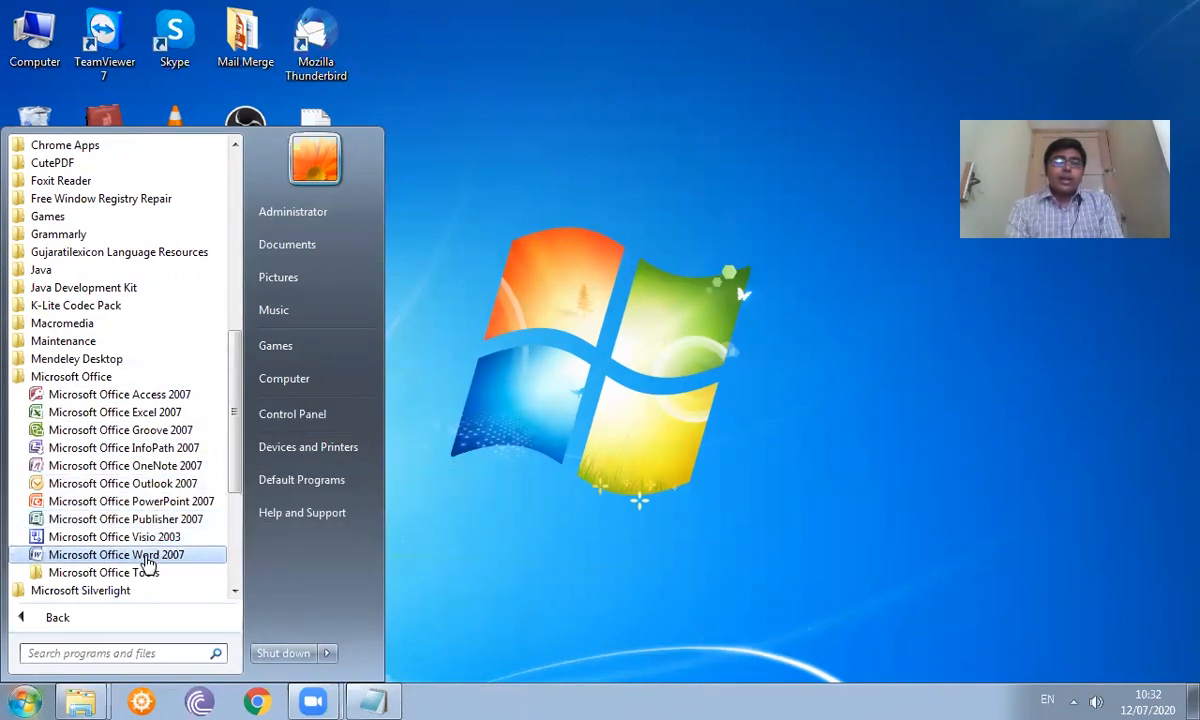
pyautogui.click(117, 555)
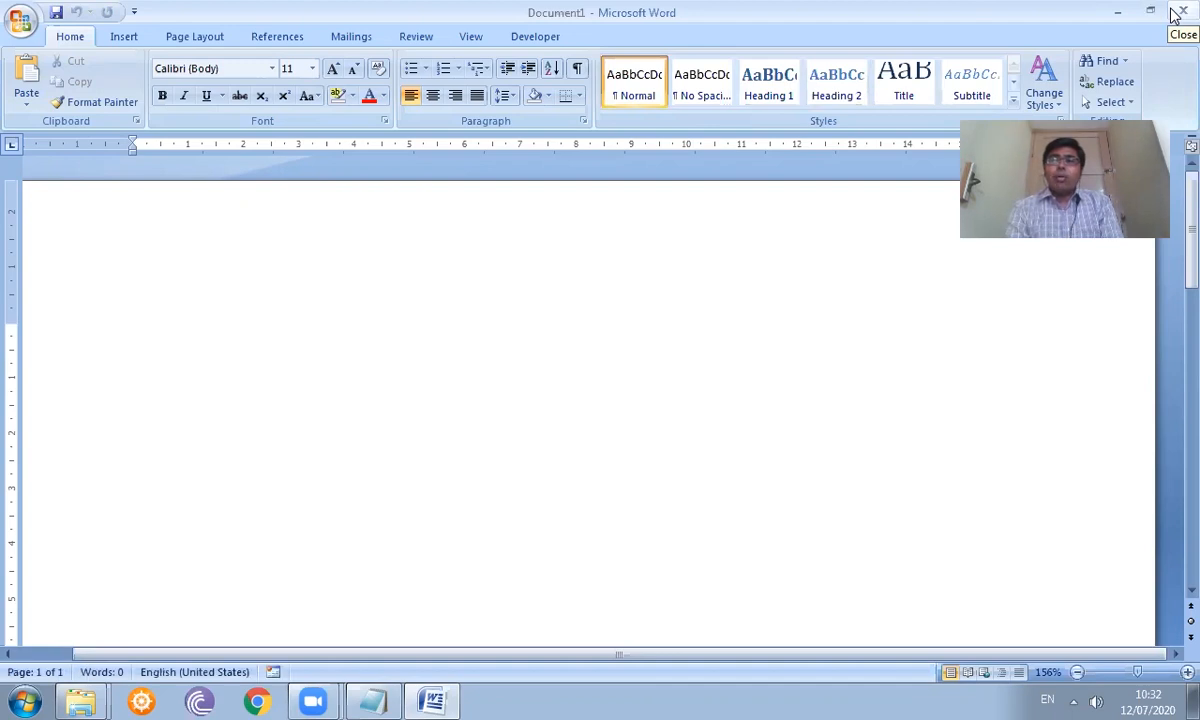
pyautogui.click(1180, 12)
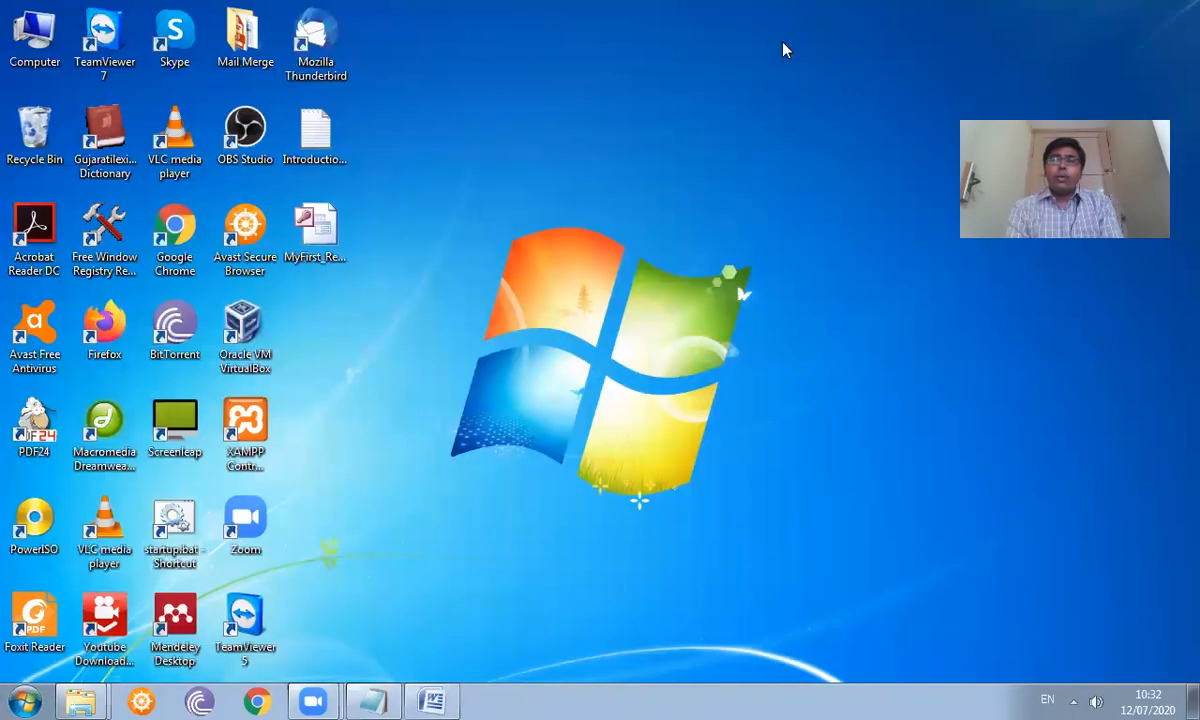
# - Open Demo_Mail_merge.docx from Word 2007's recent documents in the Start menu
pyautogui.click(22, 700)
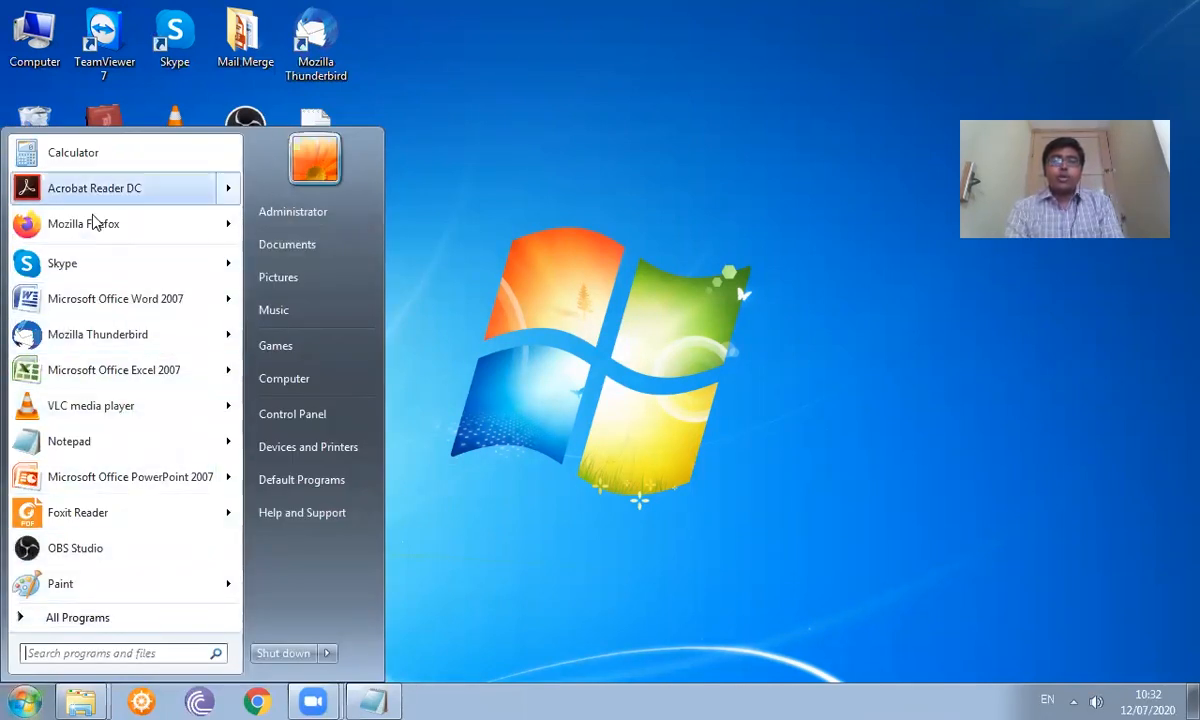
pyautogui.moveTo(133, 290)
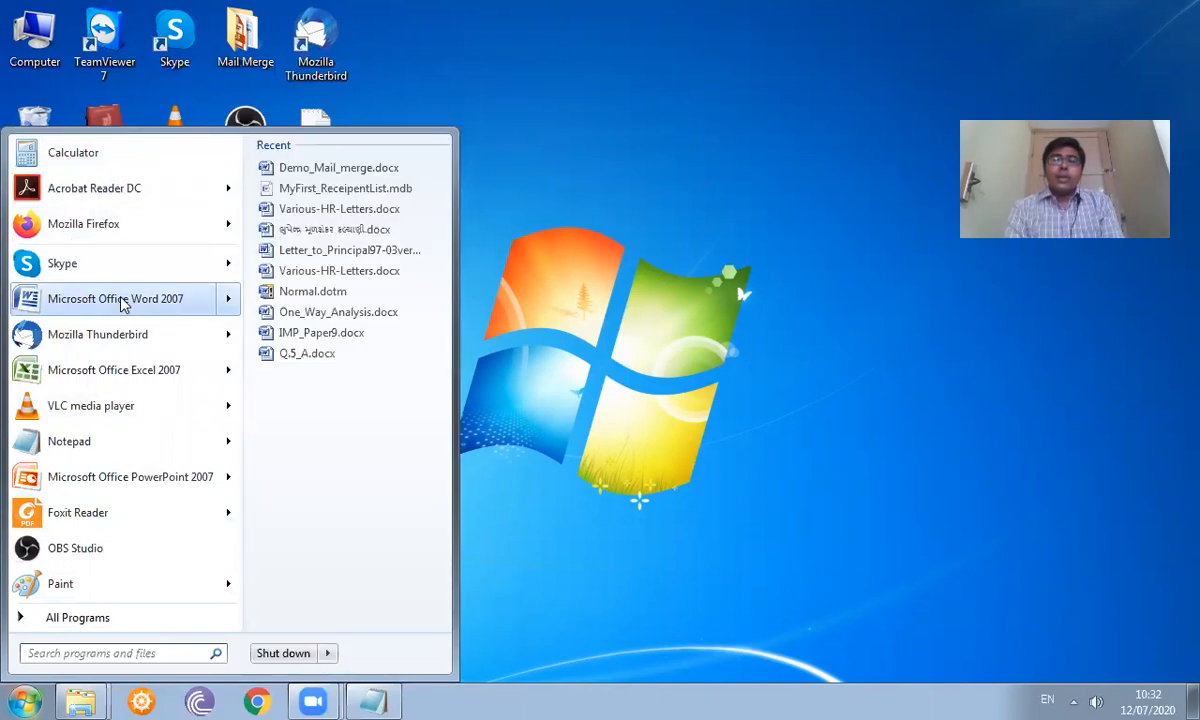
pyautogui.click(262, 168)
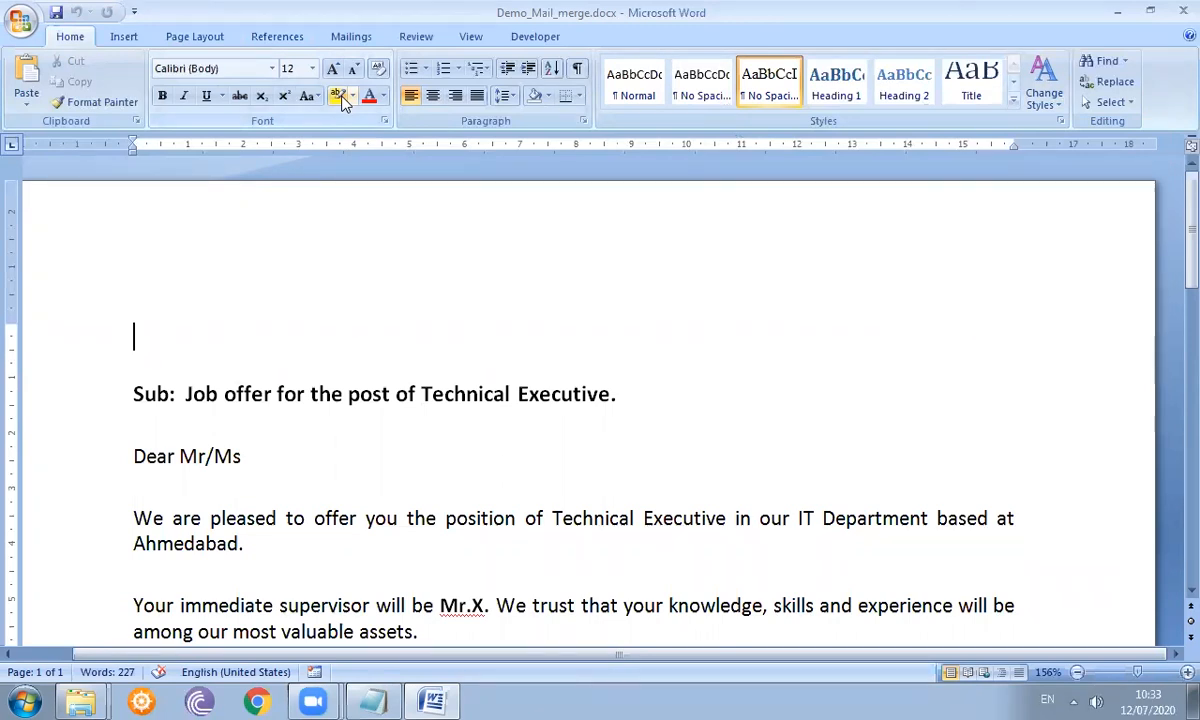
# - Switch to the Mailings tab and view the Start Mail Merge types without choosing one
pyautogui.click(352, 37)
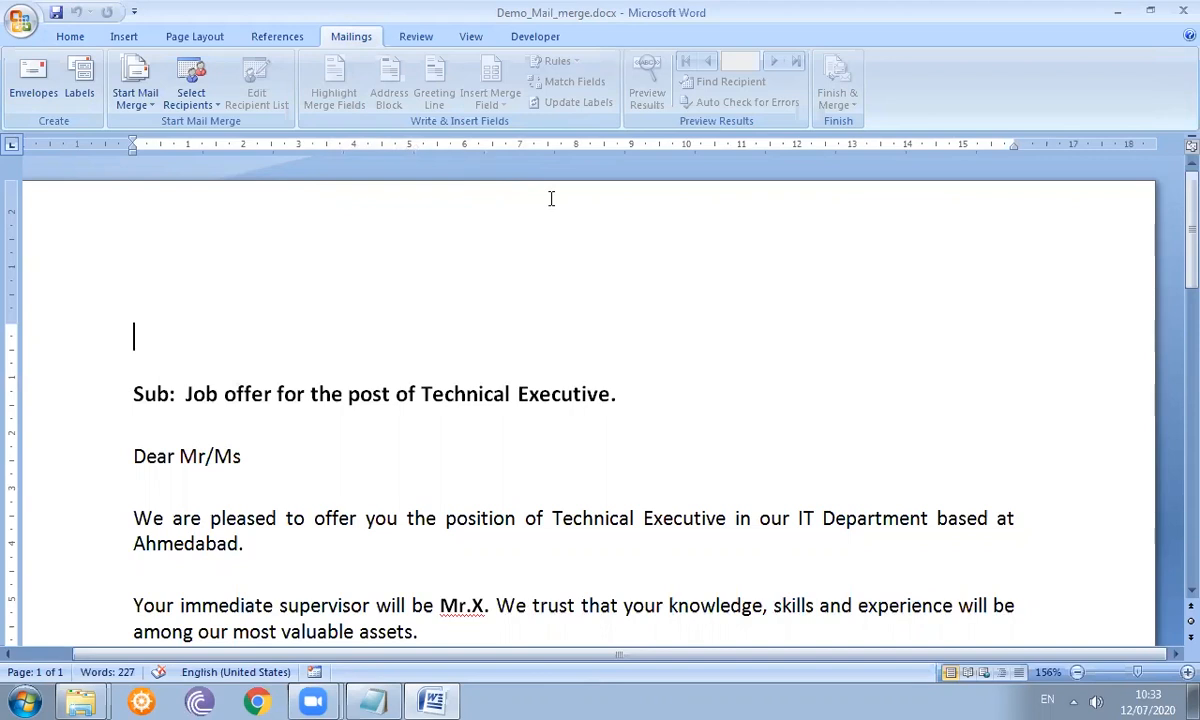
pyautogui.click(141, 92)
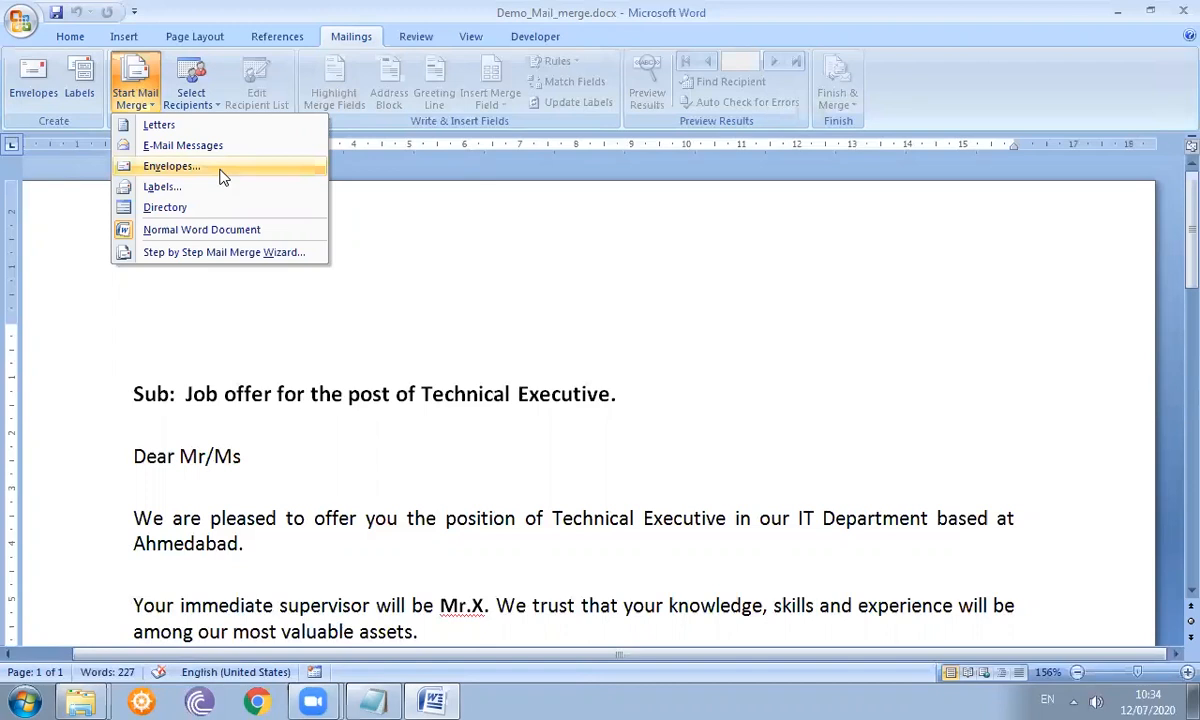
pyautogui.click(417, 315)
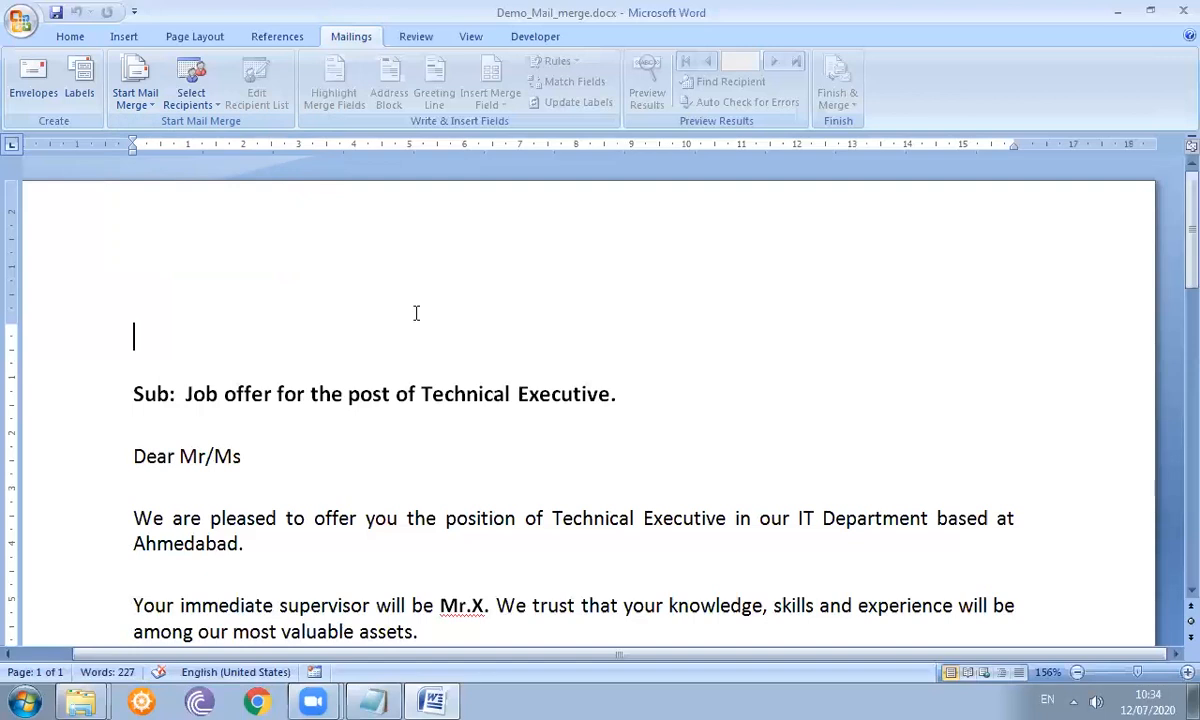
pyautogui.click(153, 102)
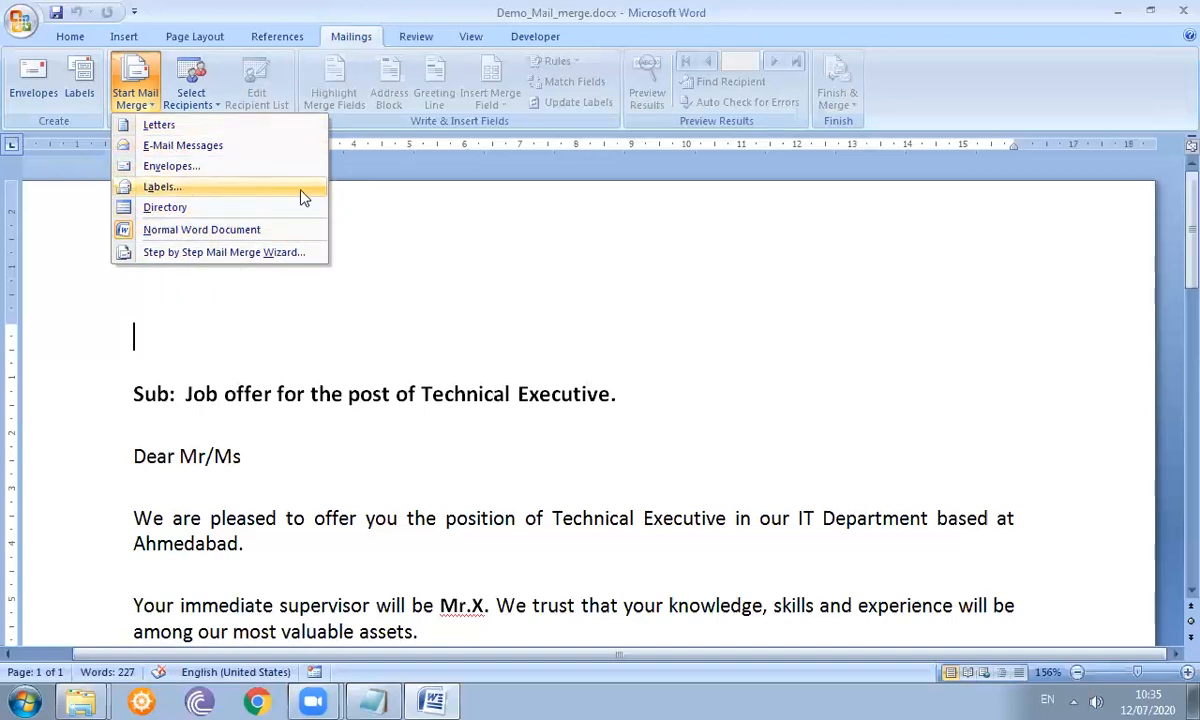
pyautogui.click(345, 302)
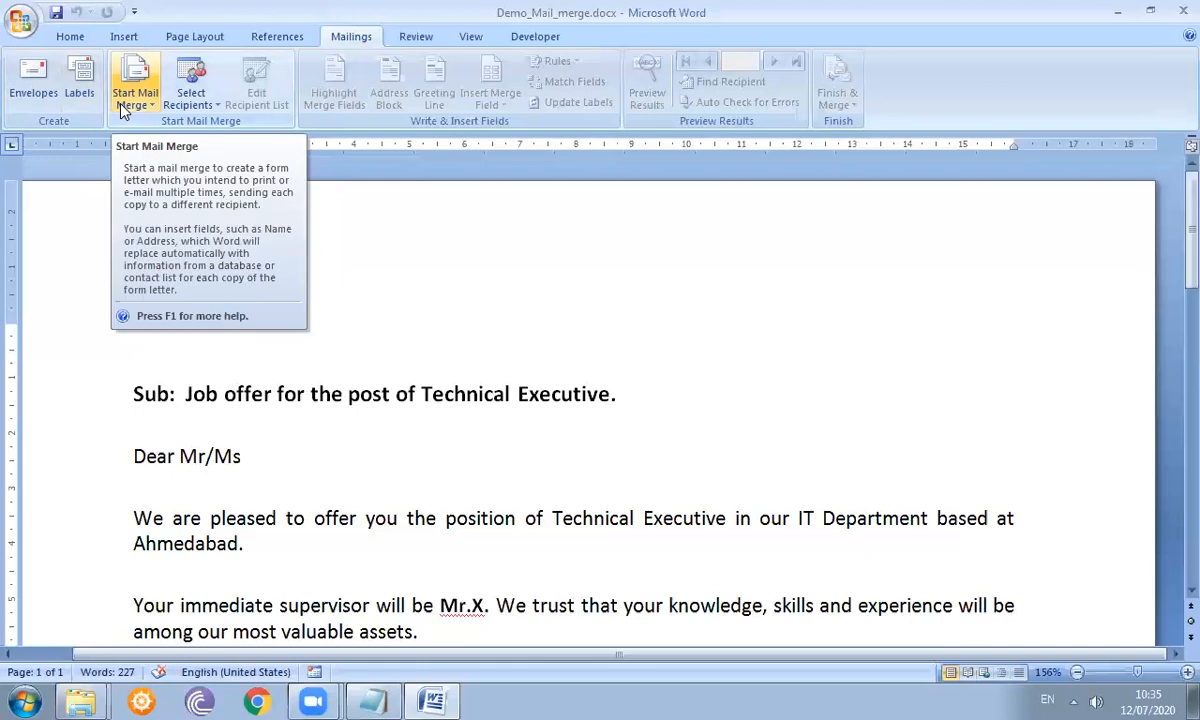
# - Open the Select Recipients menu on the Mailings tab
pyautogui.click(190, 103)
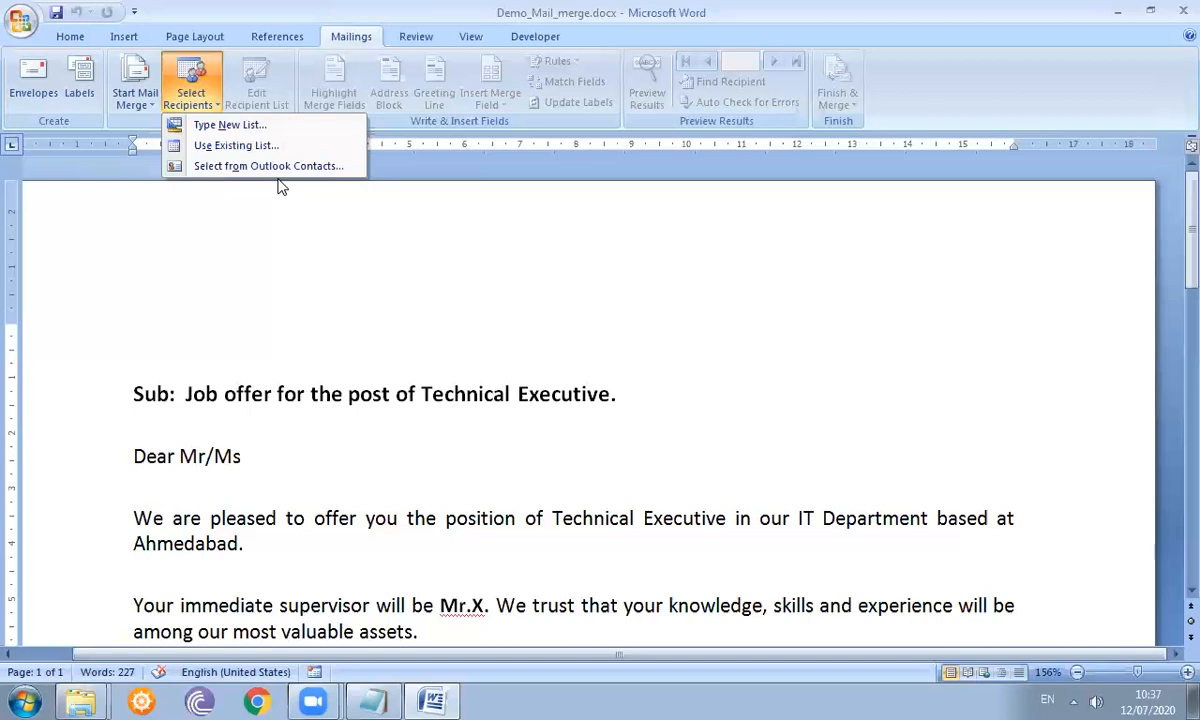
# - Choose Type New List and scroll across the New Address List columns
pyautogui.click(258, 133)
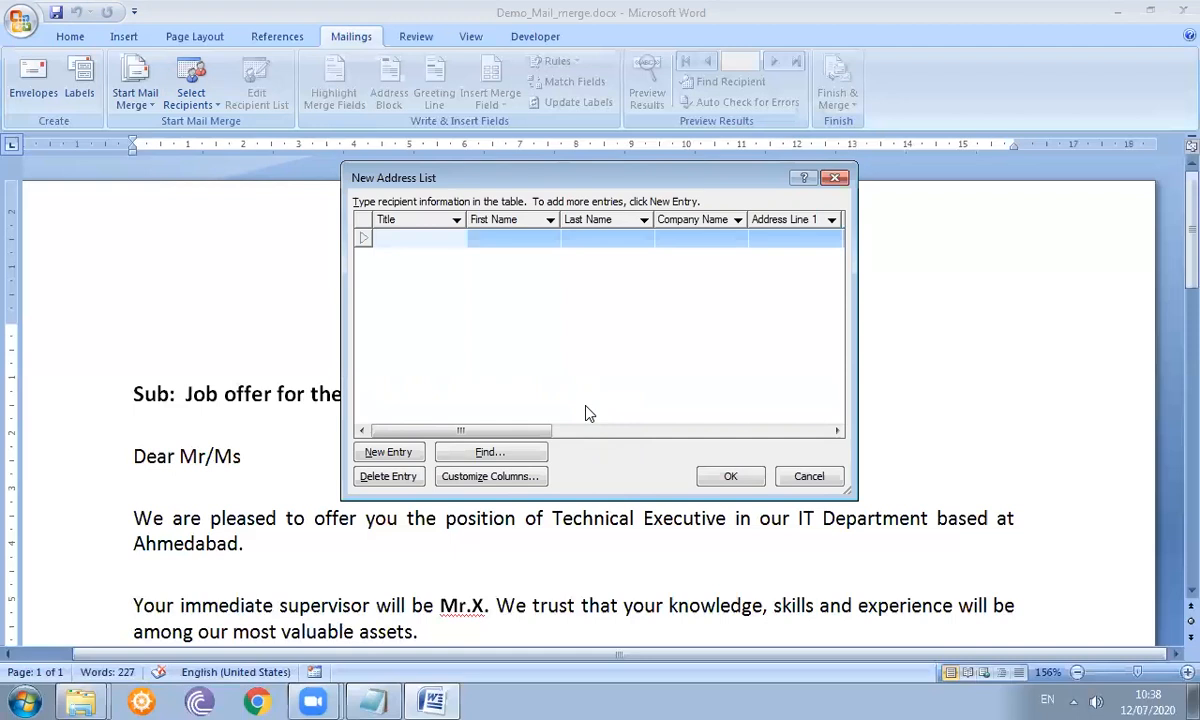
pyautogui.moveTo(528, 430); pyautogui.dragTo(823, 388)
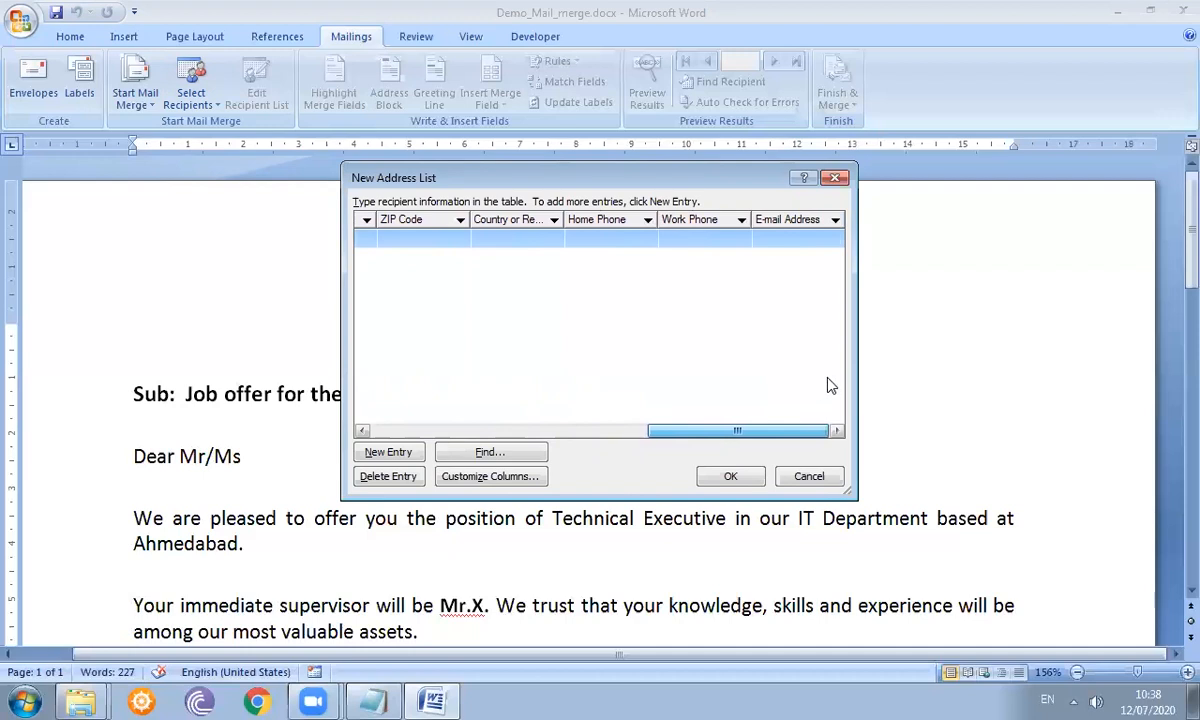
pyautogui.moveTo(766, 437); pyautogui.dragTo(416, 444)
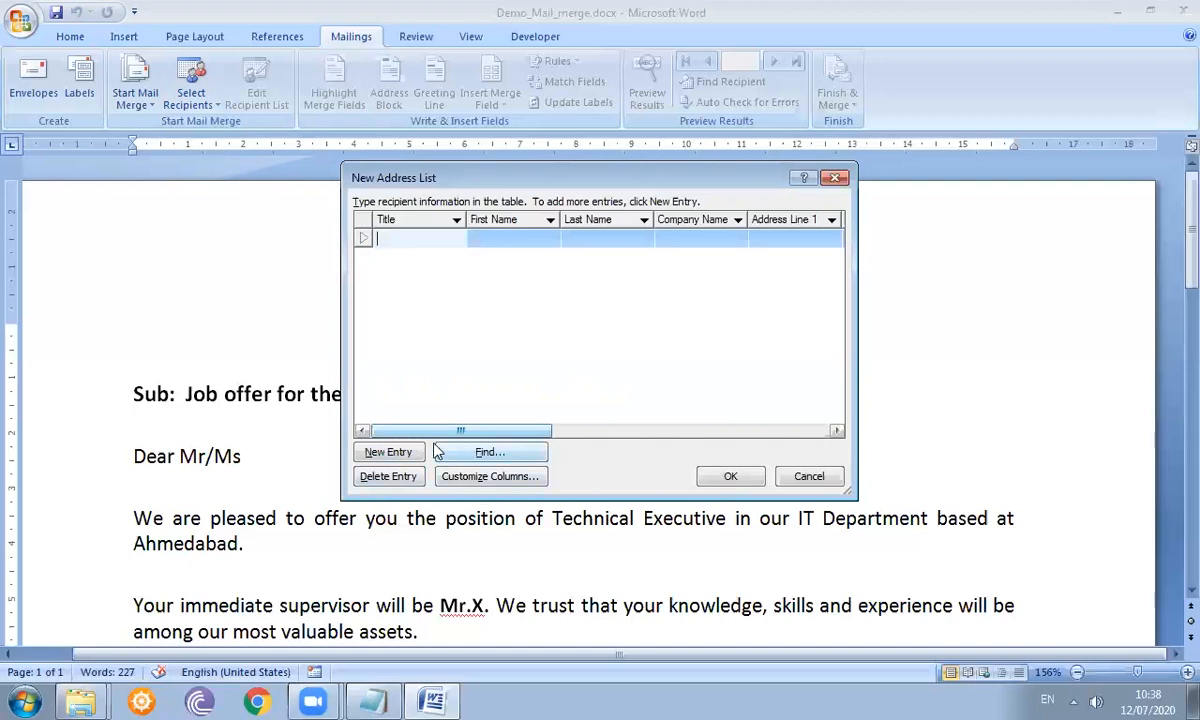
# - Delete the Title field in Customize Address List and apply the change
pyautogui.click(490, 477)
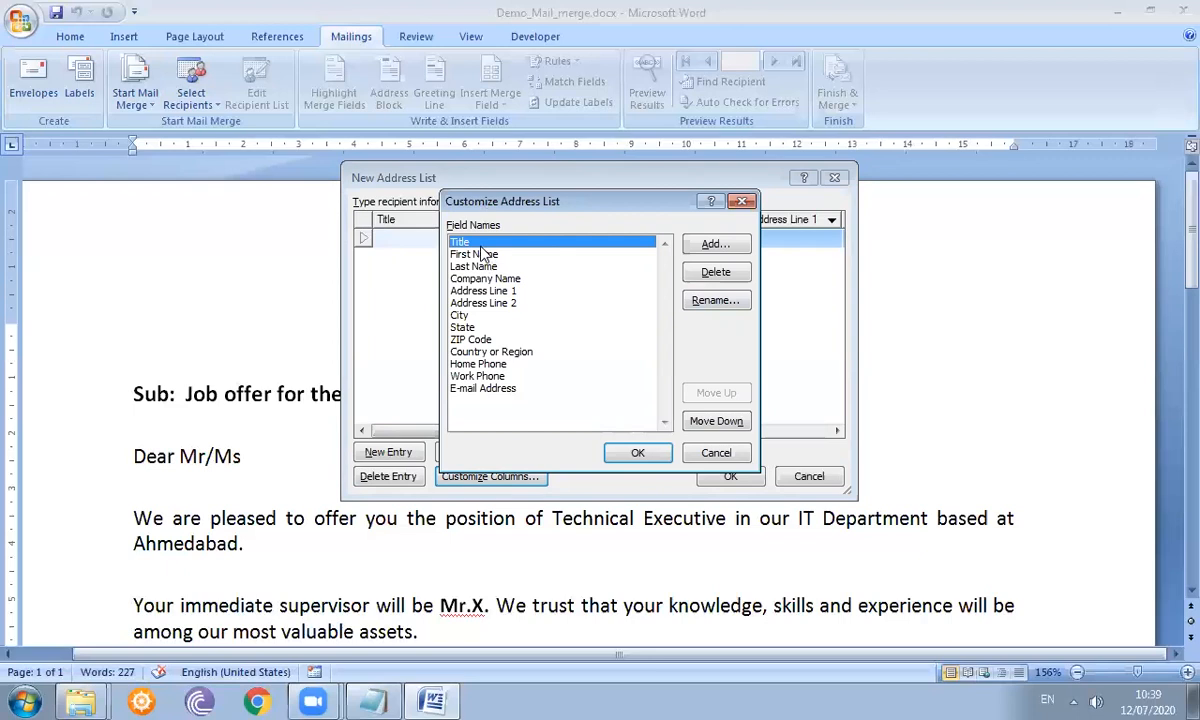
pyautogui.click(717, 276)
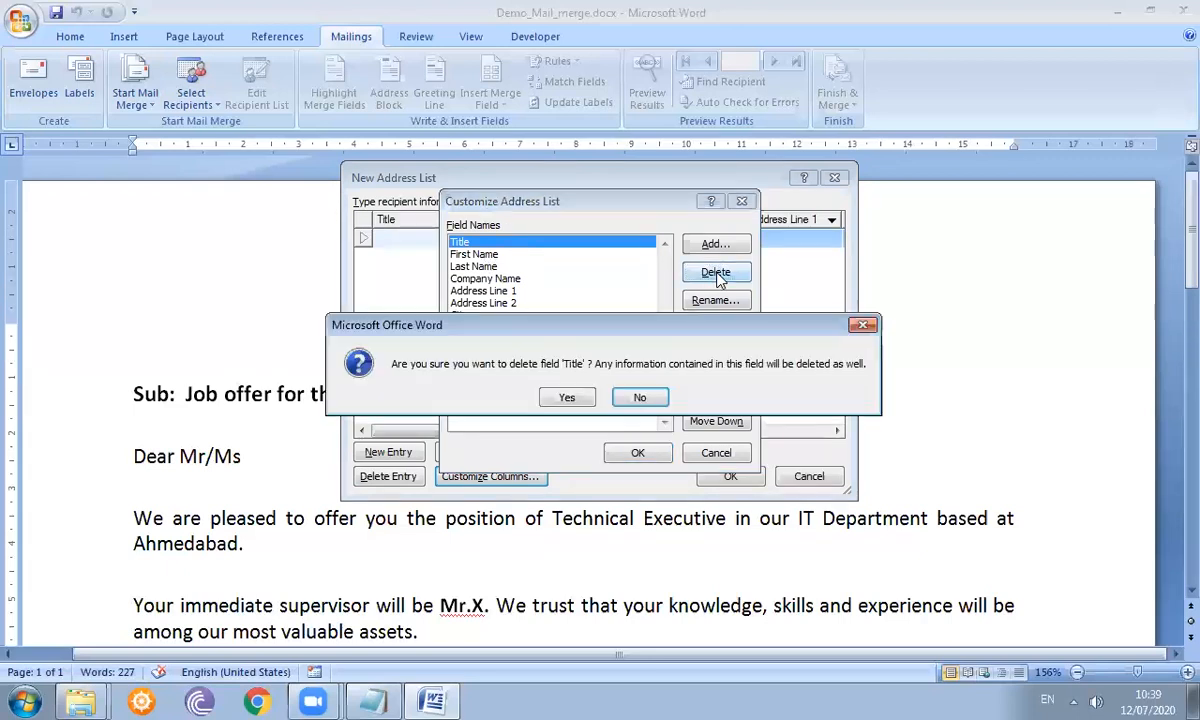
pyautogui.click(567, 399)
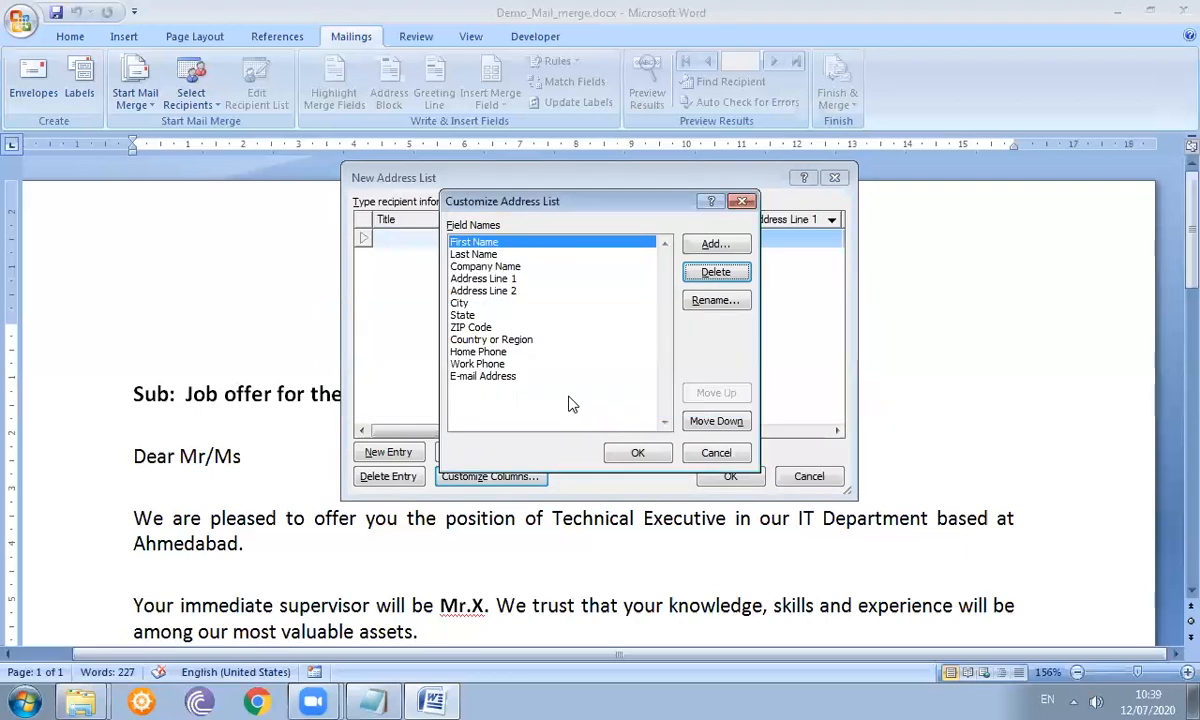
pyautogui.click(639, 454)
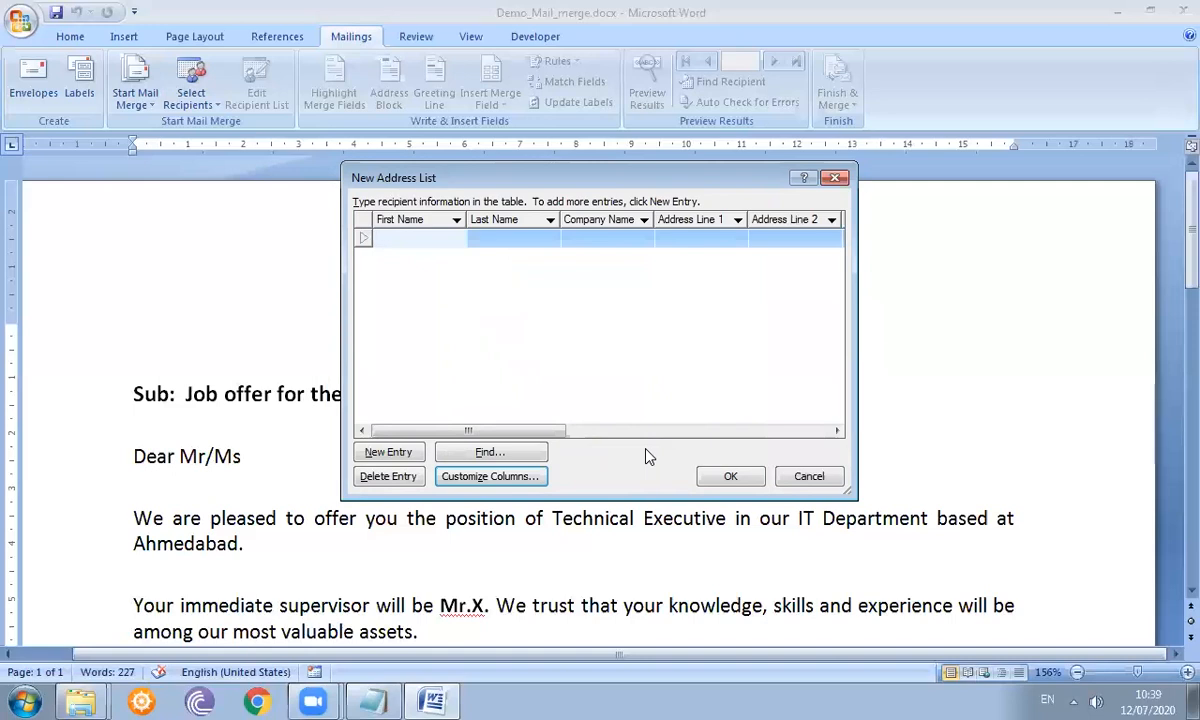
# - Delete the Address Line 2 field from the address list
pyautogui.click(497, 478)
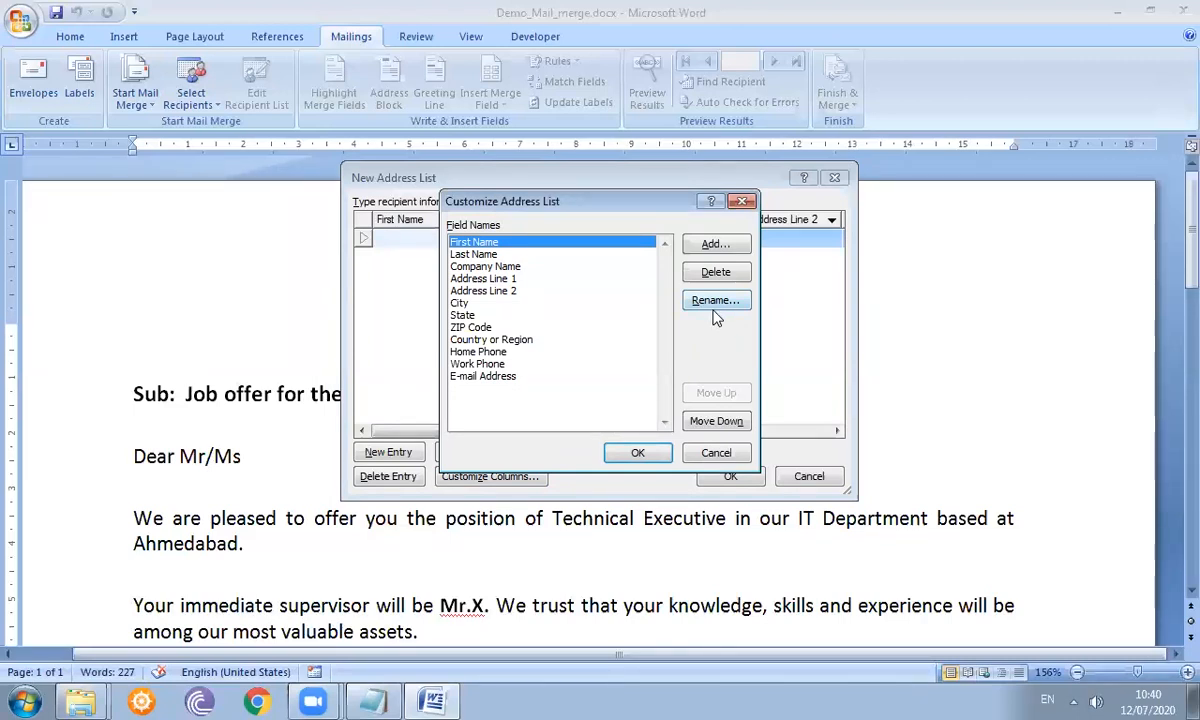
pyautogui.click(487, 291)
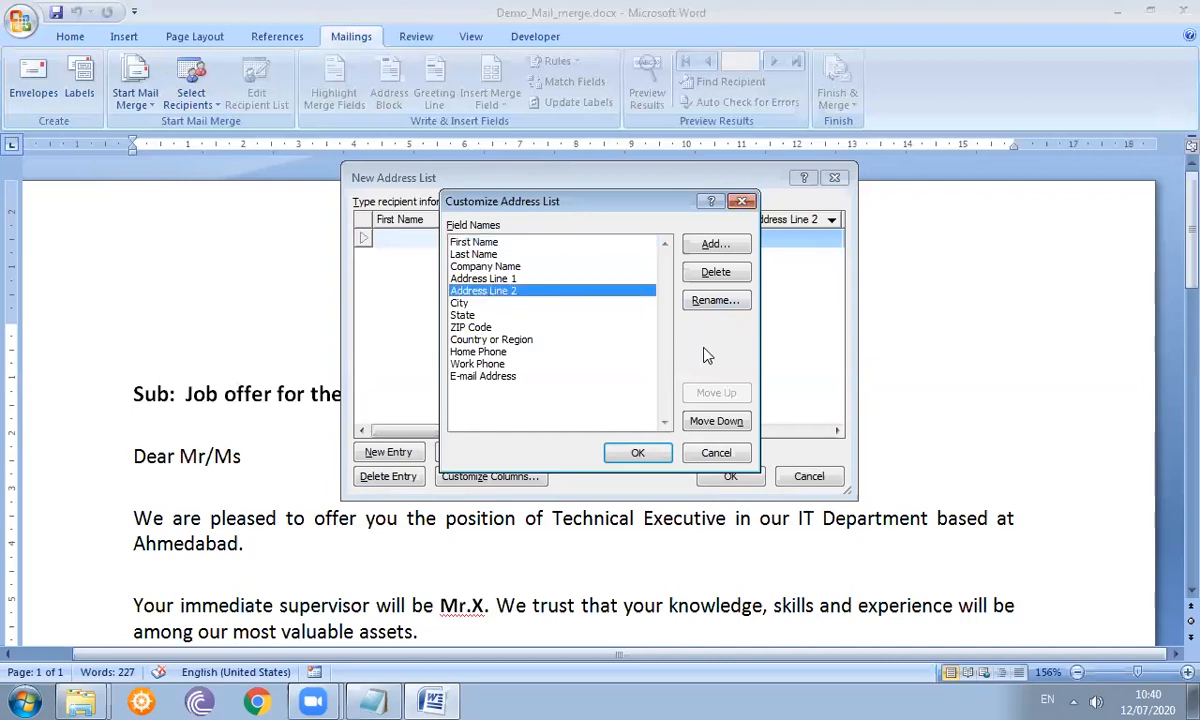
pyautogui.click(714, 280)
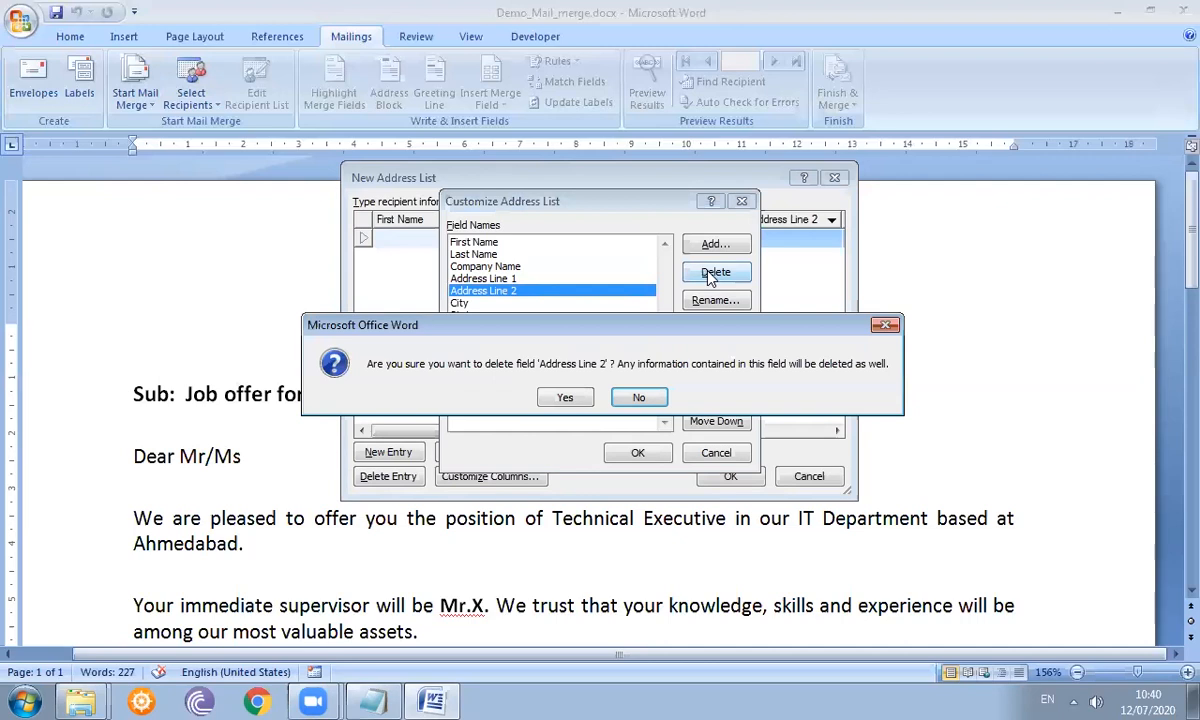
pyautogui.click(566, 398)
pyautogui.click(637, 454)
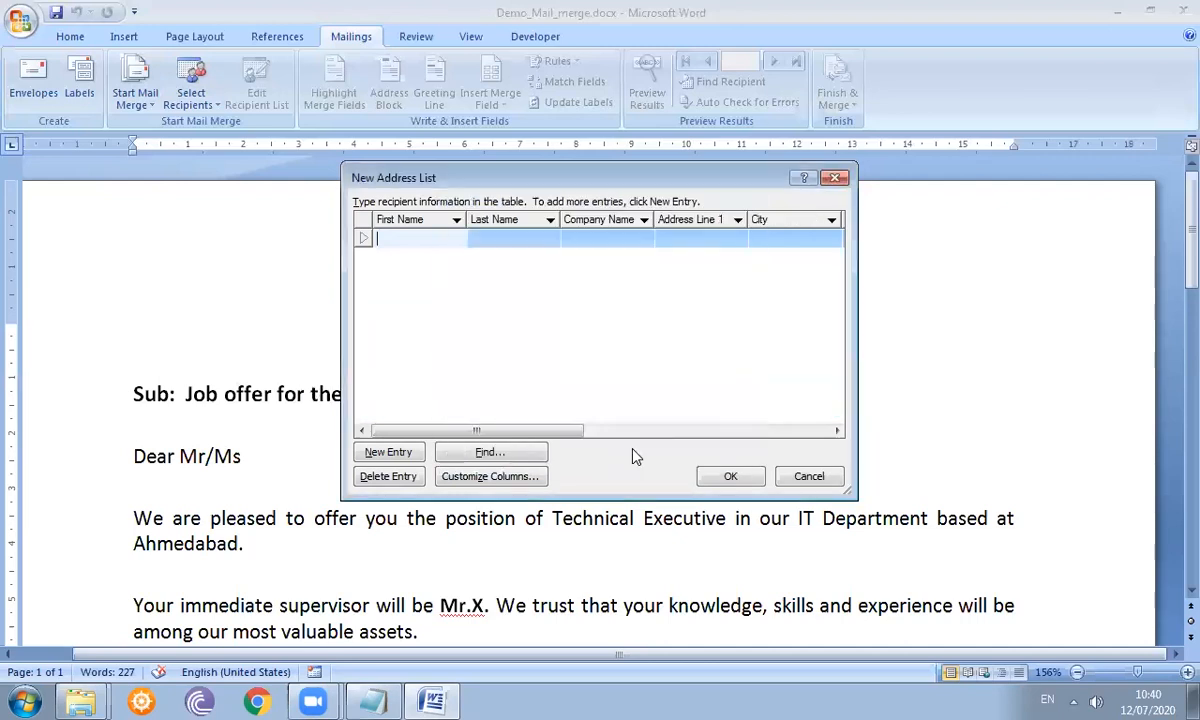
# - Move the Work Phone field up above Home Phone, then select Home Phone
pyautogui.click(489, 476)
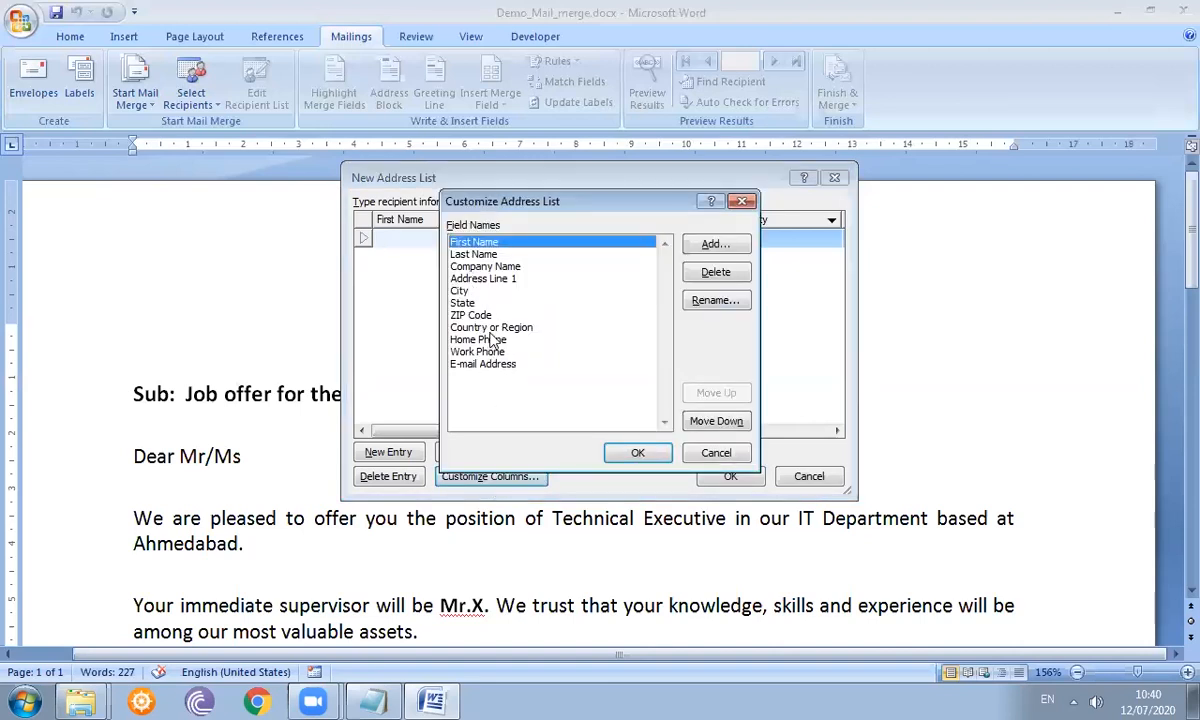
pyautogui.click(455, 291)
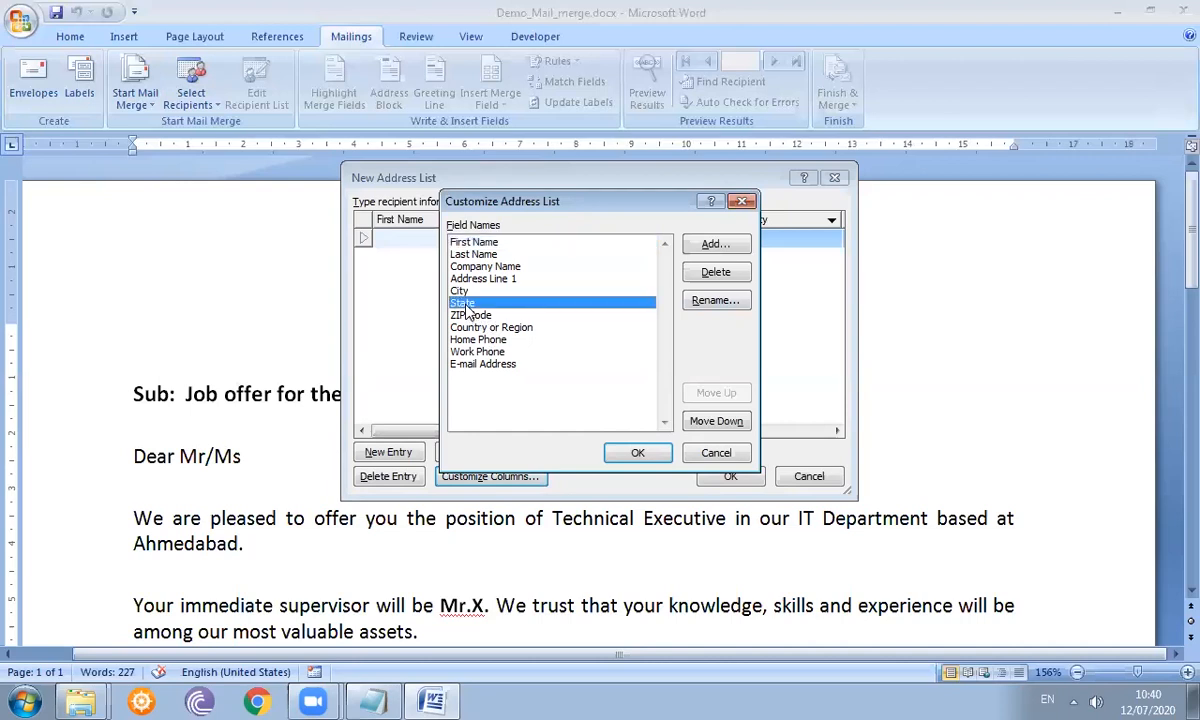
pyautogui.click(473, 316)
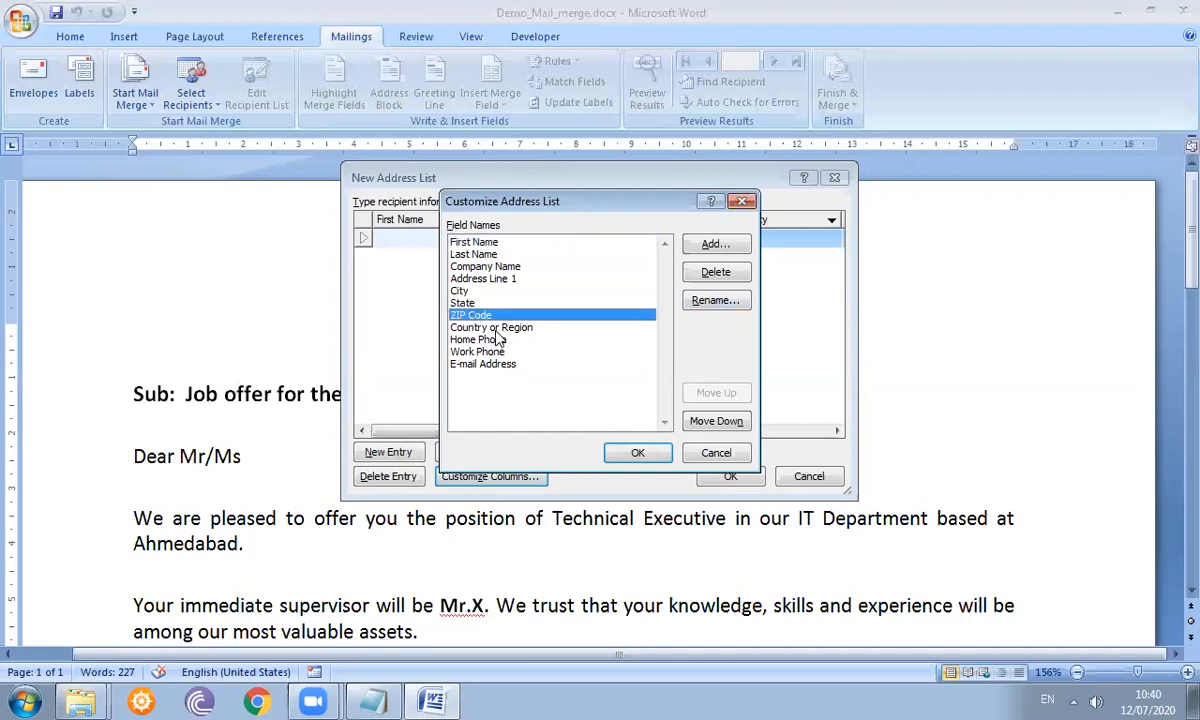
pyautogui.click(495, 330)
pyautogui.click(500, 340)
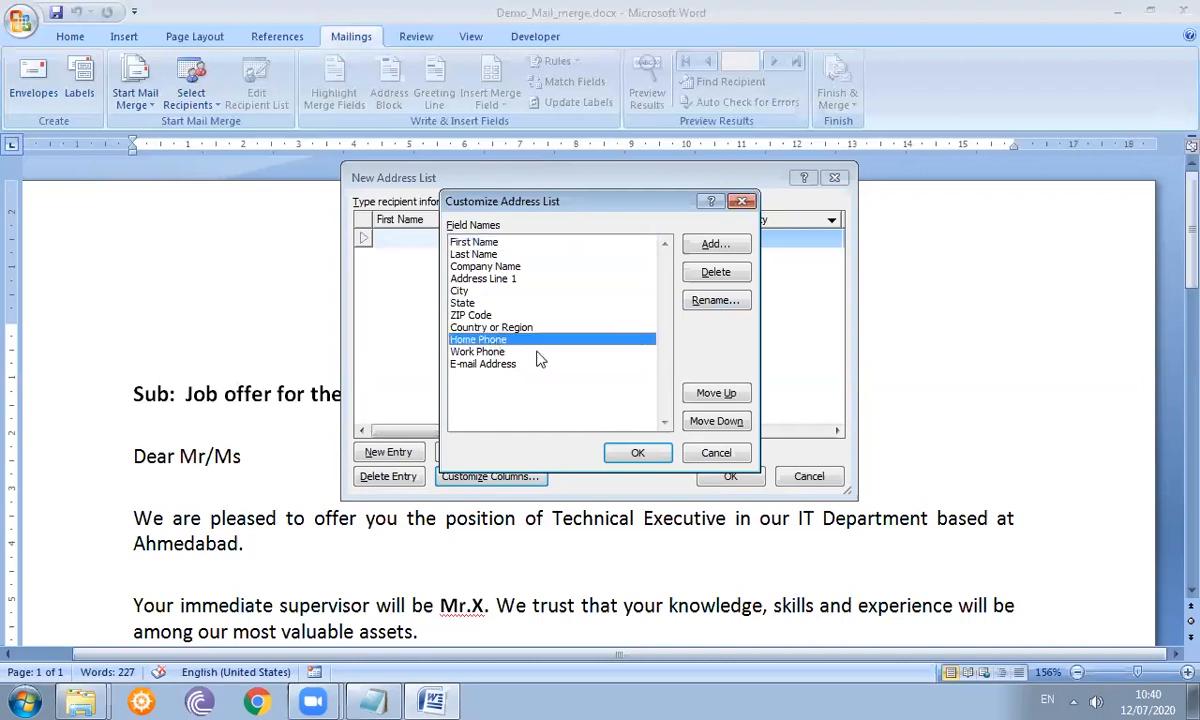
pyautogui.click(494, 354)
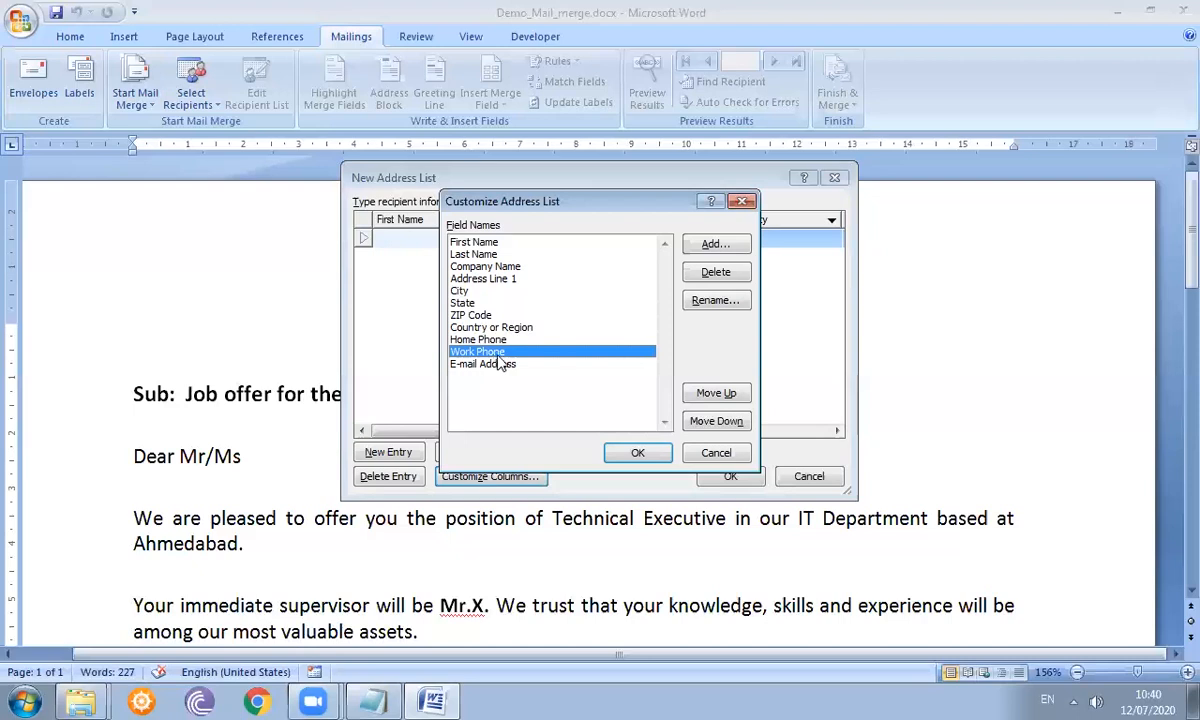
pyautogui.click(724, 400)
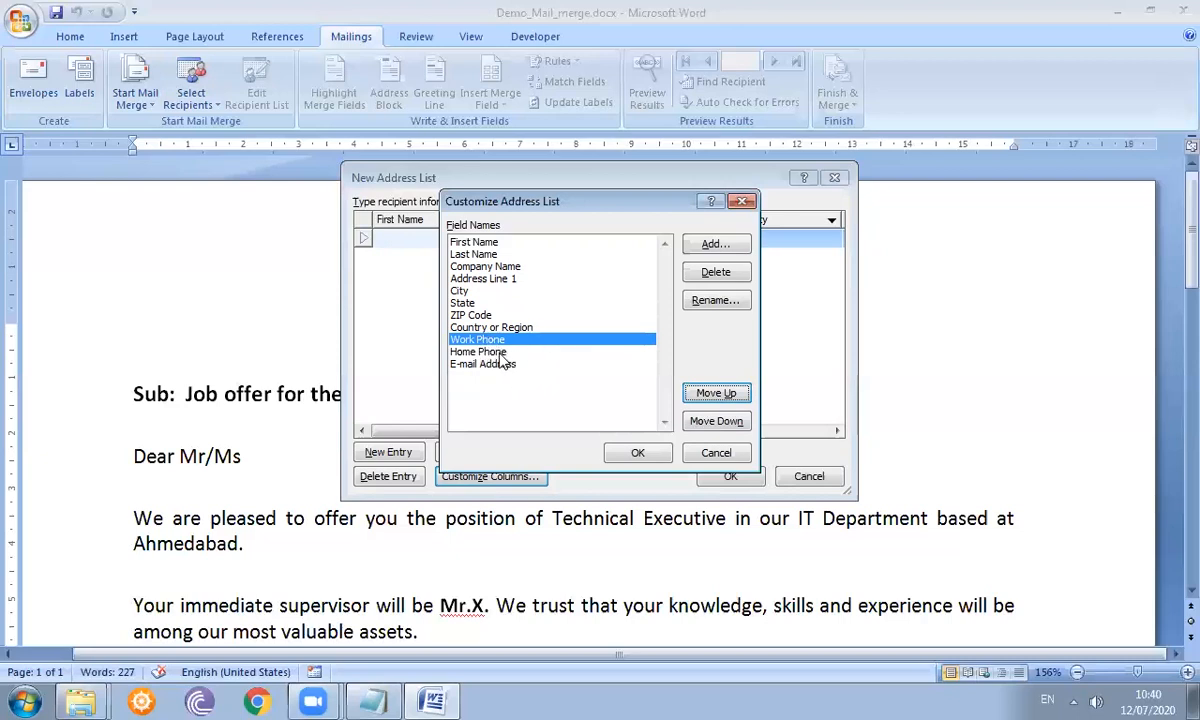
pyautogui.click(500, 352)
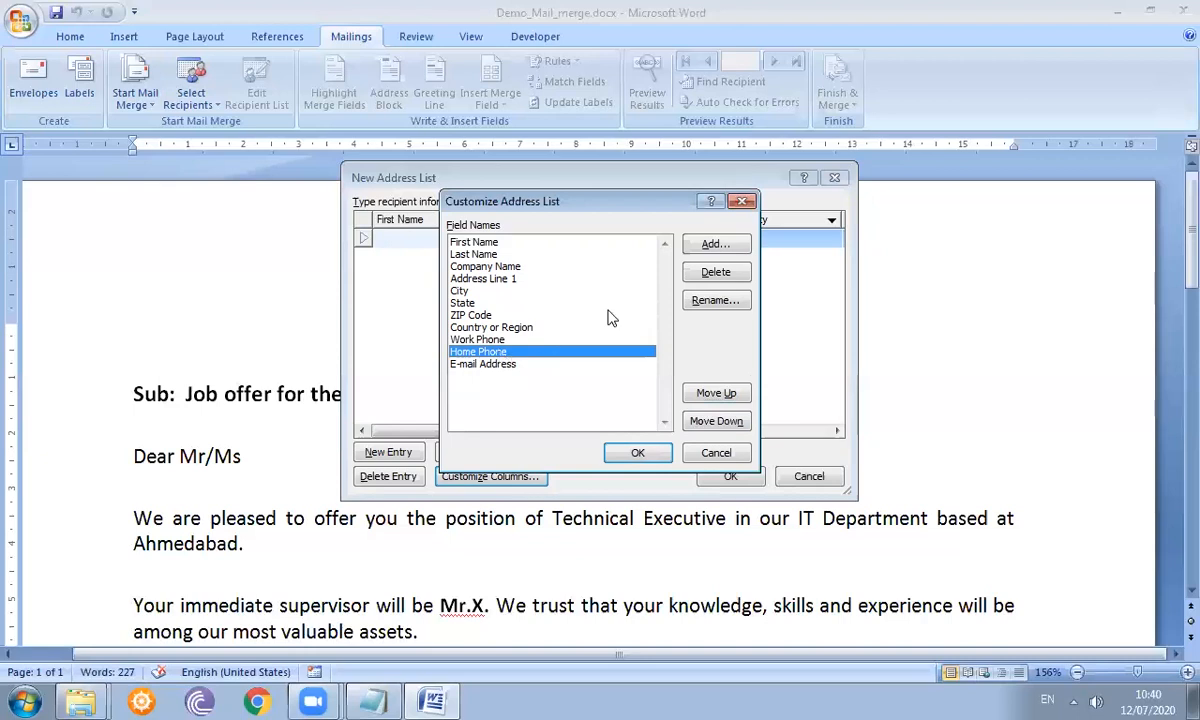
# - Rename the Home Phone field to 'Mobile No' and close Customize Address List
pyautogui.click(716, 301)
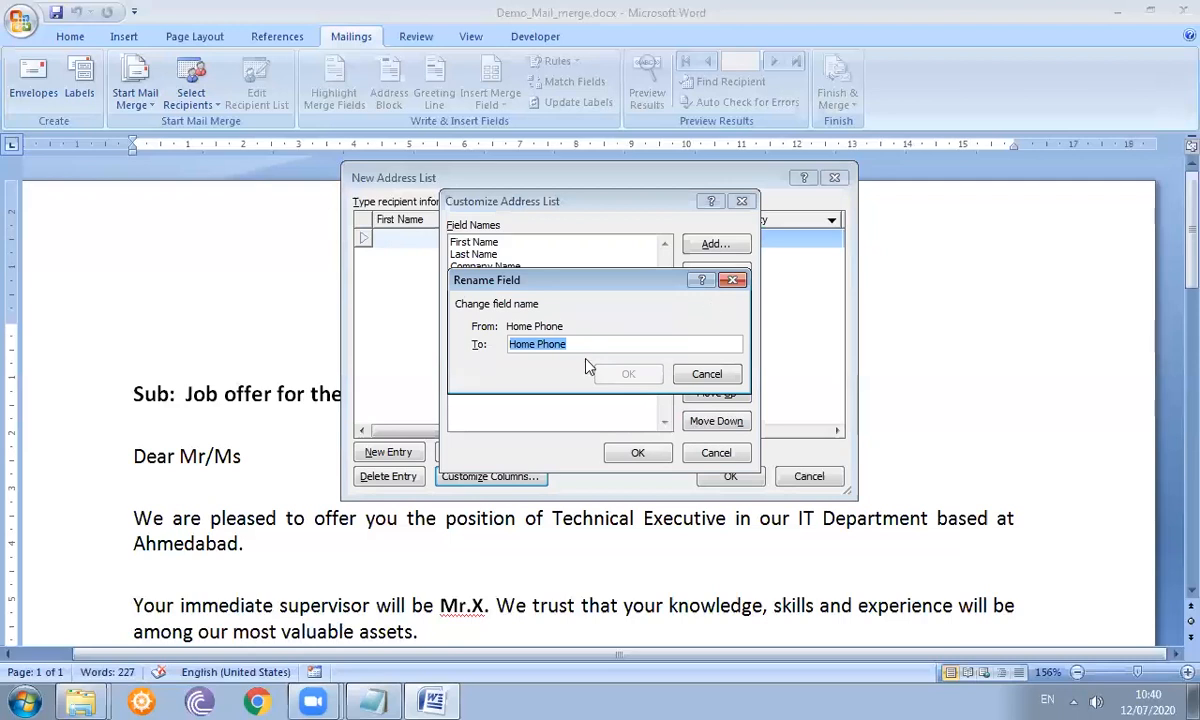
pyautogui.write('Mobile No')
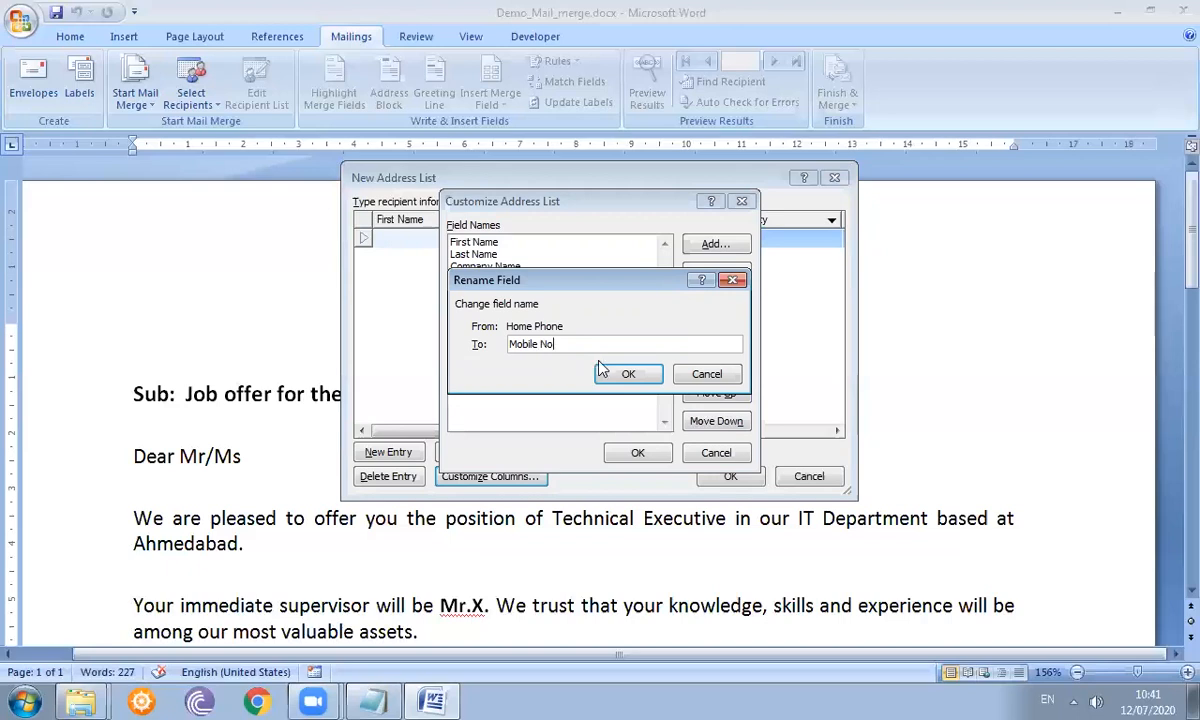
pyautogui.click(627, 375)
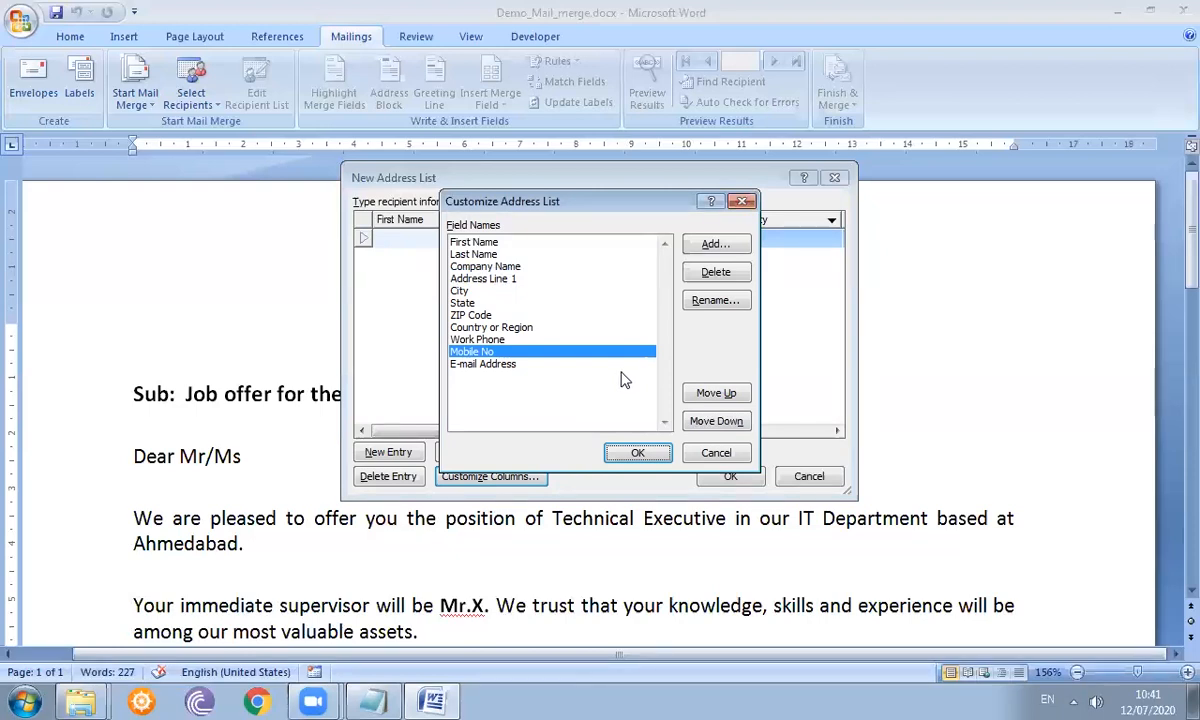
pyautogui.click(637, 453)
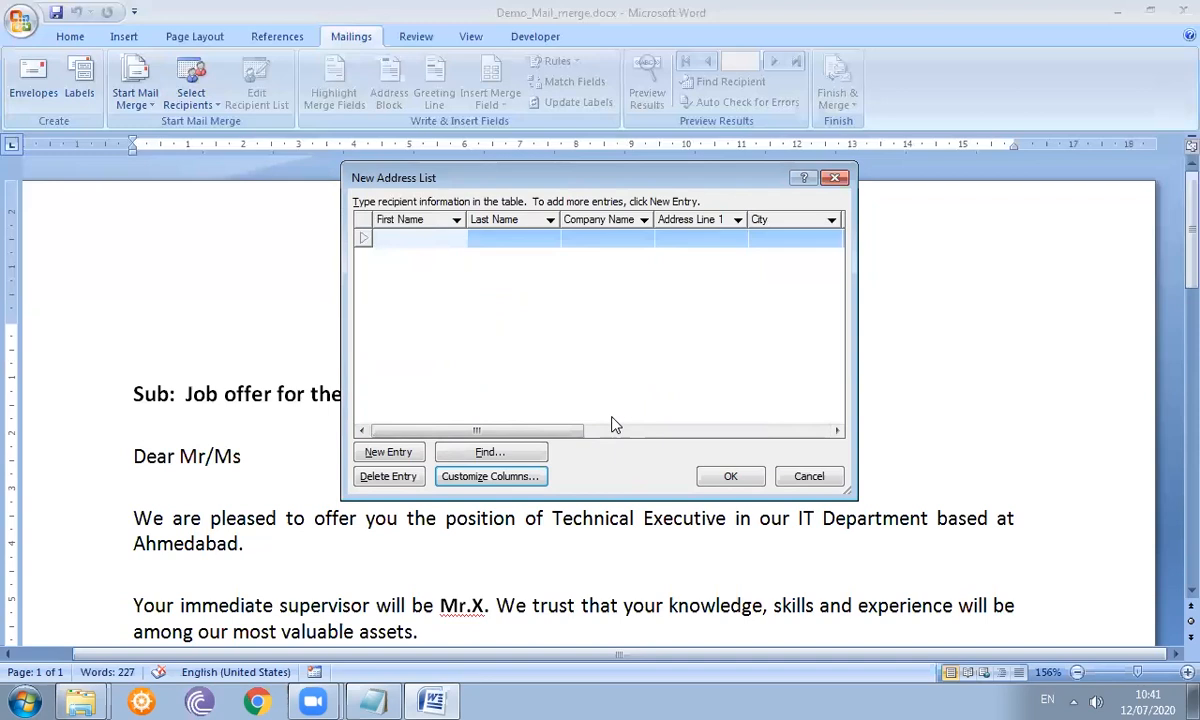
# - Enter the first recipient's first and last name, company, street address and city
pyautogui.press('Tab')
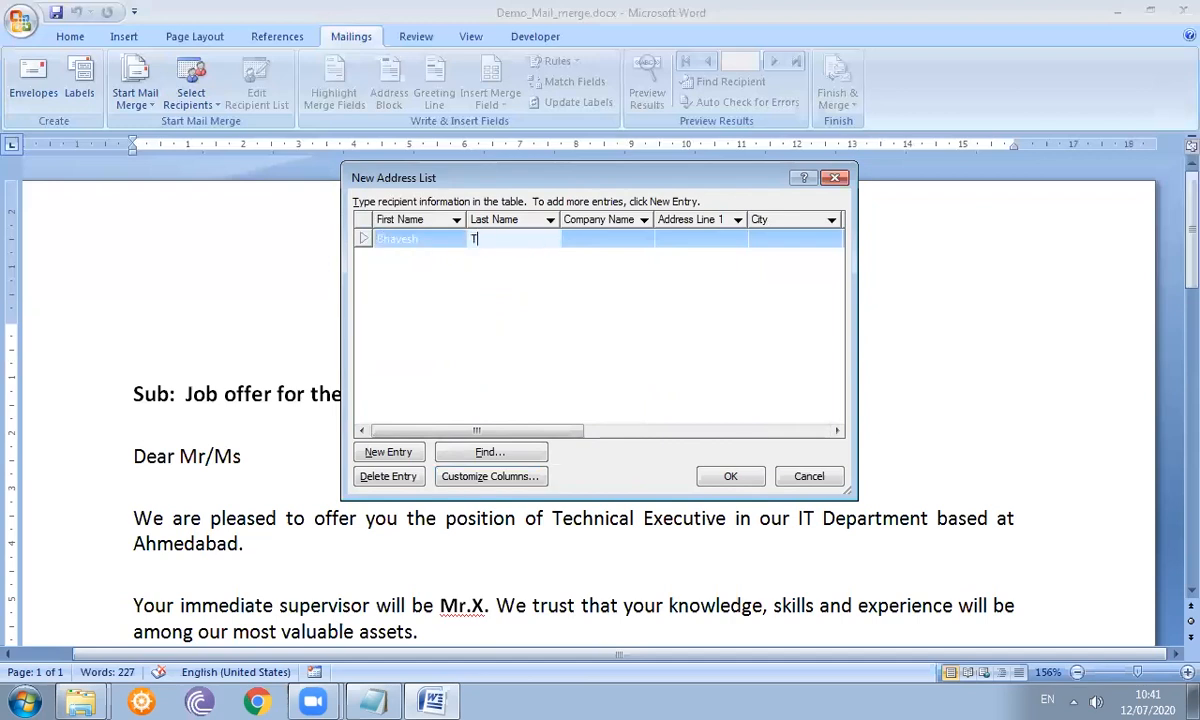
pyautogui.press('Tab')
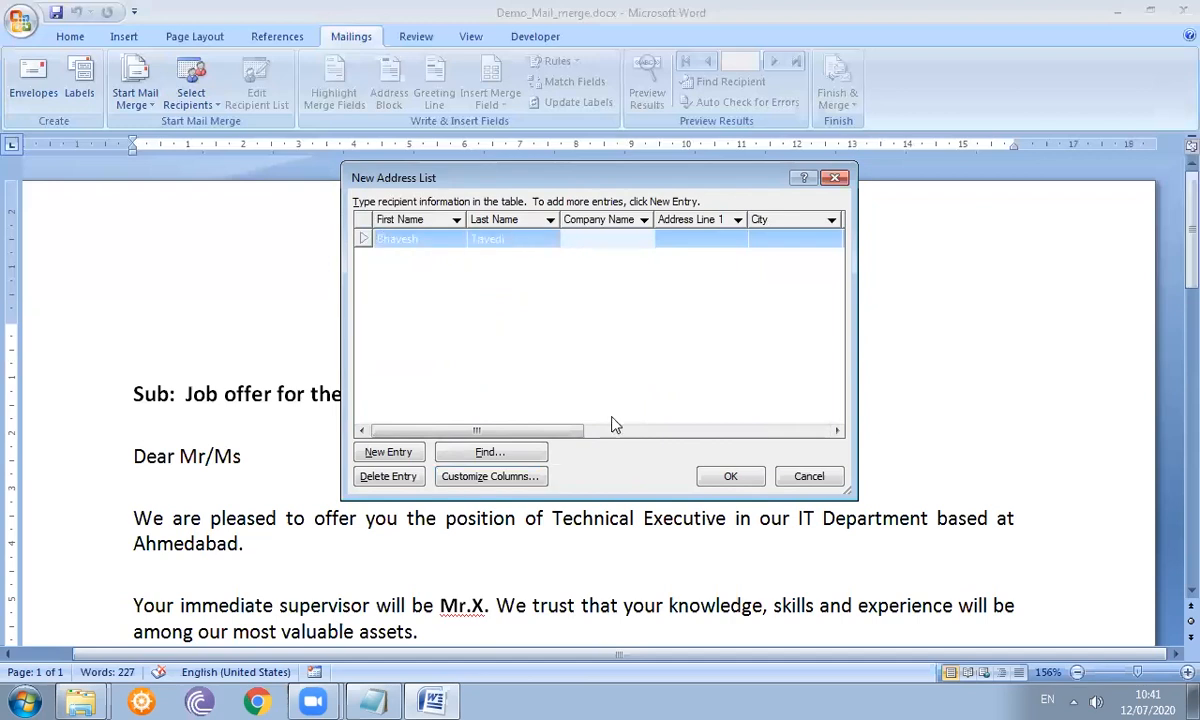
pyautogui.write('G T SHETH')
pyautogui.press('Tab')
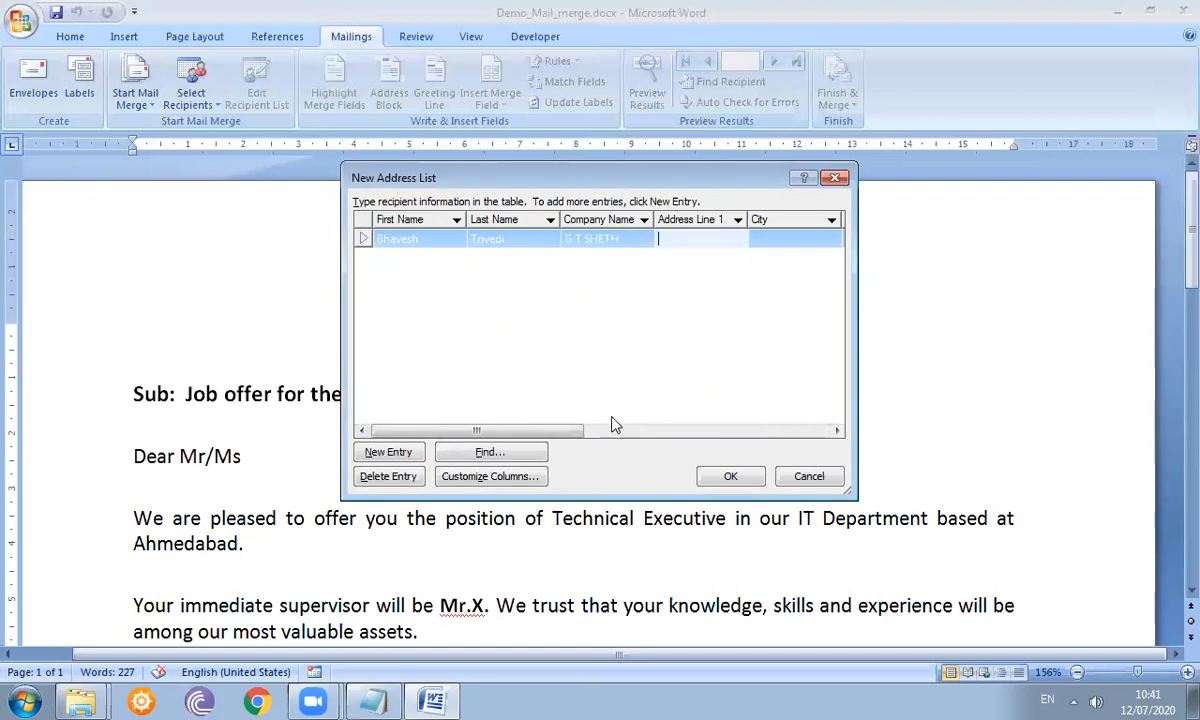
pyautogui.write('Near Jam Tawar')
pyautogui.press('Tab')
pyautogui.write('Rajkot')
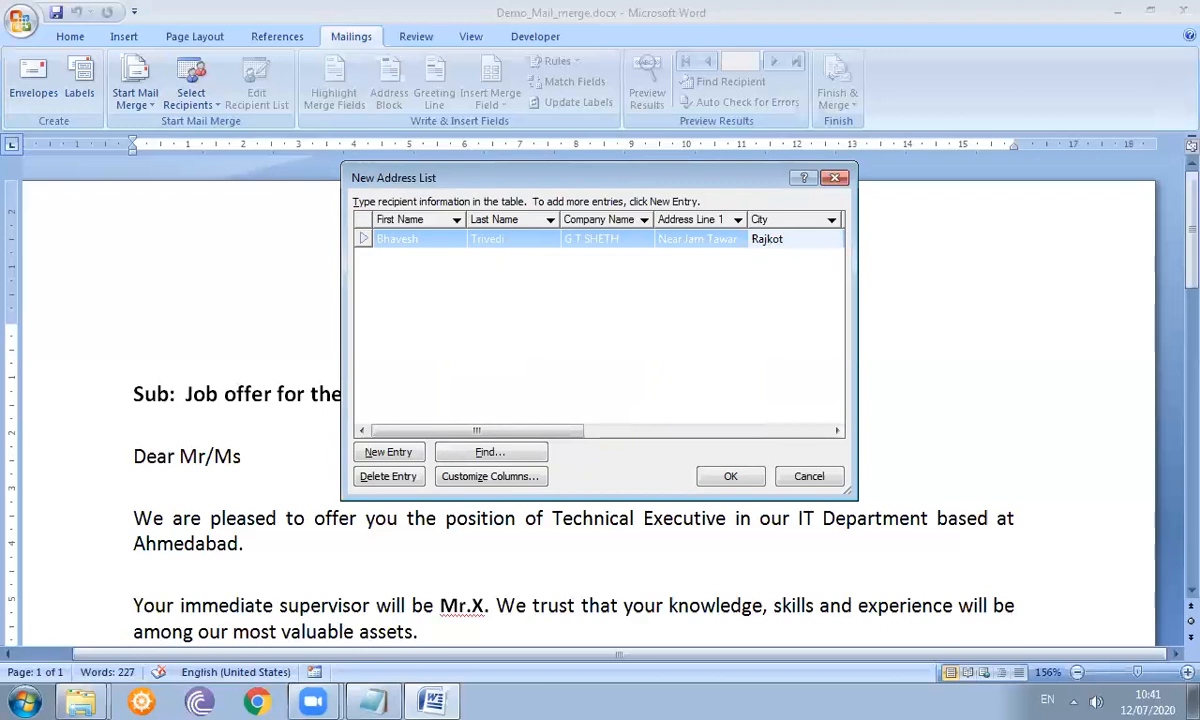
pyautogui.press('Tab')
# - Fill in the first recipient's state, ZIP, country, both phones and e-mail, then add a row
pyautogui.write('Gujarat')
pyautogui.press('Tab')
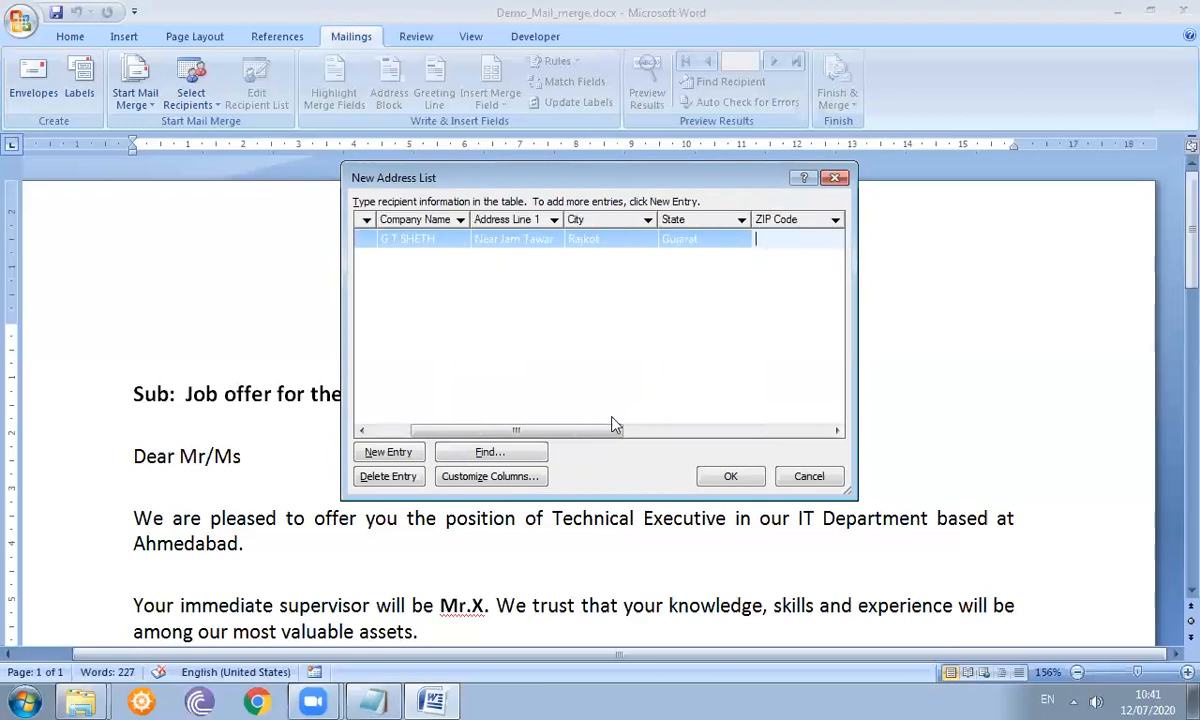
pyautogui.write('383821')
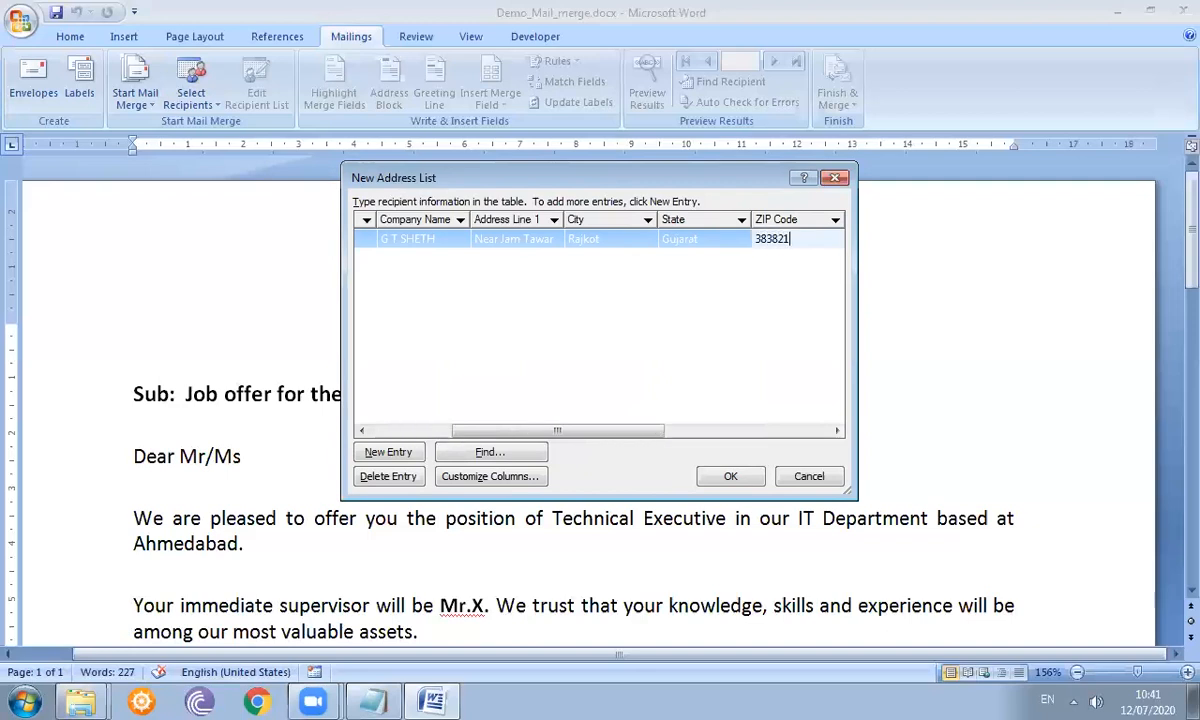
pyautogui.press('Tab')
pyautogui.write('India')
pyautogui.press('Tab')
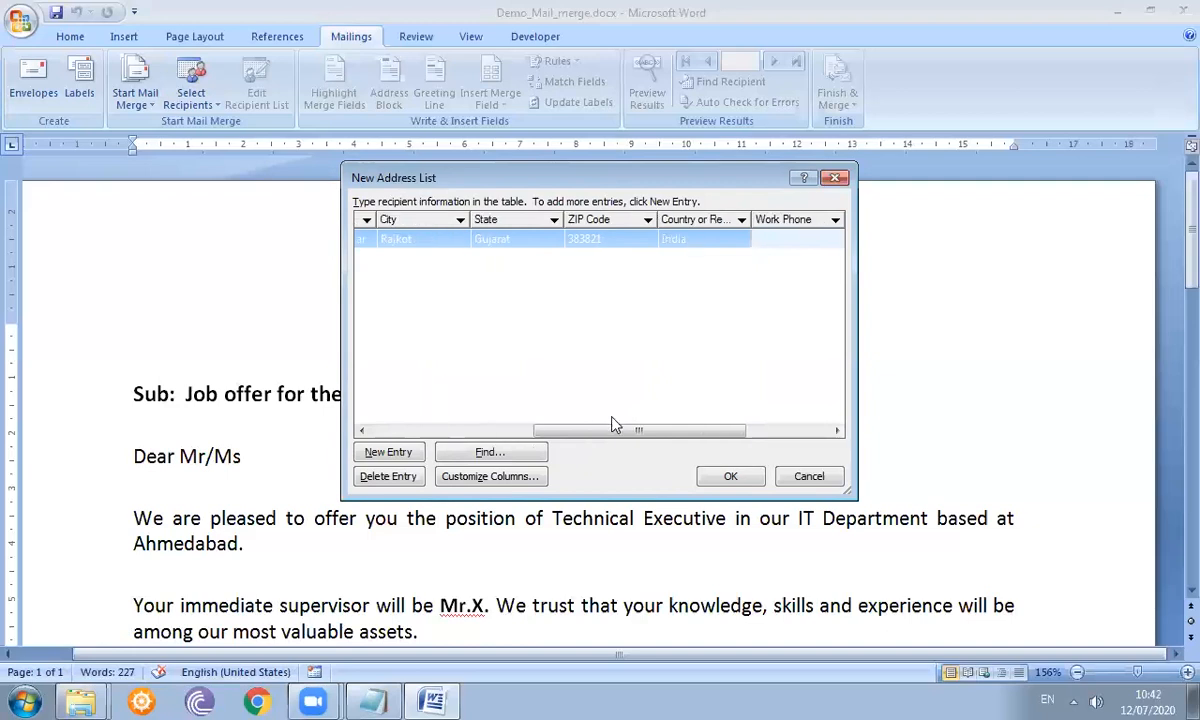
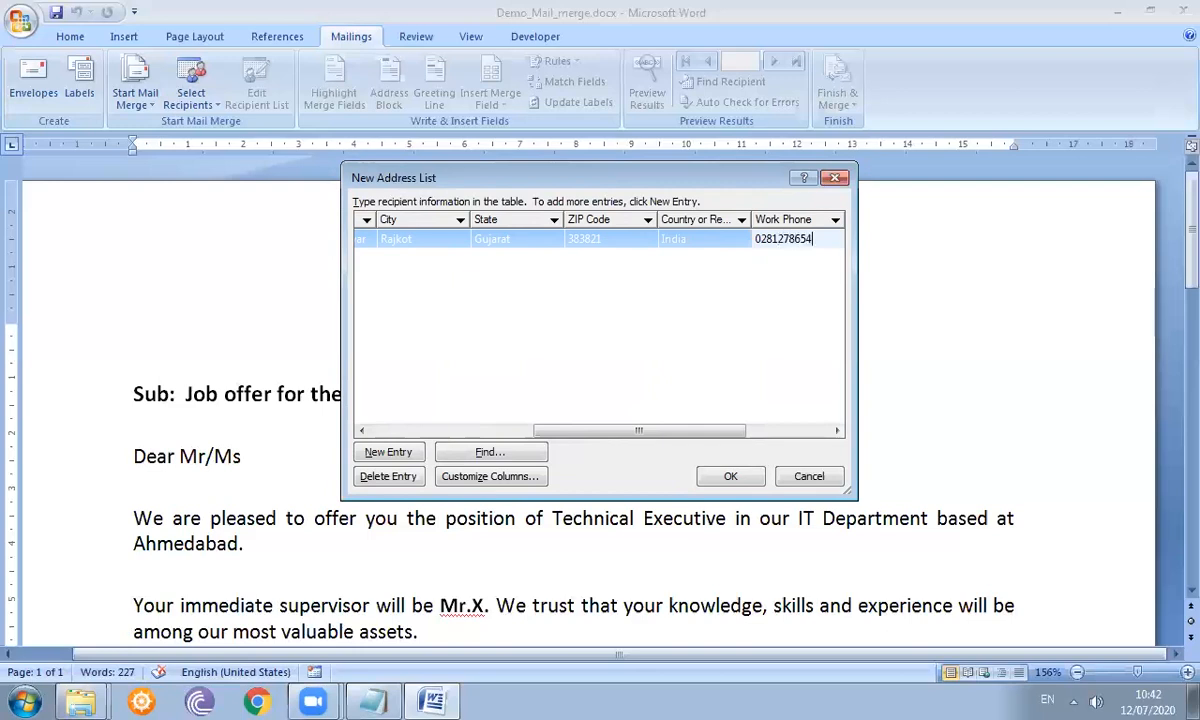
pyautogui.press('Tab')
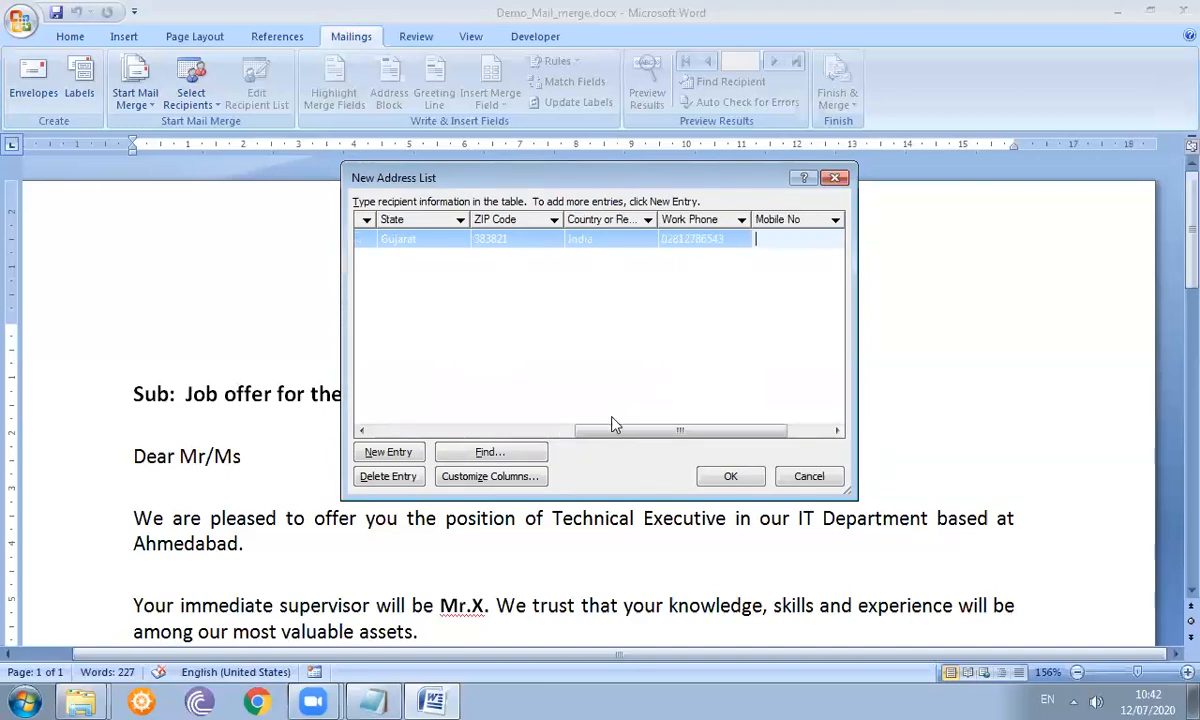
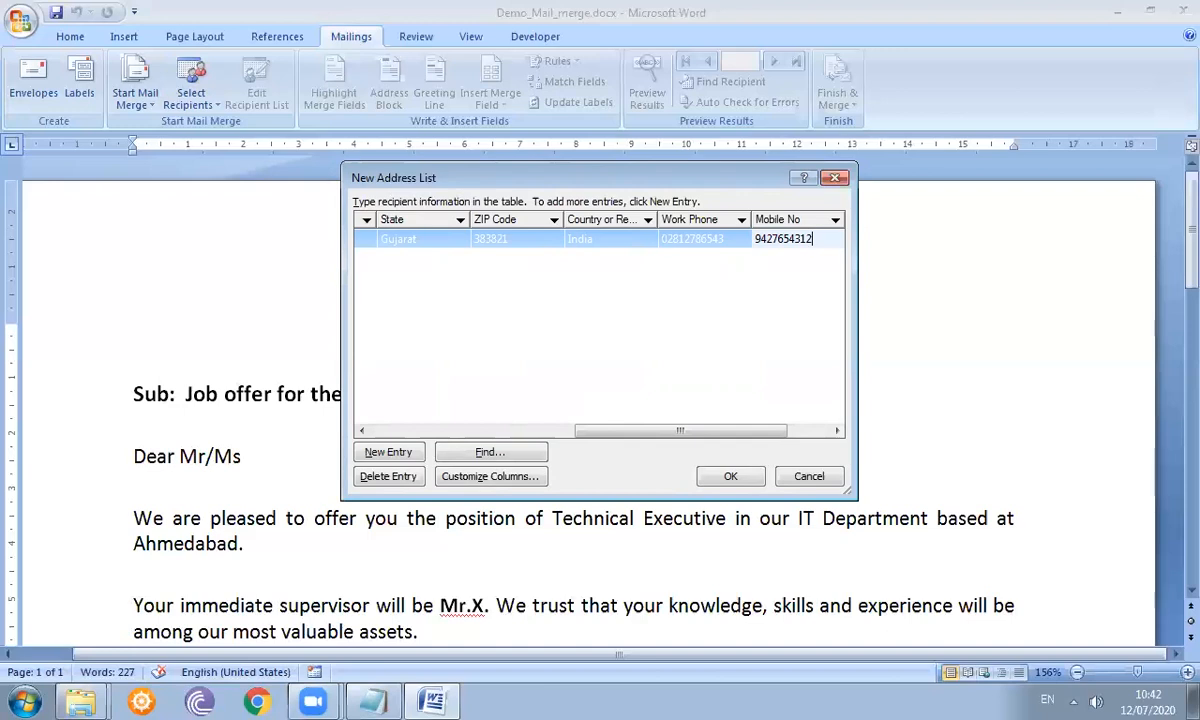
pyautogui.press('Tab')
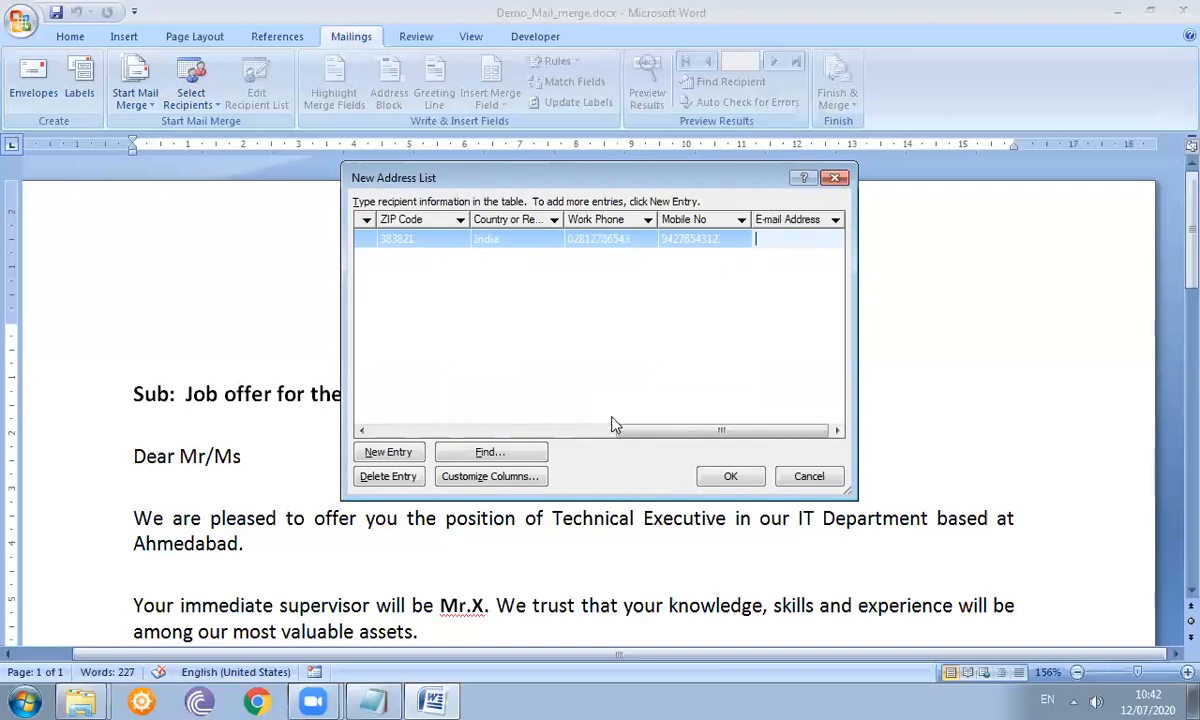
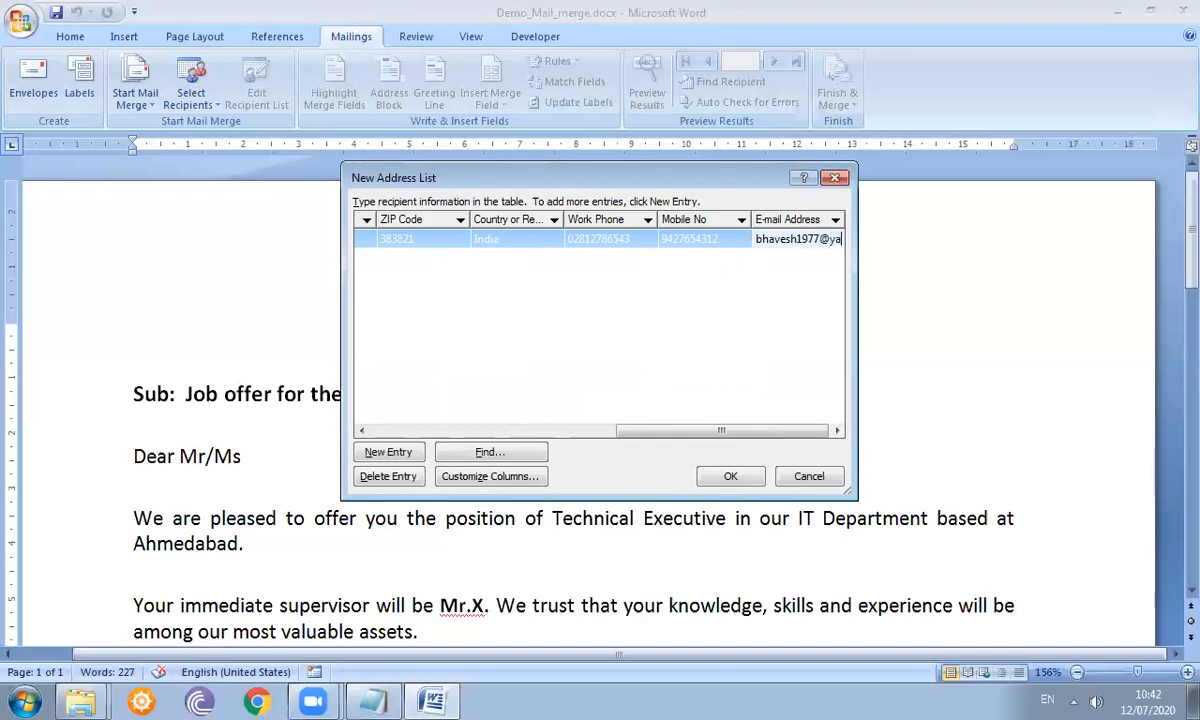
pyautogui.press('Tab')
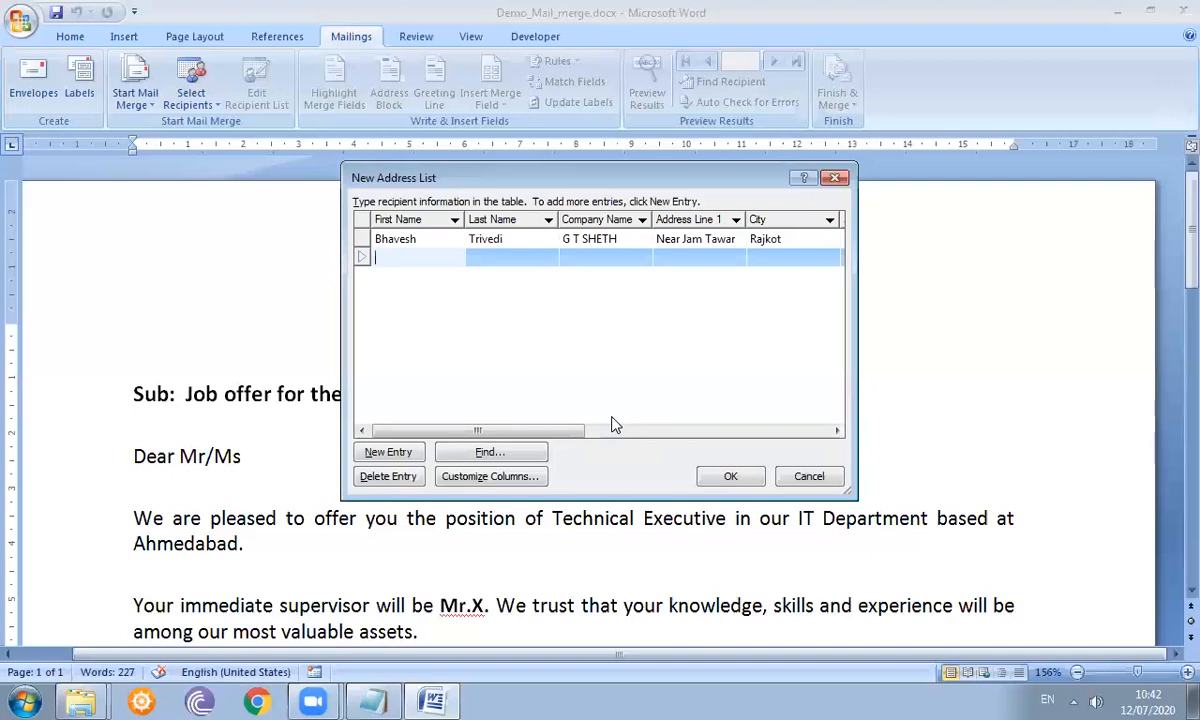
# - Enter the second recipient's first and last name, company, street address and city
pyautogui.press('Tab')
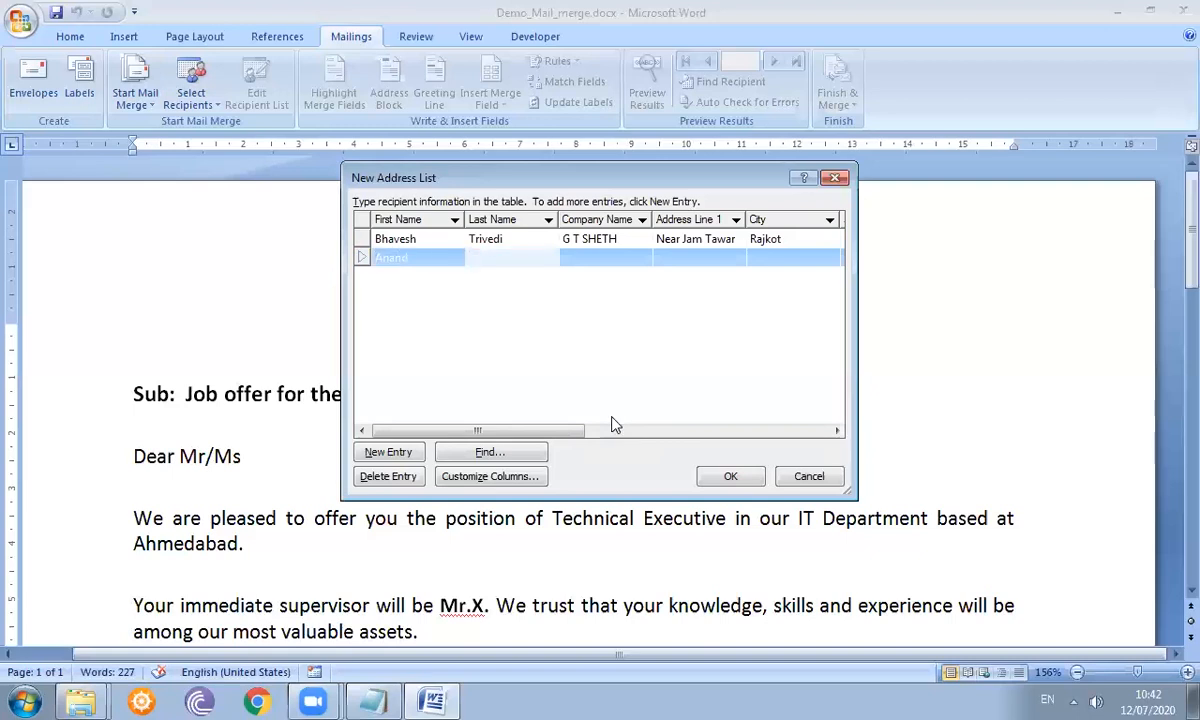
pyautogui.press('Tab')
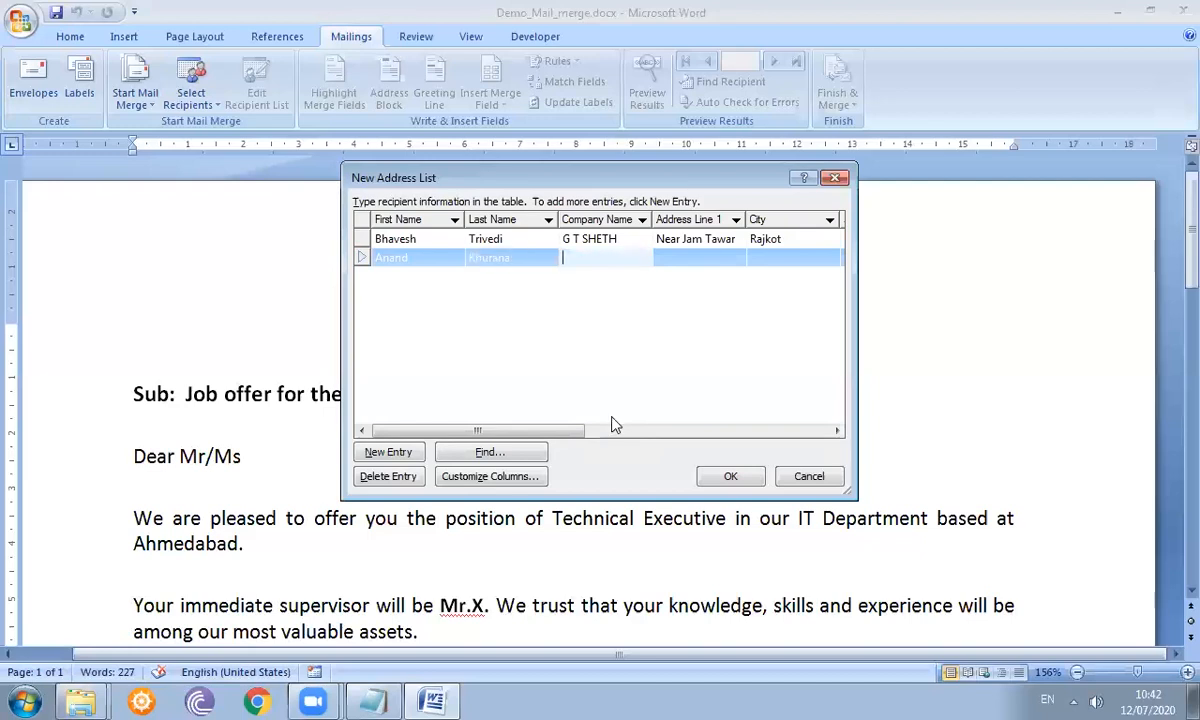
pyautogui.write('Khurana')
pyautogui.write(' Publicati')
pyautogui.write('on')
pyautogui.press('Tab')
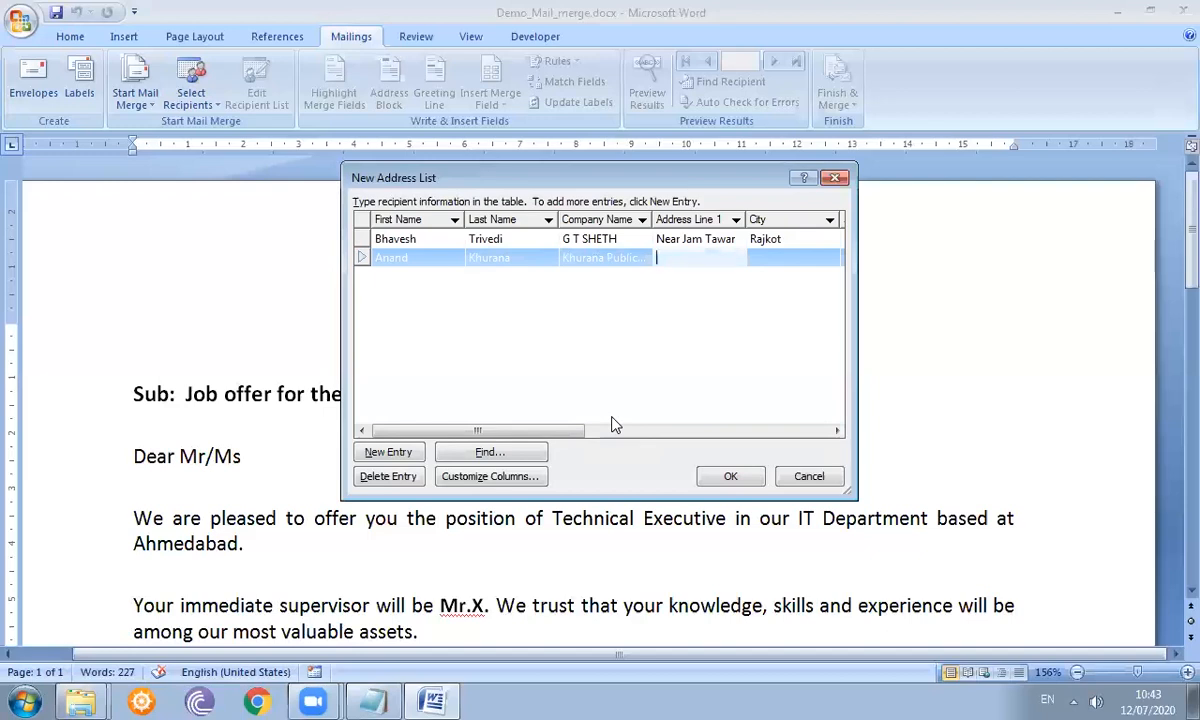
pyautogui.write('Near Petrol Pump')
pyautogui.press('Tab')
pyautogui.write('Kanpur')
pyautogui.press('Tab')
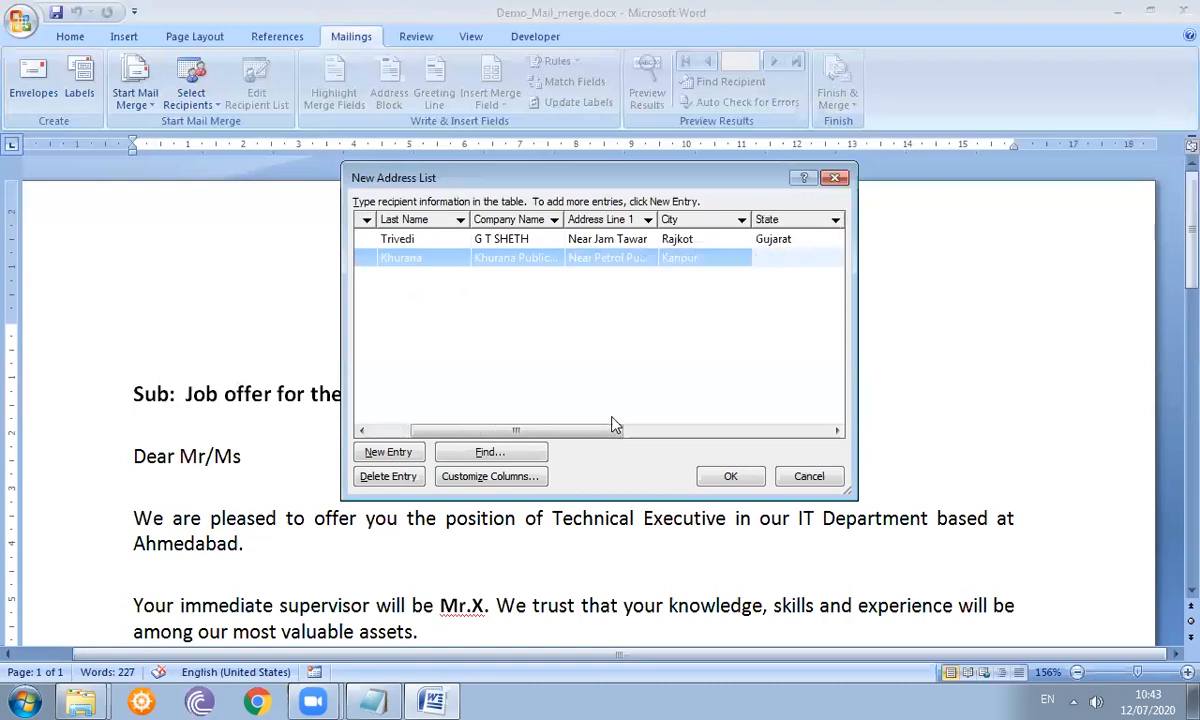
# - Fill in the second recipient's state, ZIP, country, both phones and e-mail, then add a row
pyautogui.write('UP')
pyautogui.press('Tab')
pyautogui.write('389271')
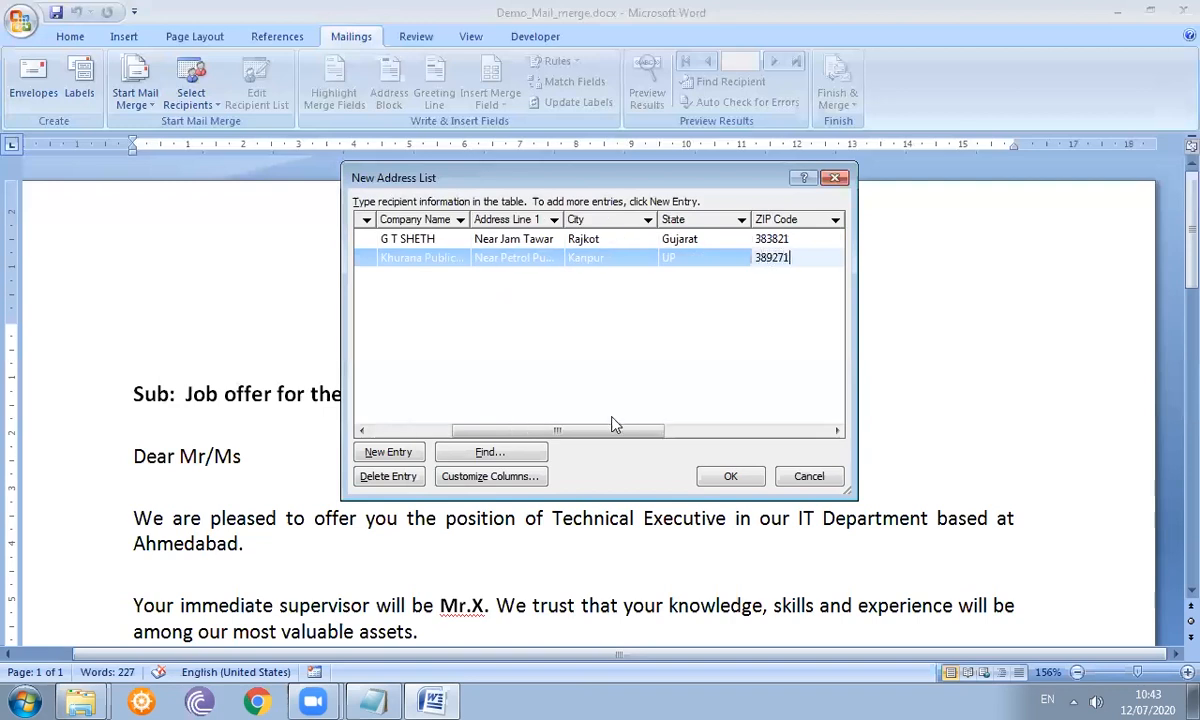
pyautogui.press('Tab')
pyautogui.write('India')
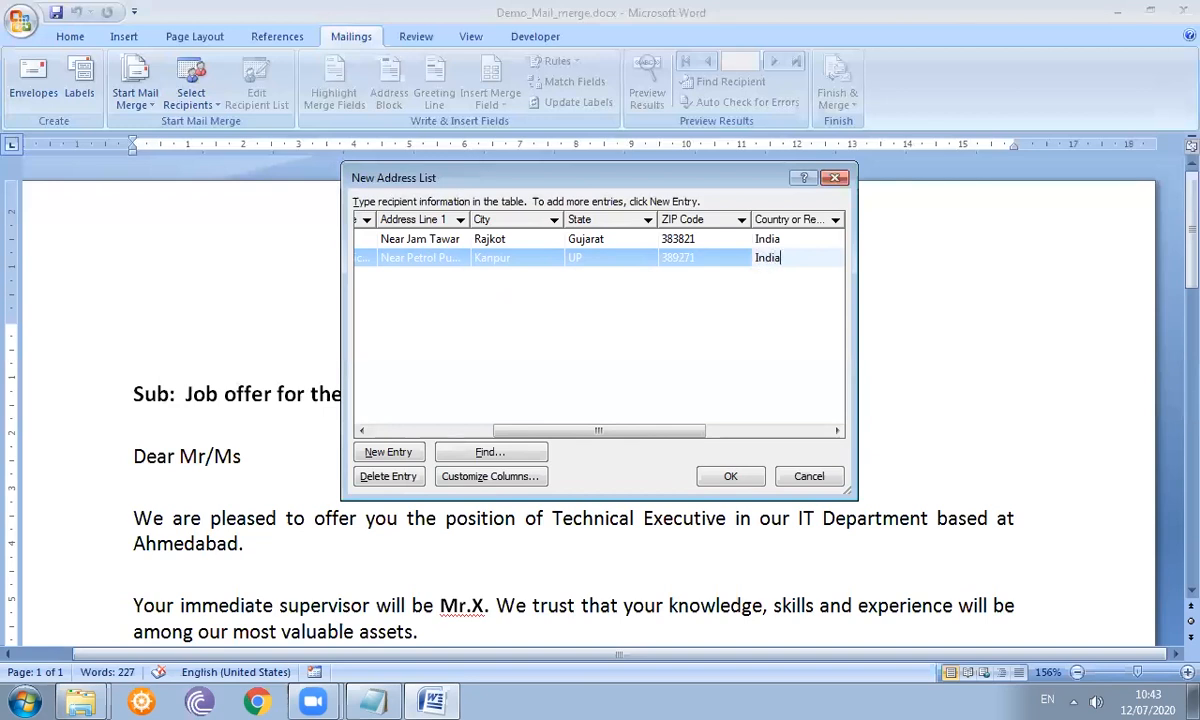
pyautogui.press('Tab')
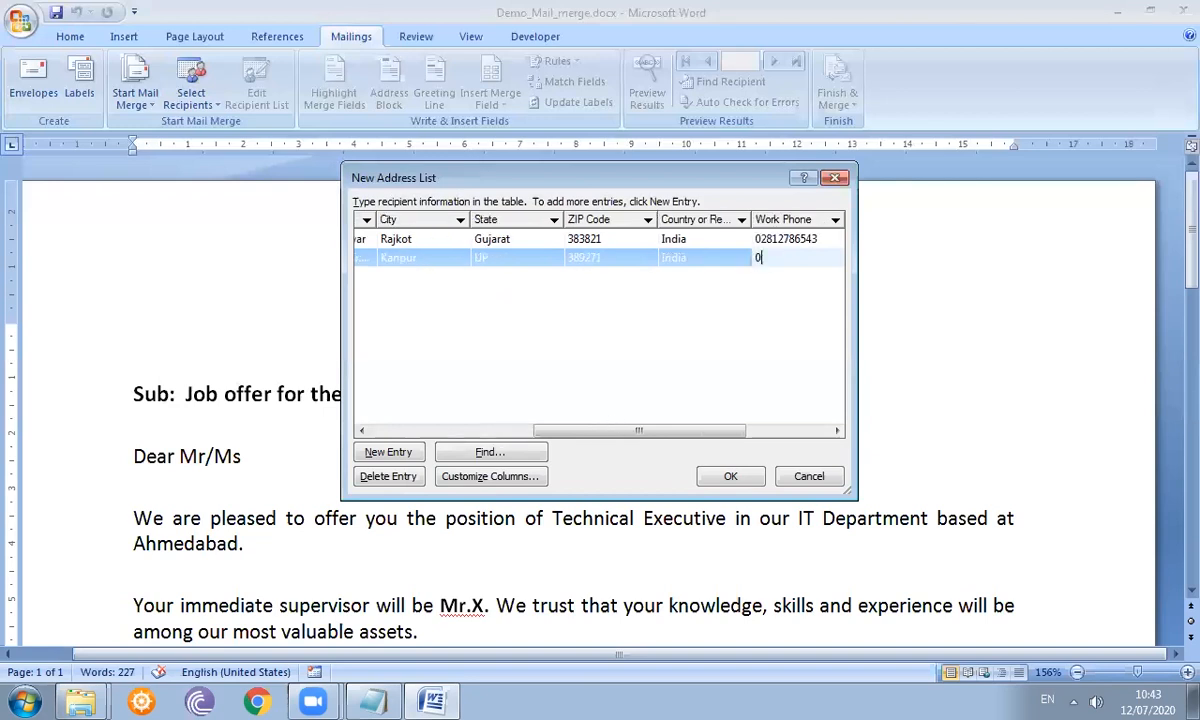
pyautogui.press('Tab')
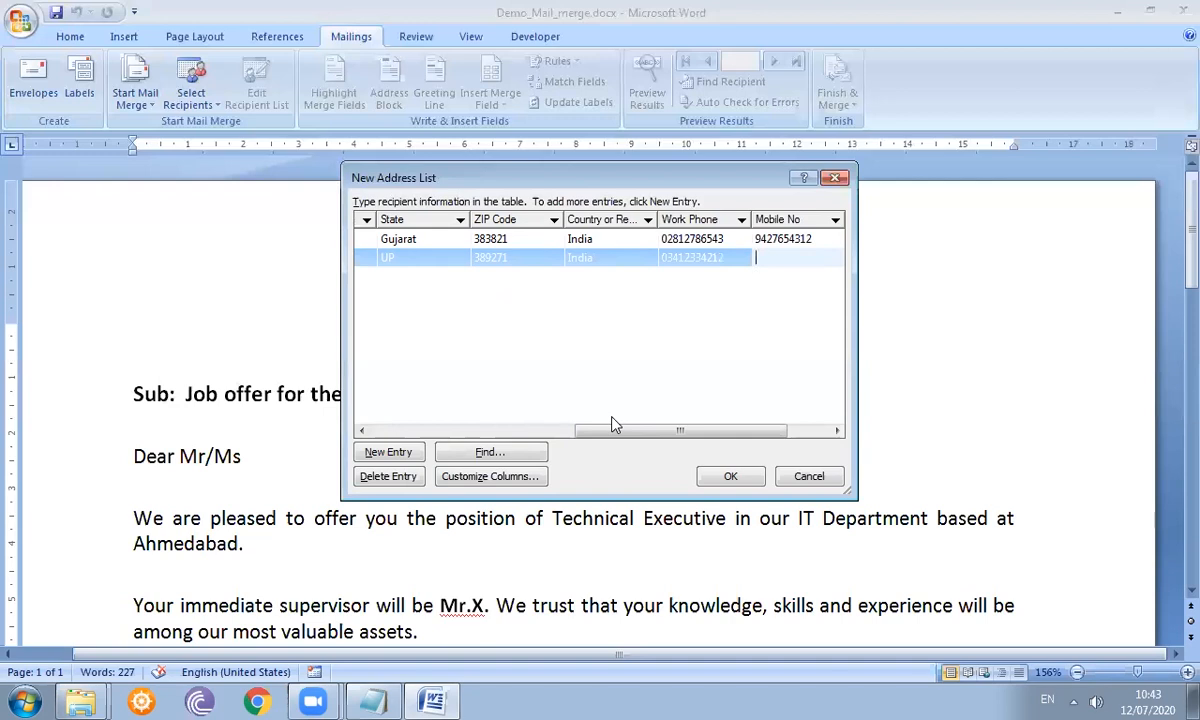
pyautogui.press('Tab')
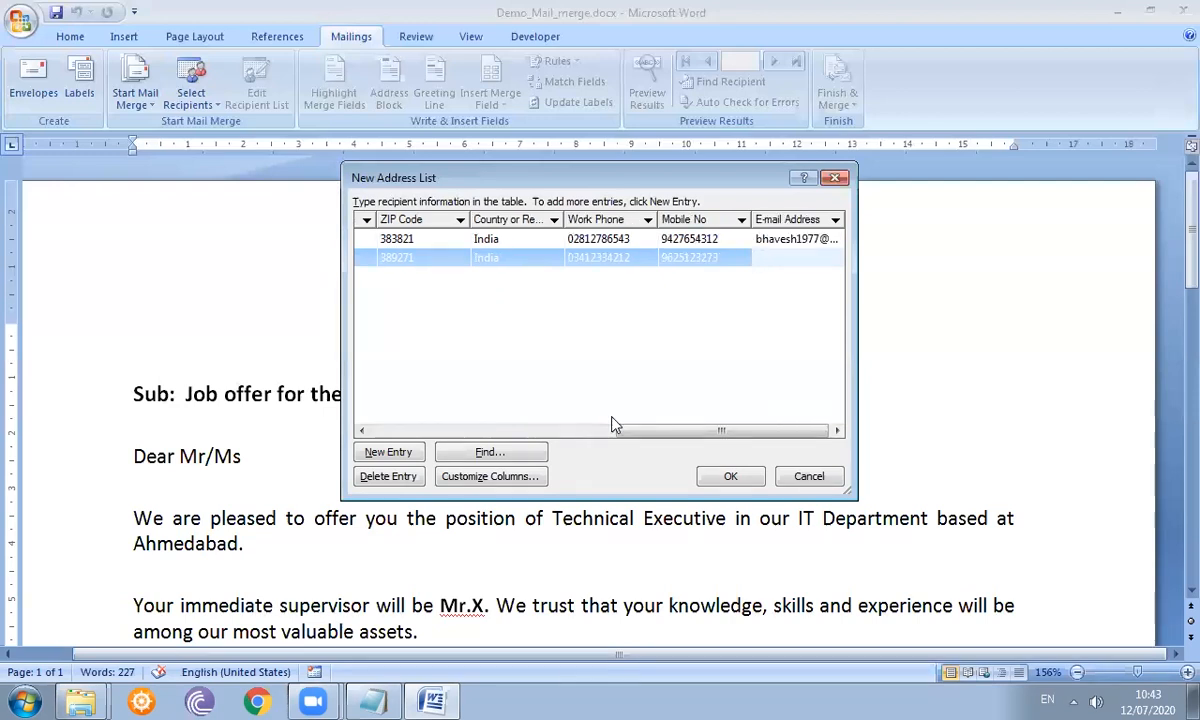
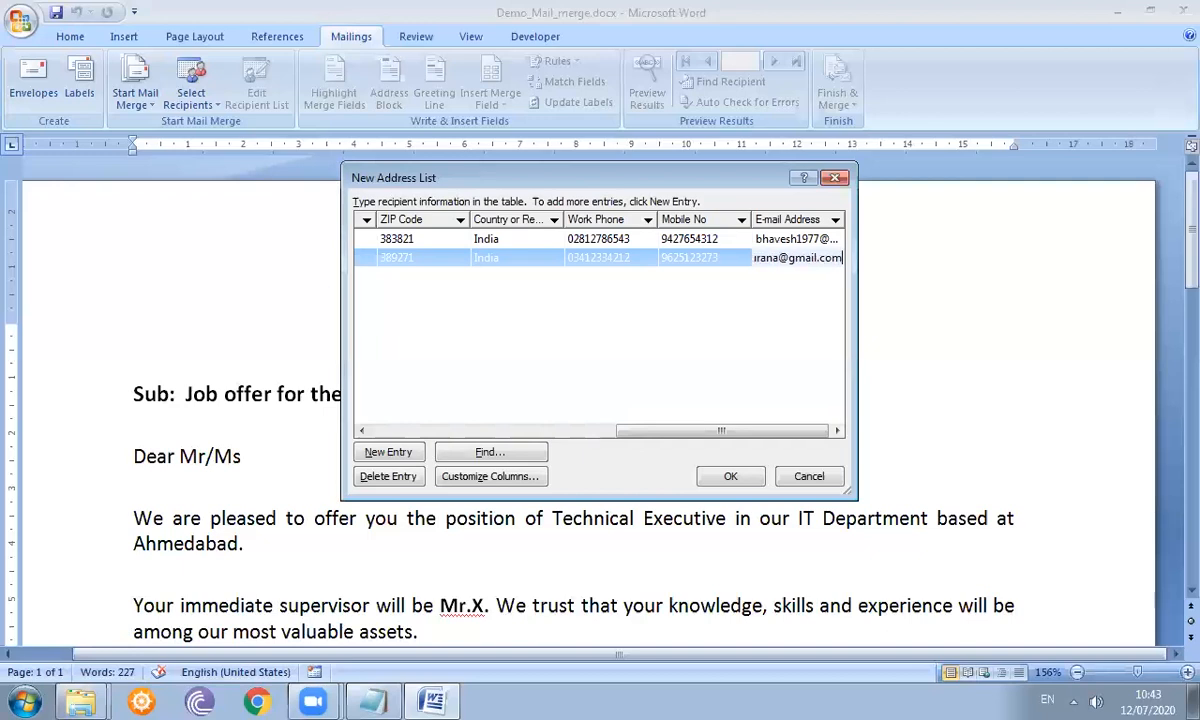
pyautogui.press('Tab')
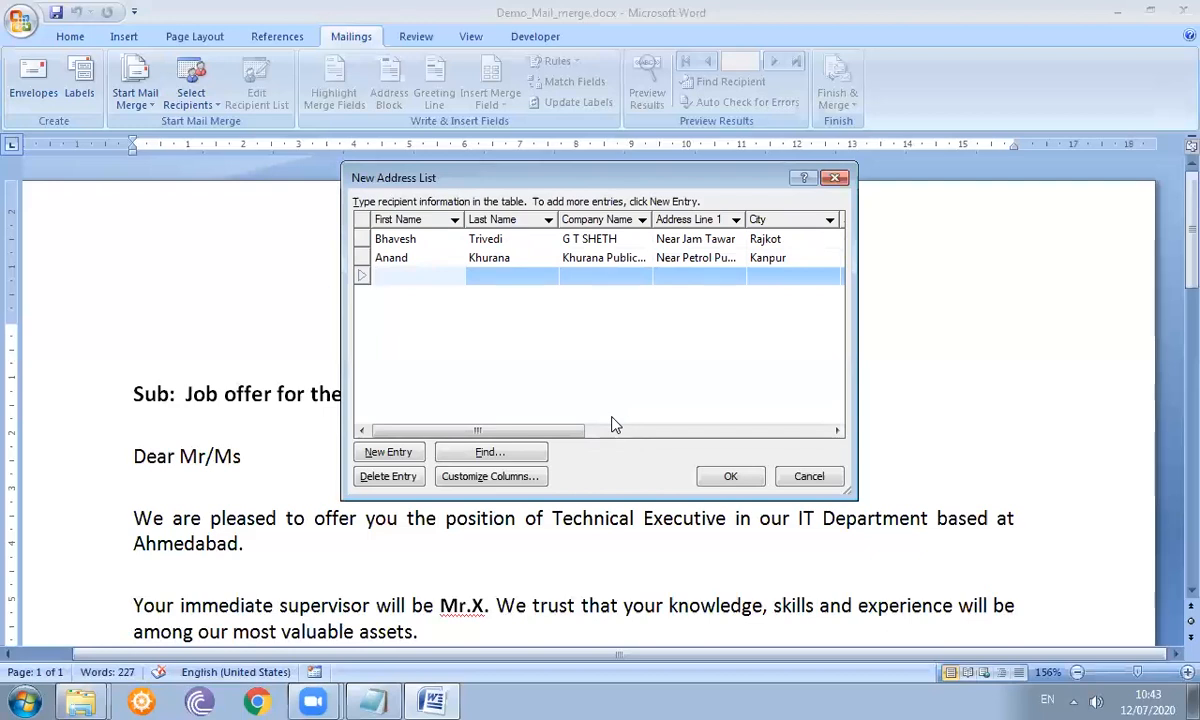
# - Enter the third recipient's first and last name, company, street address and city
pyautogui.press('Tab')
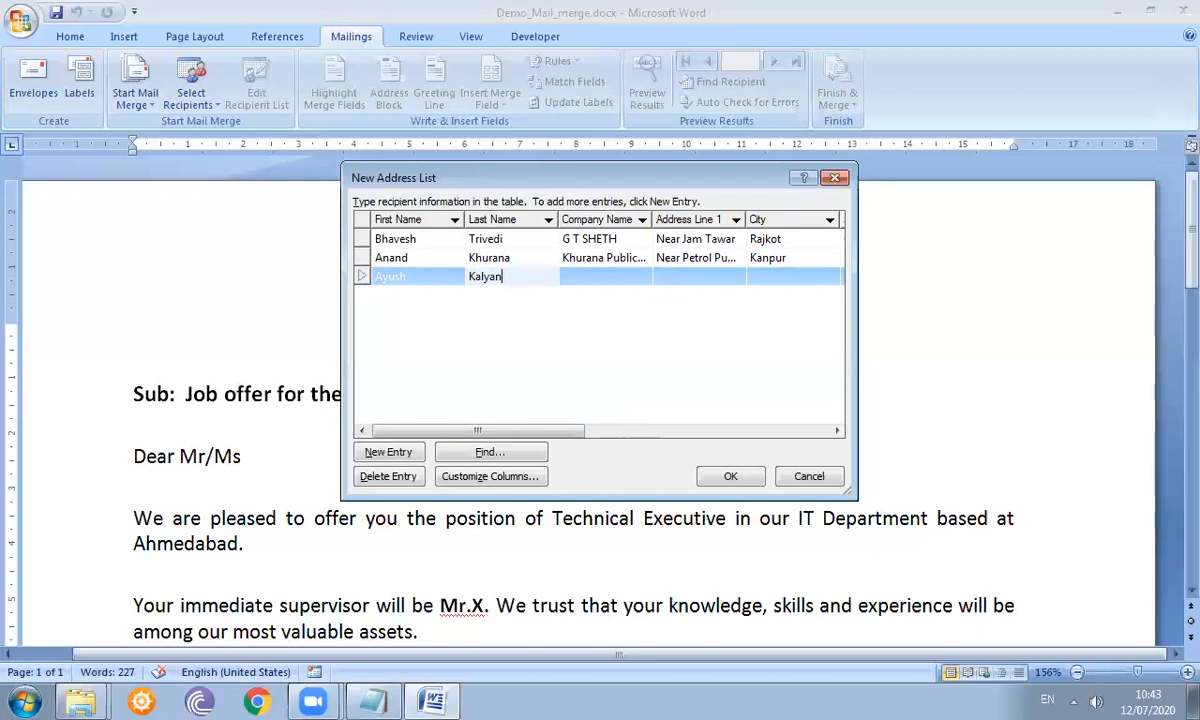
pyautogui.press('Tab')
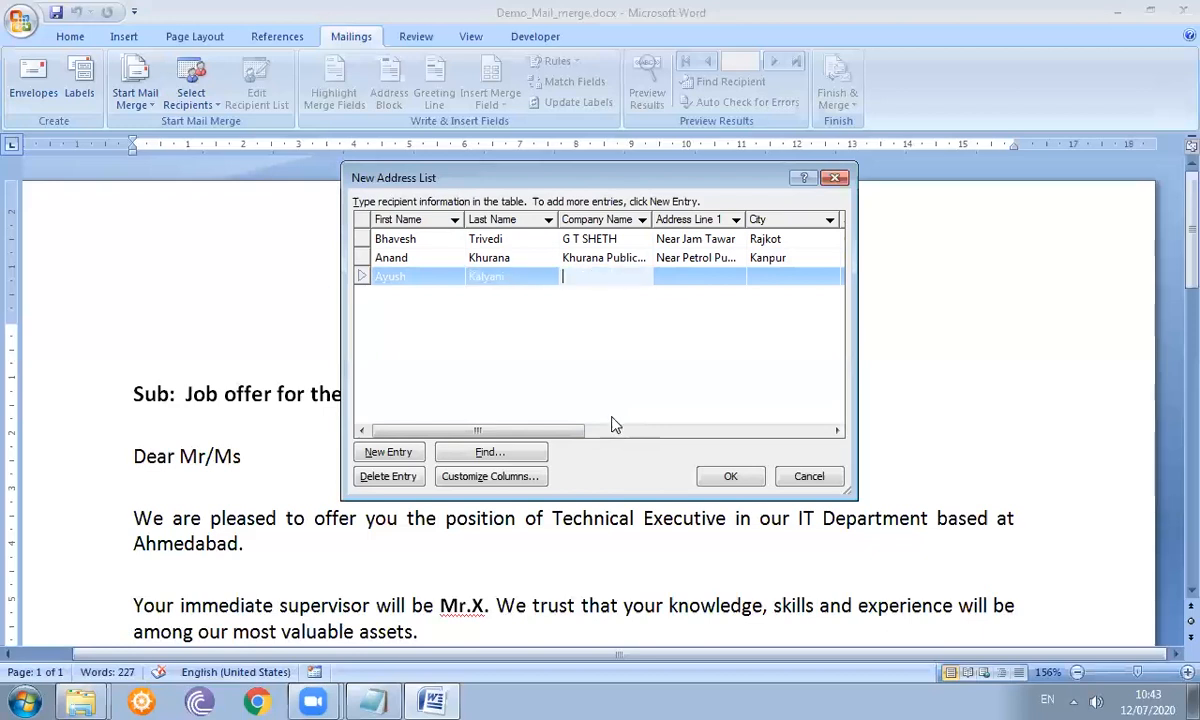
pyautogui.write('TCL')
pyautogui.press('Tab')
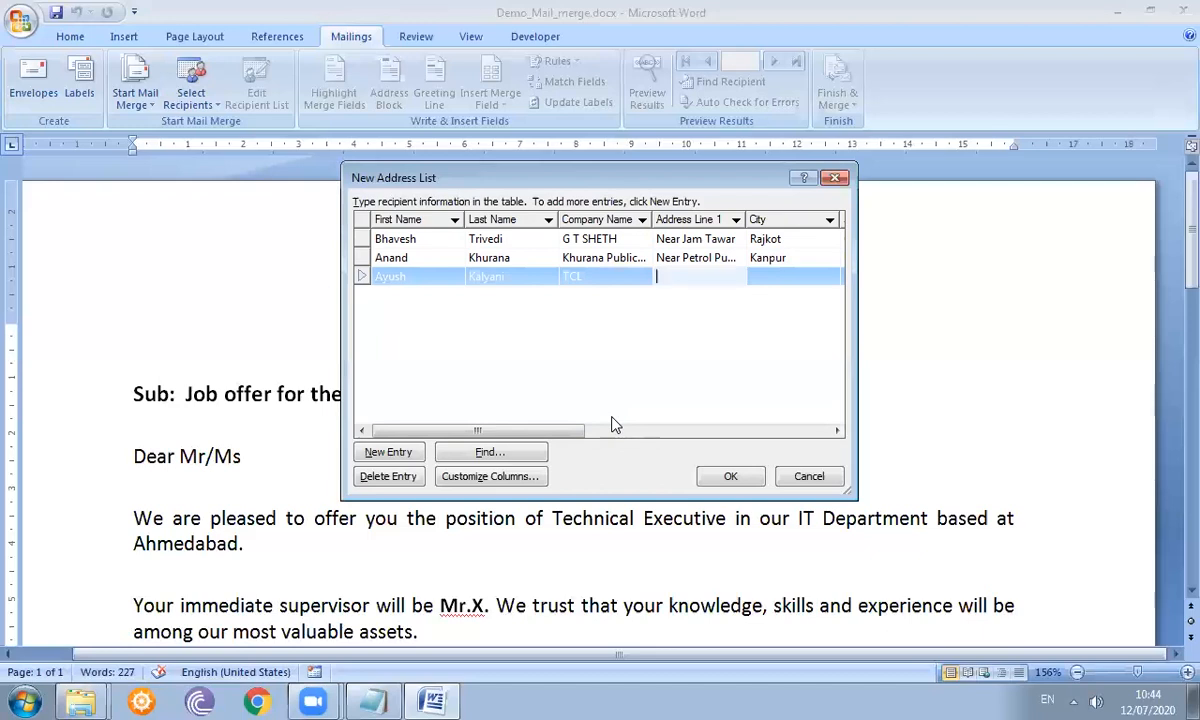
pyautogui.write('Okhamandal')
pyautogui.press('Tab')
pyautogui.write('Mithapur')
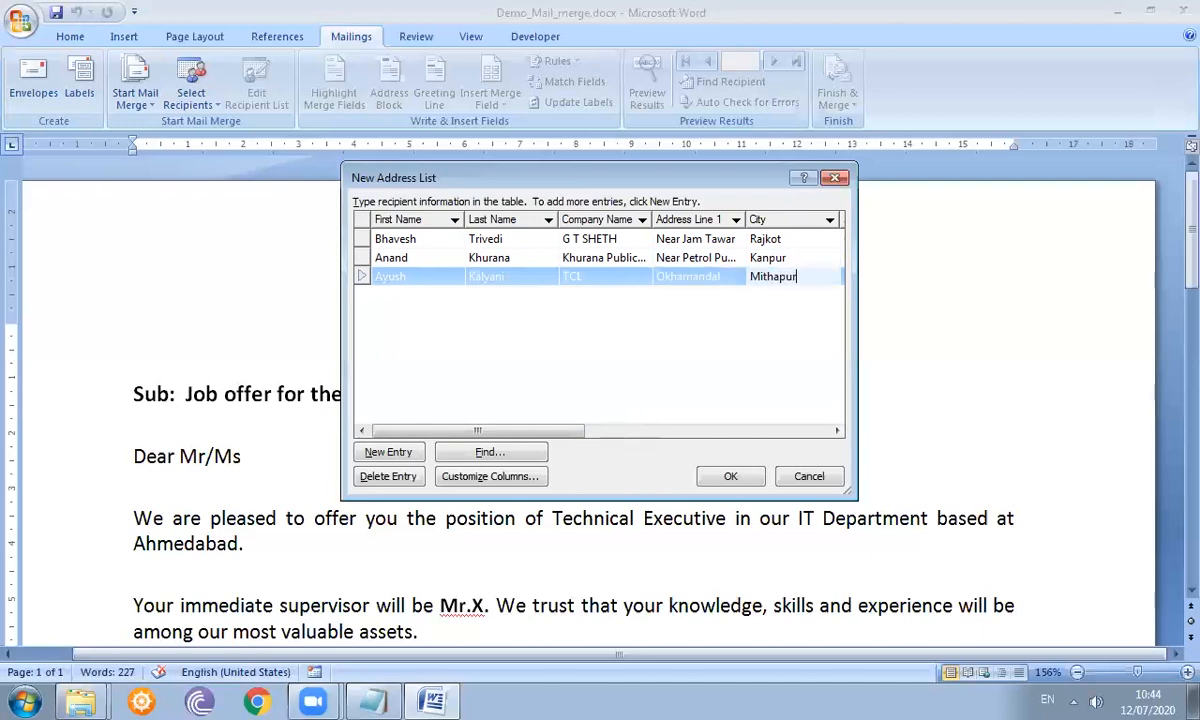
pyautogui.press('Tab')
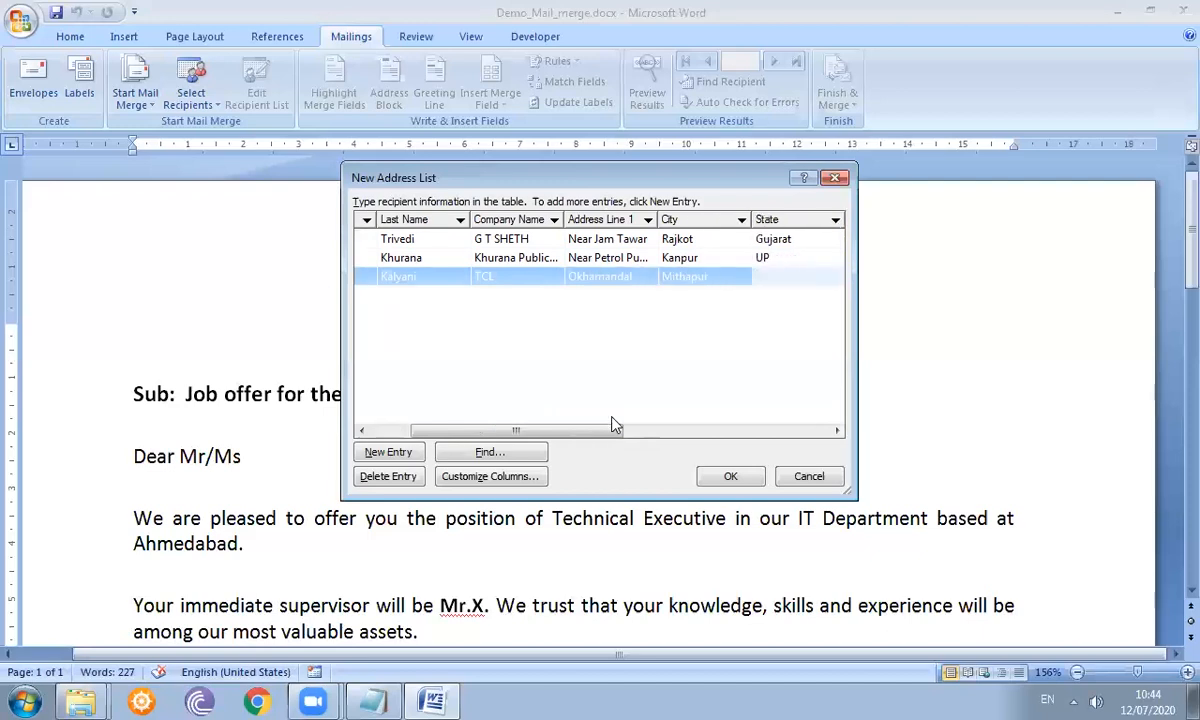
# - Fill in the third recipient's state, ZIP, country, both phones and e-mail, then add a row
pyautogui.write('Gujarat')
pyautogui.press('Tab')
pyautogui.write('361345')
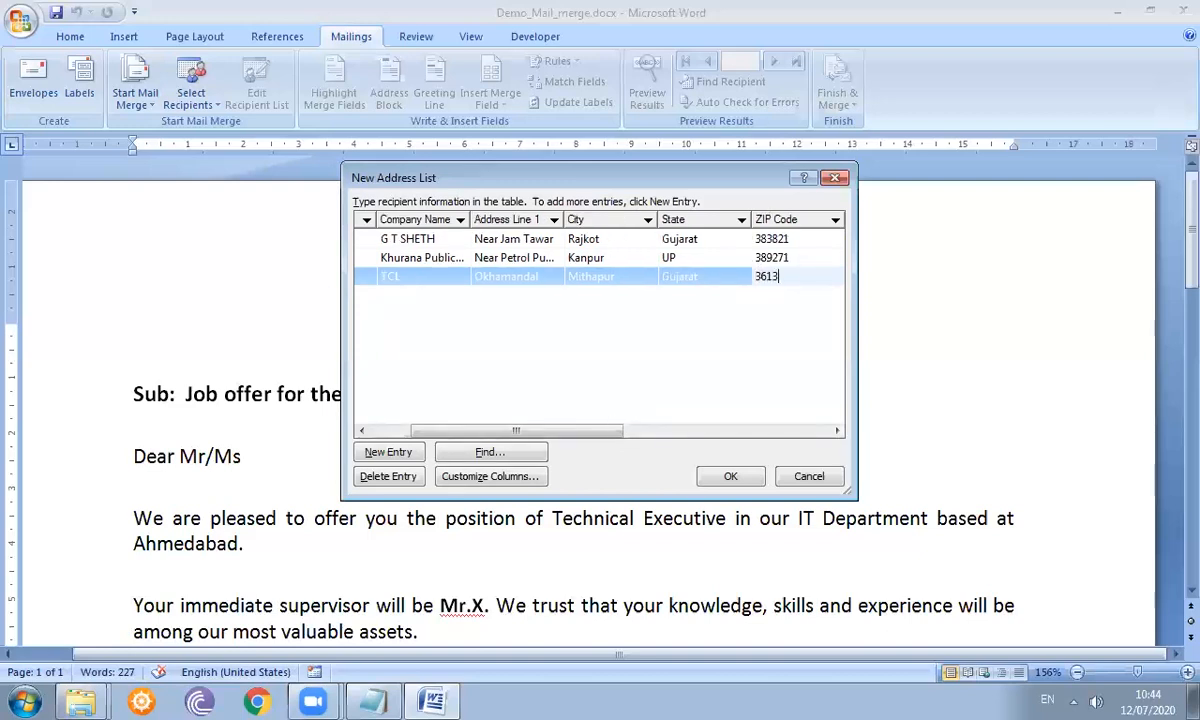
pyautogui.press('Tab')
pyautogui.write('India')
pyautogui.press('Tab')
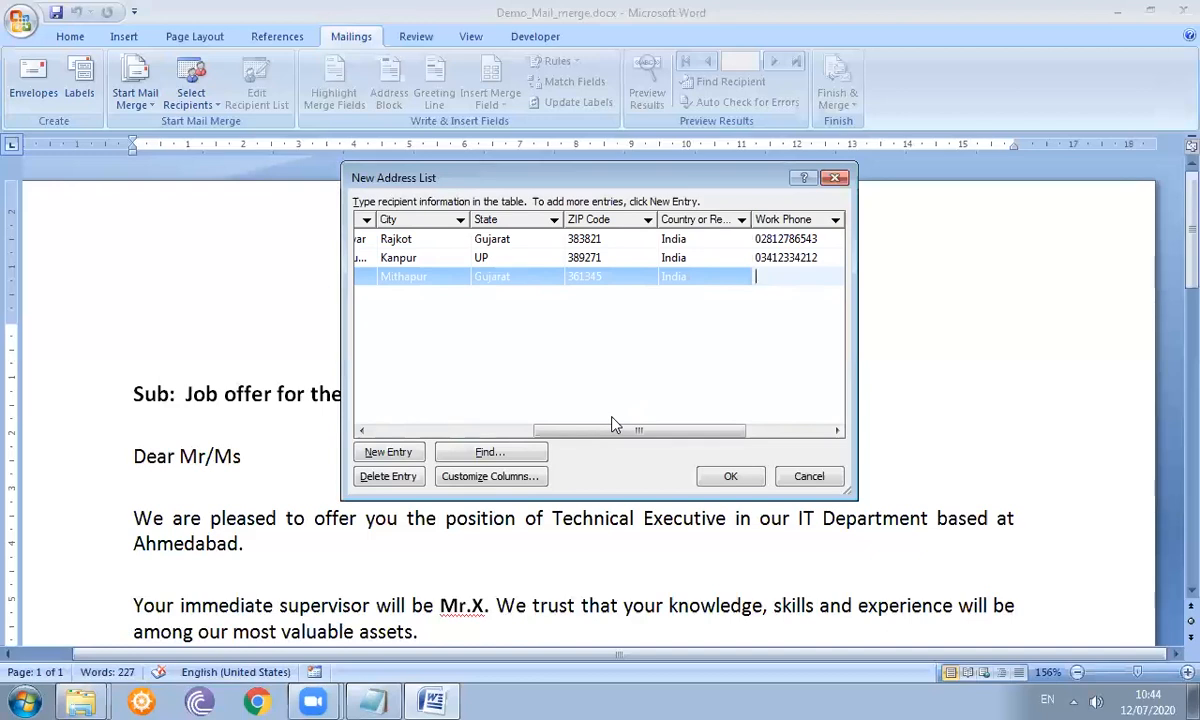
pyautogui.press('Tab')
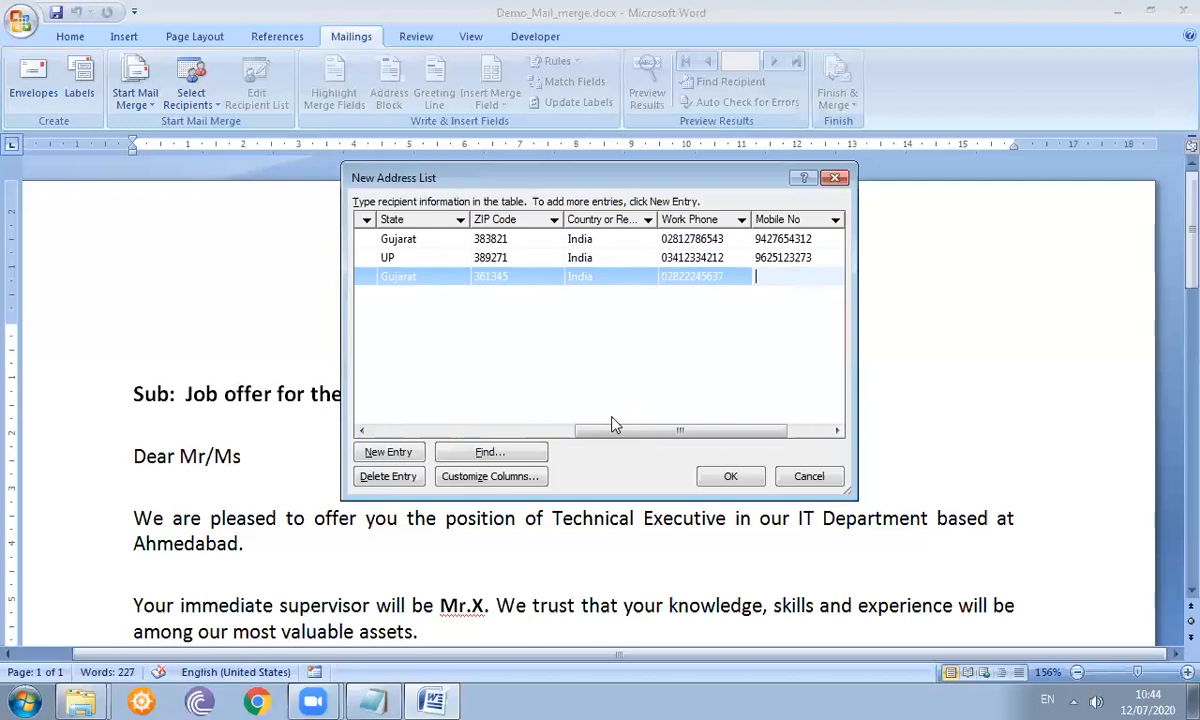
pyautogui.press('Tab')
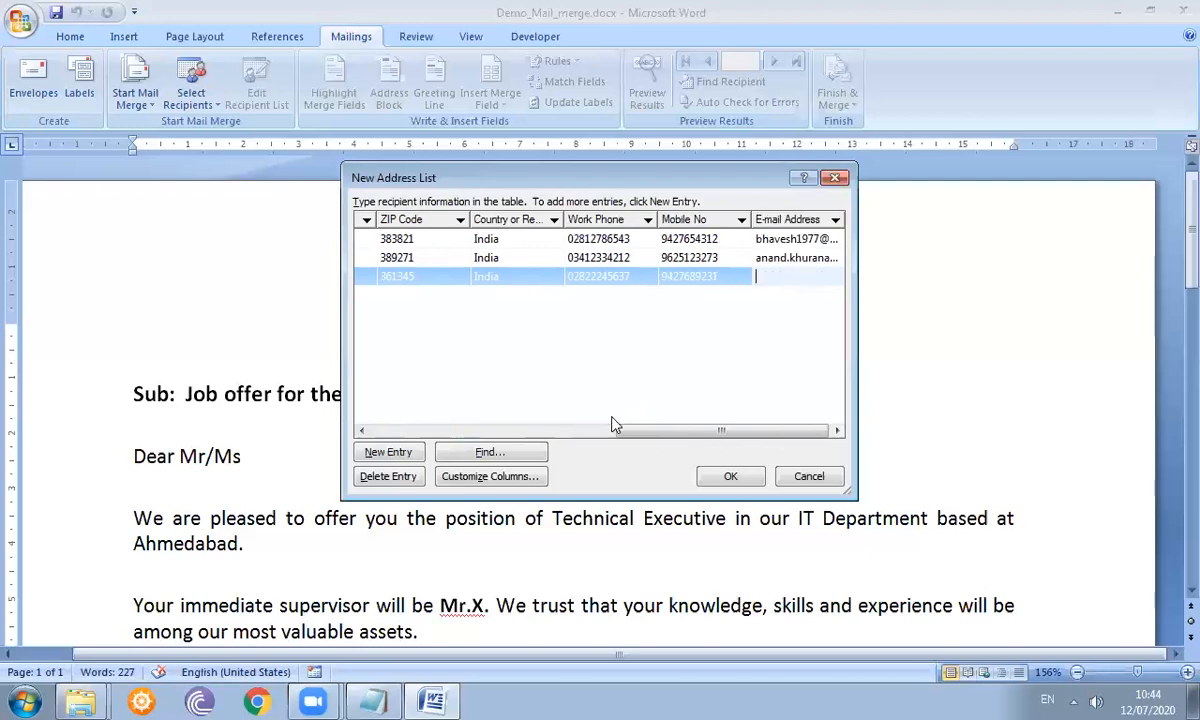
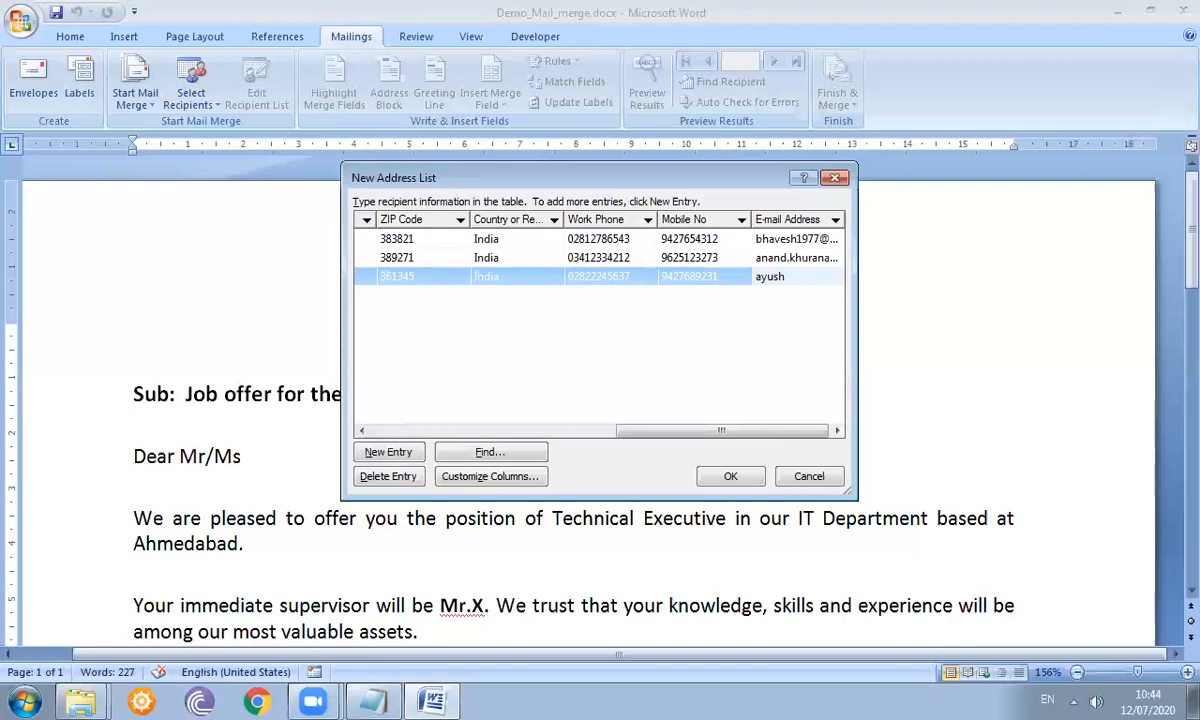
pyautogui.press('Tab')
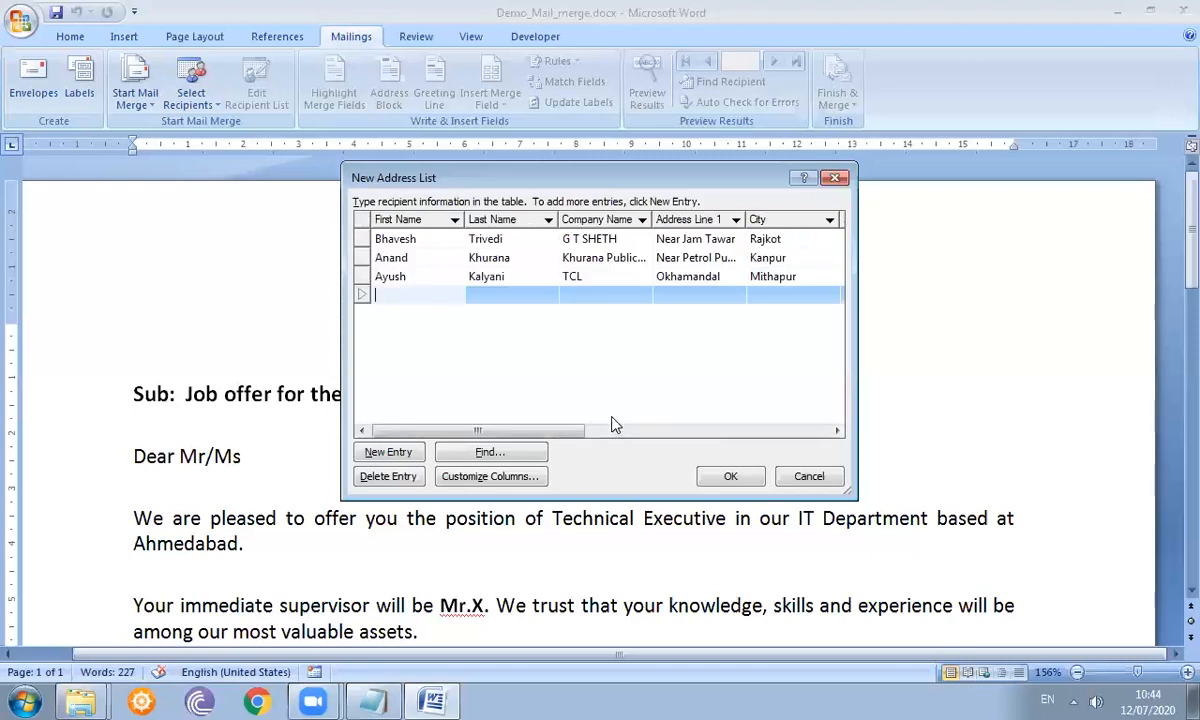
# - Enter the fourth recipient's first and last name and the company J K Cement
pyautogui.press('Tab')
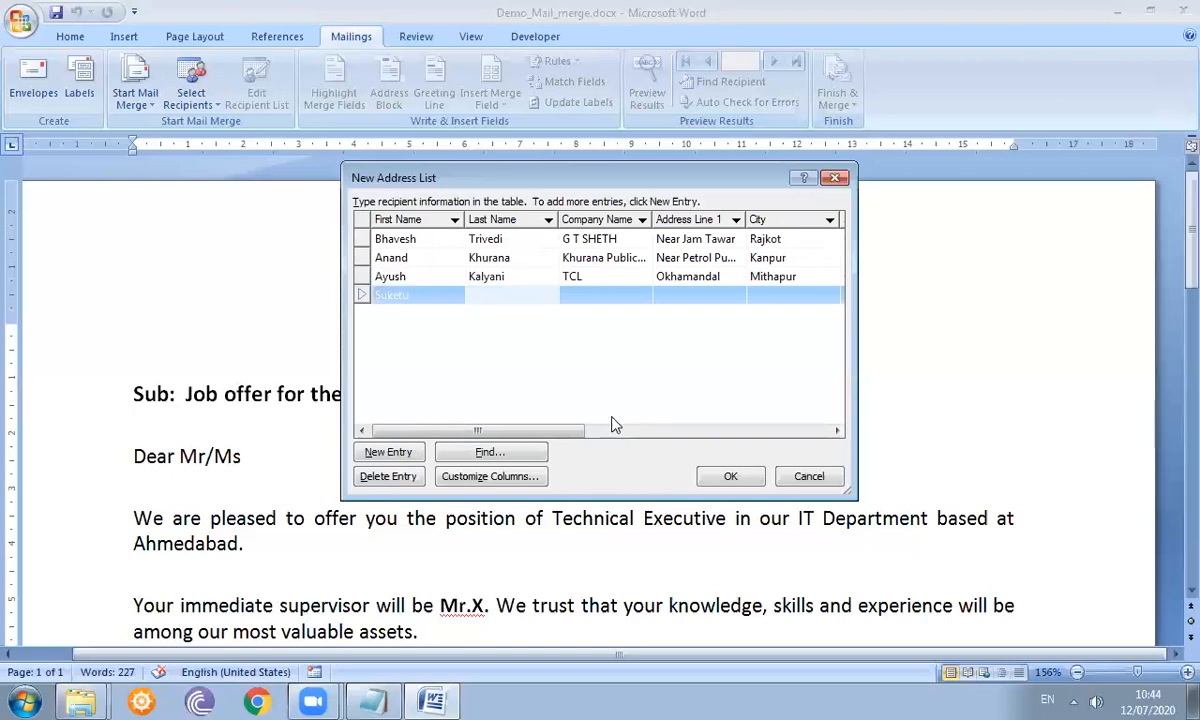
pyautogui.press('Tab')
pyautogui.write('J K S')
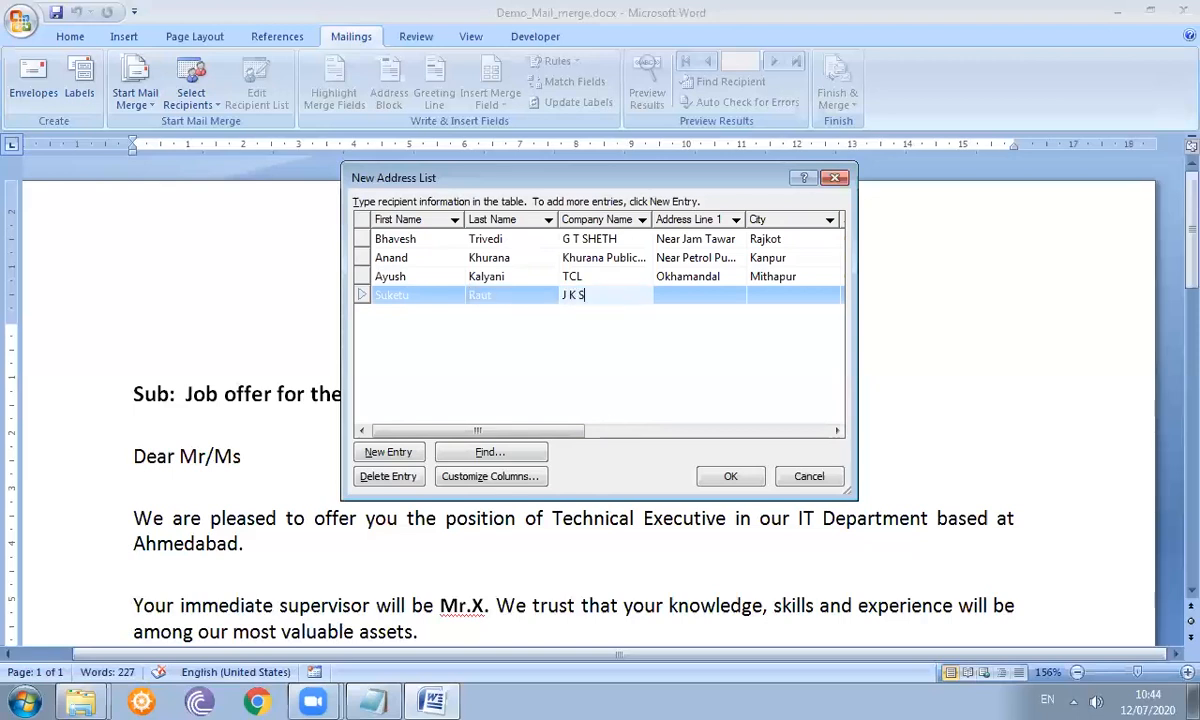
pyautogui.press('BackSpace')
pyautogui.write('Cement')
pyautogui.press('Tab')
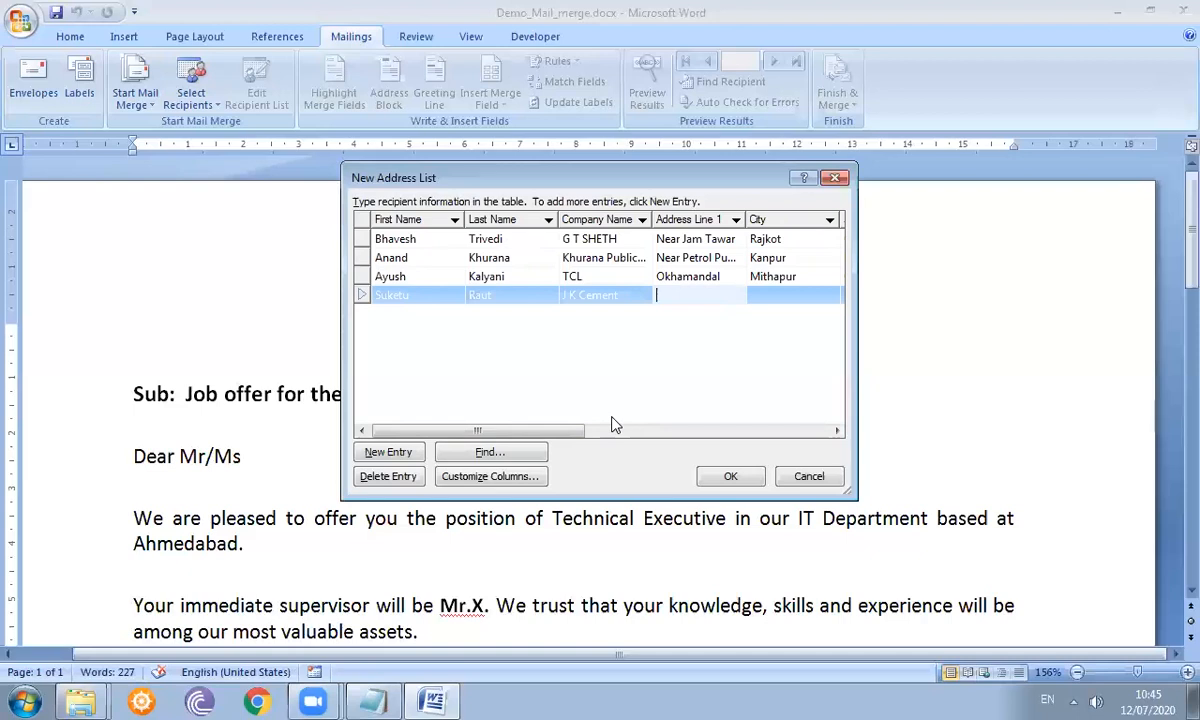
# - Fill in the fourth recipient's street address, ZIP code, city Ahmedabad, state Gujarat and country India
pyautogui.write('Near Pr')
pyautogui.press('BackSpace')
pyautogui.write('arimal Garden')
pyautogui.press('Tab')
pyautogui.write('Ahmedabad')
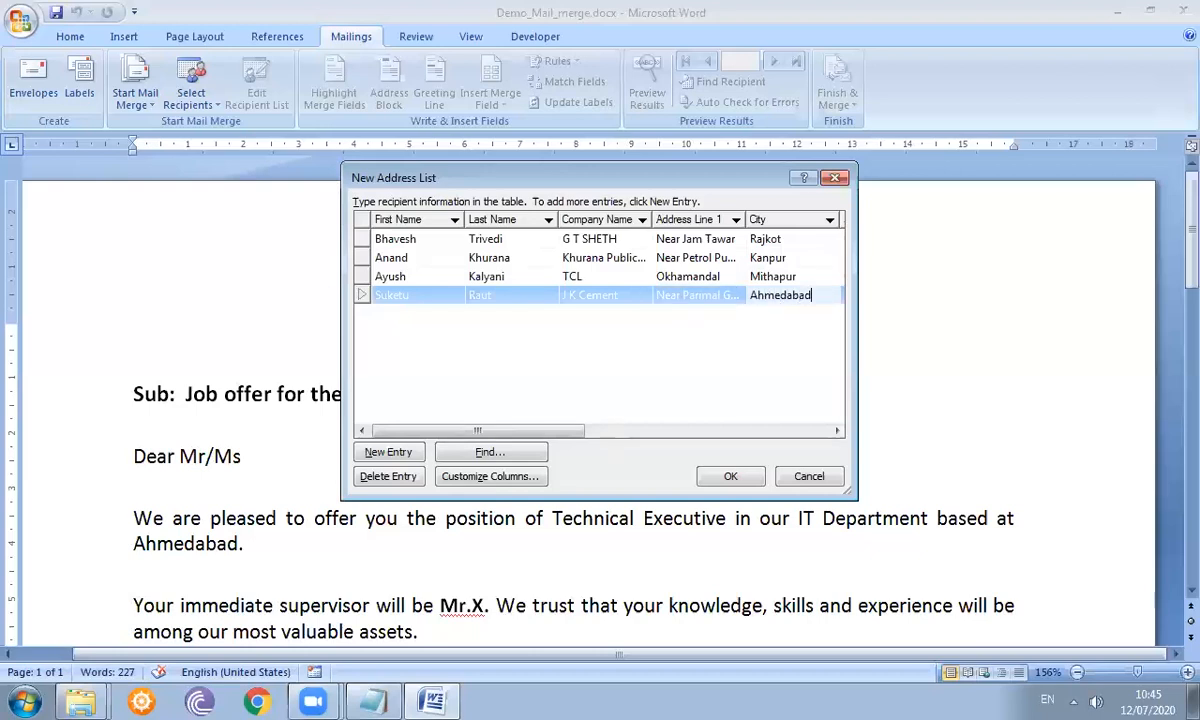
pyautogui.press('Tab')
pyautogui.write('Gujarat')
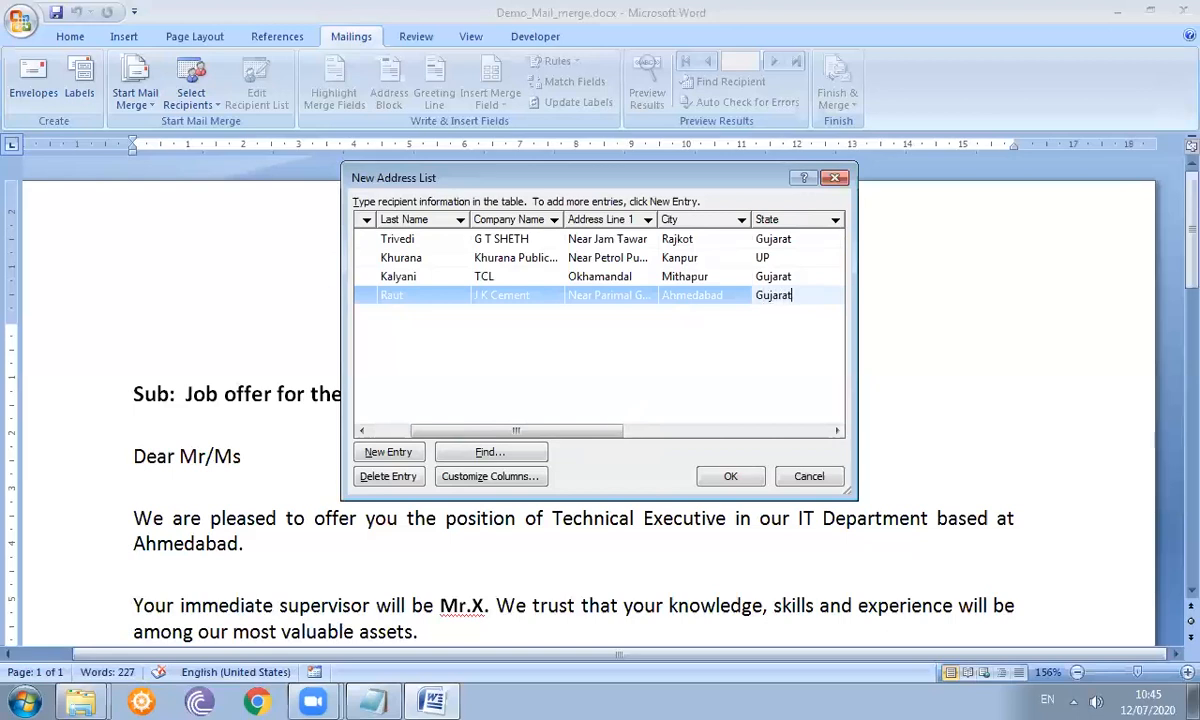
pyautogui.press('Tab')
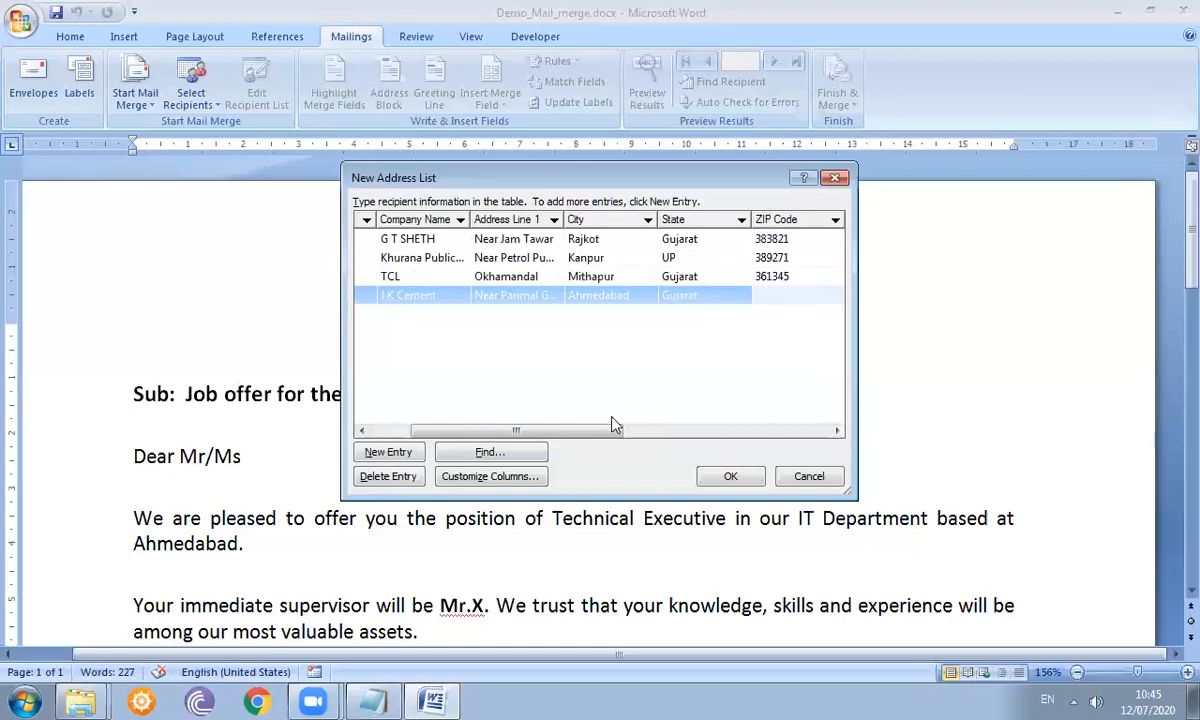
pyautogui.write('380014')
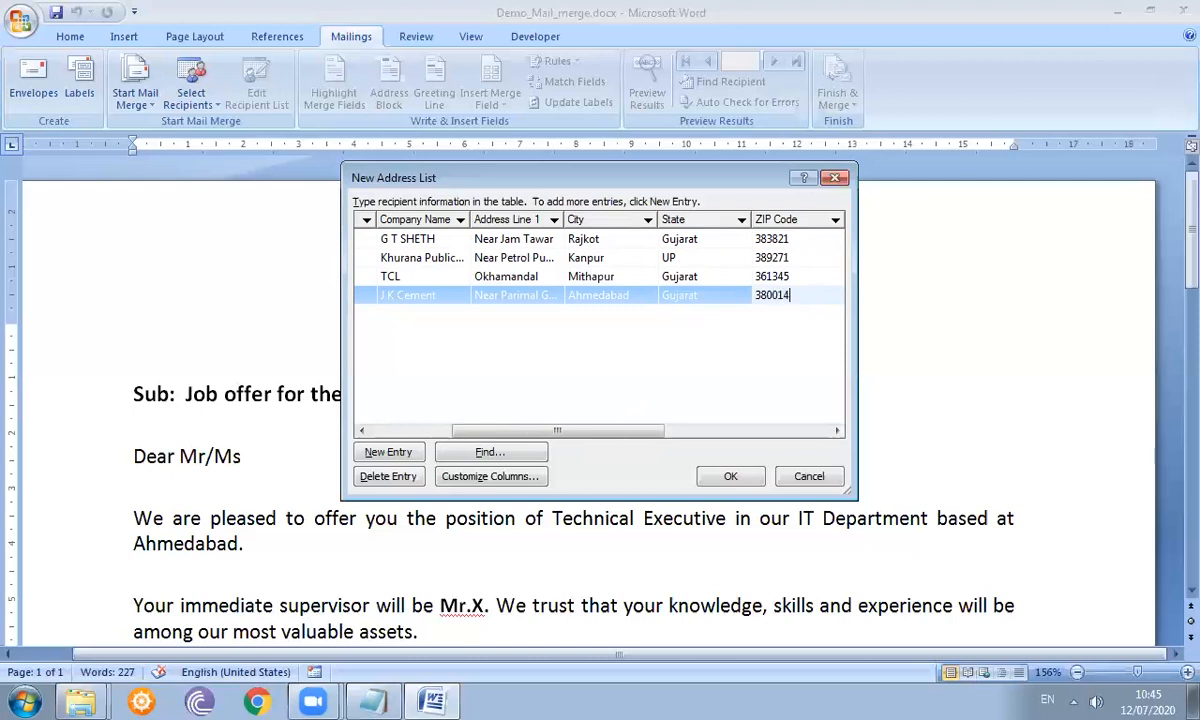
pyautogui.press('Tab')
pyautogui.write('India')
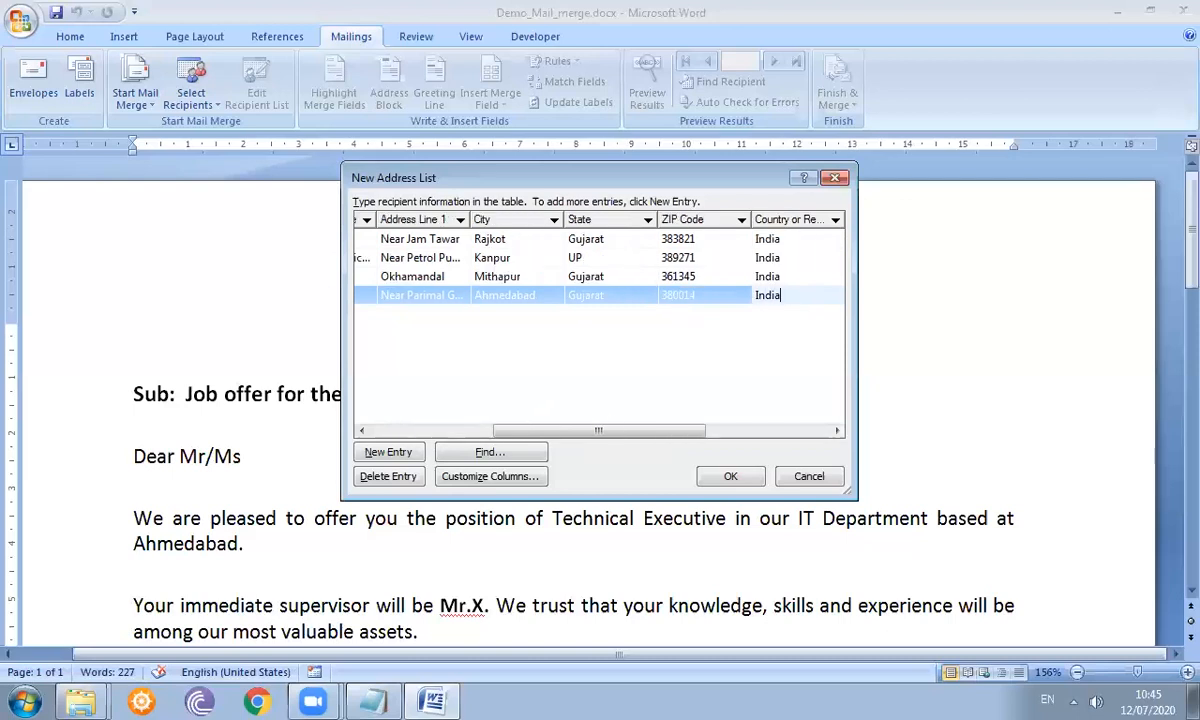
# - Add the fourth recipient's work phone, mobile number and e-mail address
pyautogui.press('Tab')
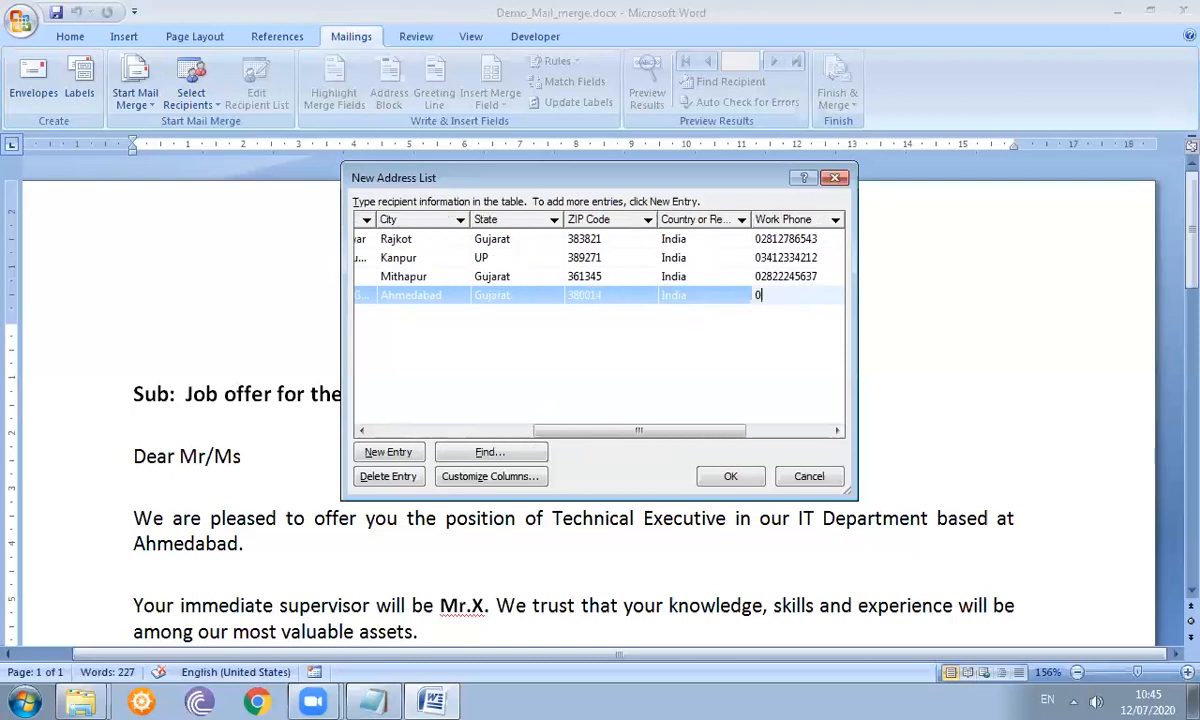
pyautogui.press('Tab')
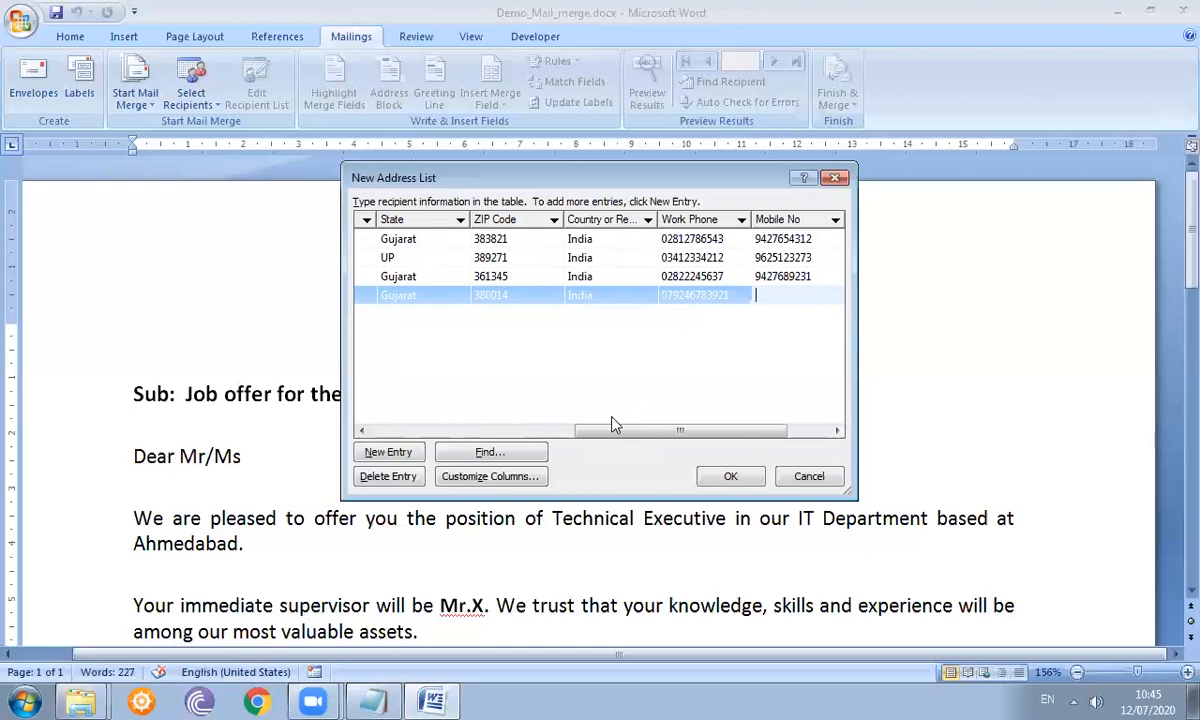
pyautogui.press('Tab')
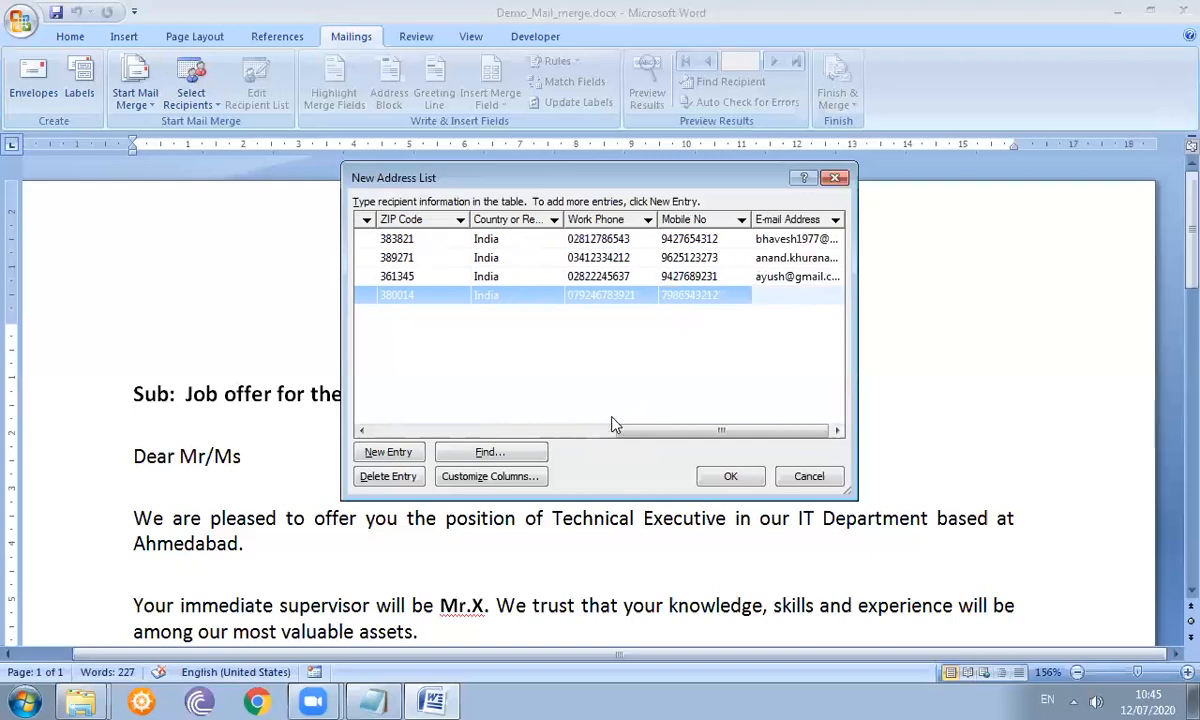
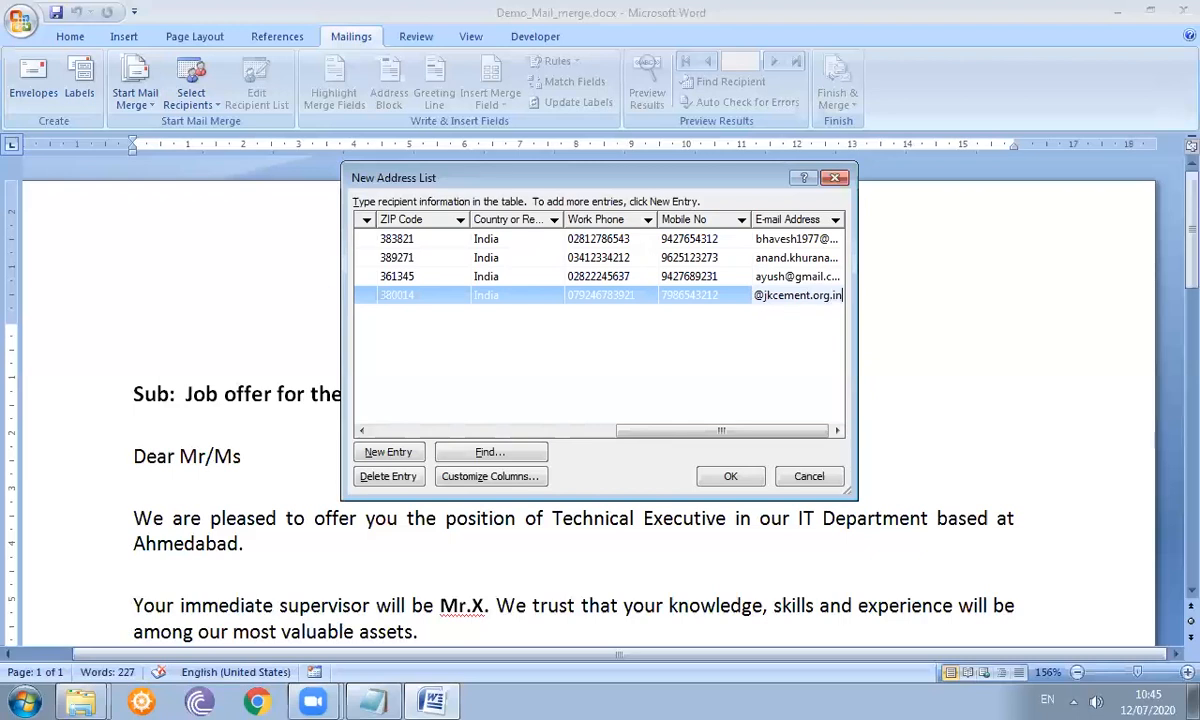
# - Start a fifth recipient row with the person's first and last name and company TCS
pyautogui.press('Tab')
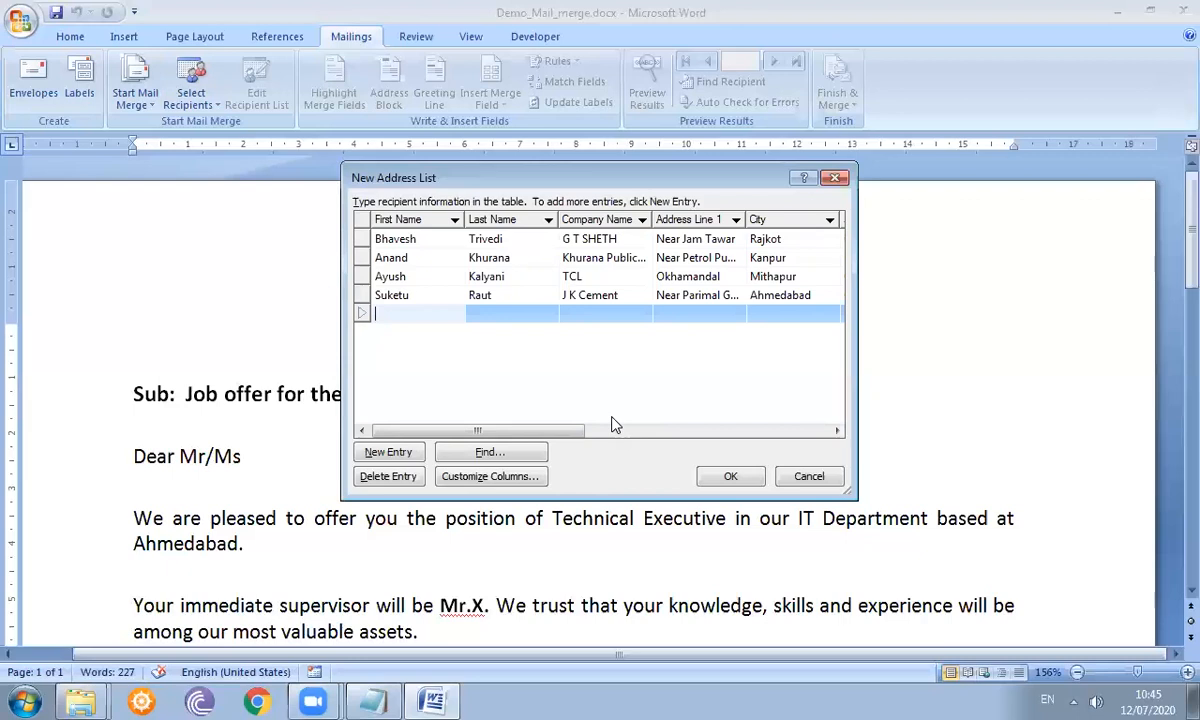
pyautogui.press('Tab')
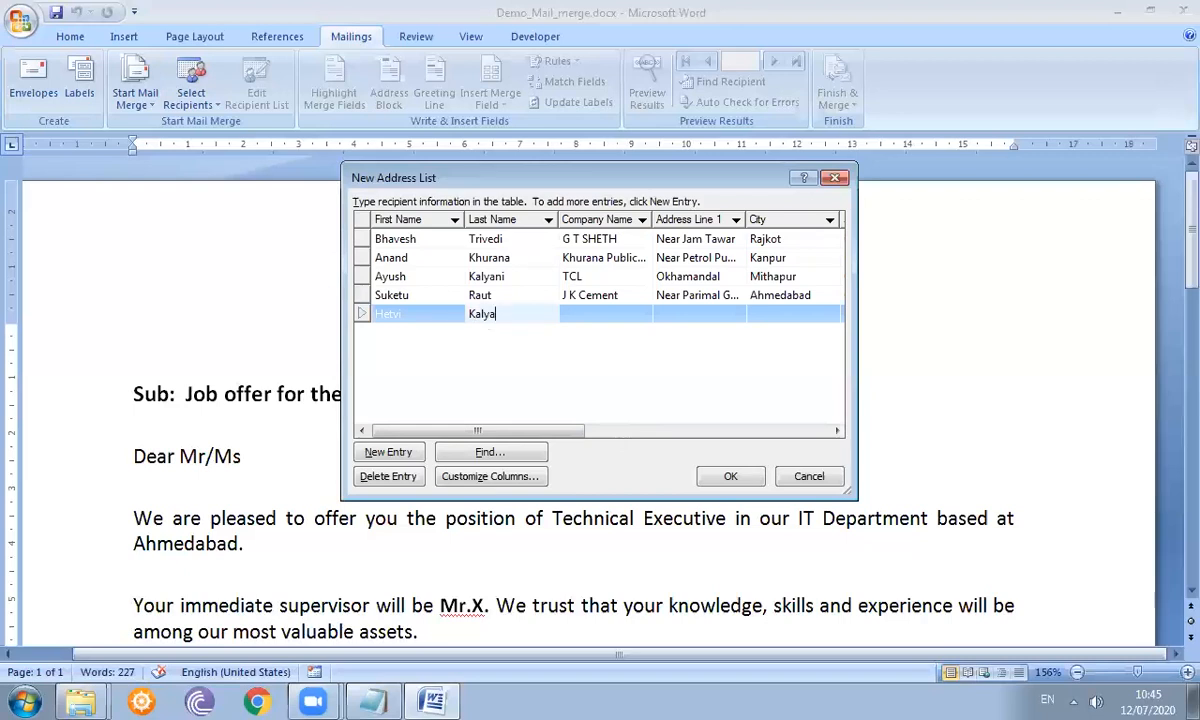
pyautogui.press('Tab')
pyautogui.write('TCS')
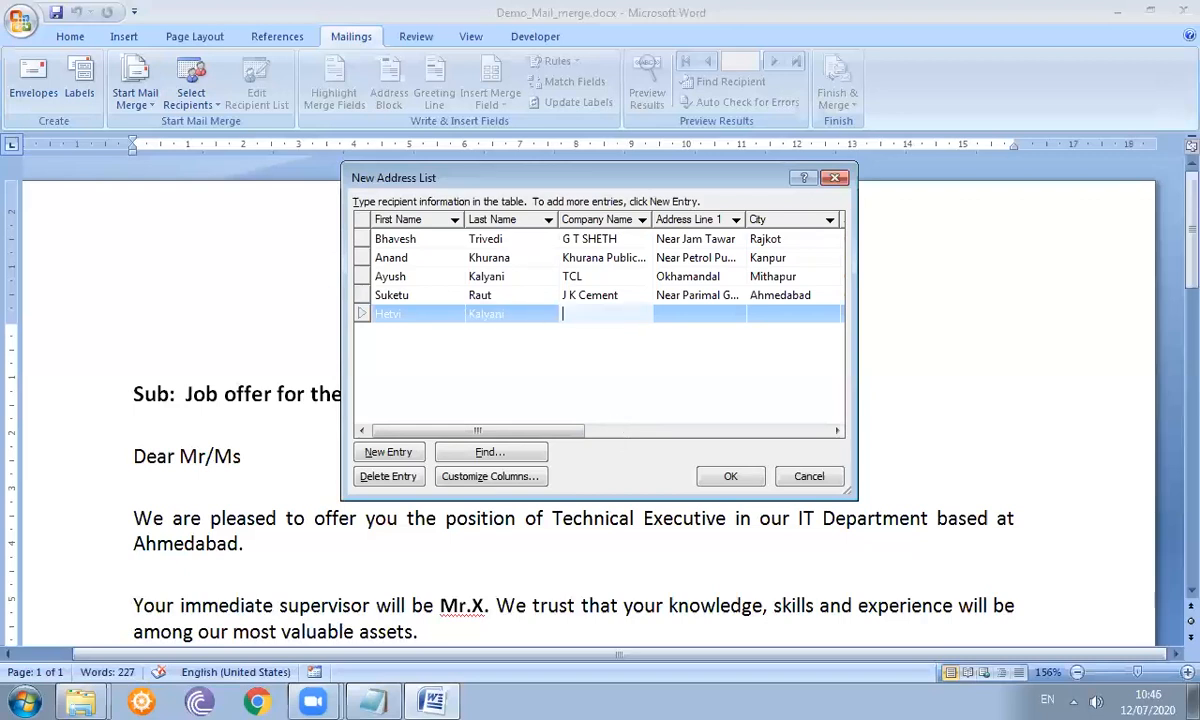
pyautogui.press('Tab')
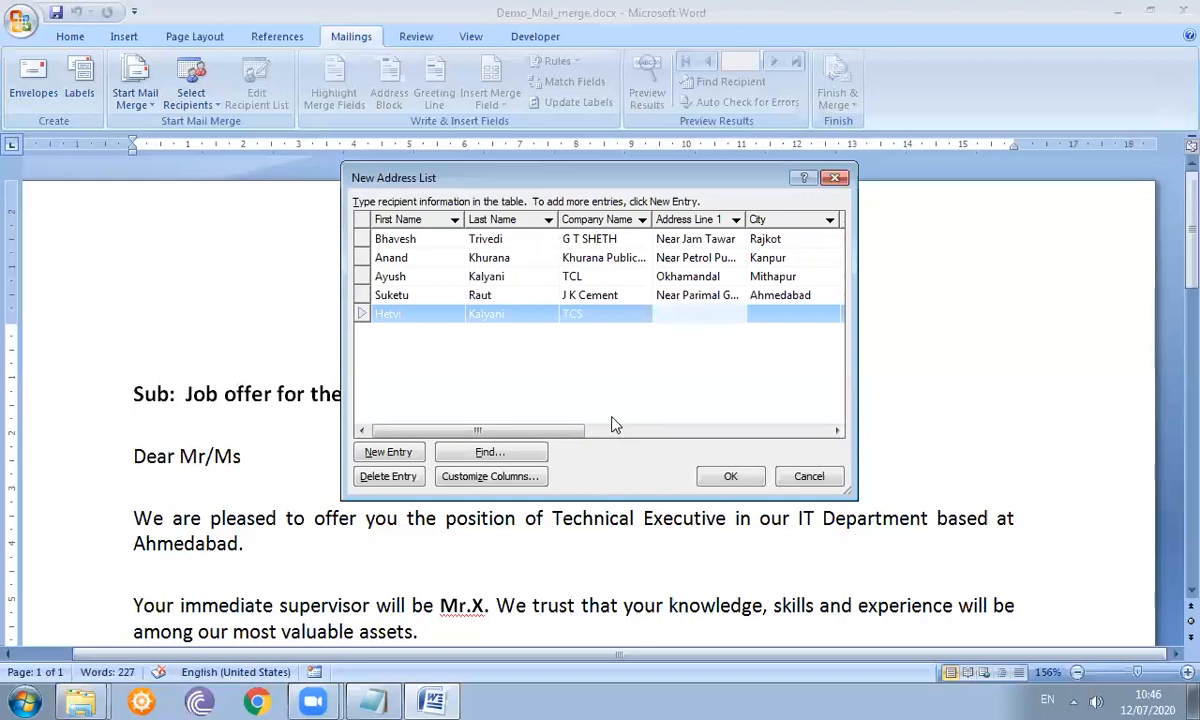
# - Enter the fifth recipient's street address, ZIP code, city Gandhinagar, state Gujarat and country India
pyautogui.write('Near GH 0 Circle')
pyautogui.press('Tab')
pyautogui.write('Gandhinag')
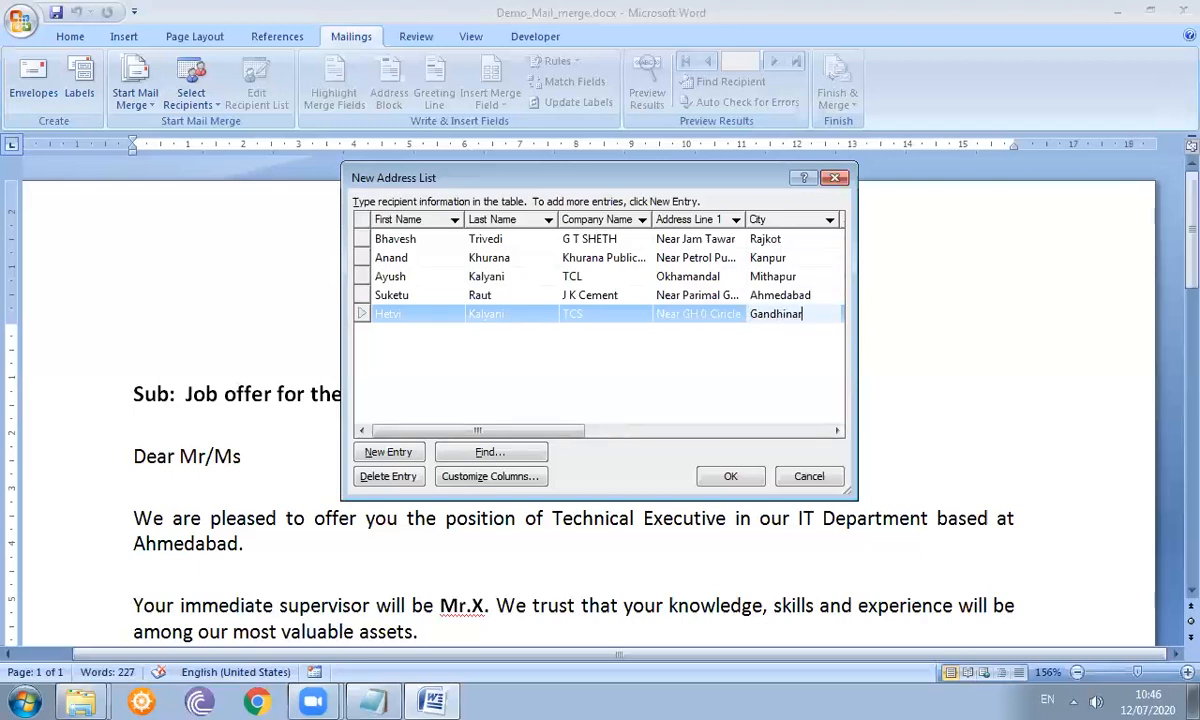
pyautogui.press('Tab')
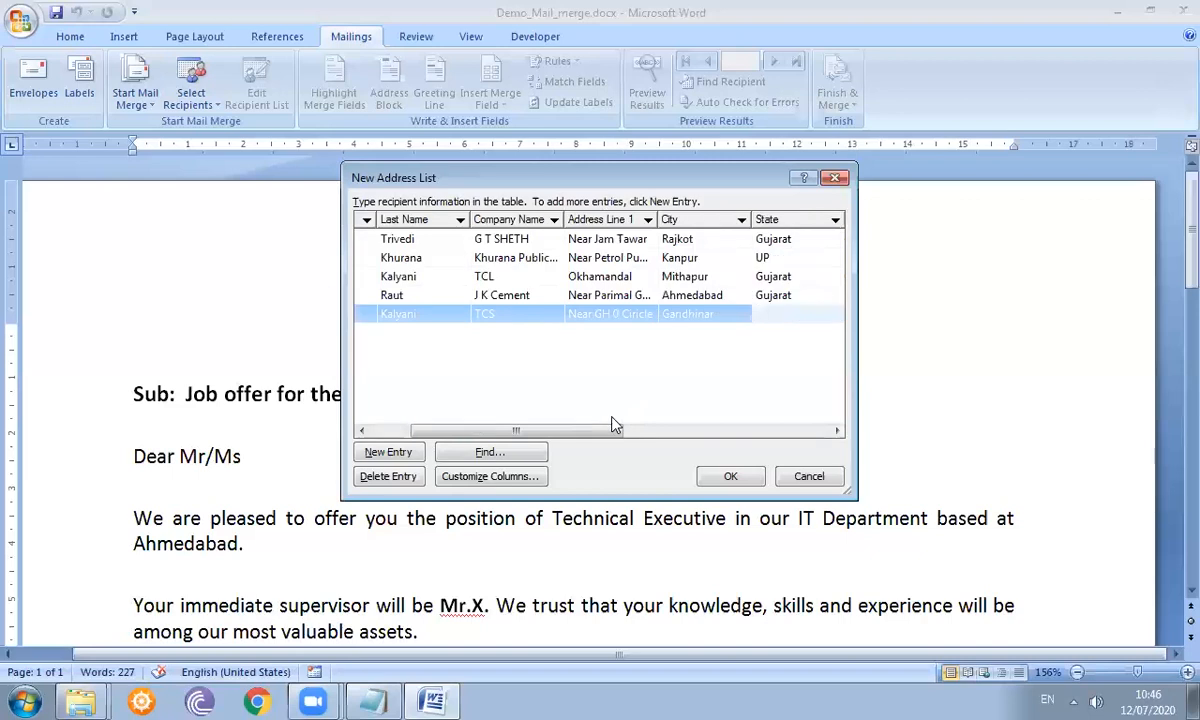
pyautogui.write('Gujarat')
pyautogui.press('Tab')
pyautogui.write('382123')
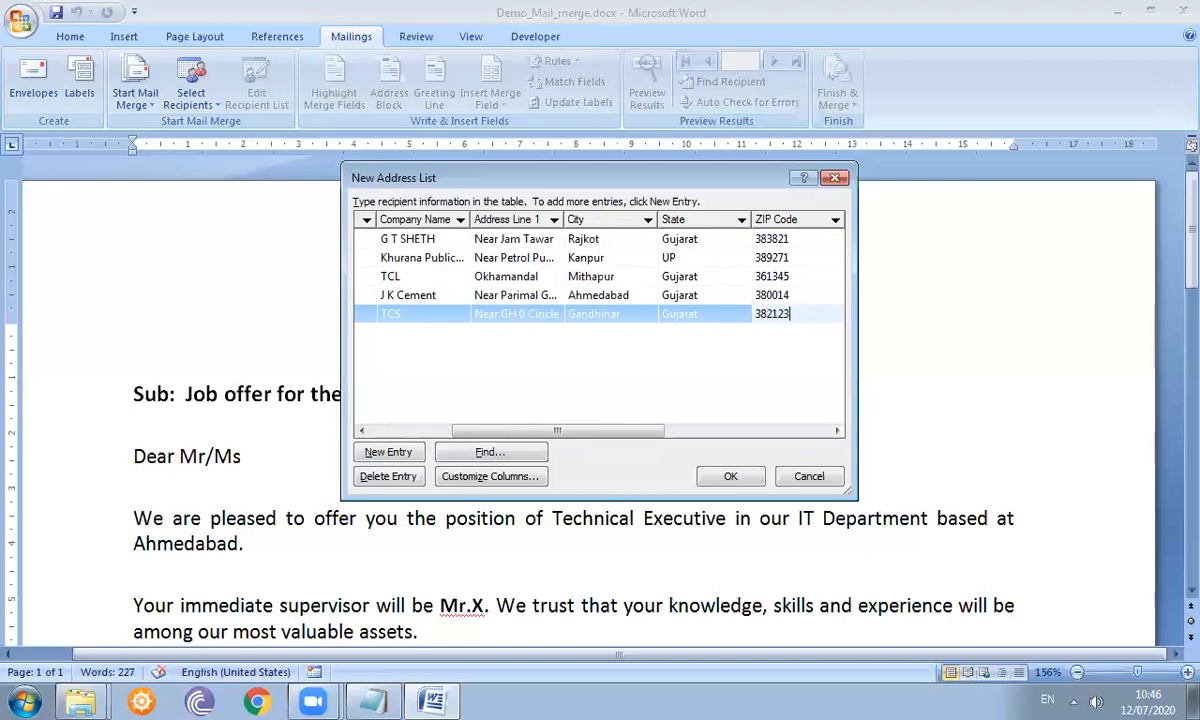
pyautogui.press('Tab')
pyautogui.write('India')
# - Add the fifth recipient's work phone, mobile and e-mail, then add a new blank entry
pyautogui.press('Tab')
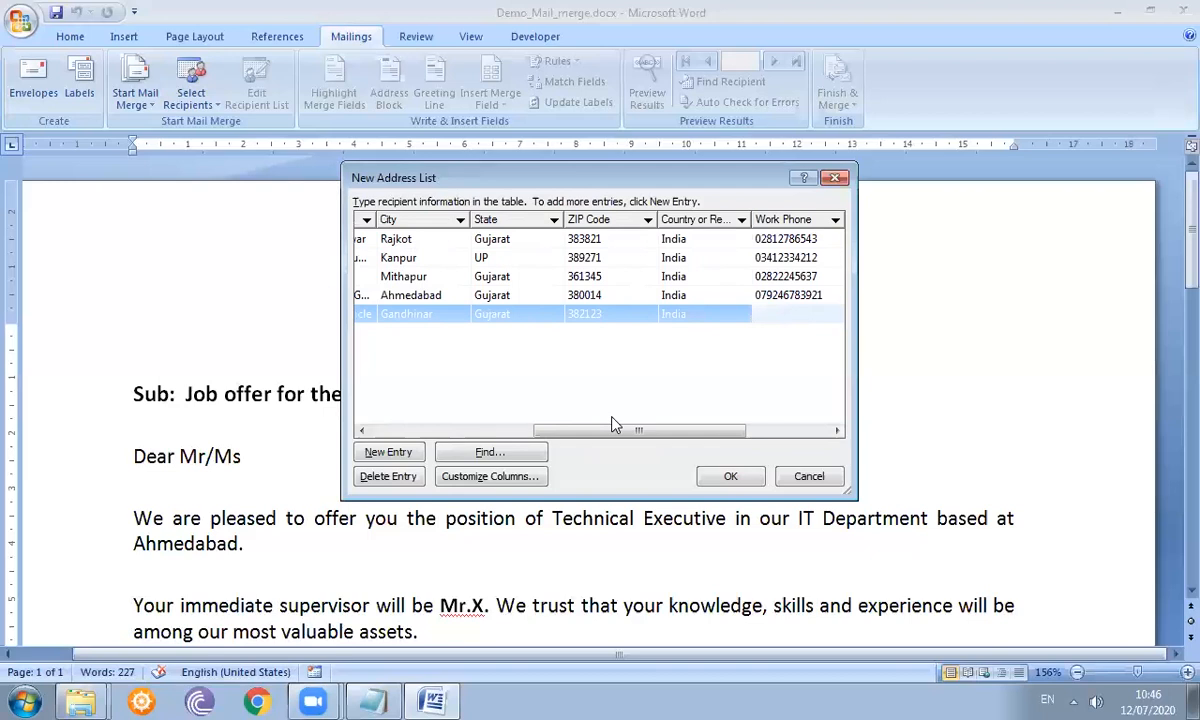
pyautogui.press('Tab')
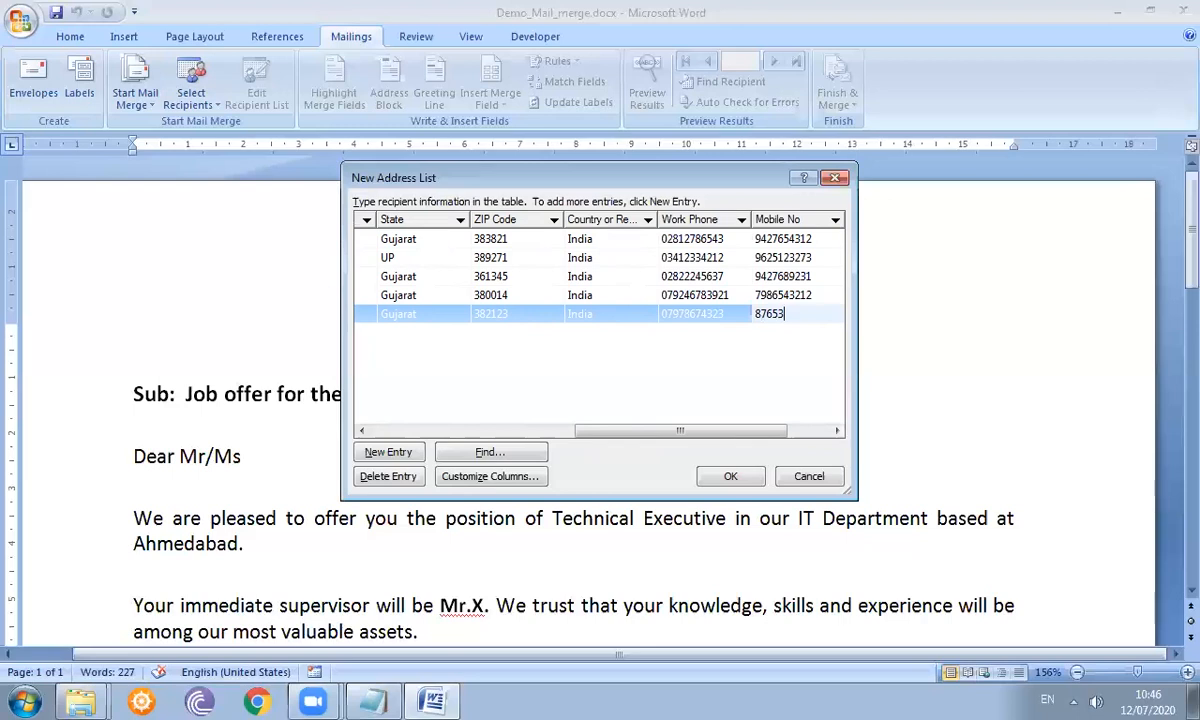
pyautogui.press('Tab')
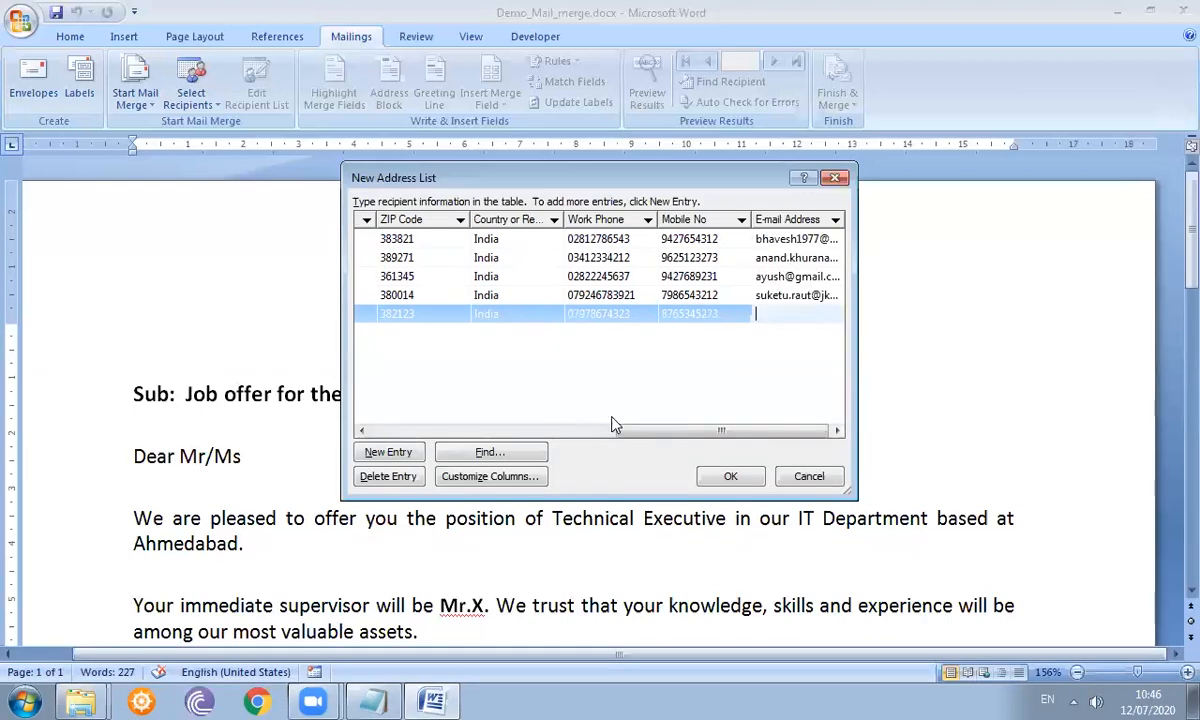
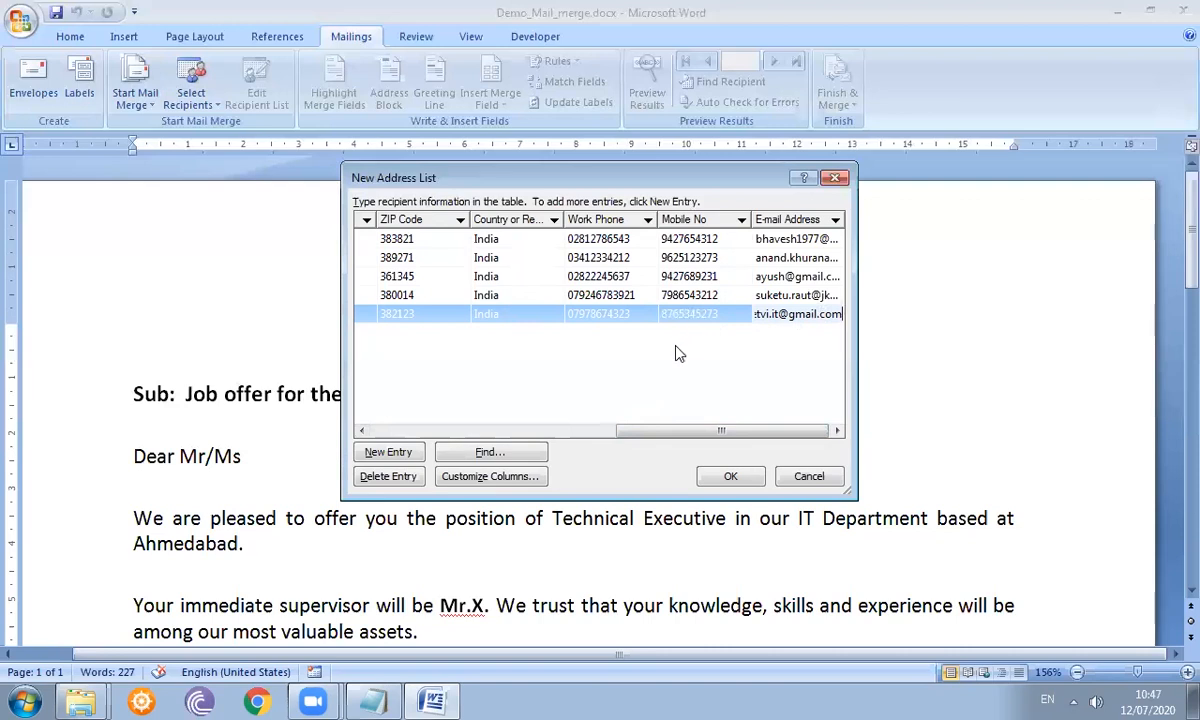
pyautogui.click(390, 458)
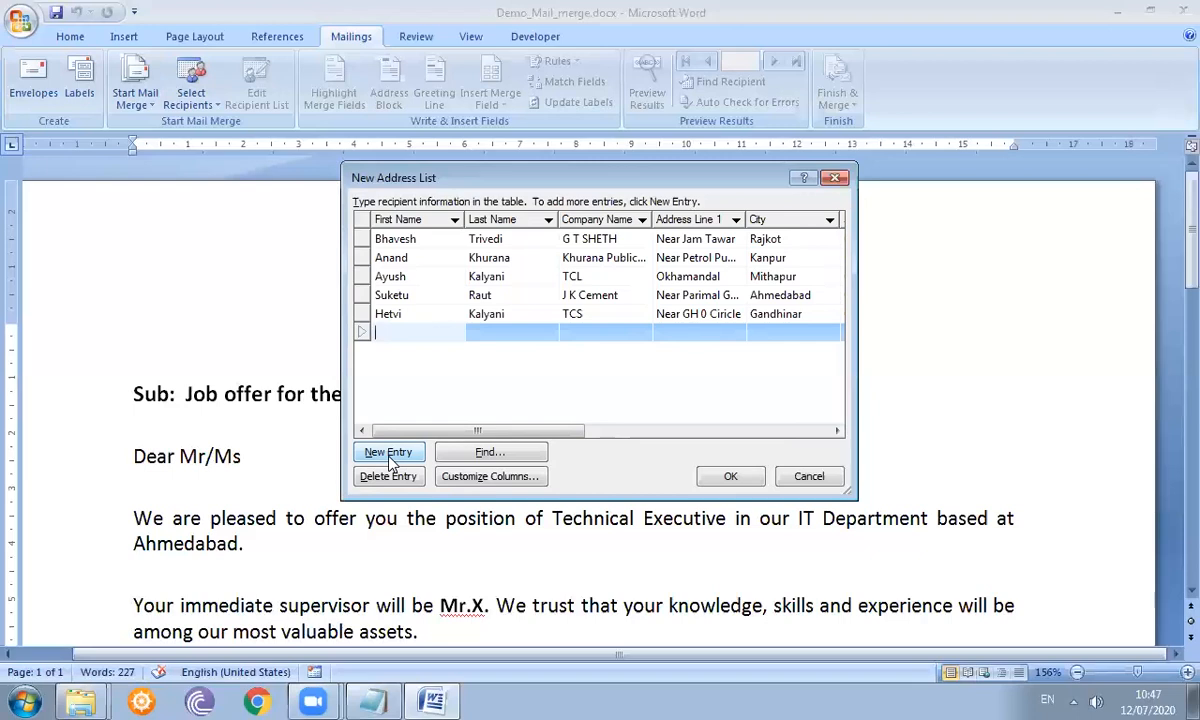
# - Open the Find Entry dialog from the New Address List
pyautogui.click(488, 454)
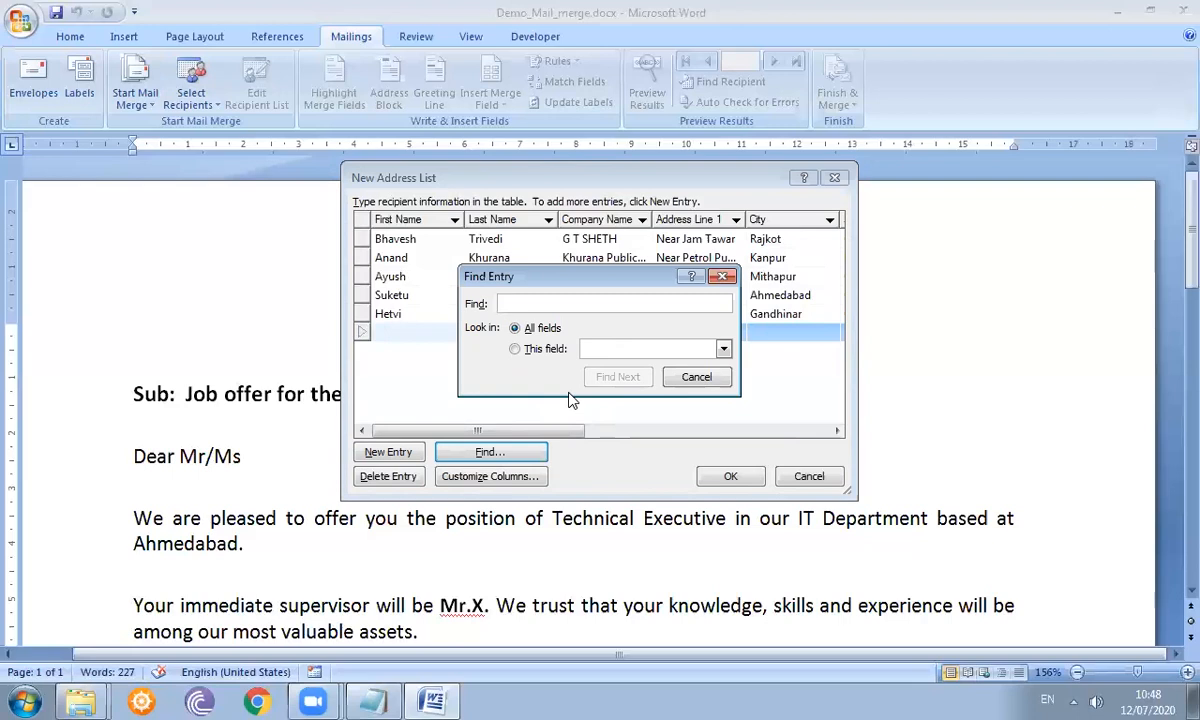
# - Search only the City field for 'Rajkot', find the first match and confirm no others exist
pyautogui.write('ajkot')
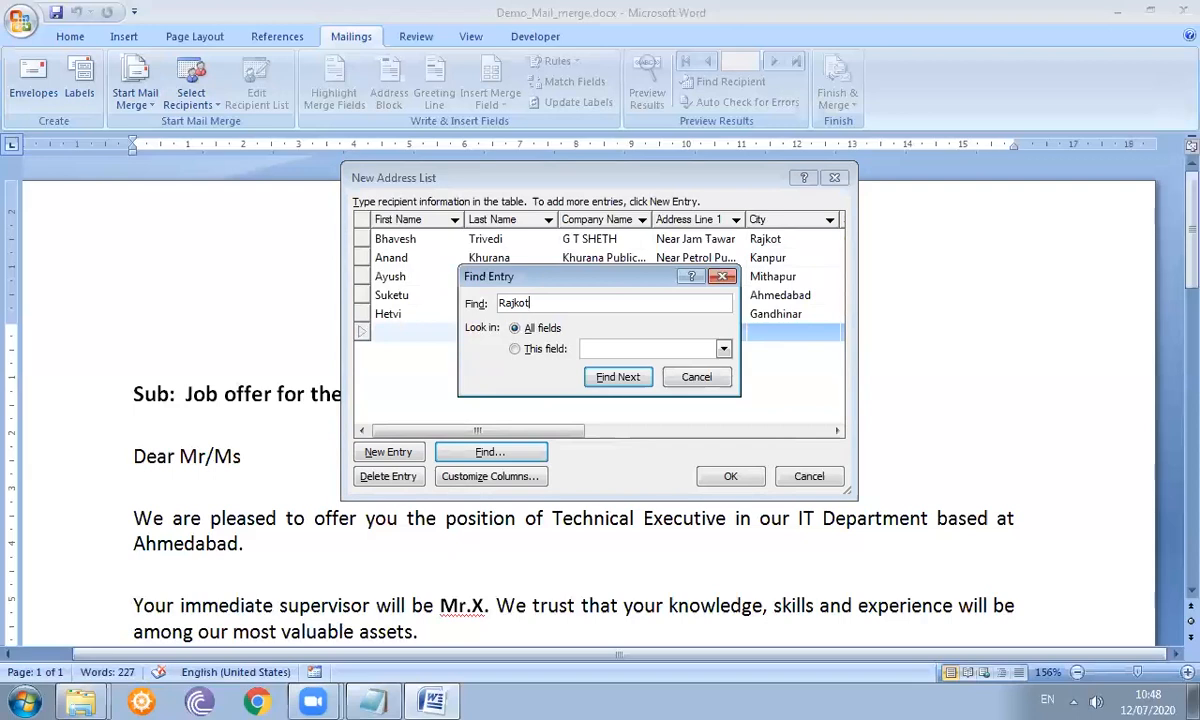
pyautogui.click(515, 349)
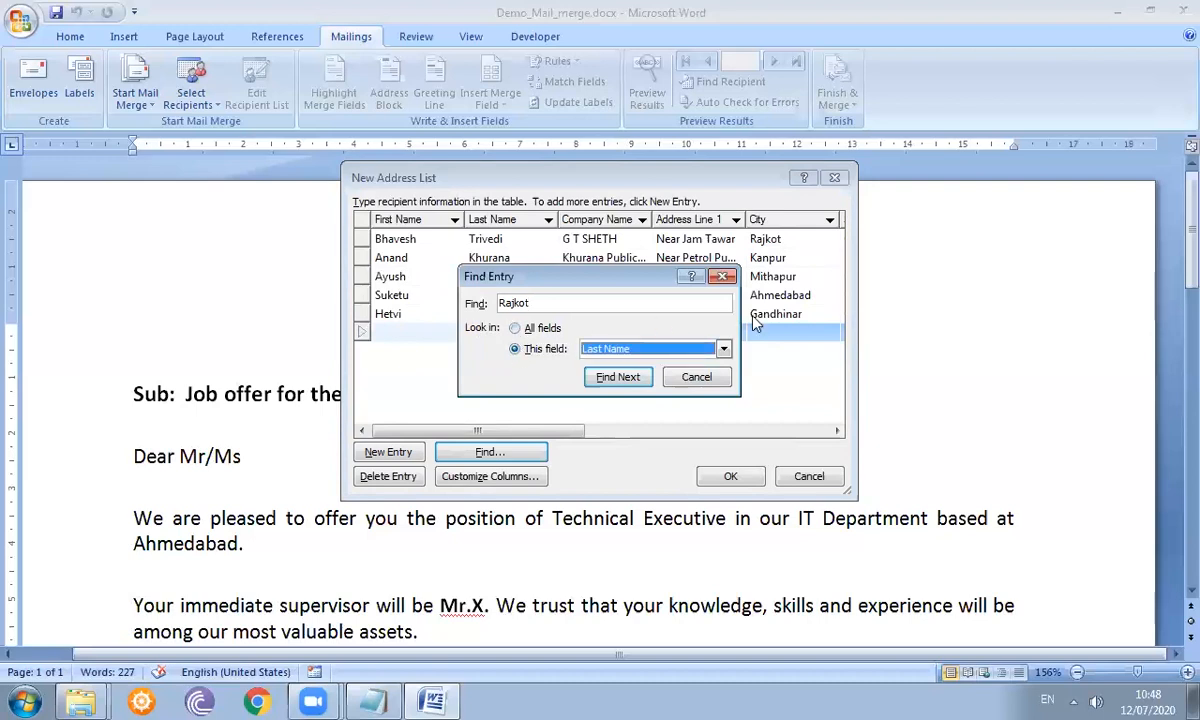
pyautogui.click(723, 349)
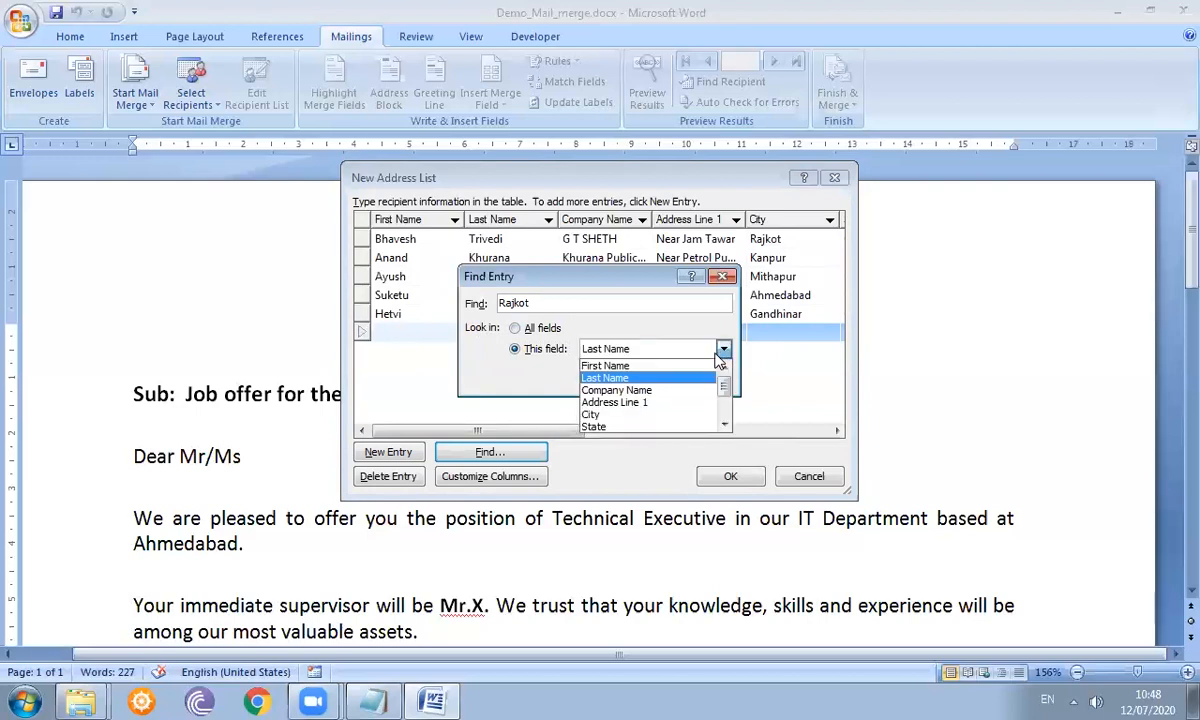
pyautogui.click(667, 415)
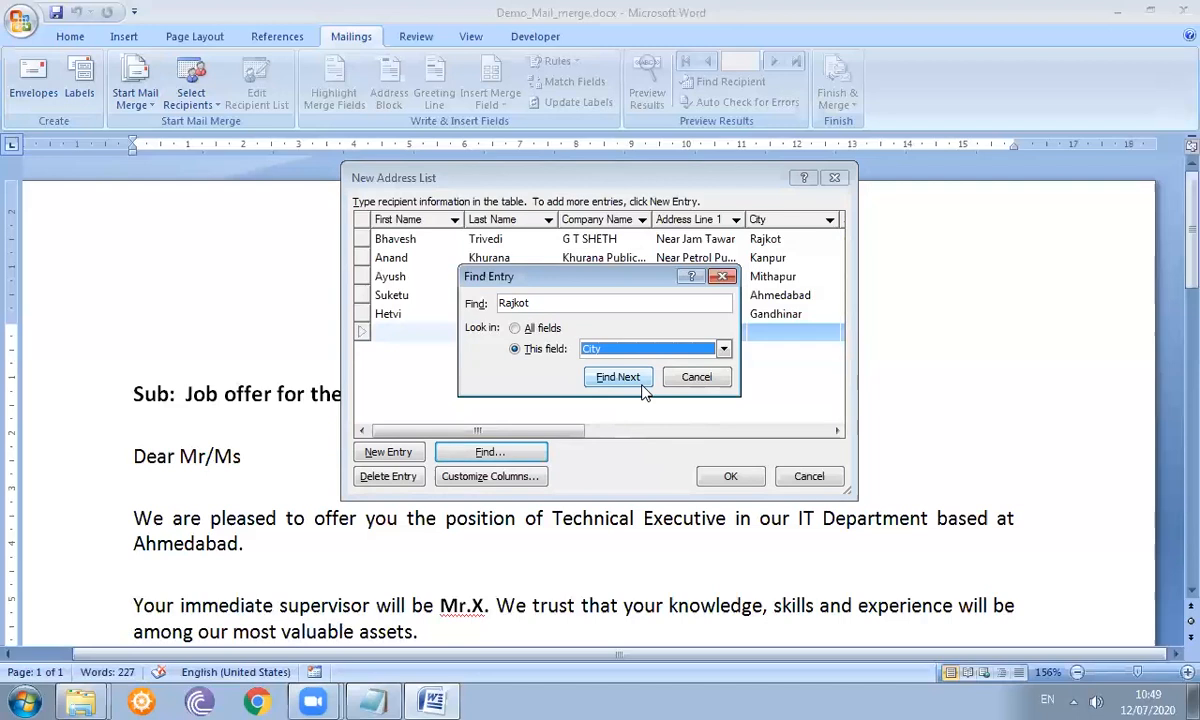
pyautogui.click(630, 379)
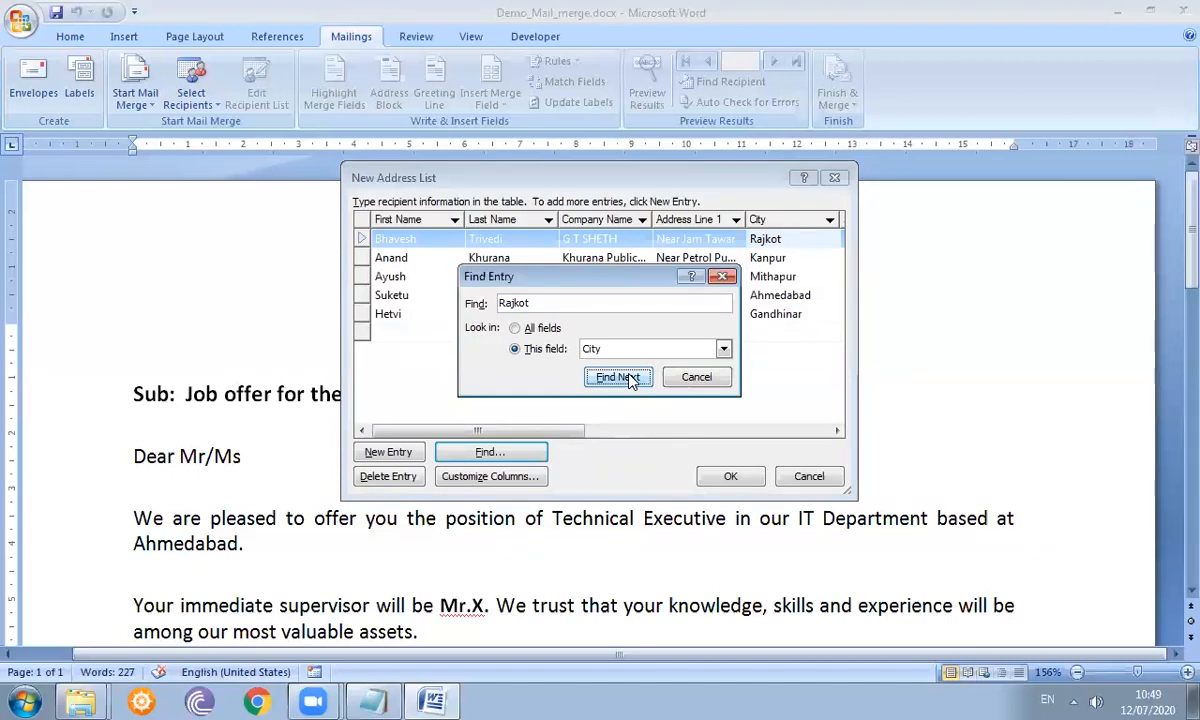
pyautogui.click(630, 381)
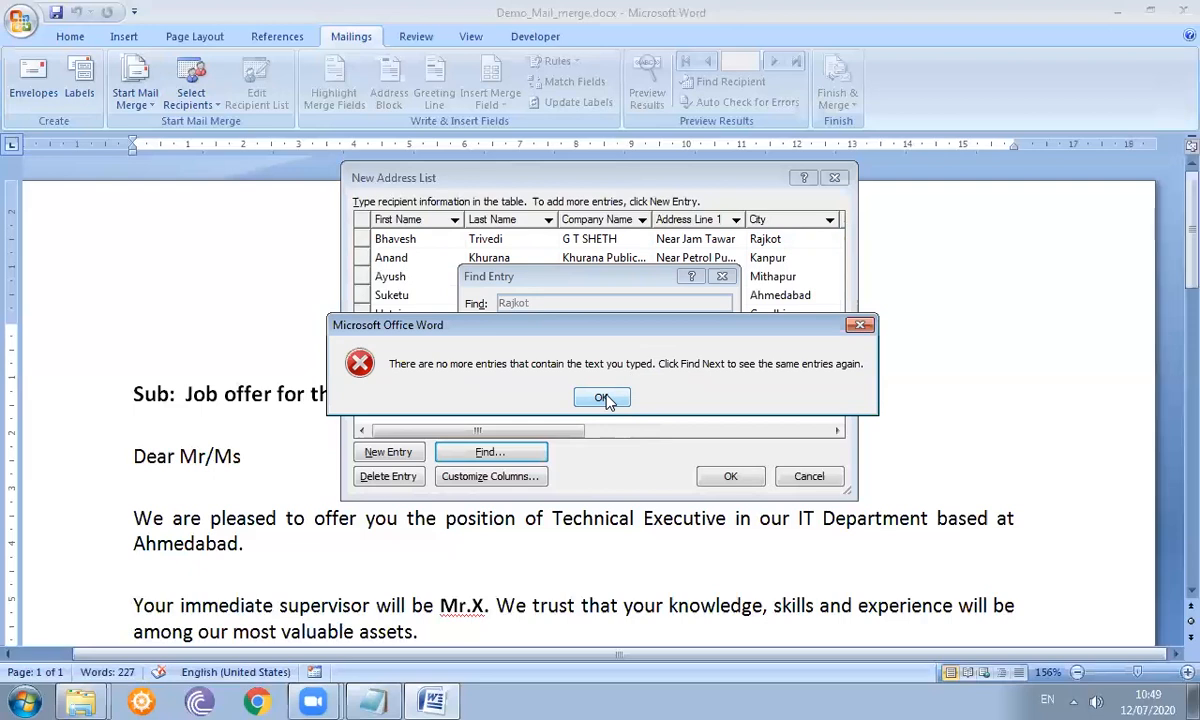
pyautogui.click(604, 399)
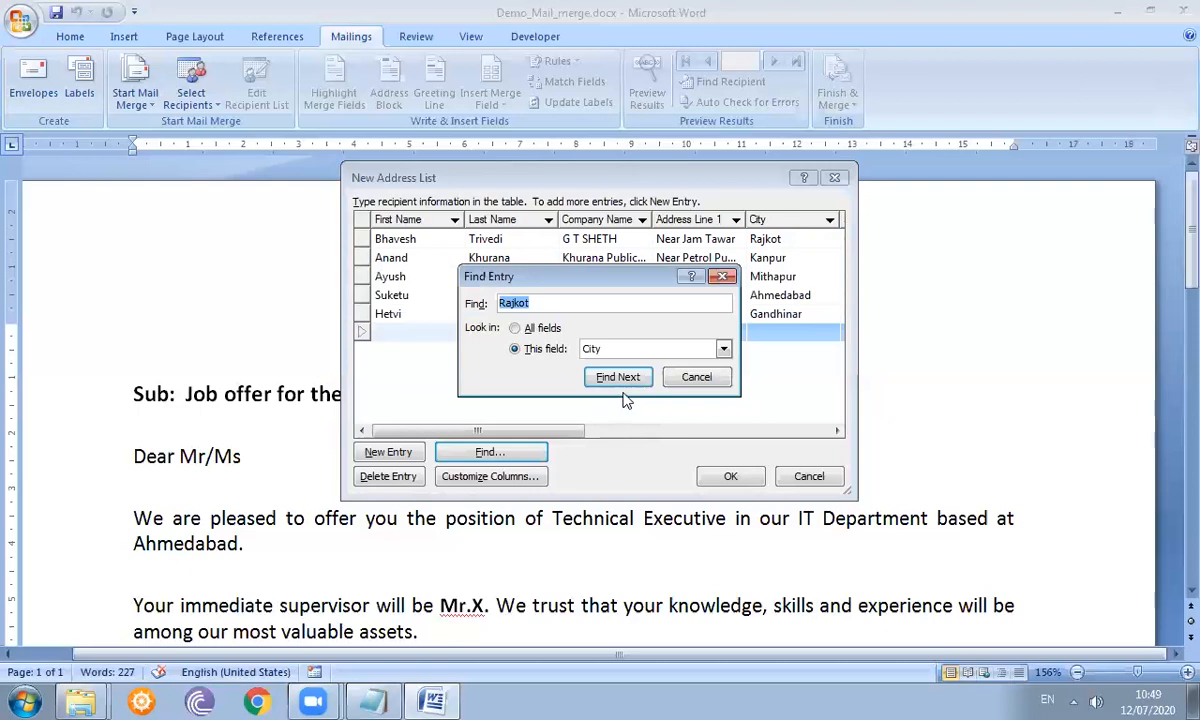
# - Close Find Entry and delete the blank sixth row, confirming the deletion
pyautogui.click(697, 378)
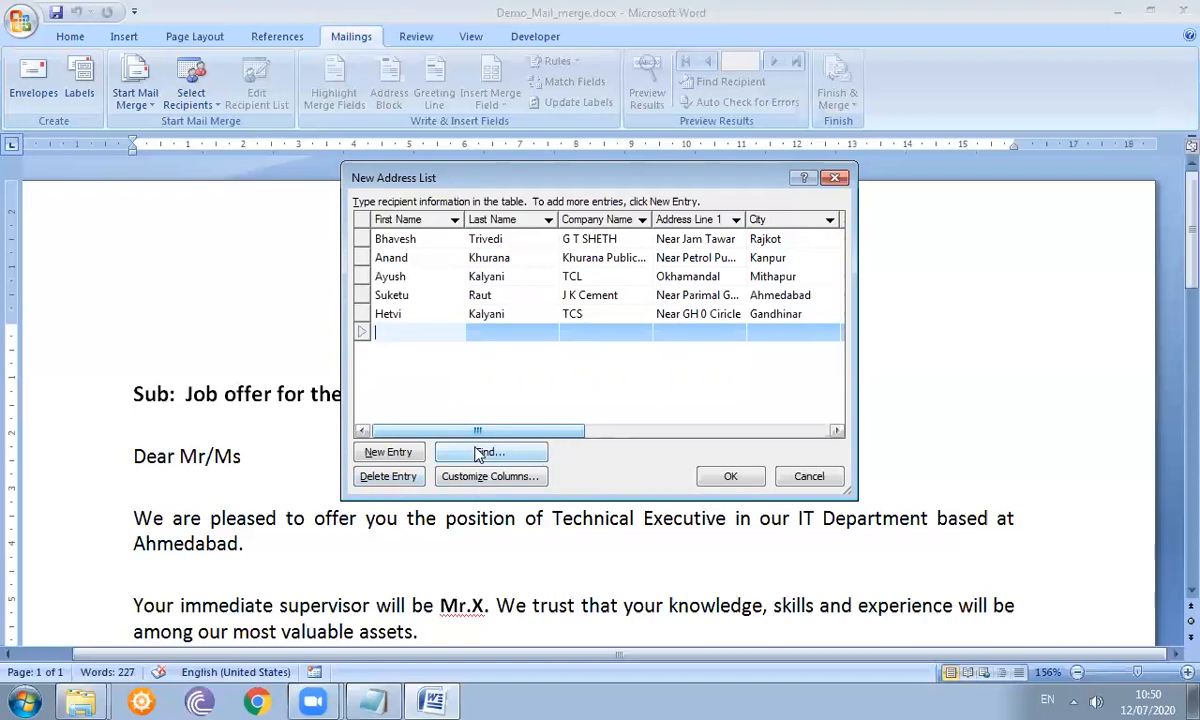
pyautogui.click(405, 483)
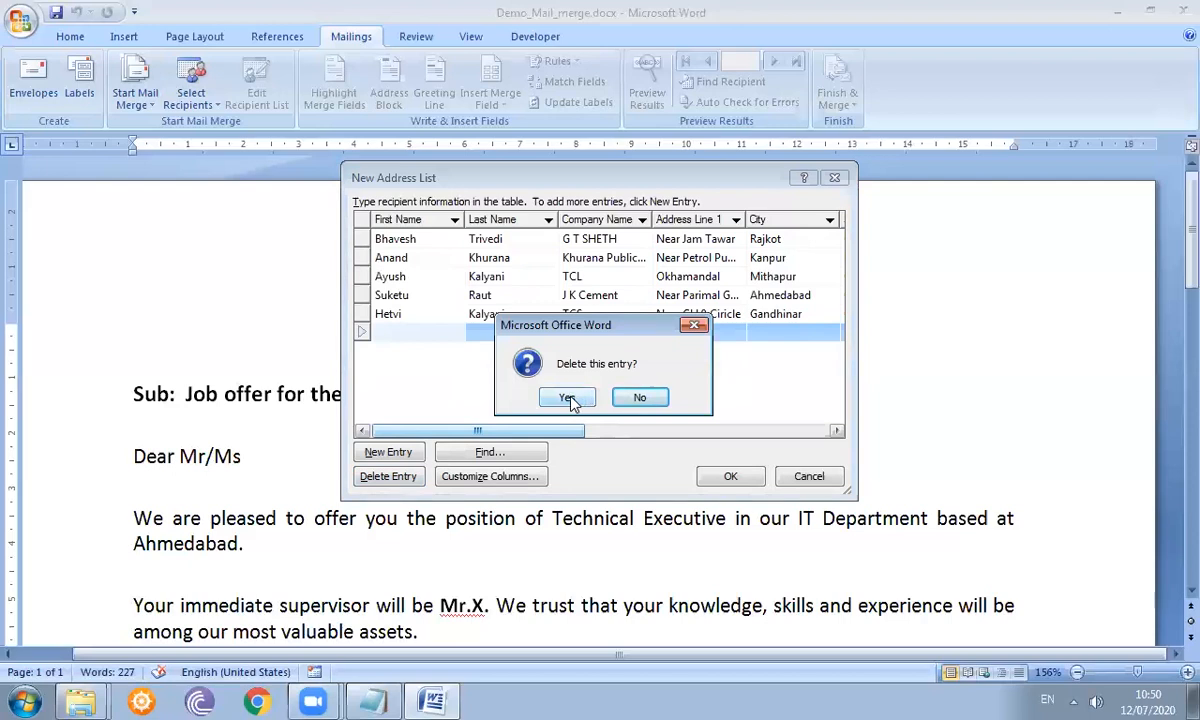
pyautogui.click(567, 398)
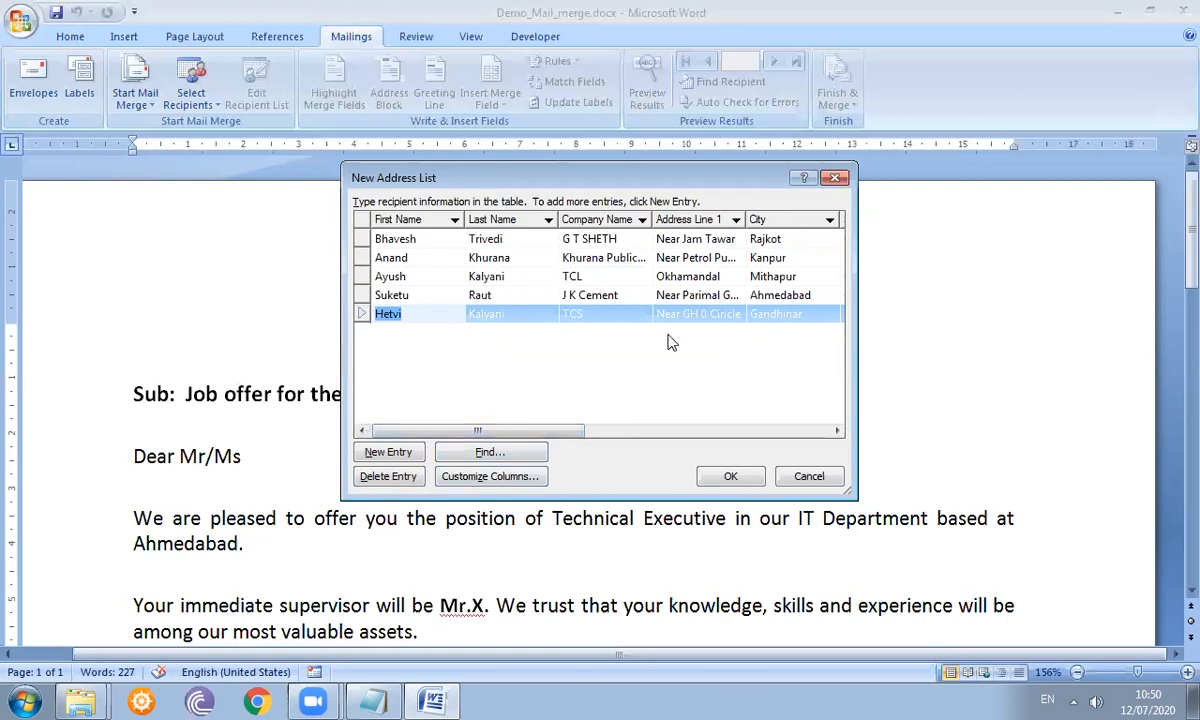
# - Finish the address list and save it on the Desktop as 'Second_DS'
pyautogui.click(732, 476)
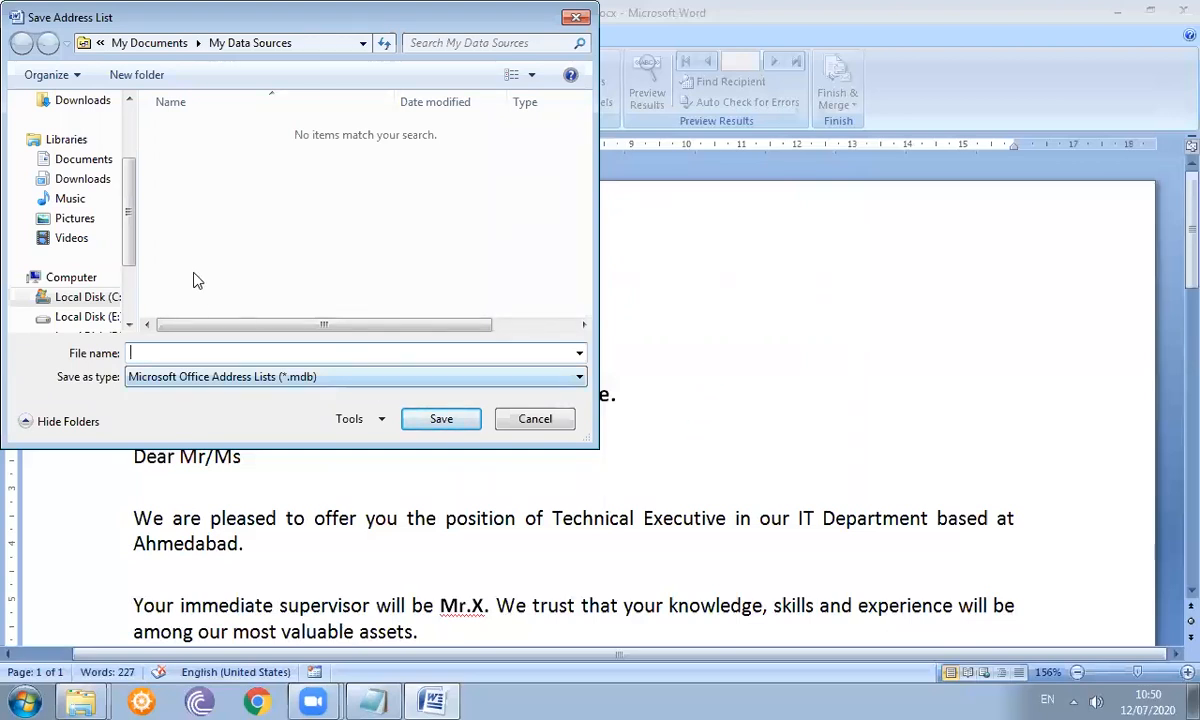
pyautogui.moveTo(138, 233); pyautogui.dragTo(131, 185)
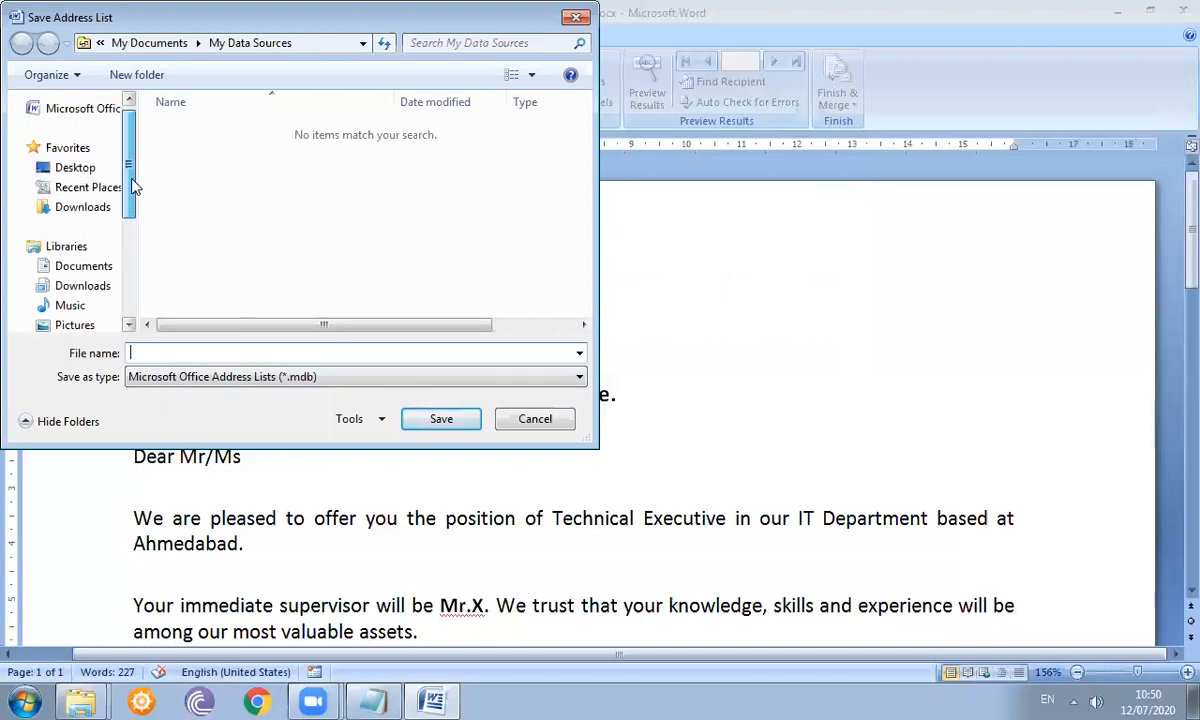
pyautogui.click(73, 170)
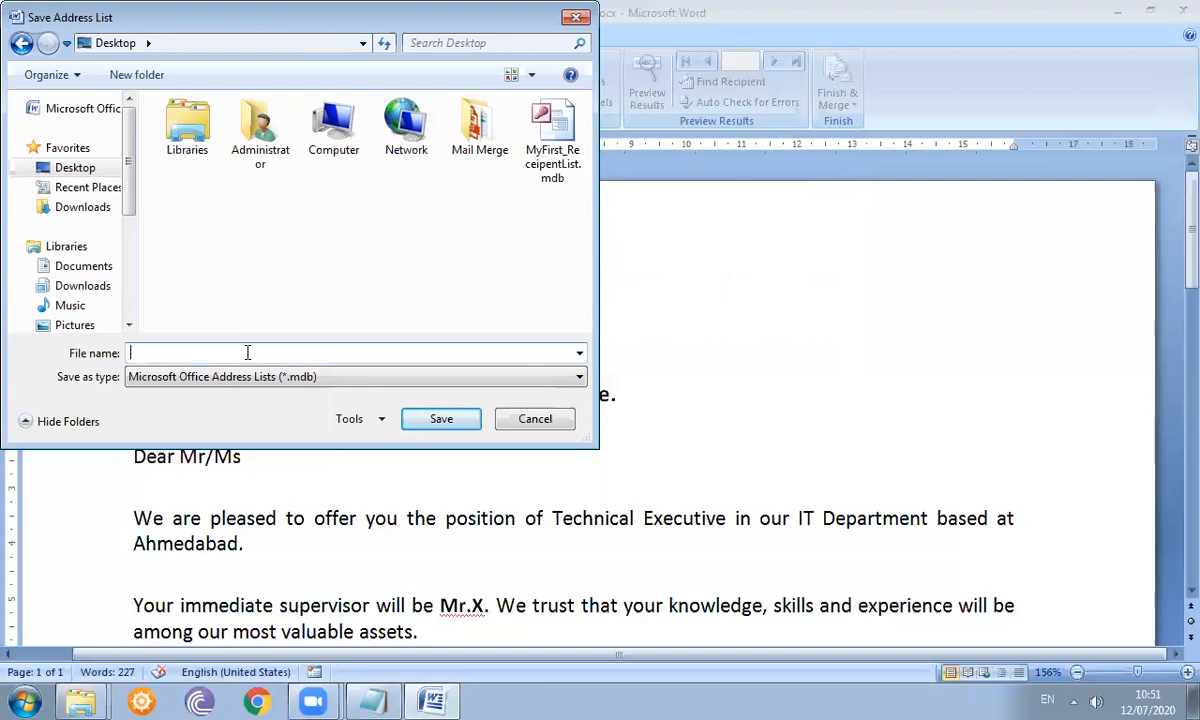
pyautogui.write('Second_DS')
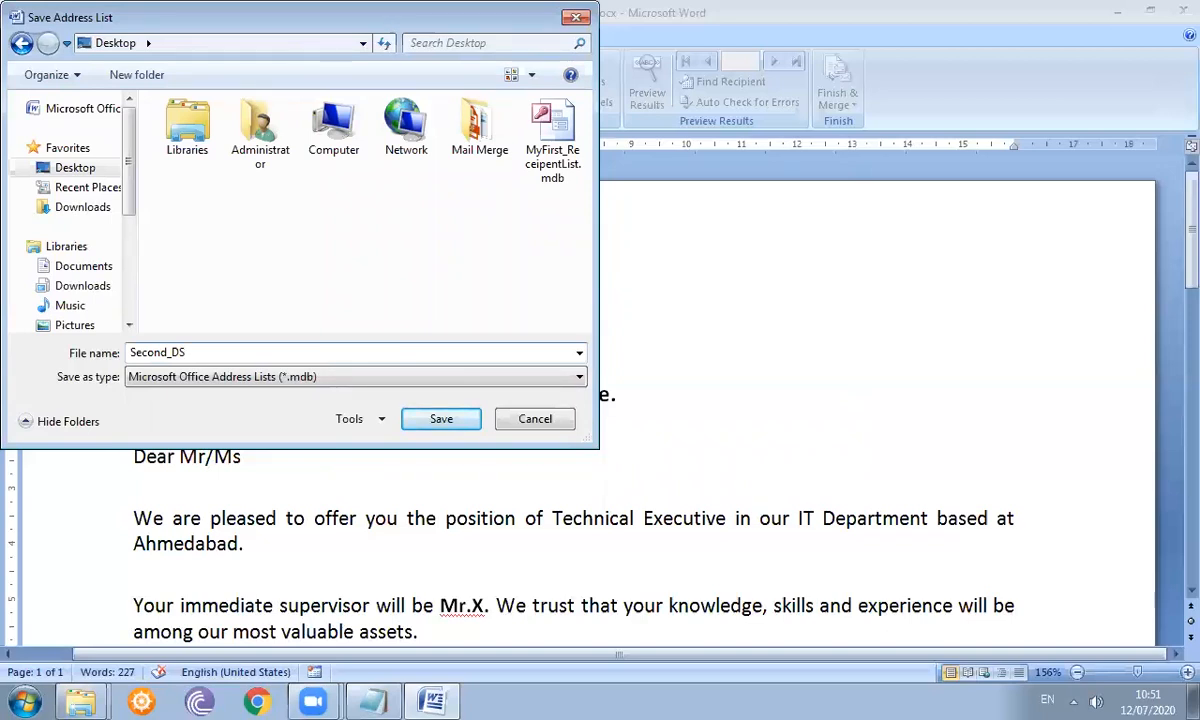
pyautogui.press('Return')
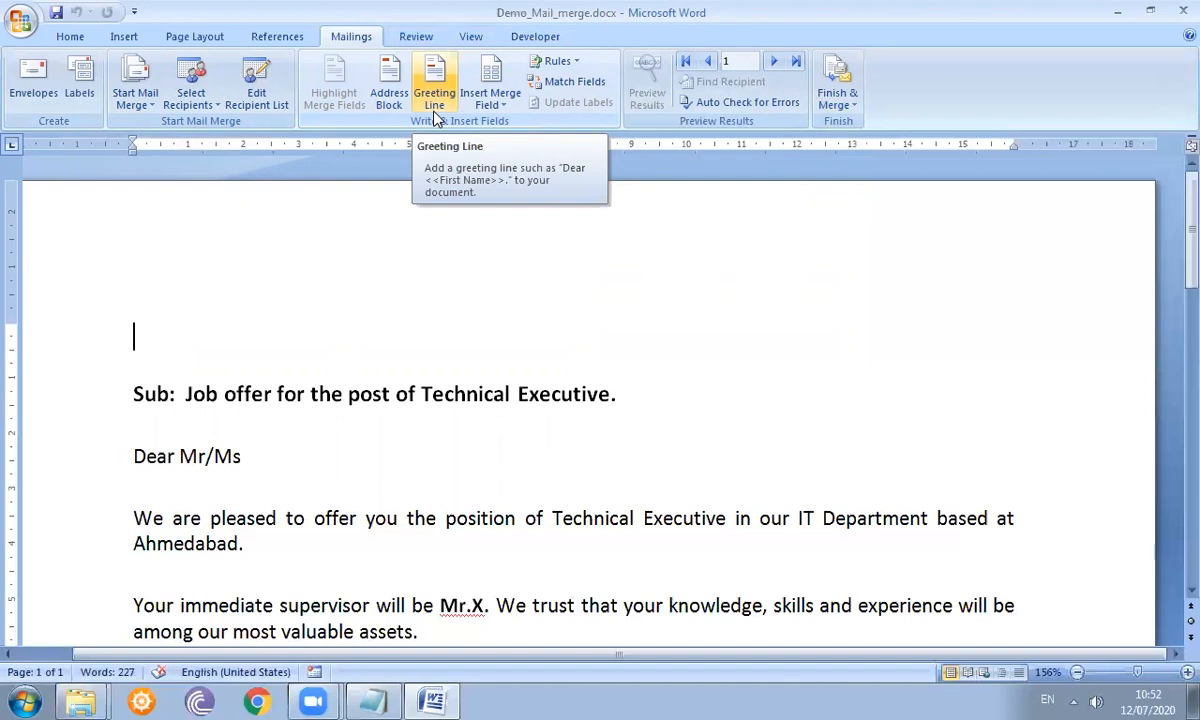
# - Use the existing list Second_DS.mdb from the Desktop as the letter's recipient source
pyautogui.click(208, 106)
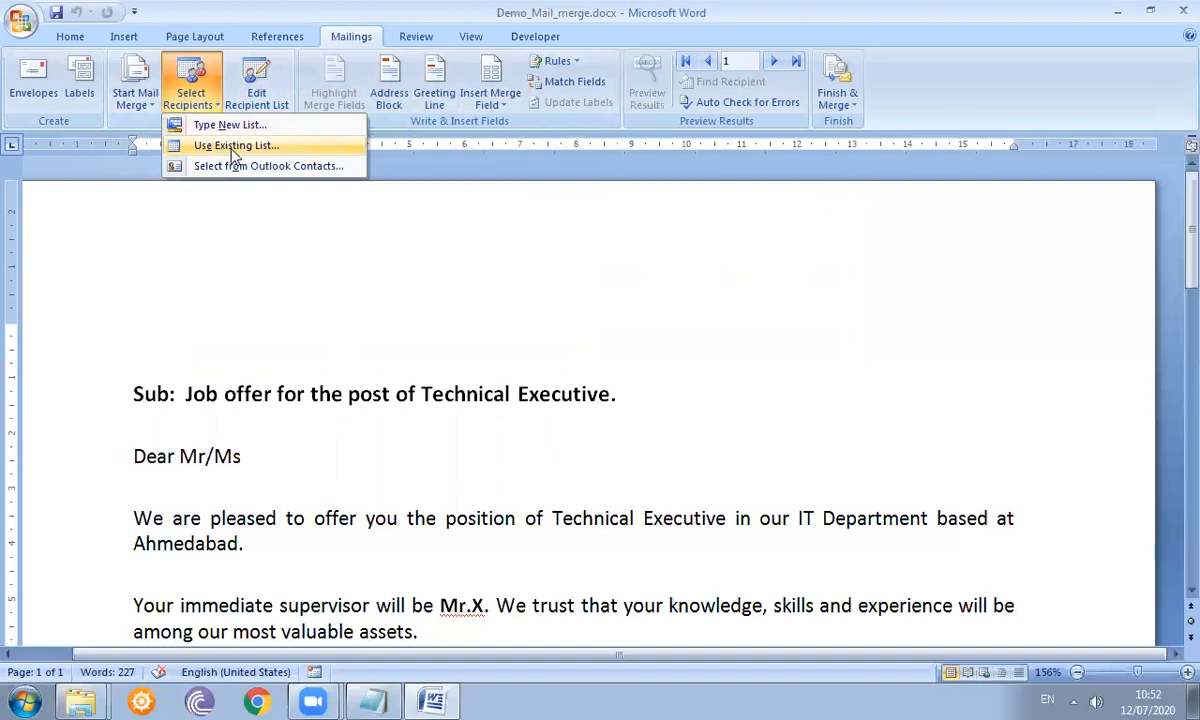
pyautogui.click(232, 147)
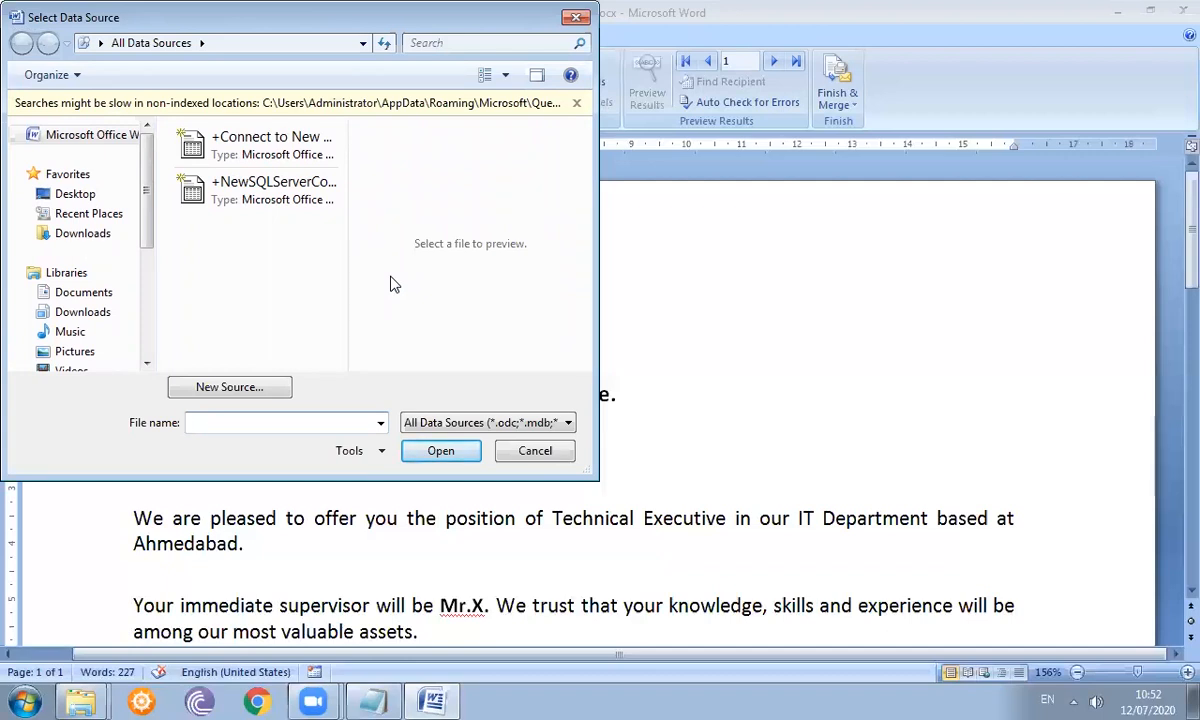
pyautogui.click(86, 196)
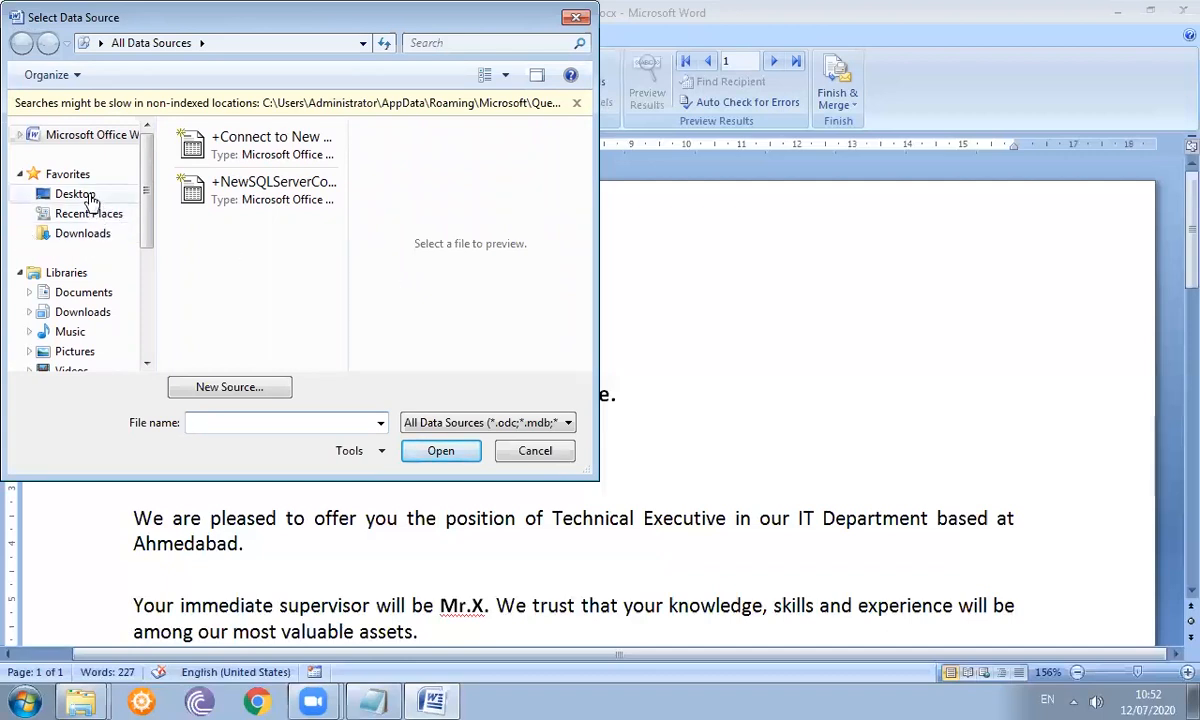
pyautogui.moveTo(338, 221); pyautogui.dragTo(340, 283)
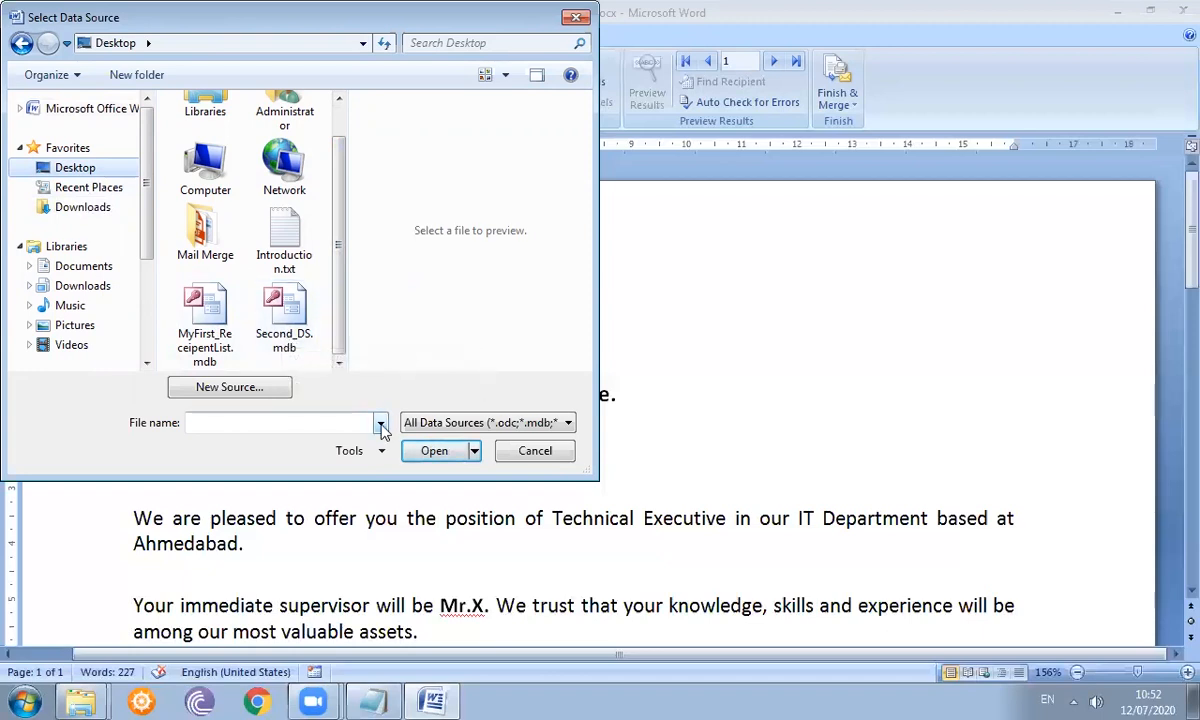
pyautogui.click(298, 330)
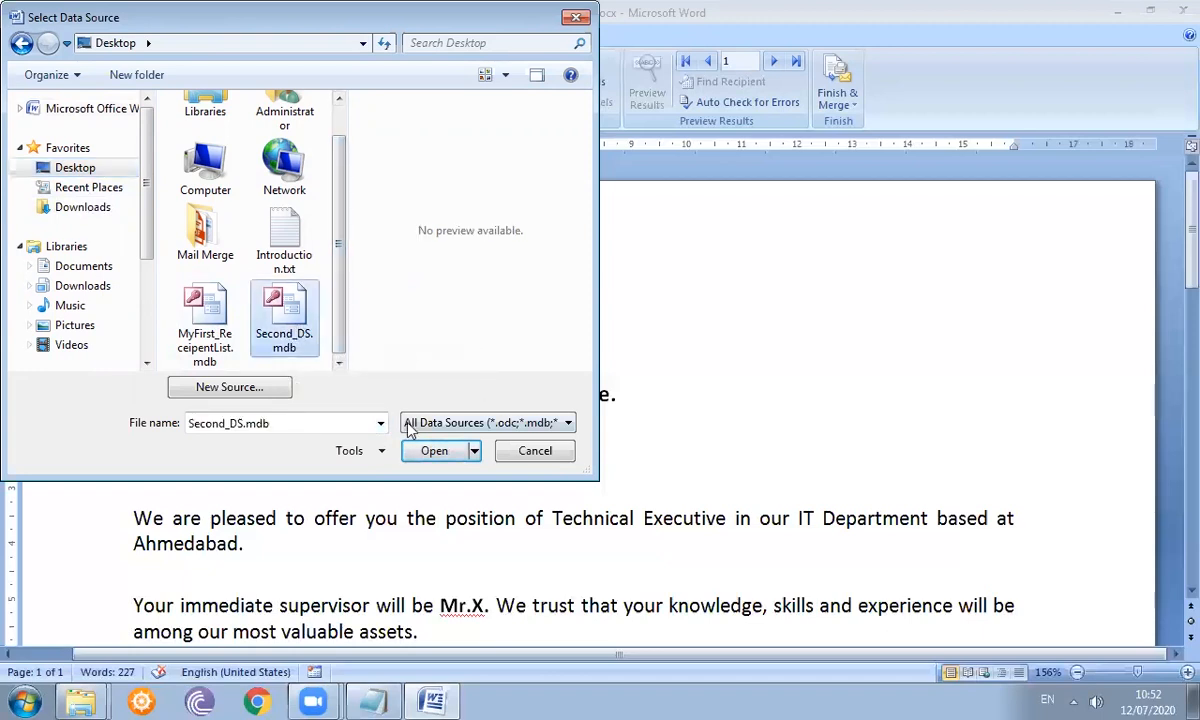
pyautogui.click(440, 451)
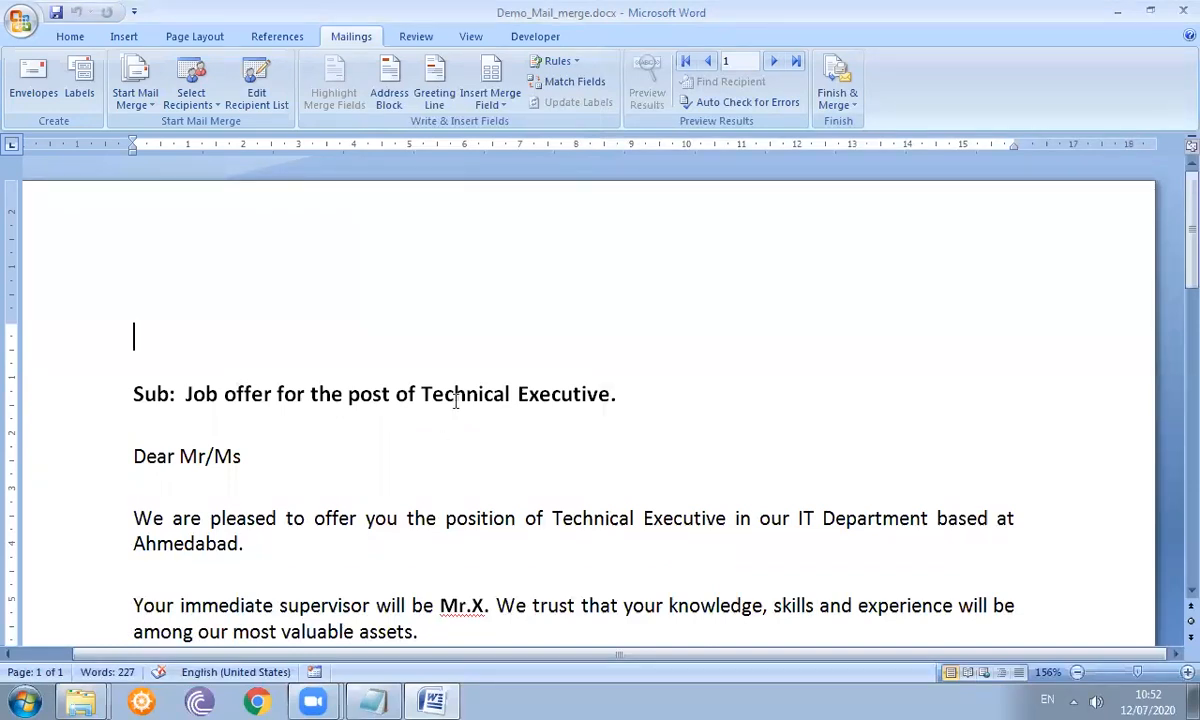
pyautogui.click(196, 90)
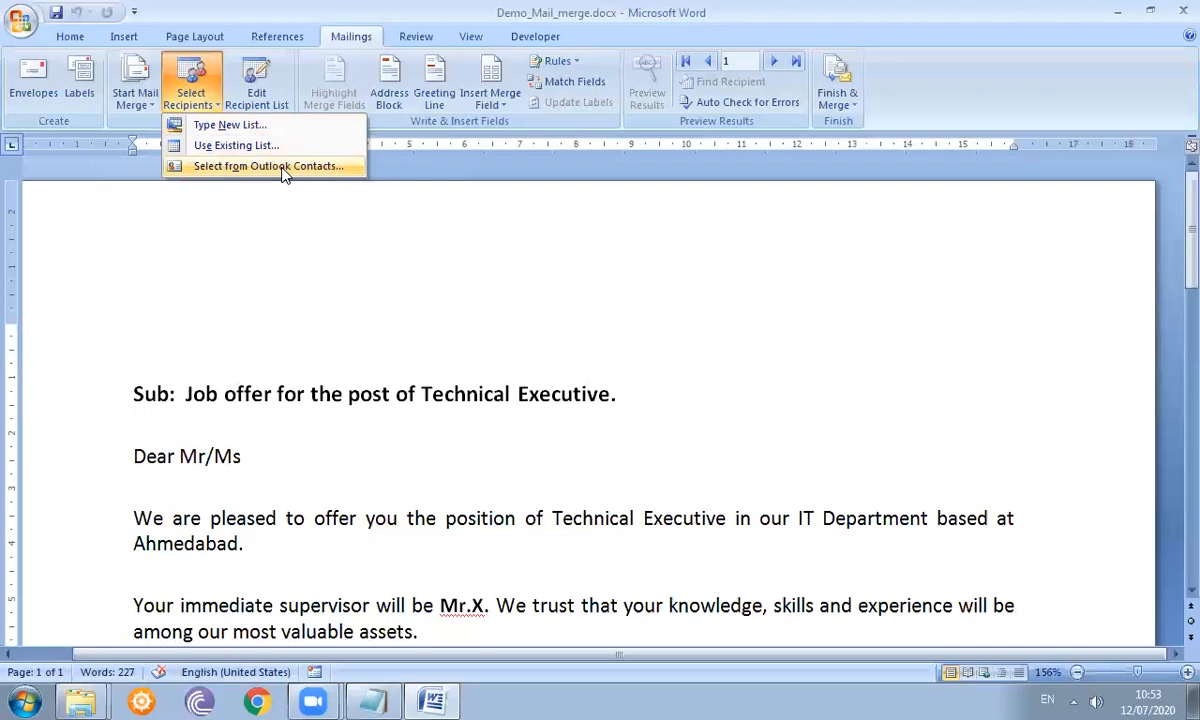
# - Dismiss the Select Recipients dropdown without choosing any option
pyautogui.click(182, 293)
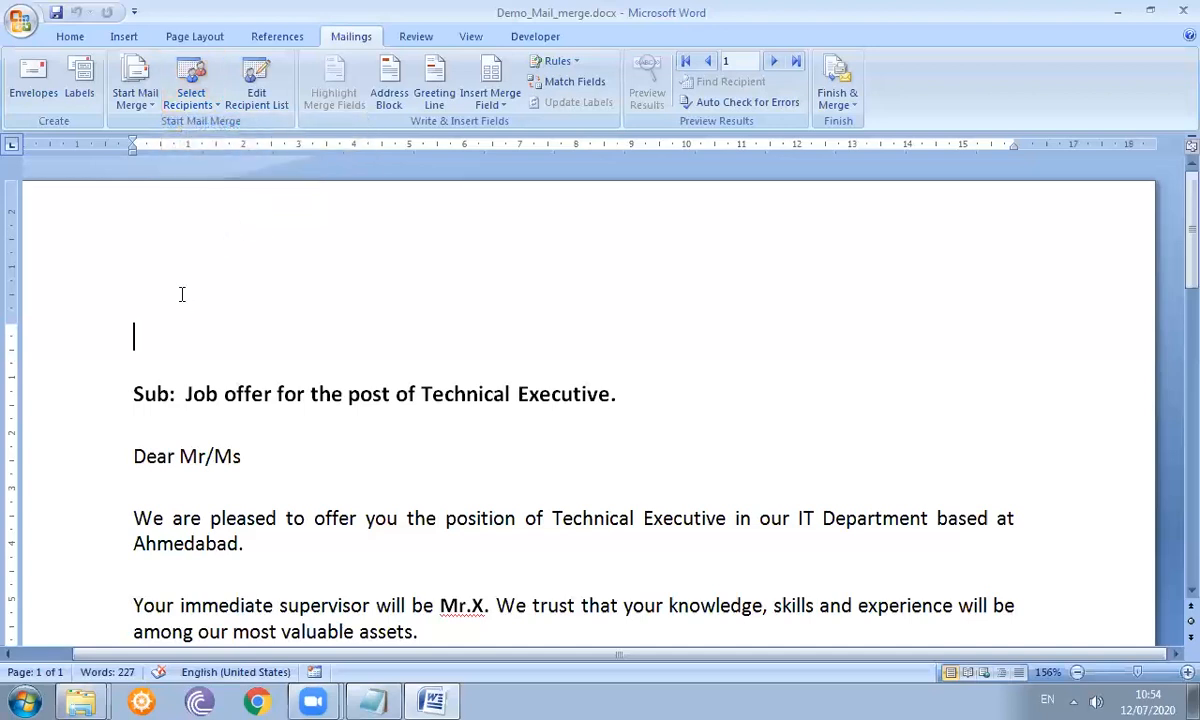
# - Open Edit Recipient List and refresh the Second_DS.mdb data source showing all five recipients
pyautogui.click(262, 108)
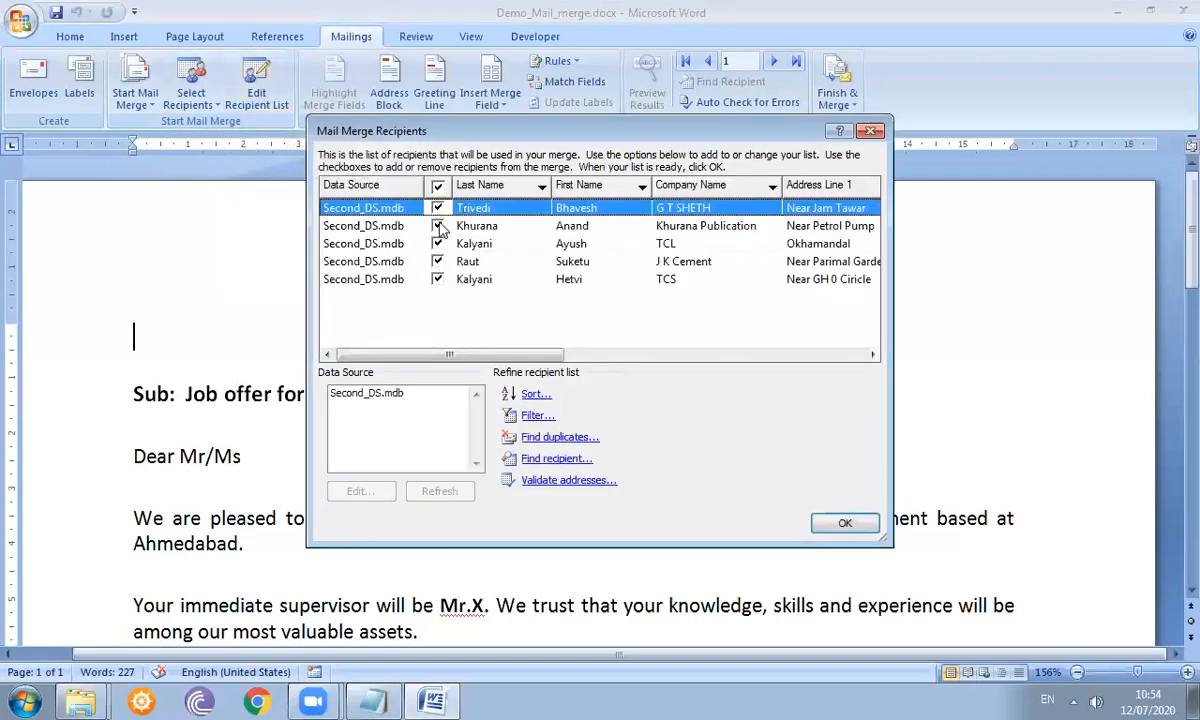
pyautogui.click(378, 394)
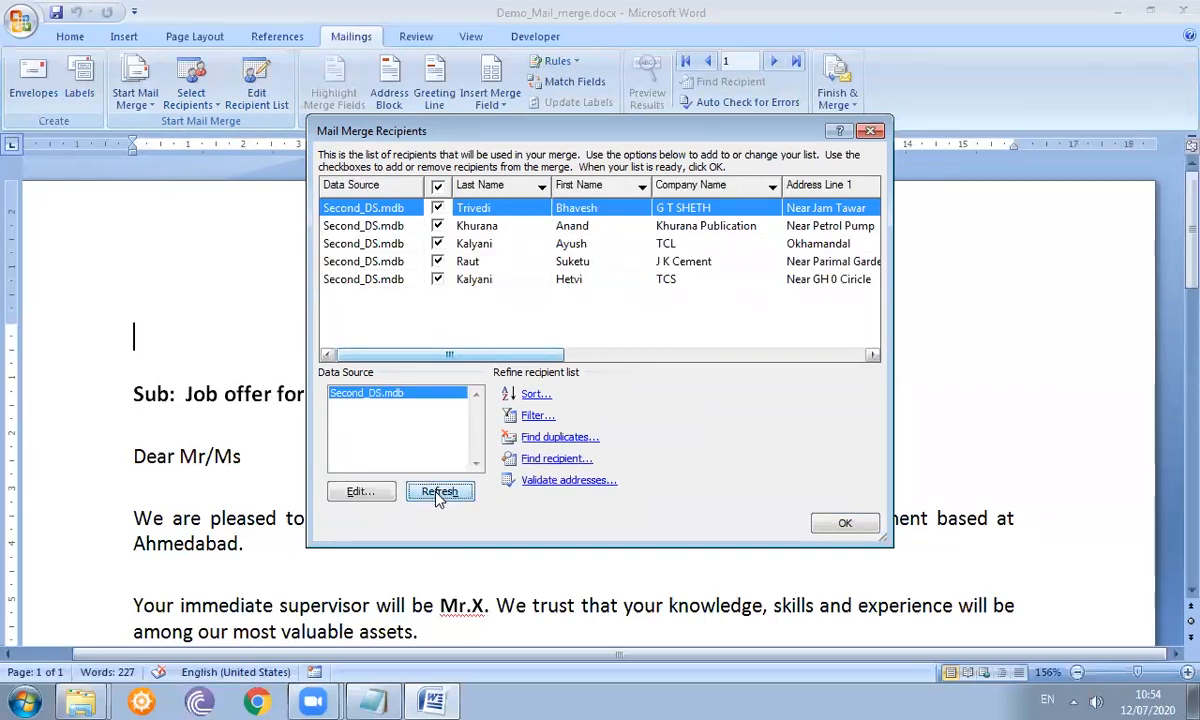
pyautogui.click(438, 493)
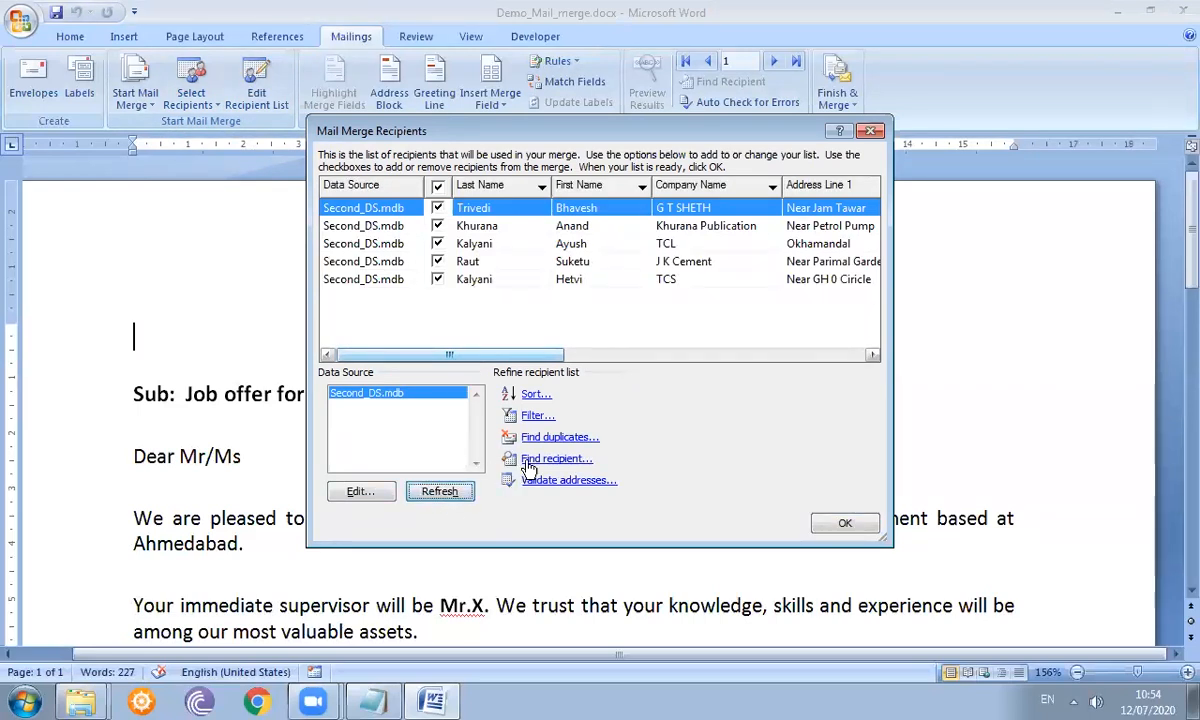
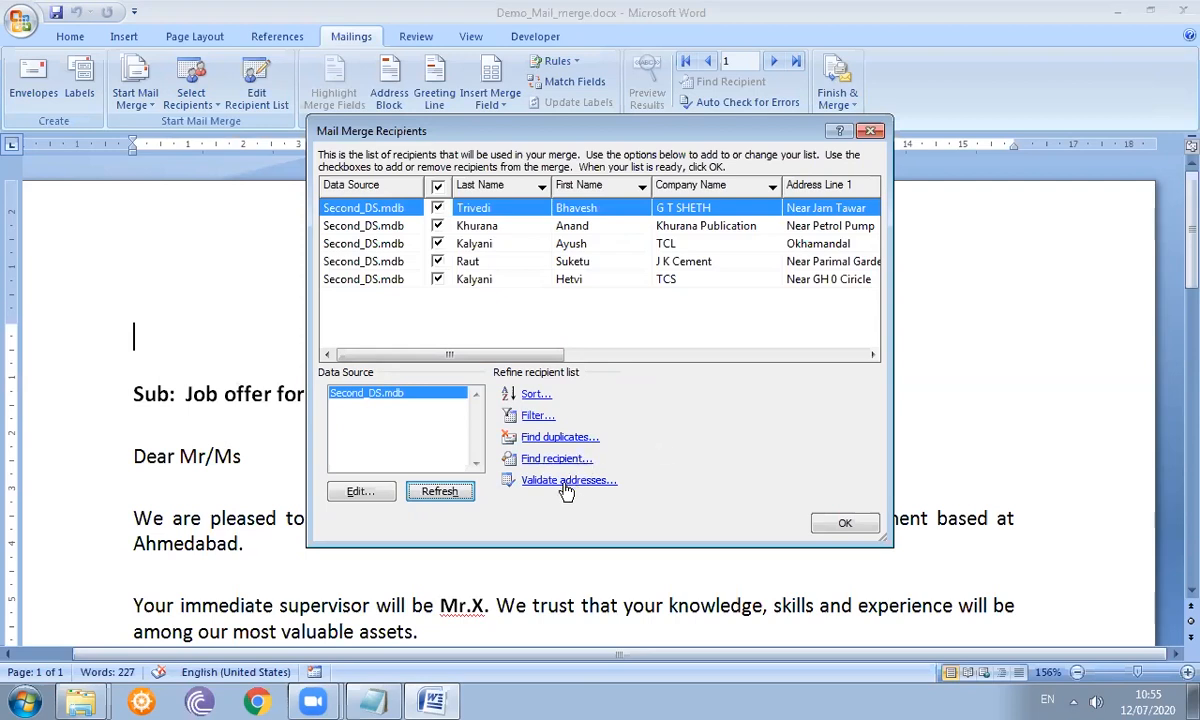
# - Skip address validation, close the data source editor and recipient list unchanged, and show available merge fields
pyautogui.click(559, 482)
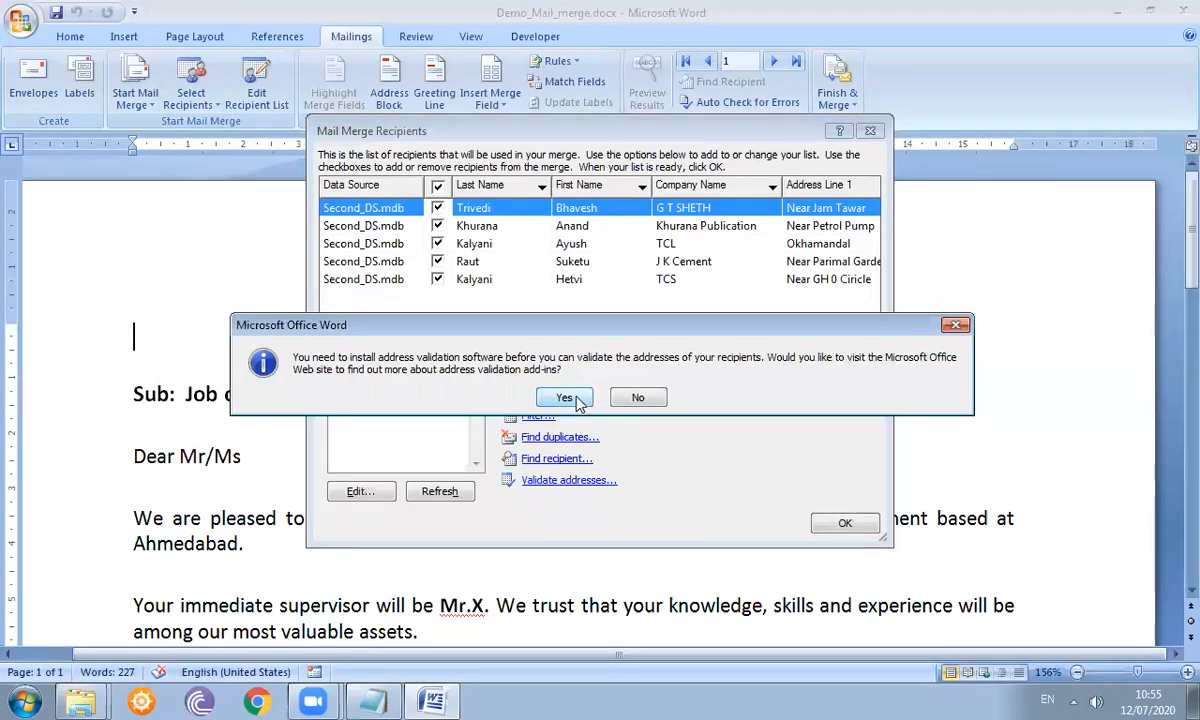
pyautogui.click(639, 401)
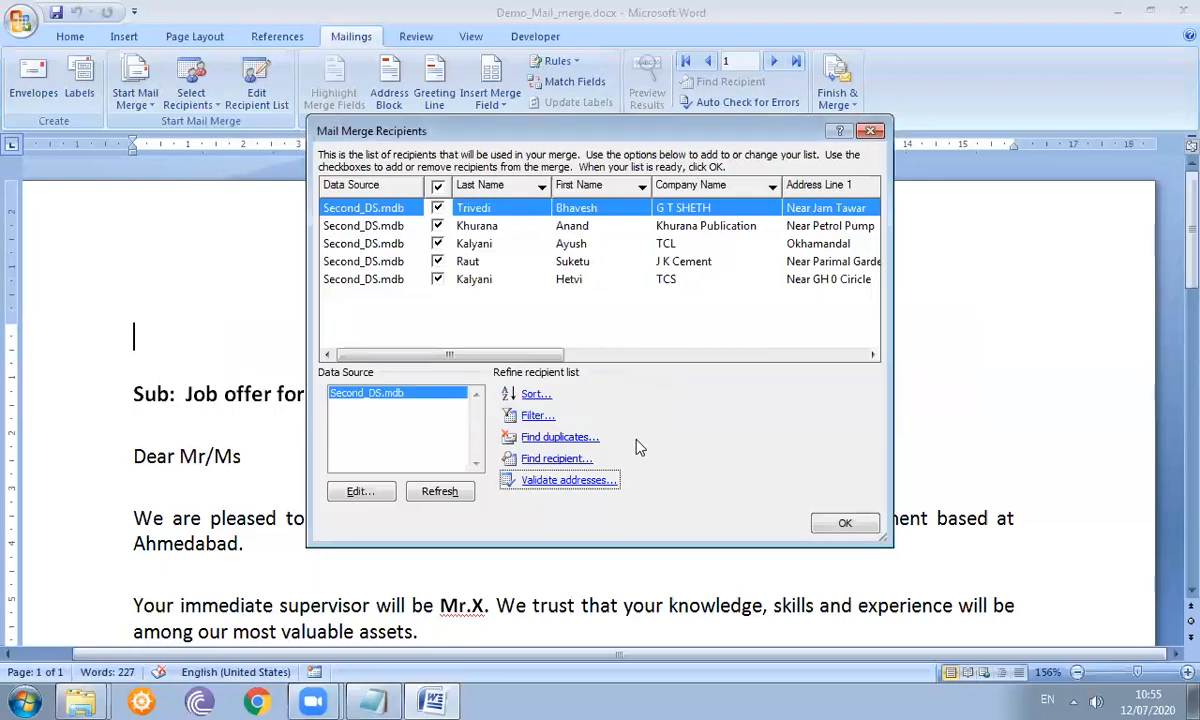
pyautogui.click(360, 494)
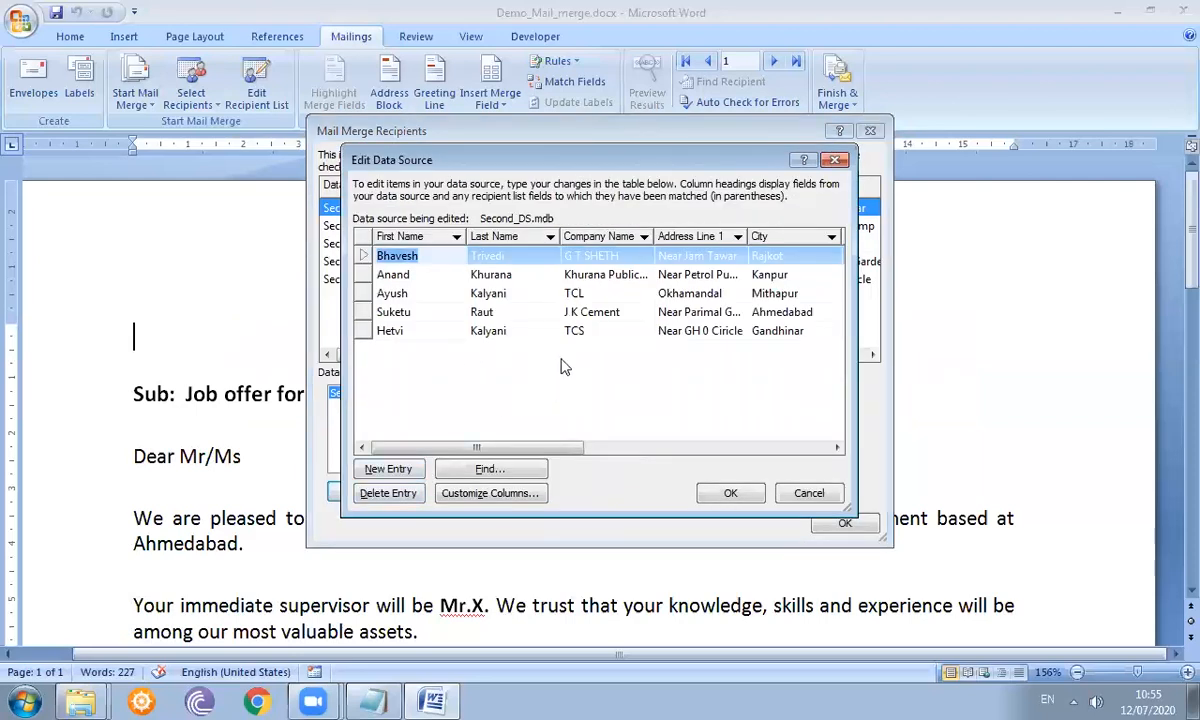
pyautogui.click(808, 495)
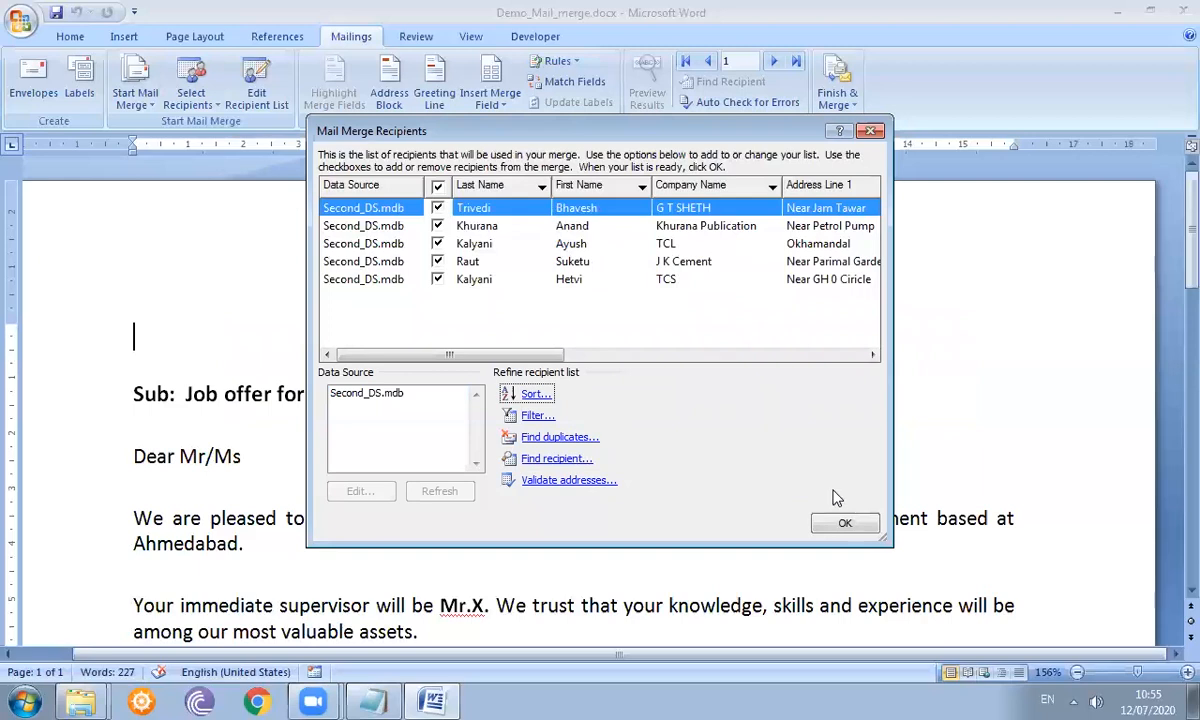
pyautogui.click(843, 527)
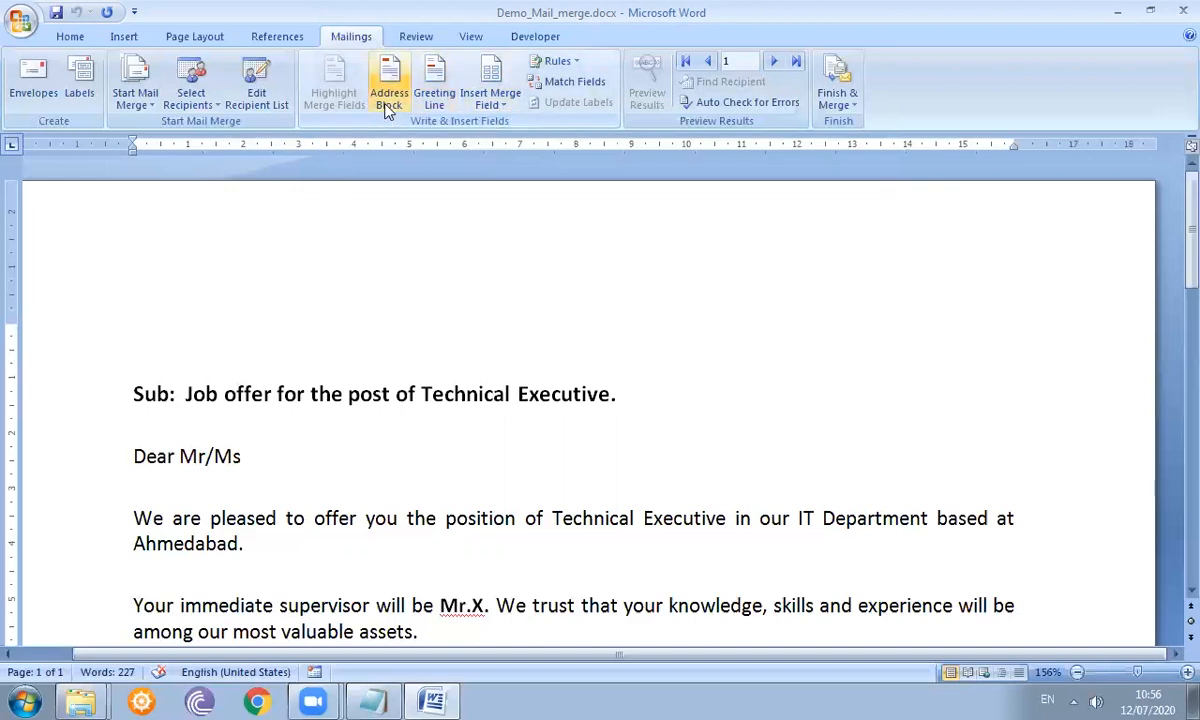
pyautogui.click(497, 110)
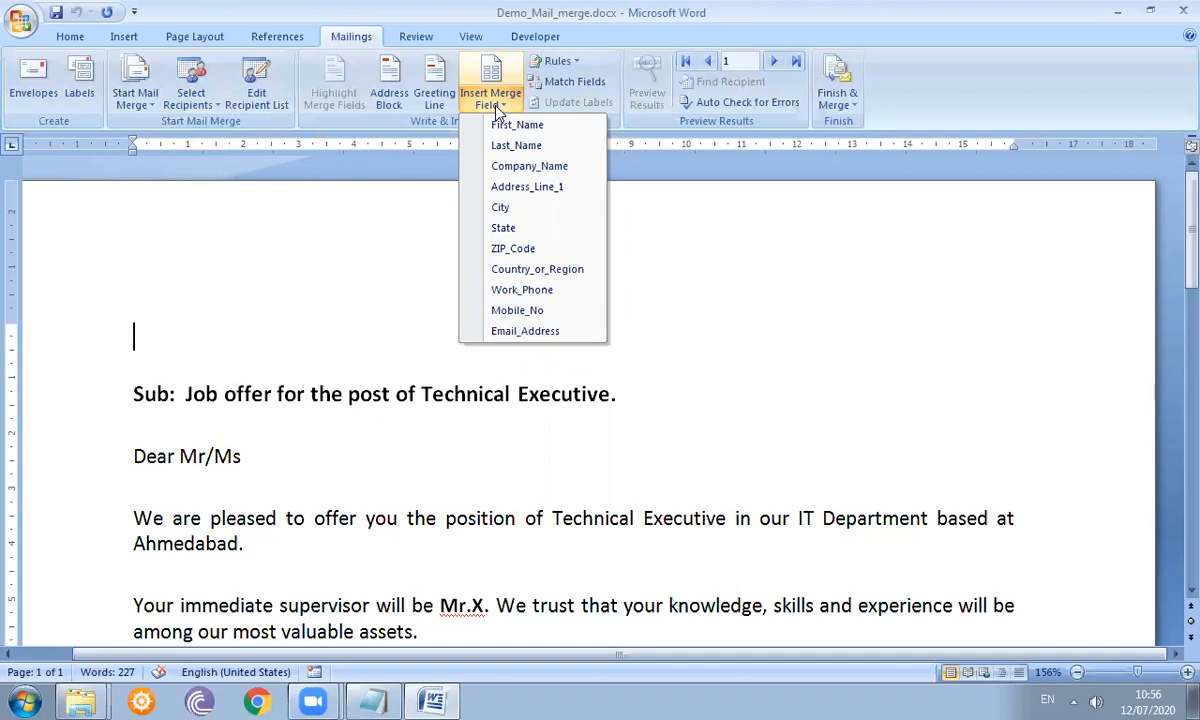
# - Insert First_Name and Last_Name at the letter top, with Address_Line_1 on the next line
pyautogui.click(505, 124)
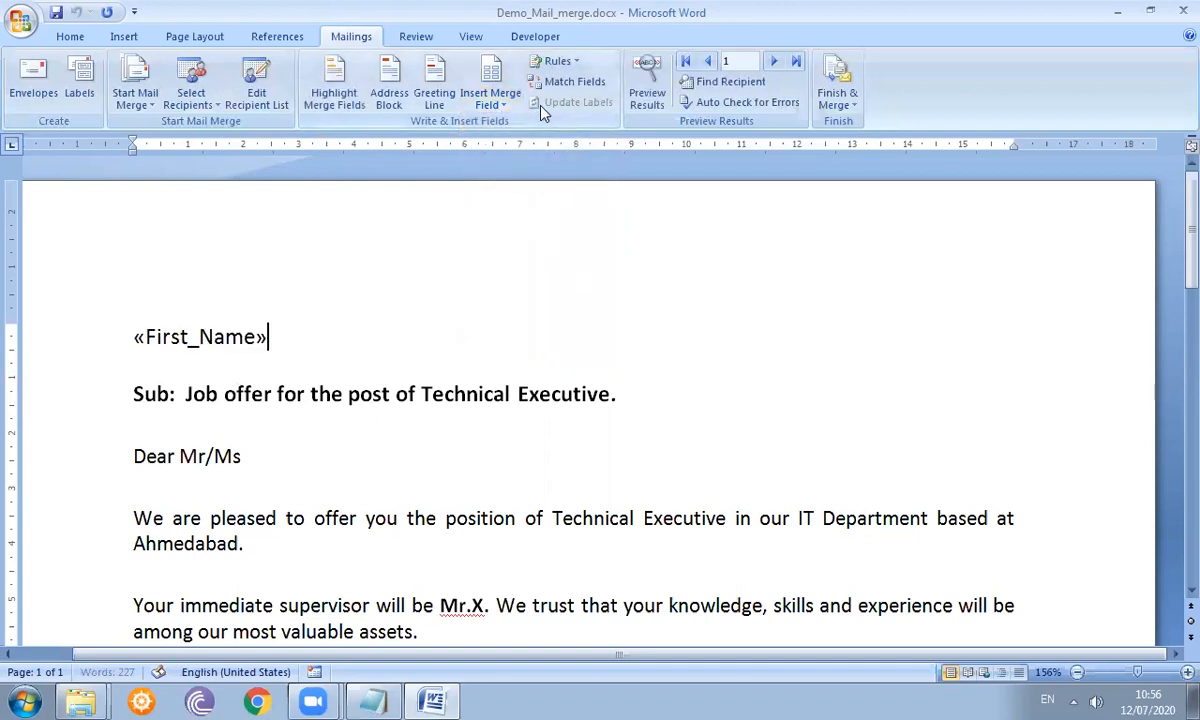
pyautogui.click(476, 98)
pyautogui.click(512, 146)
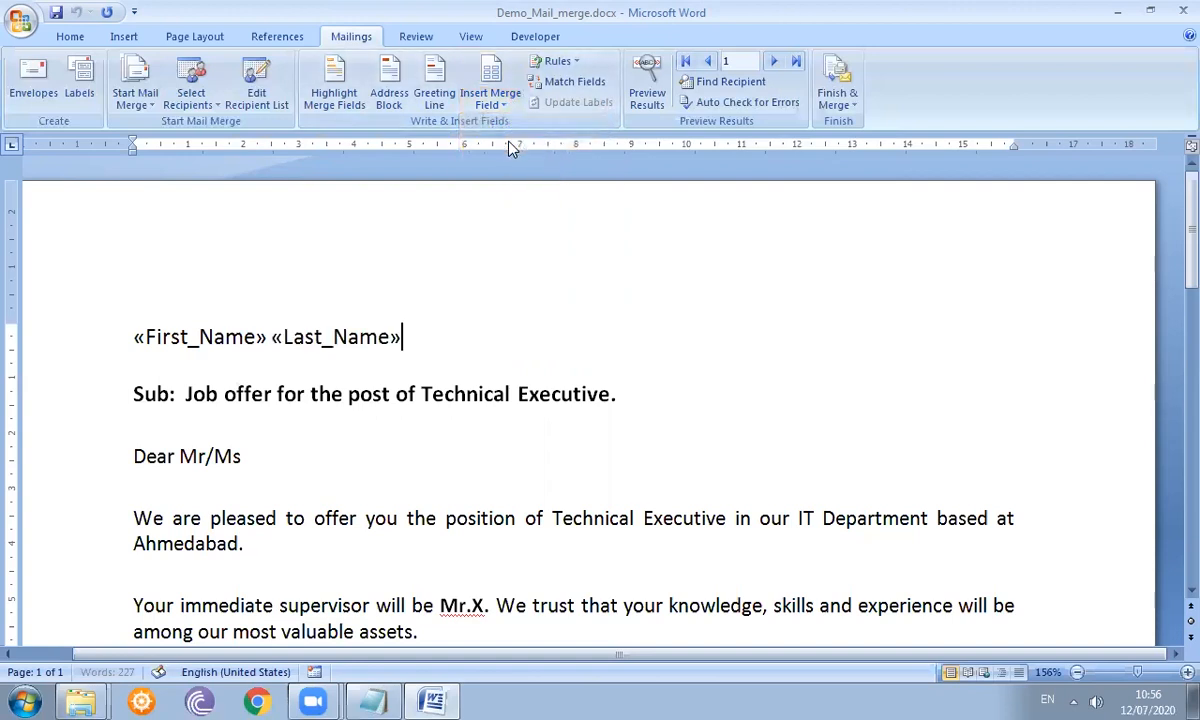
pyautogui.press('Return')
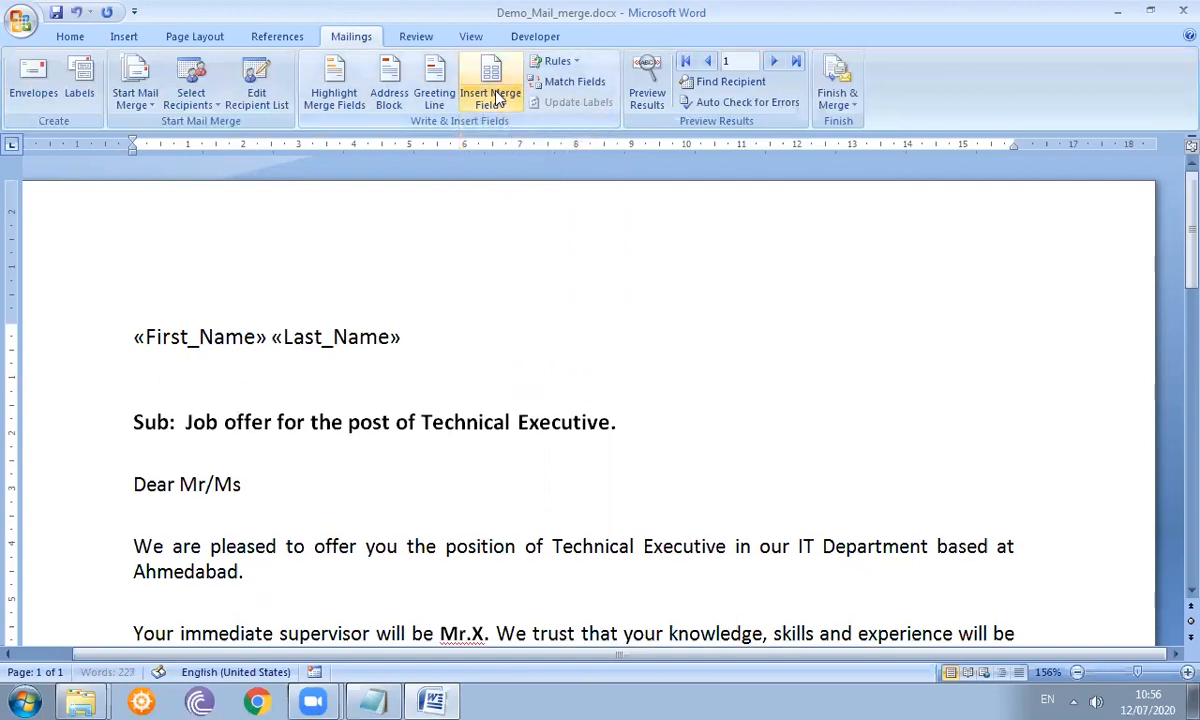
pyautogui.click(494, 98)
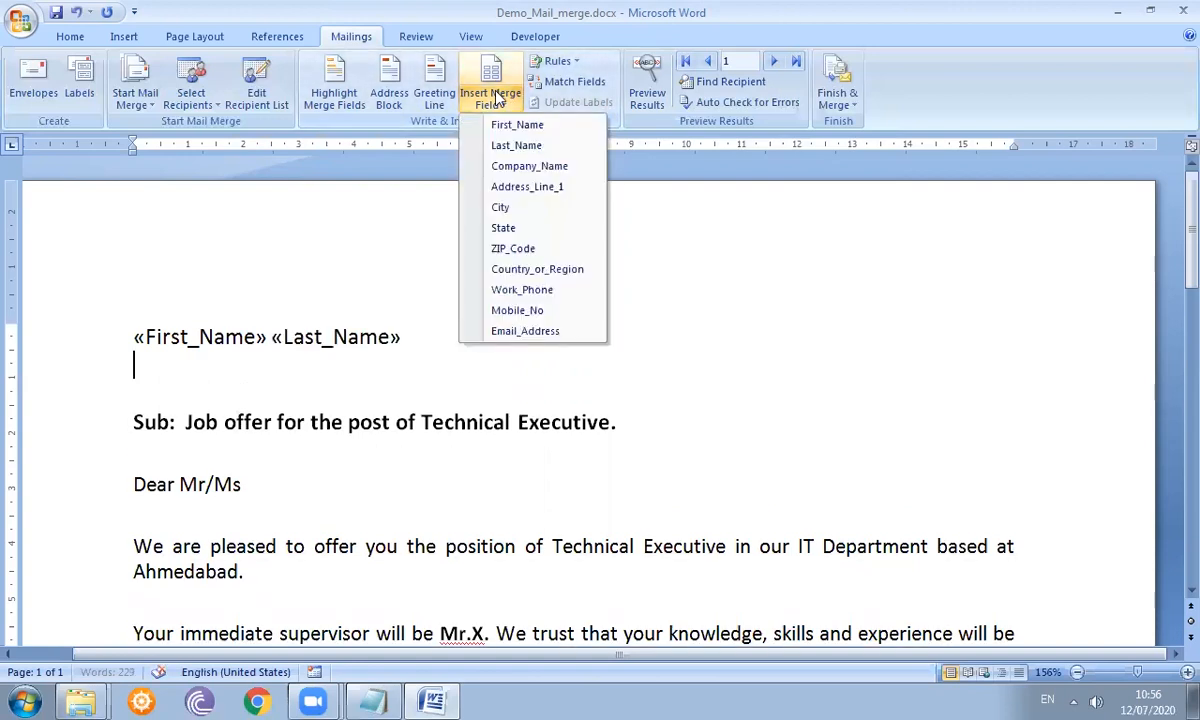
pyautogui.click(517, 186)
pyautogui.press('Return')
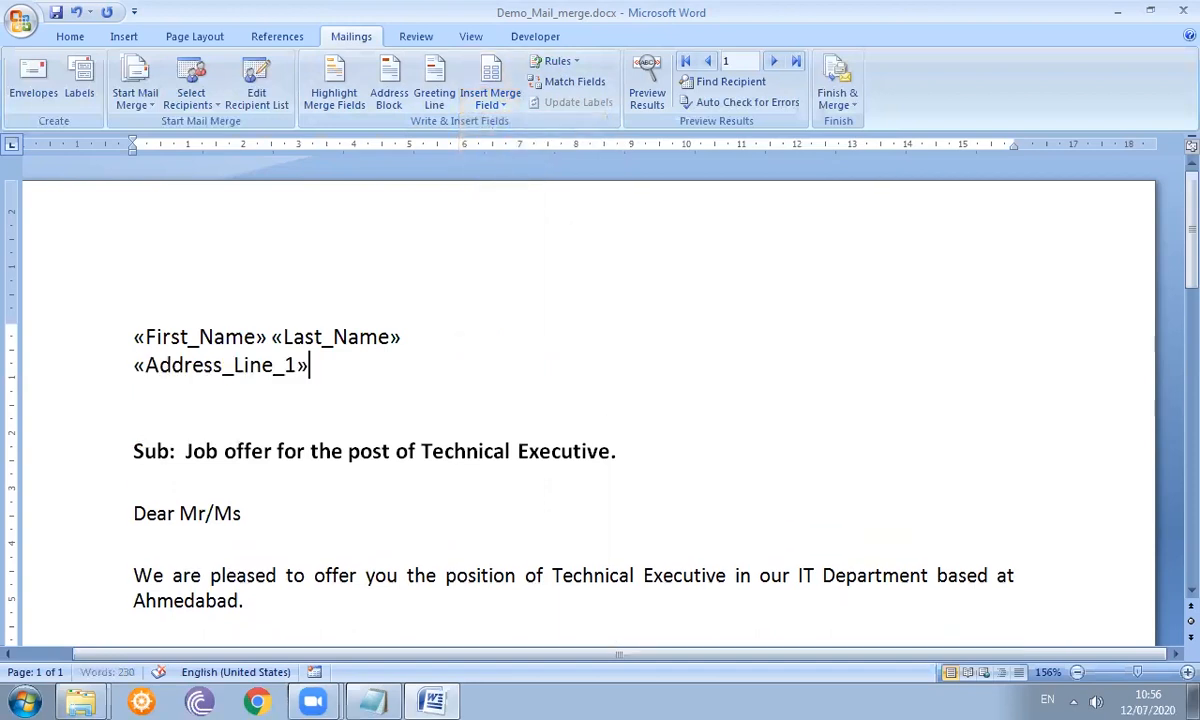
# - Add a 'City-ZIP_Code' line followed by a State line
pyautogui.click(502, 108)
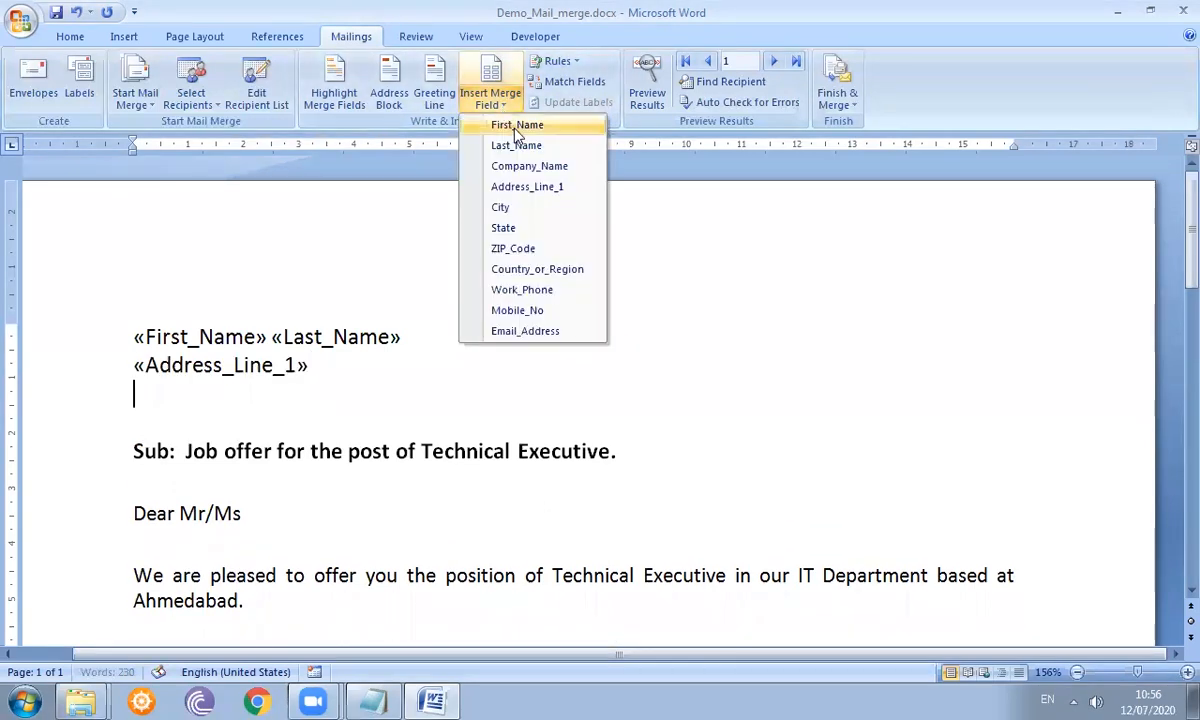
pyautogui.click(533, 208)
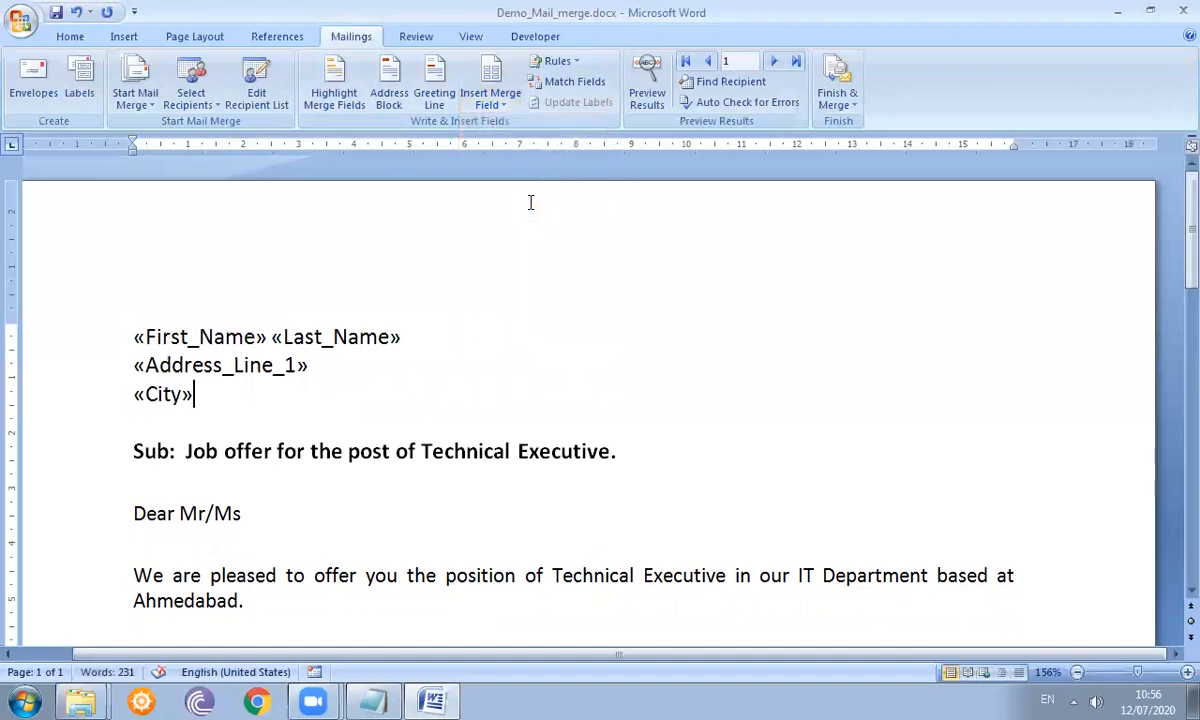
pyautogui.write('-')
pyautogui.click(492, 104)
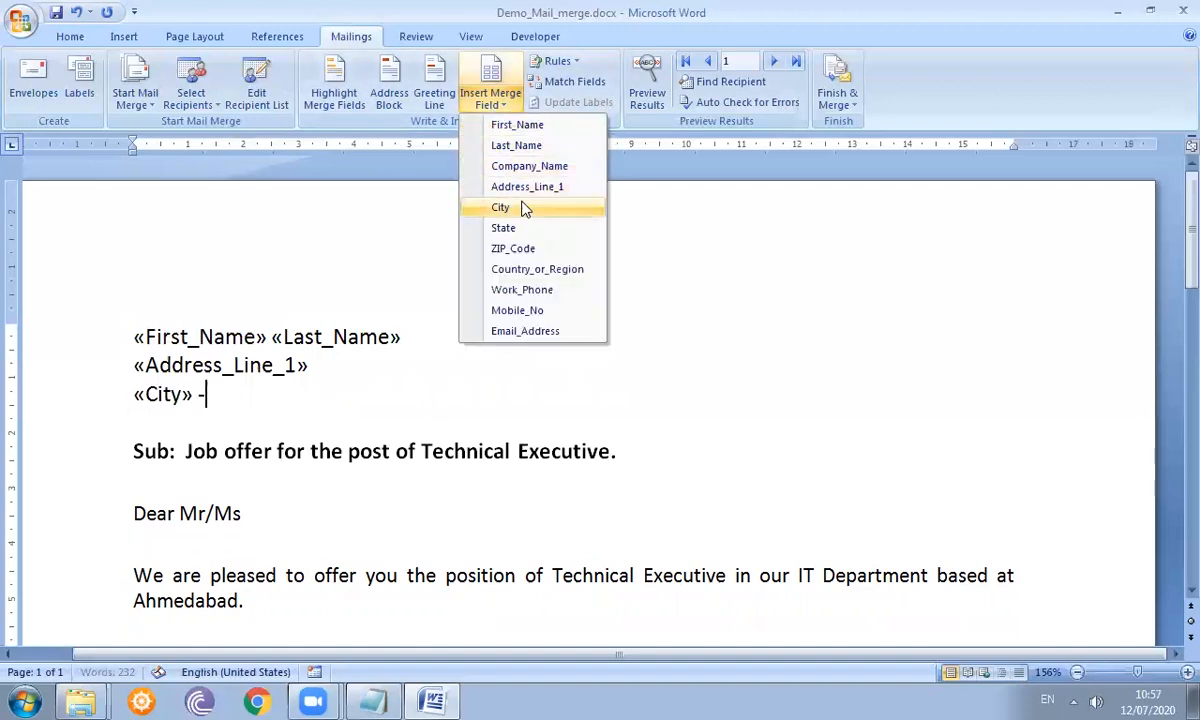
pyautogui.click(529, 250)
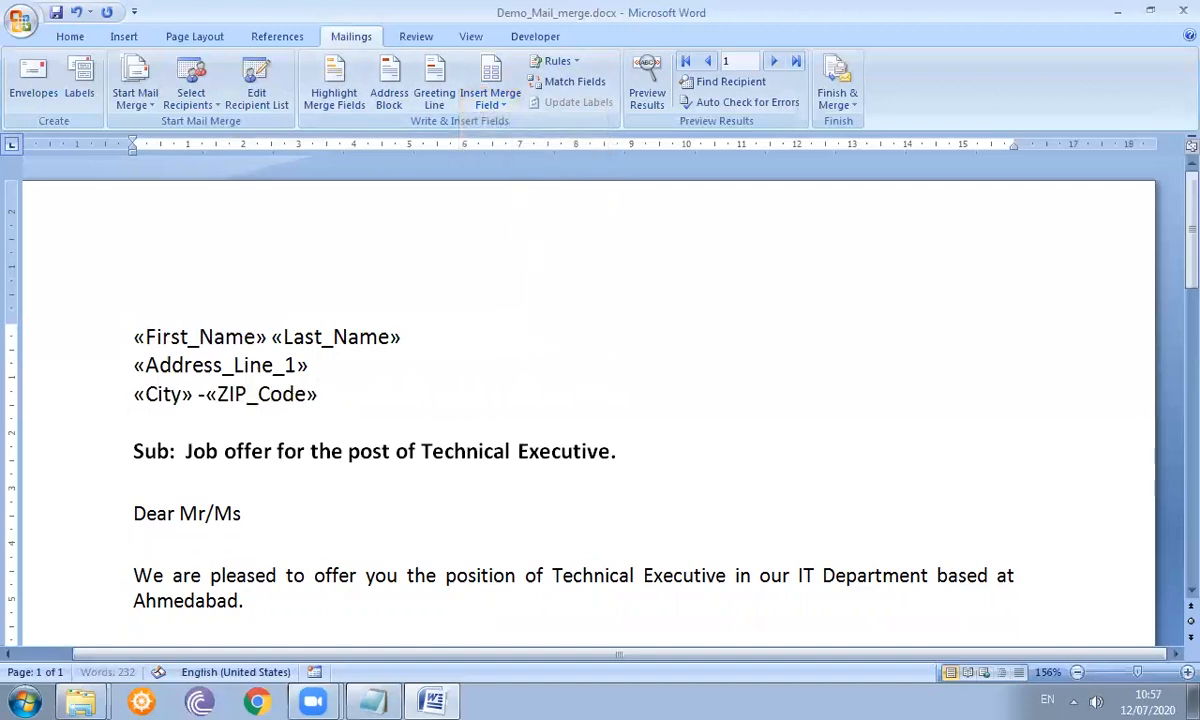
pyautogui.press('Return')
pyautogui.click(496, 105)
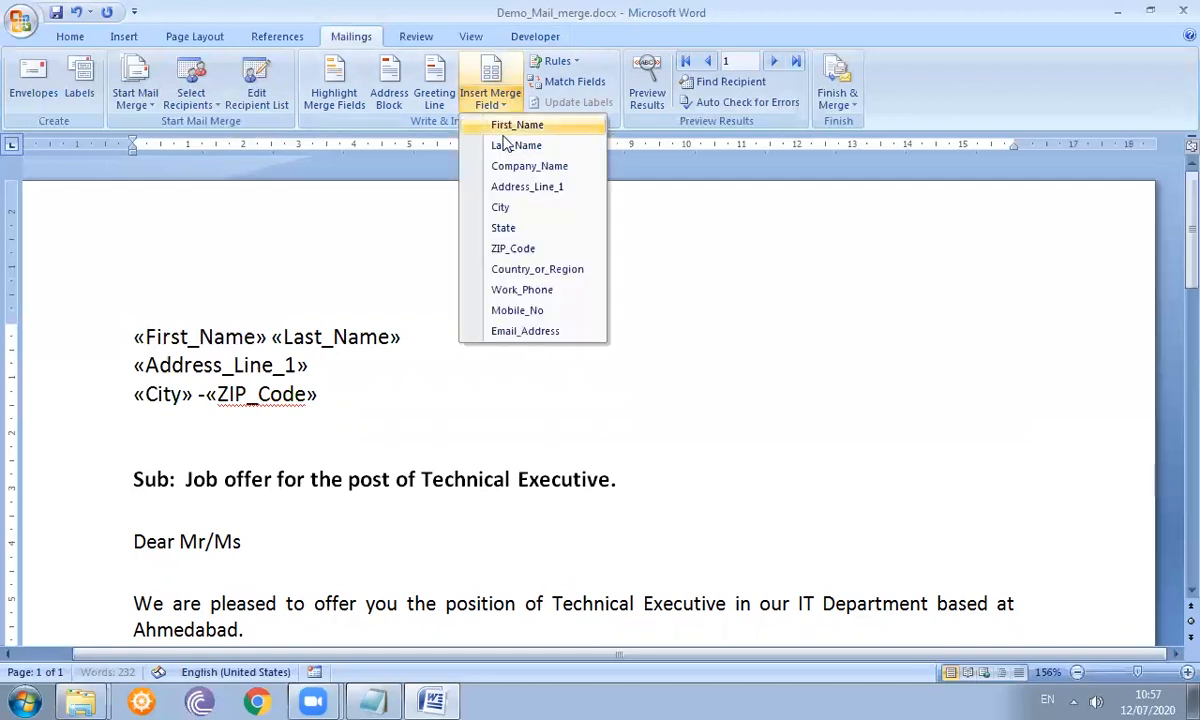
pyautogui.click(519, 229)
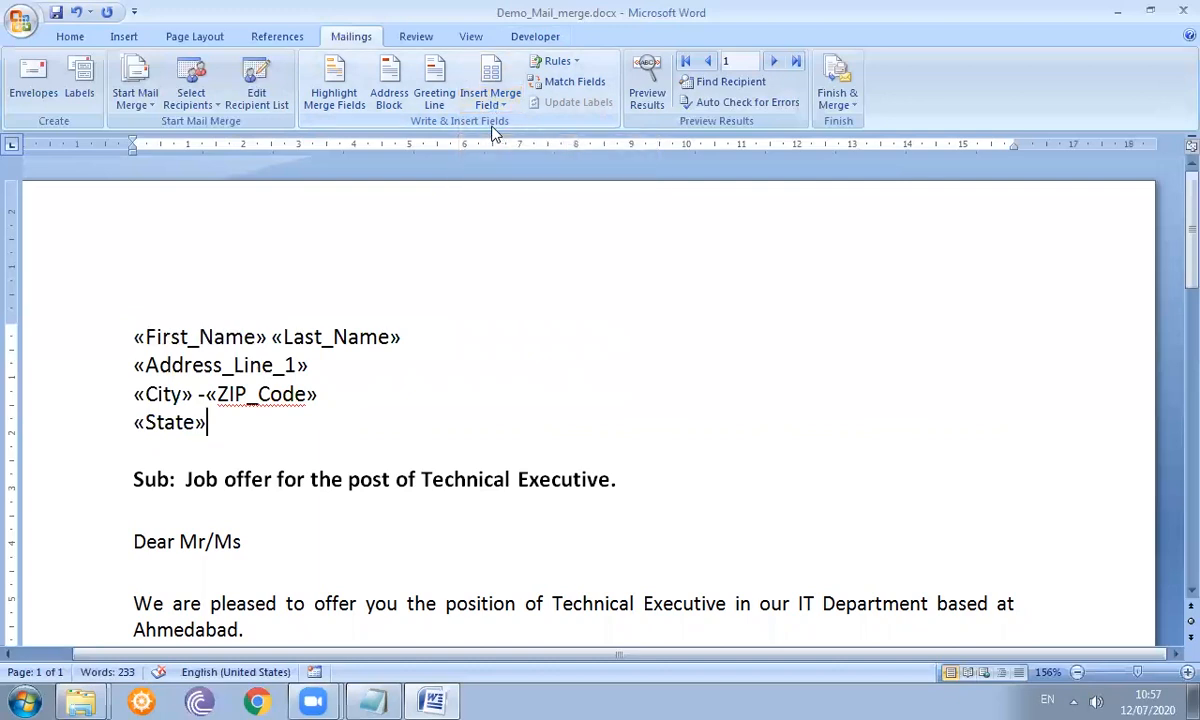
pyautogui.press('Return')
# - Insert the Mobile_No and Email_Address fields below the state line
pyautogui.click(500, 101)
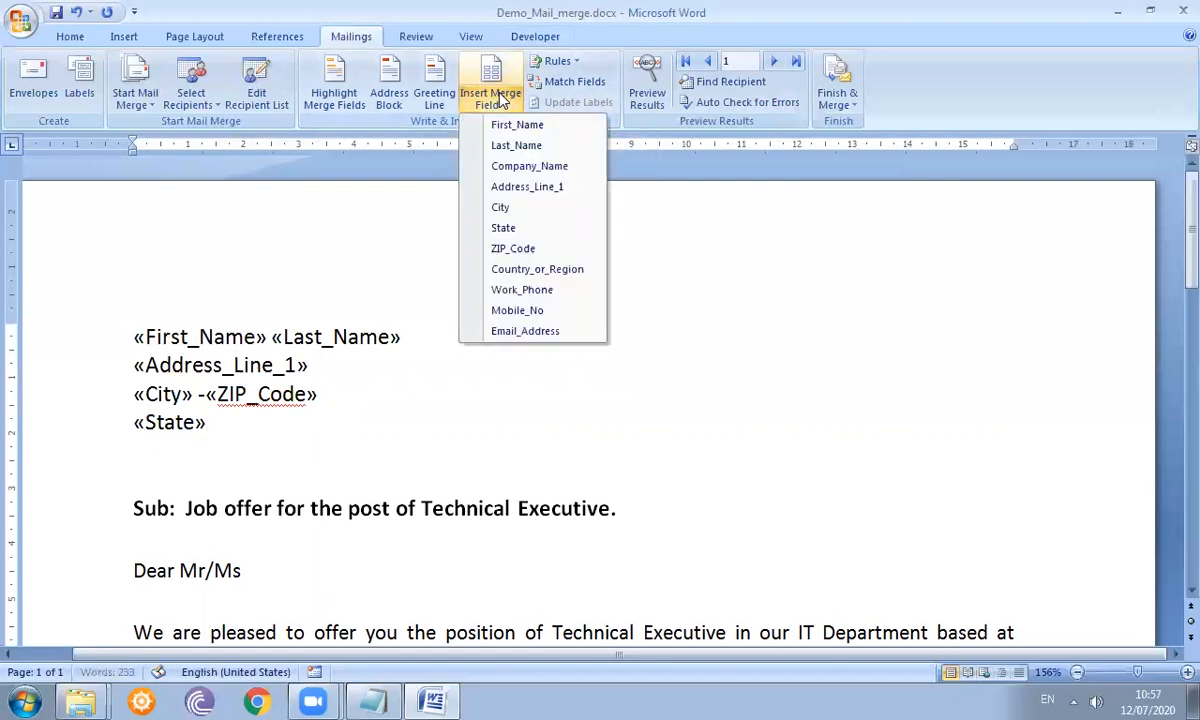
pyautogui.click(549, 311)
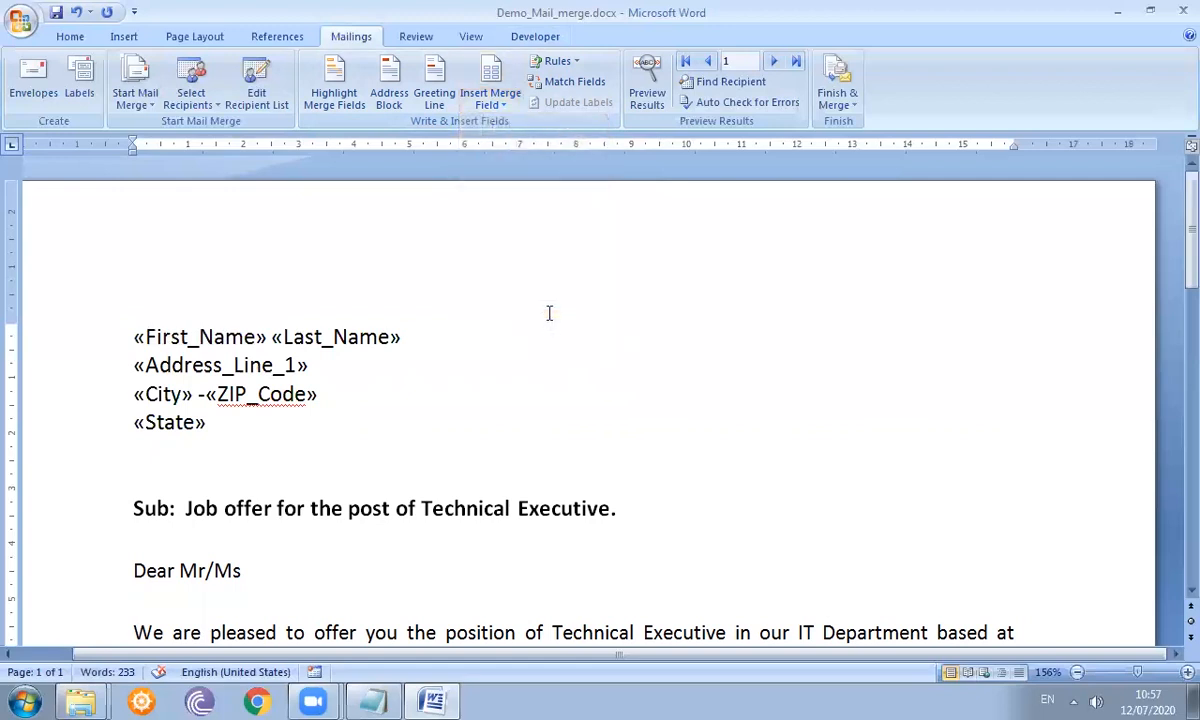
pyautogui.click(497, 103)
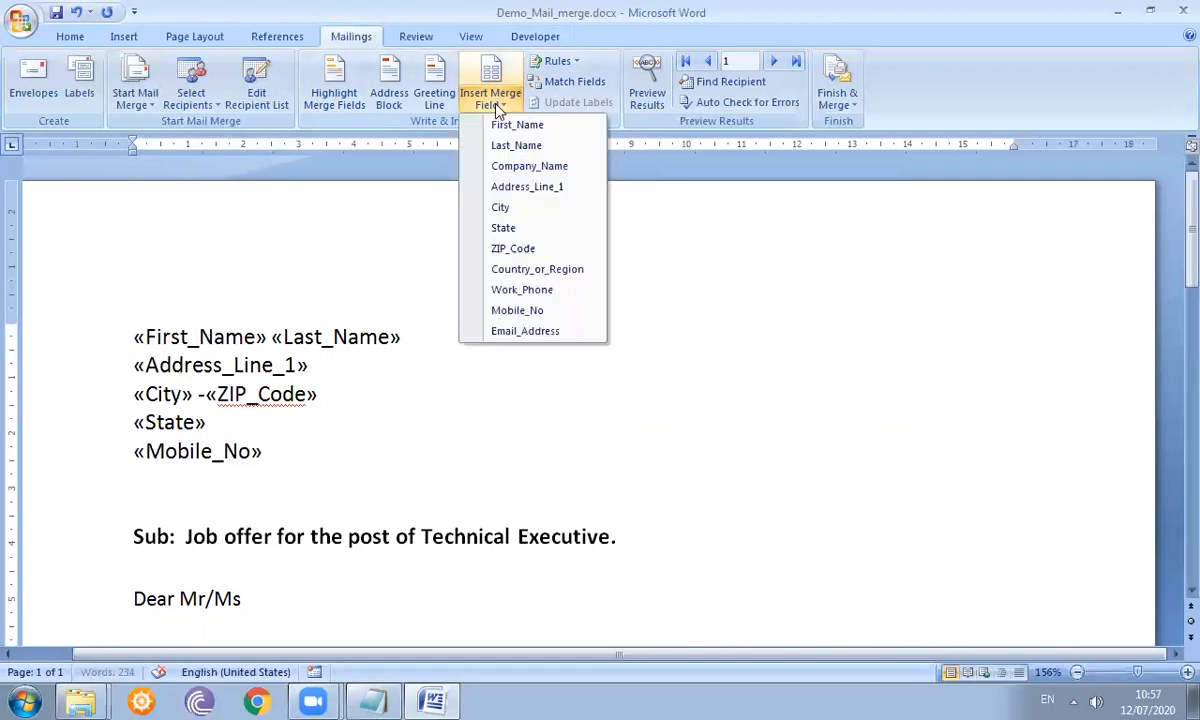
pyautogui.click(524, 328)
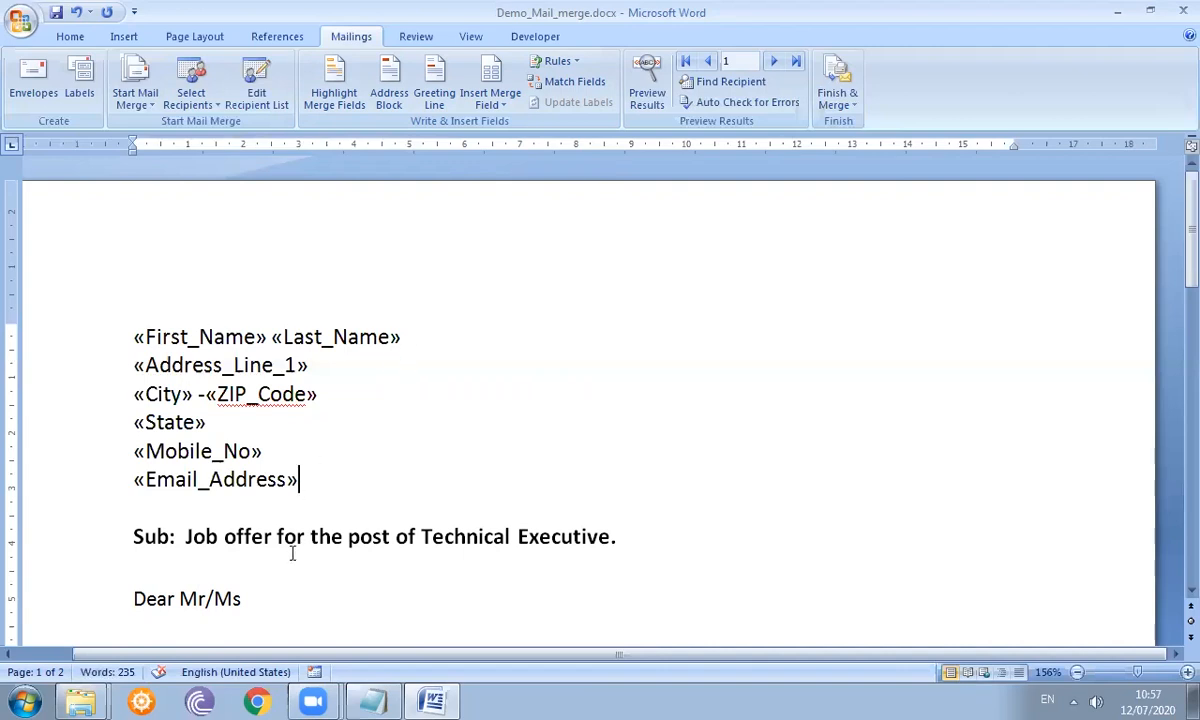
pyautogui.click(271, 591)
# - Insert the First_Name field after 'Dear Mr/Ms' and follow it with a comma
pyautogui.click(493, 100)
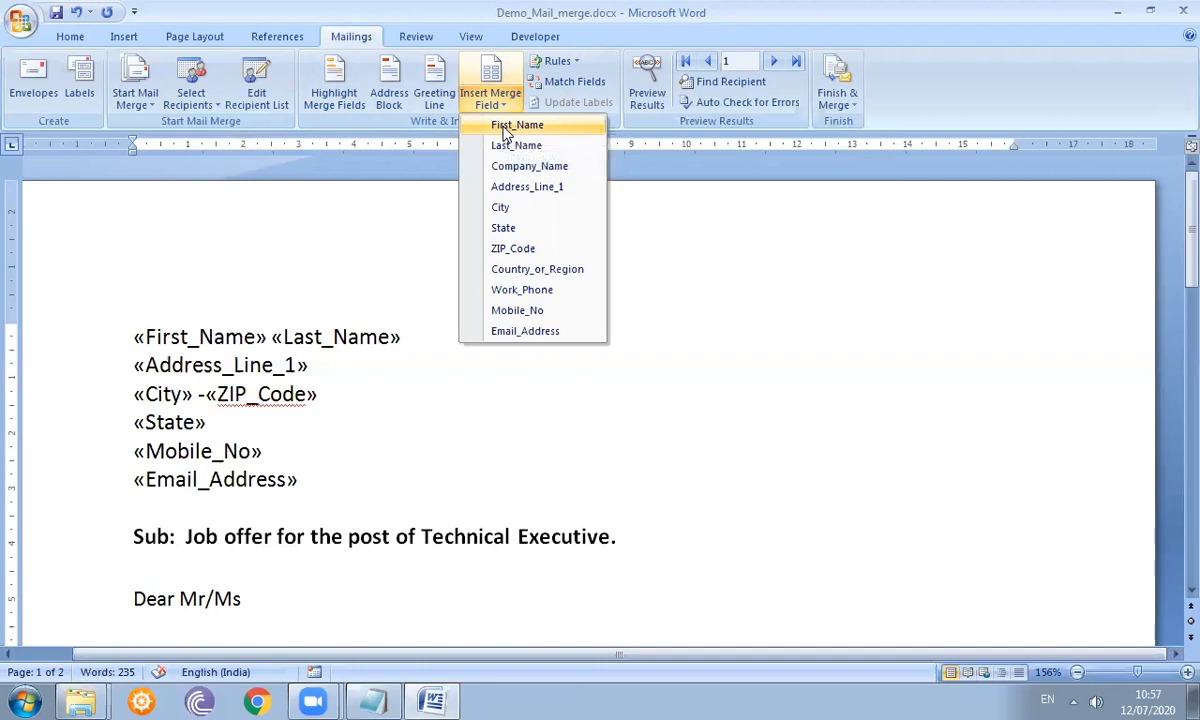
pyautogui.click(505, 133)
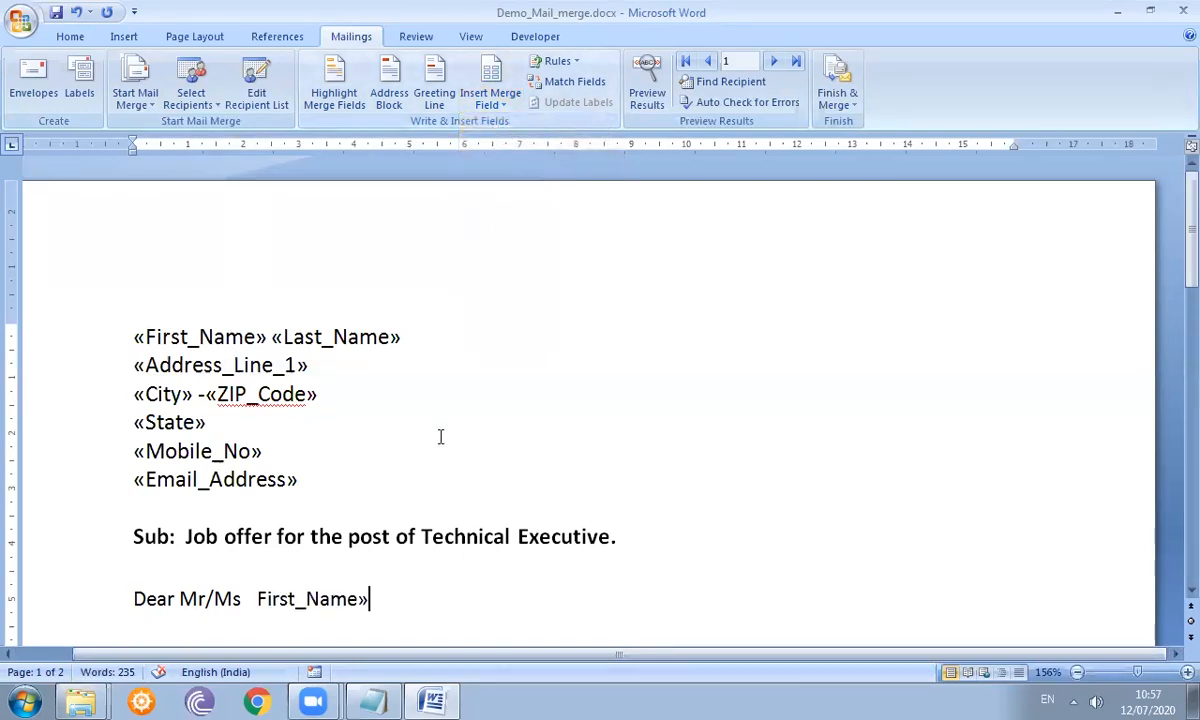
pyautogui.write(',')
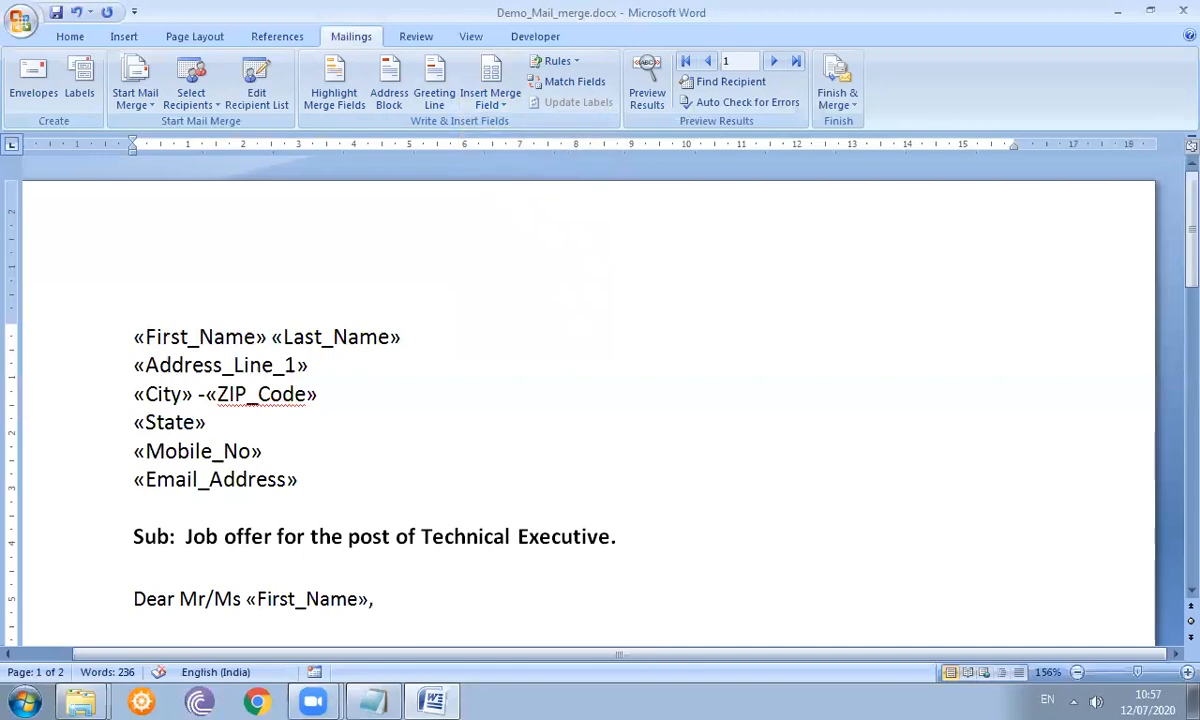
pyautogui.scroll(-1, 600, 400)
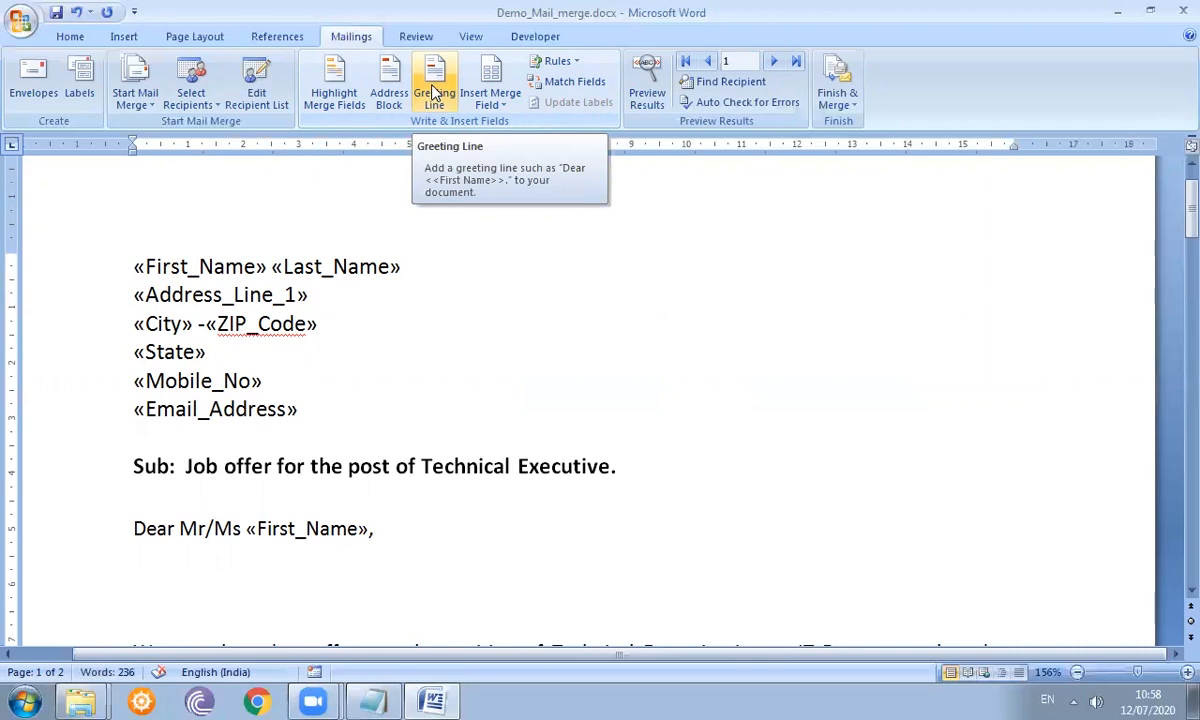
# - Set up Insert Greeting Line with 'Dear', the 'Mr. Joshua Randall Jr.' name format and a comma
pyautogui.click(434, 92)
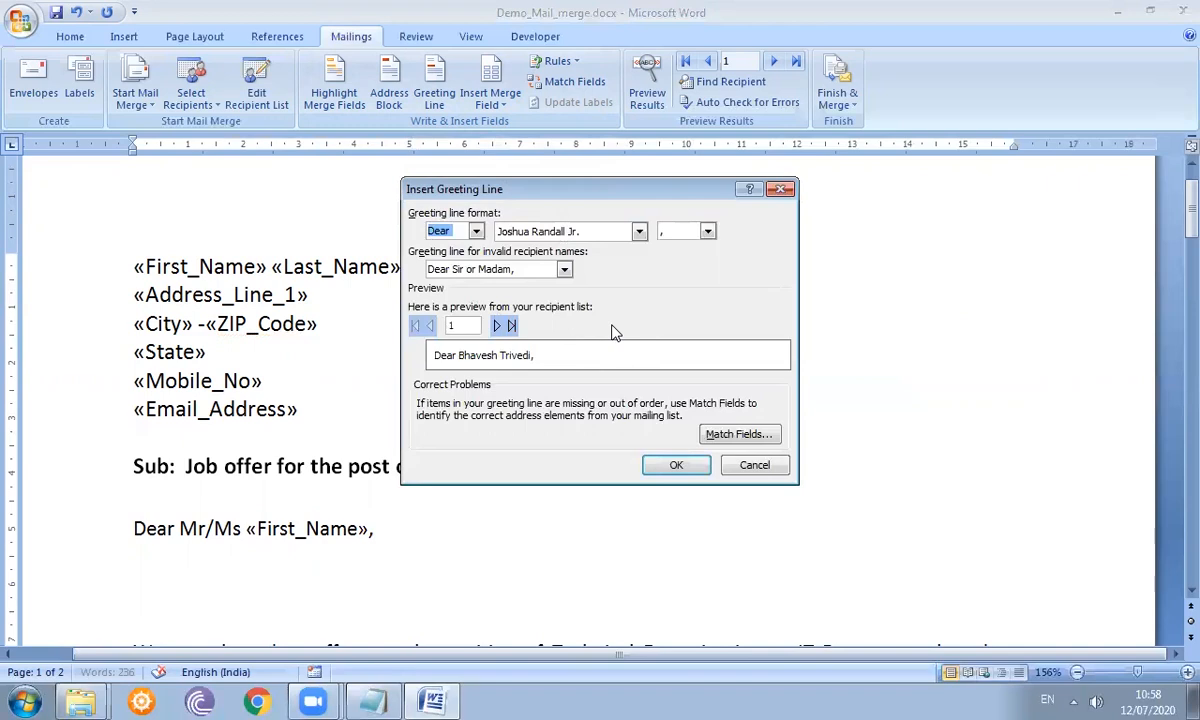
pyautogui.click(477, 233)
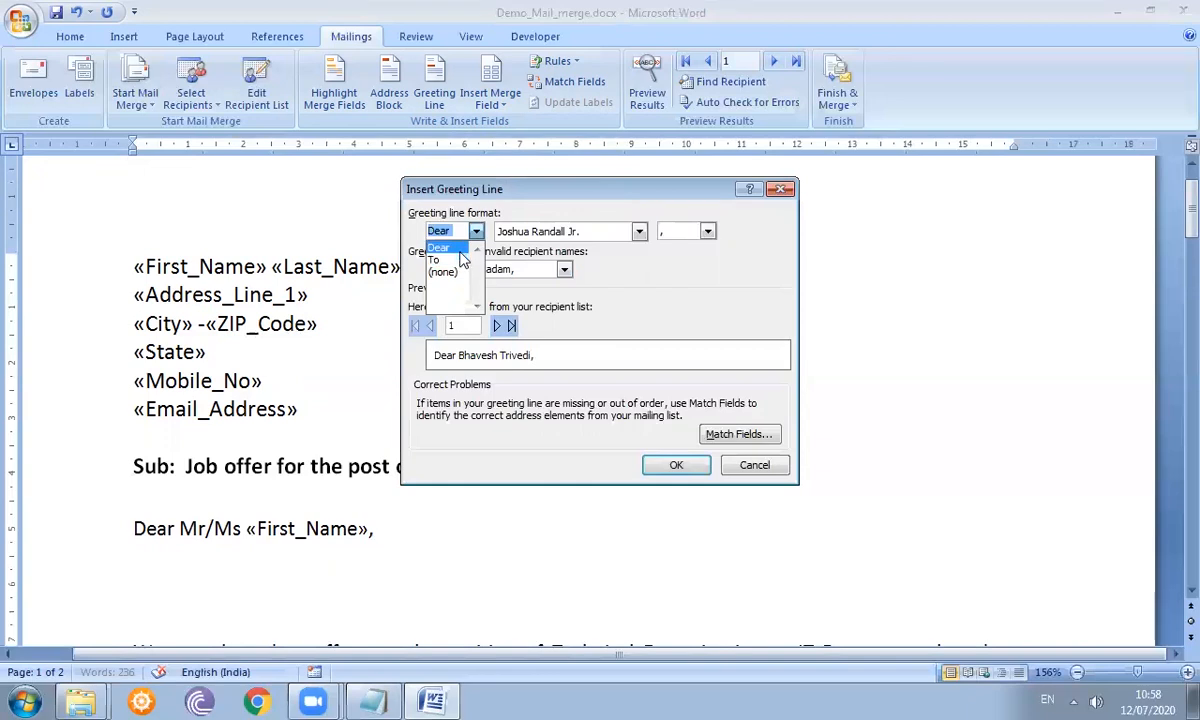
pyautogui.click(459, 251)
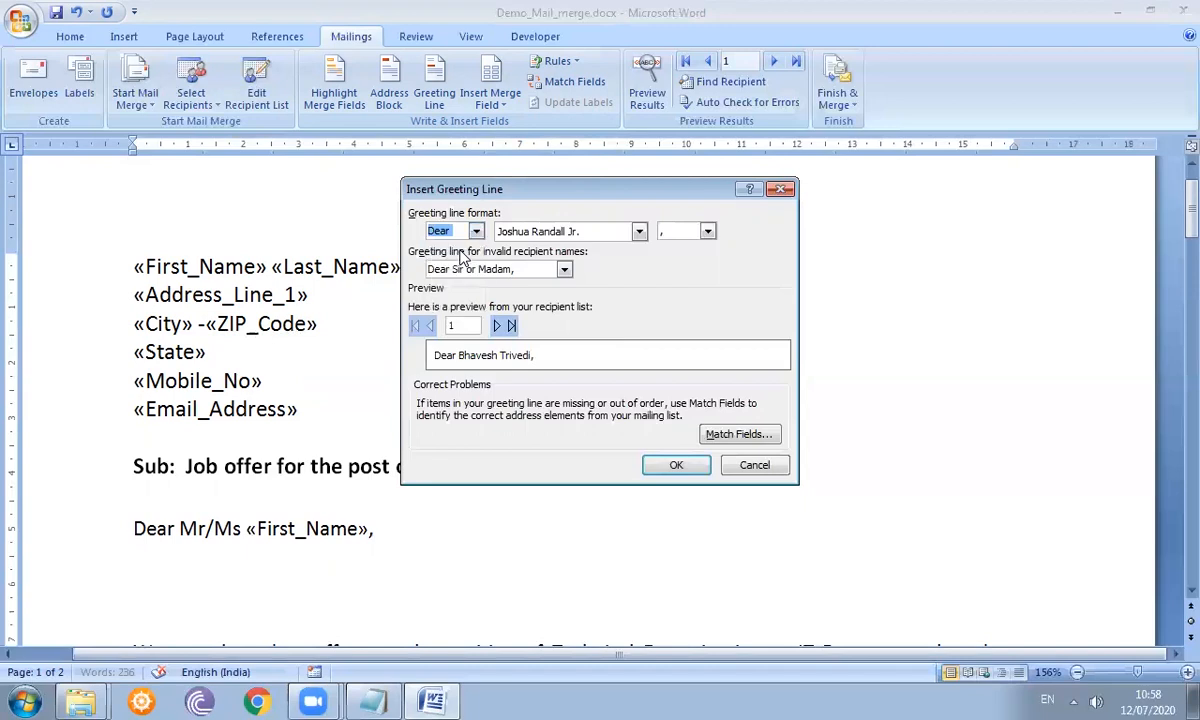
pyautogui.click(639, 232)
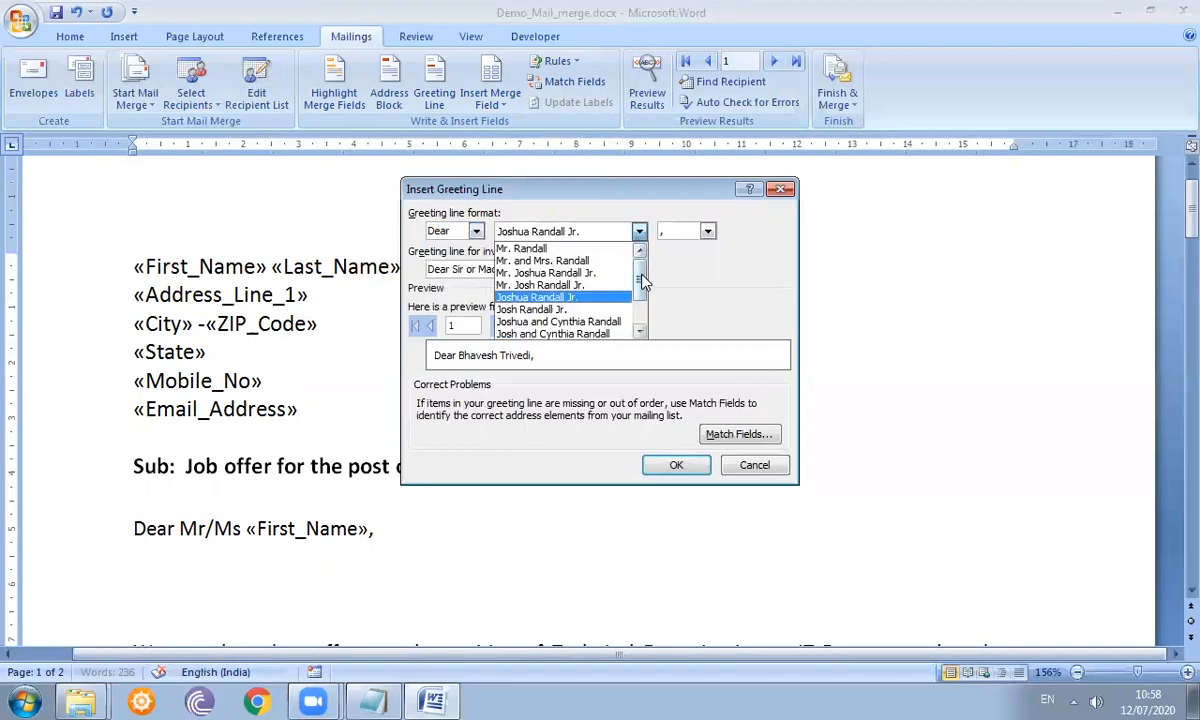
pyautogui.moveTo(643, 283)
pyautogui.mouseDown()
pyautogui.moveTo(643, 322)
pyautogui.moveTo(636, 272)
pyautogui.mouseUp()
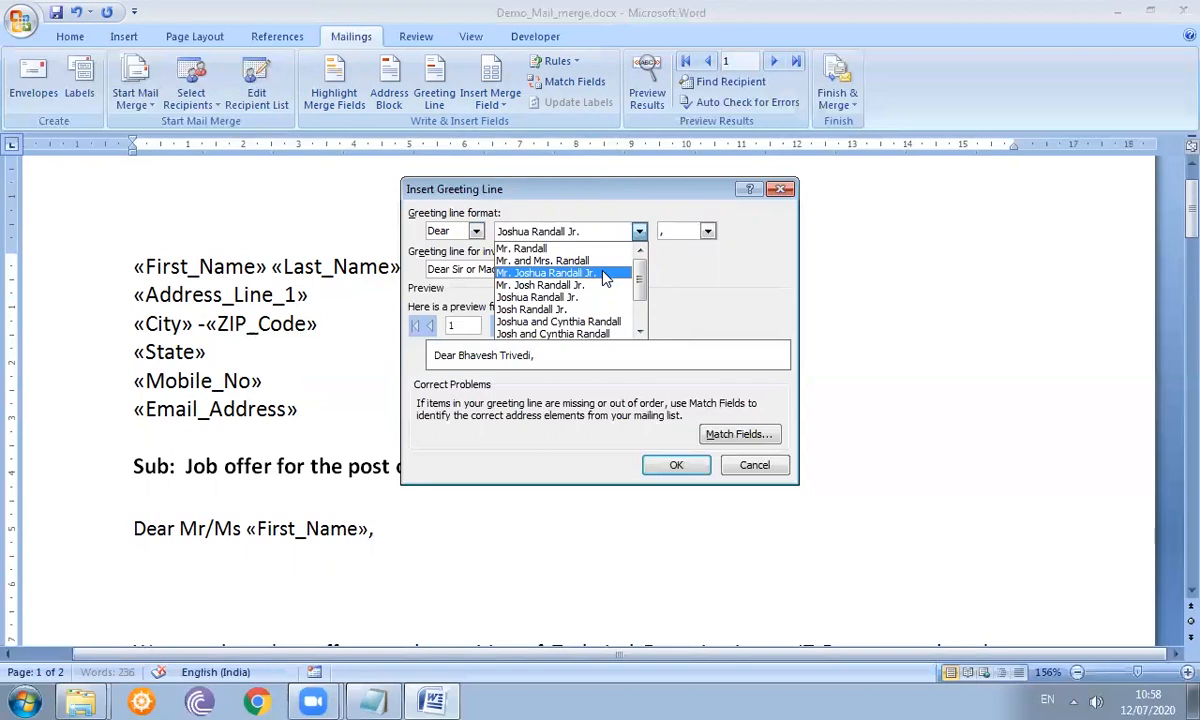
pyautogui.click(605, 273)
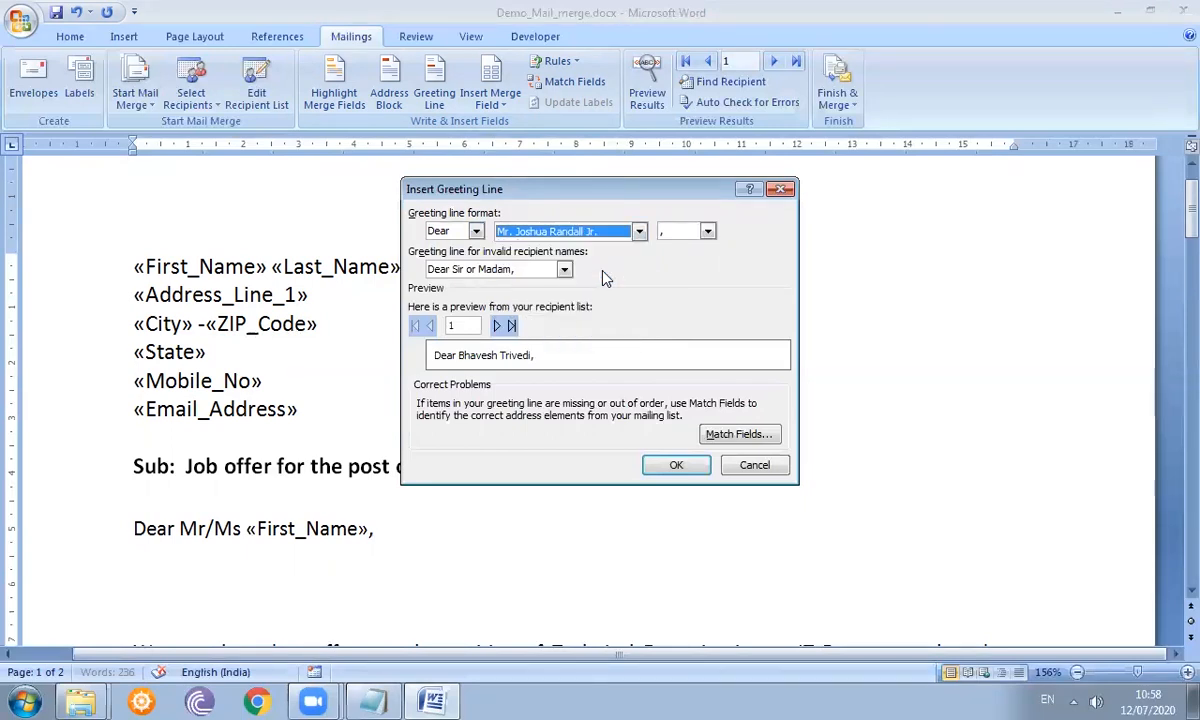
pyautogui.click(707, 232)
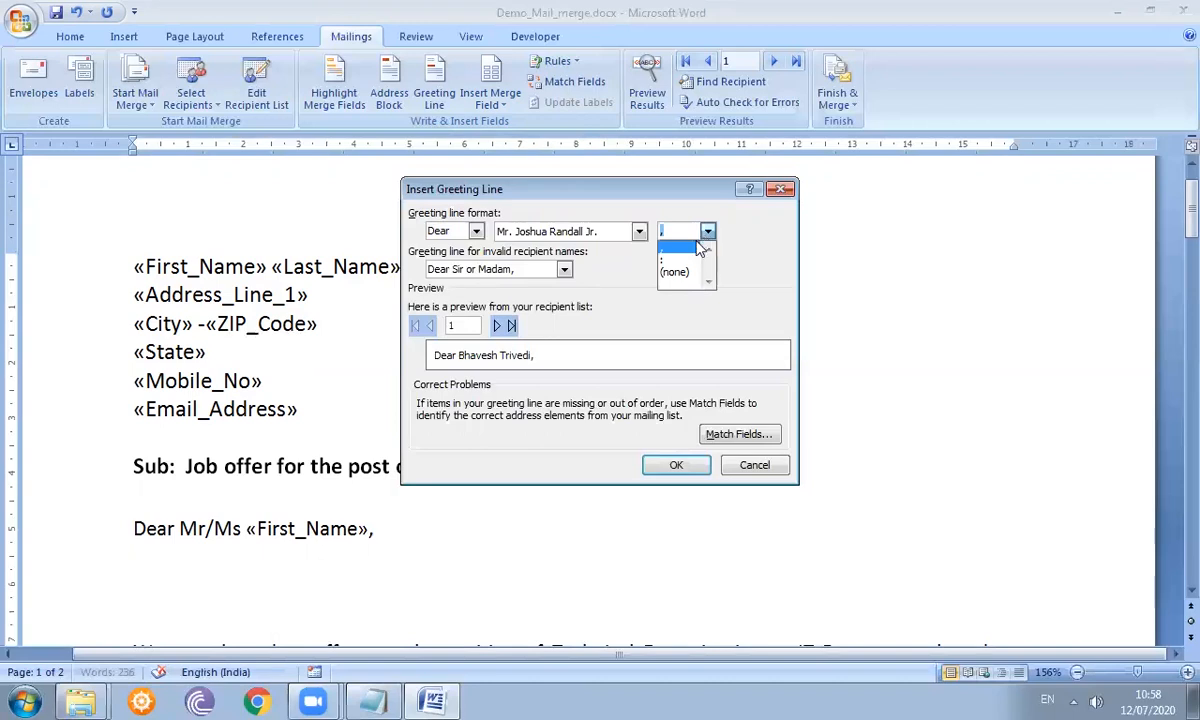
pyautogui.click(690, 250)
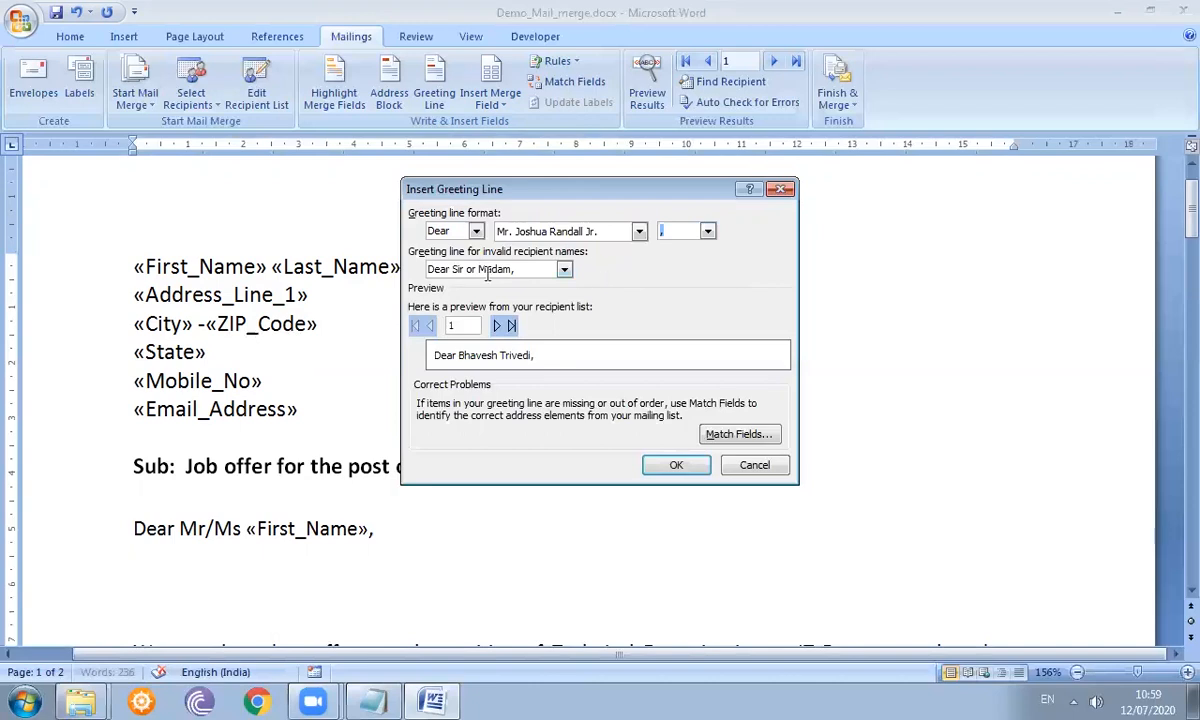
# - Keep 'Dear Sir or Madam,' for invalid names and preview the greeting for every recipient
pyautogui.click(565, 271)
pyautogui.click(566, 274)
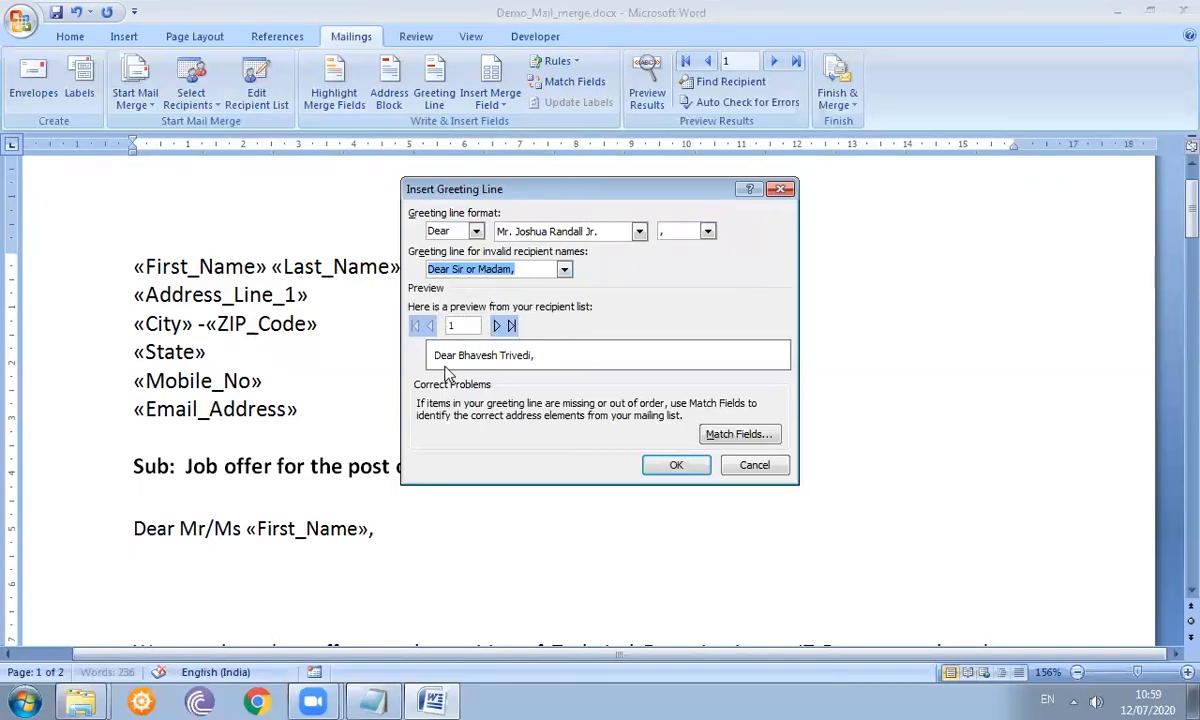
pyautogui.click(500, 326)
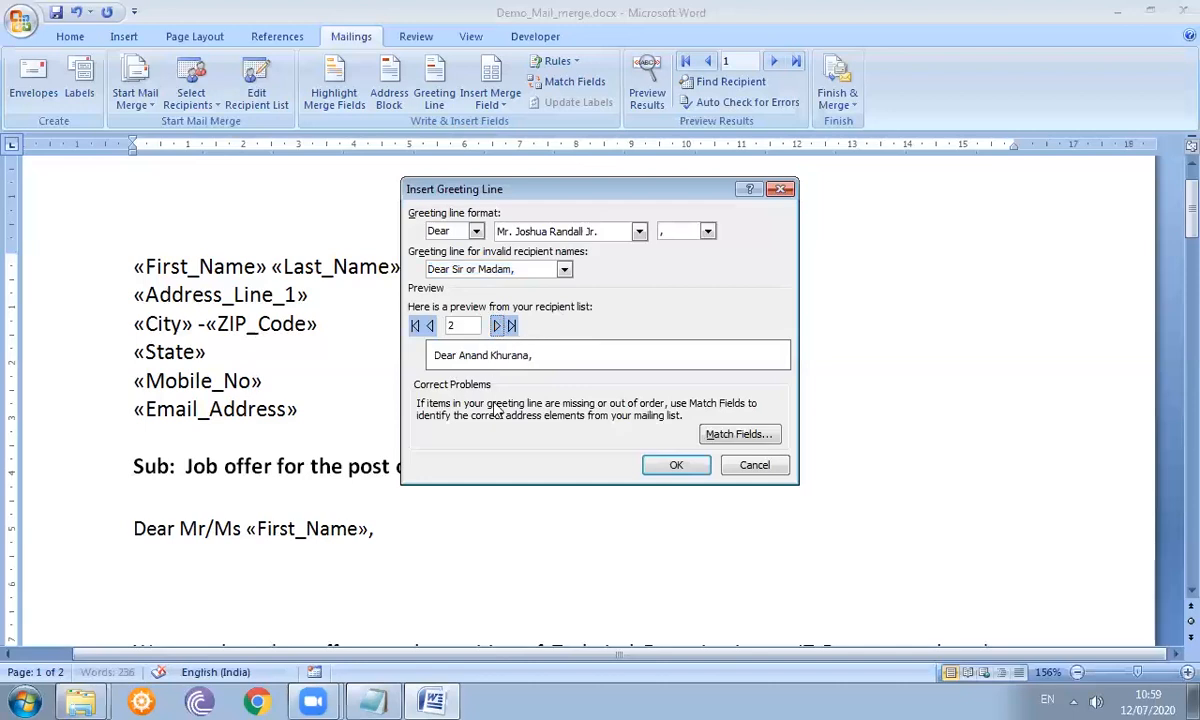
pyautogui.click(498, 328)
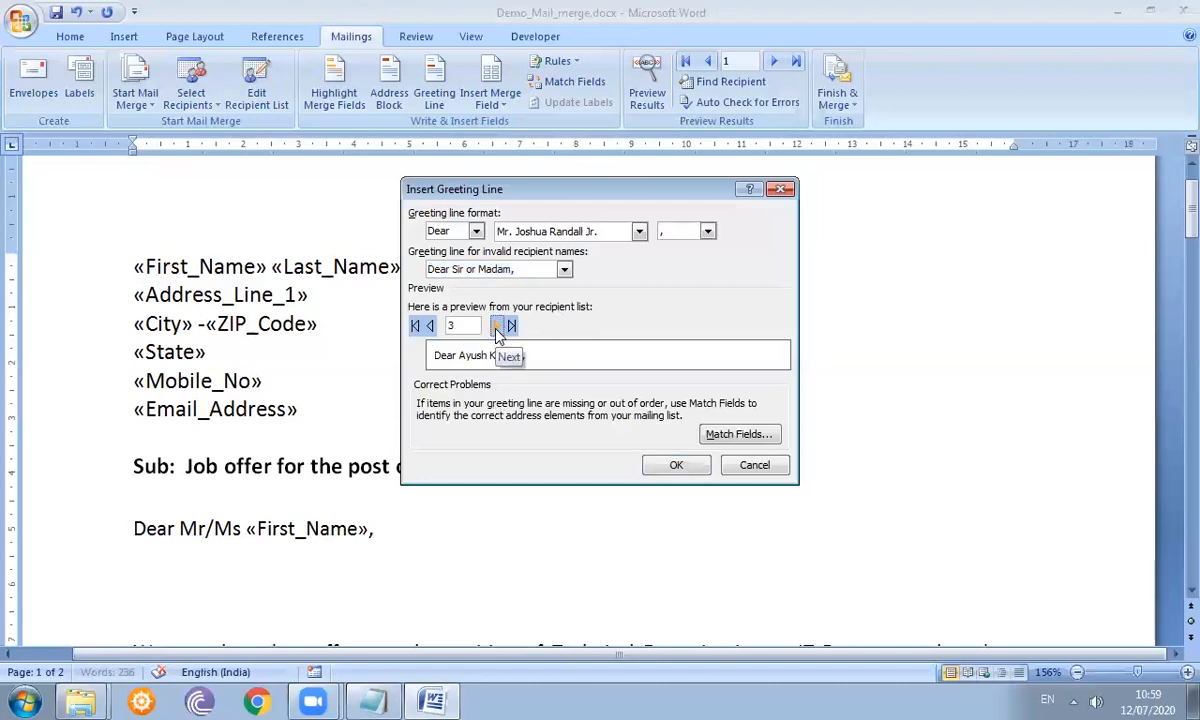
pyautogui.click(498, 327)
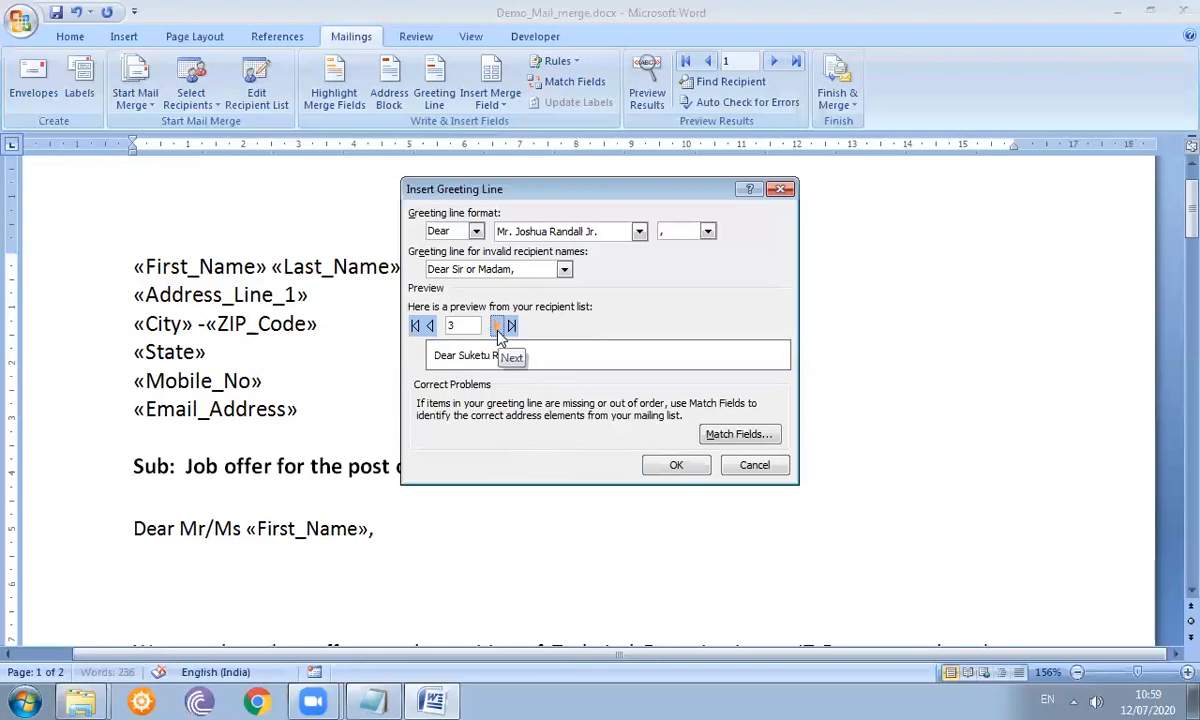
pyautogui.click(499, 331)
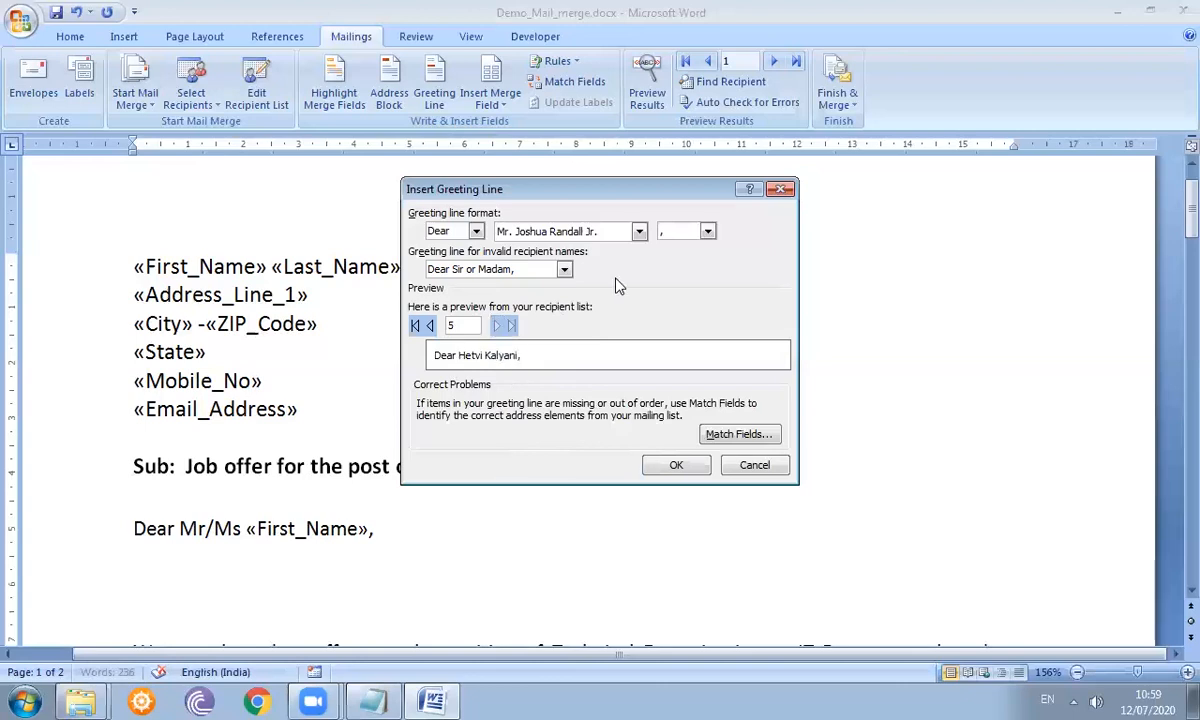
# - Switch to the 'Mr. Randall' name format, recheck the preview, and insert the greeting line
pyautogui.click(639, 232)
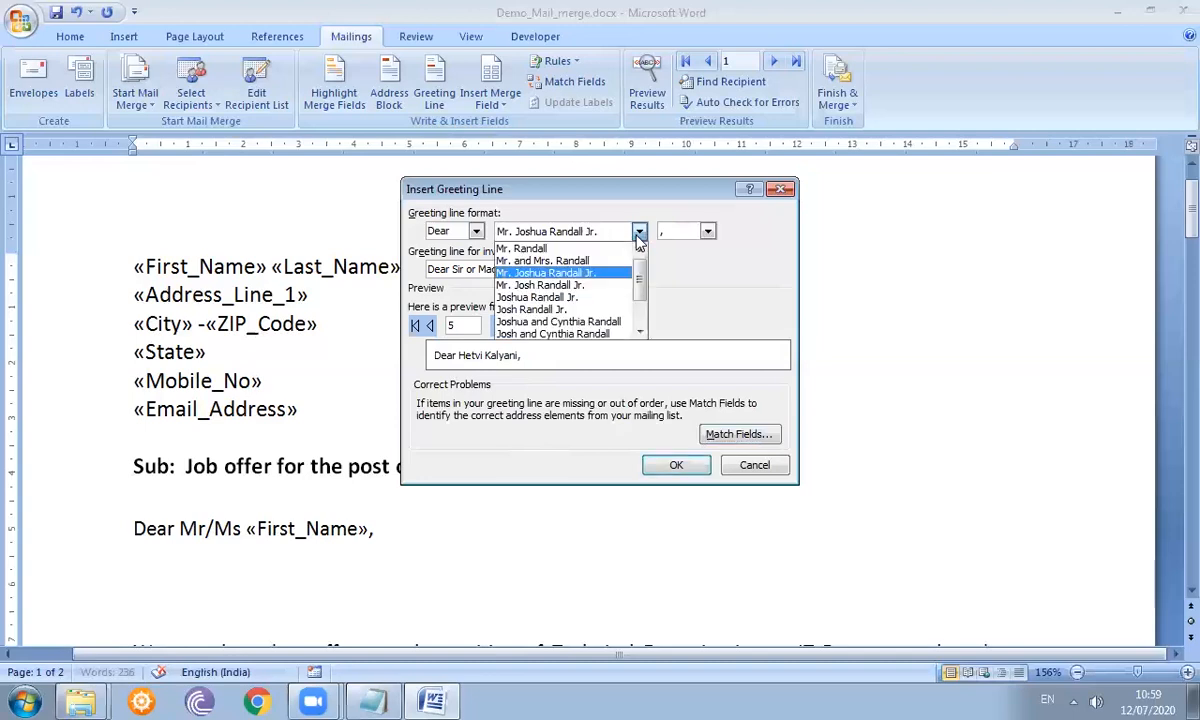
pyautogui.click(609, 250)
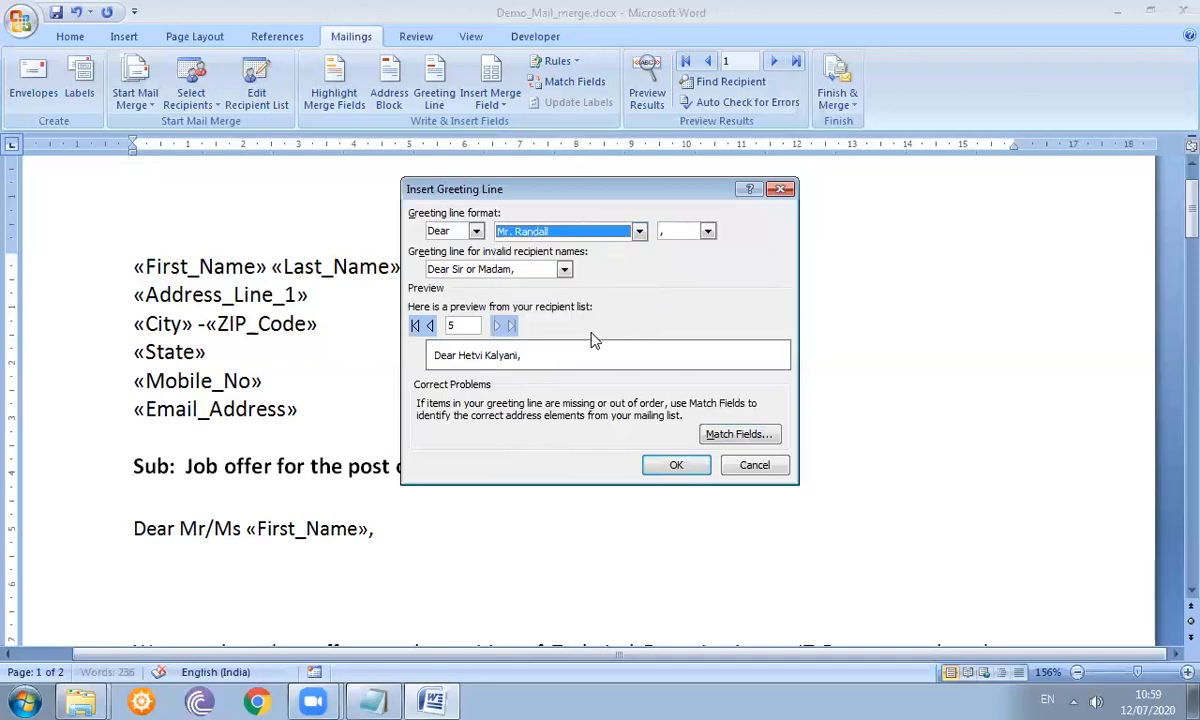
pyautogui.click(432, 326)
pyautogui.click(432, 326)
pyautogui.click(432, 326)
pyautogui.click(432, 326)
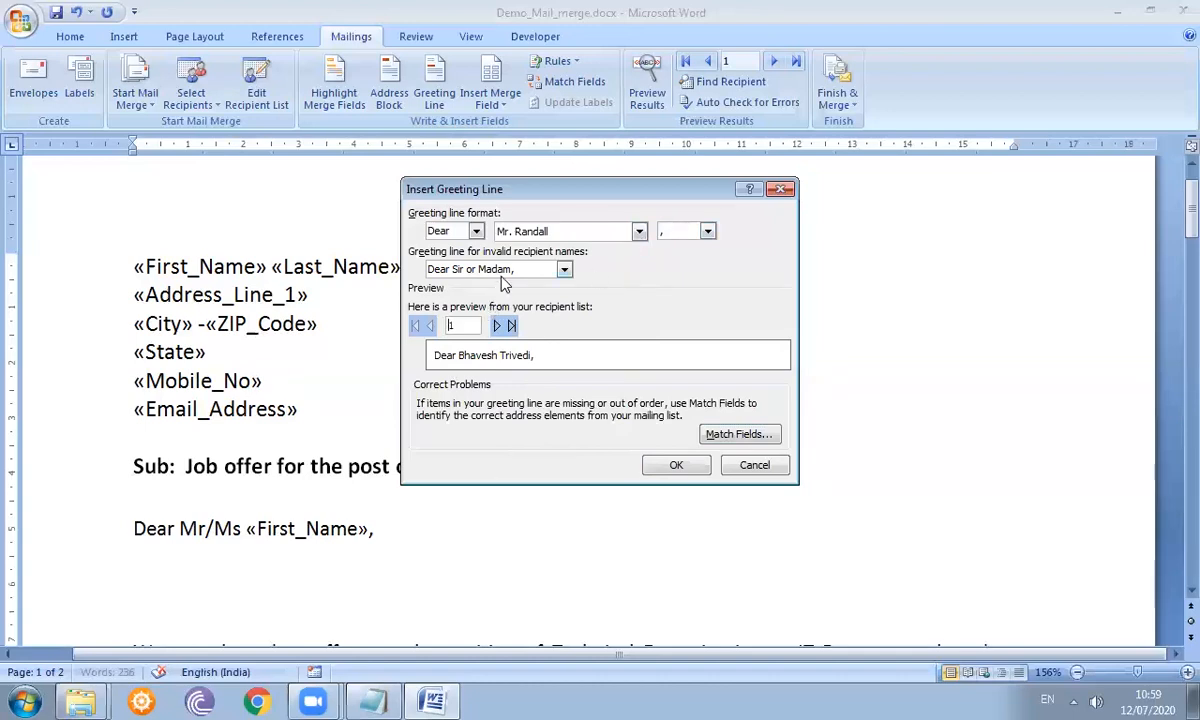
pyautogui.click(519, 233)
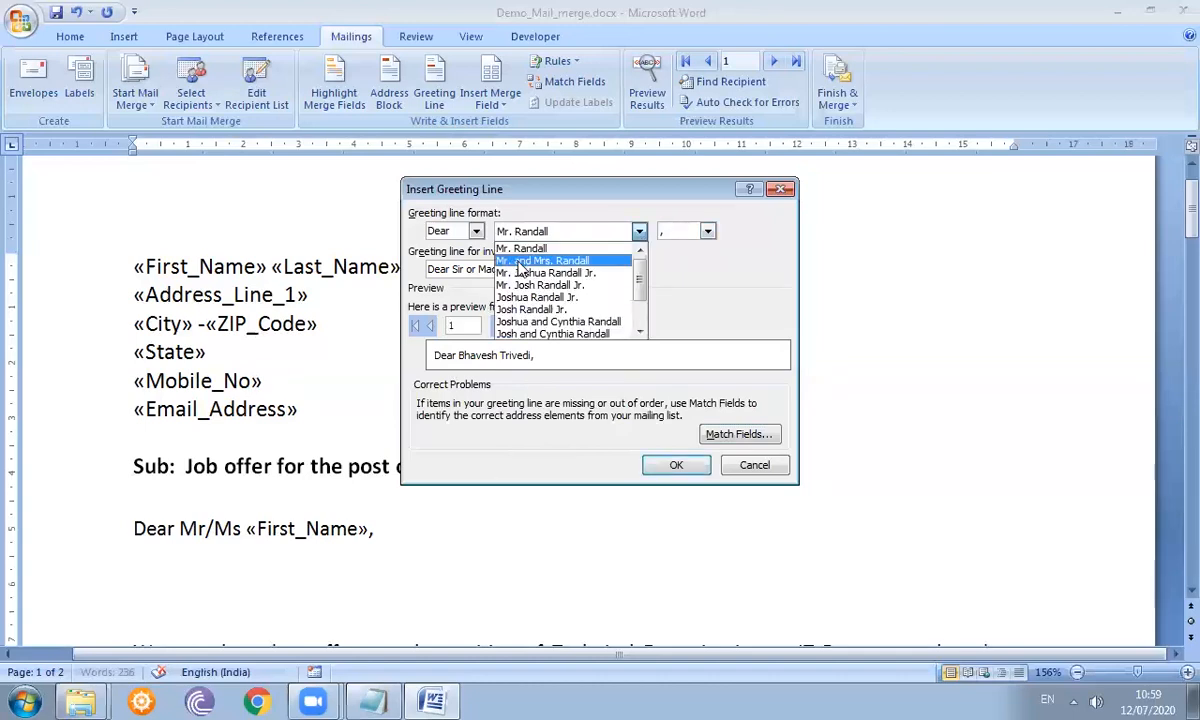
pyautogui.click(522, 248)
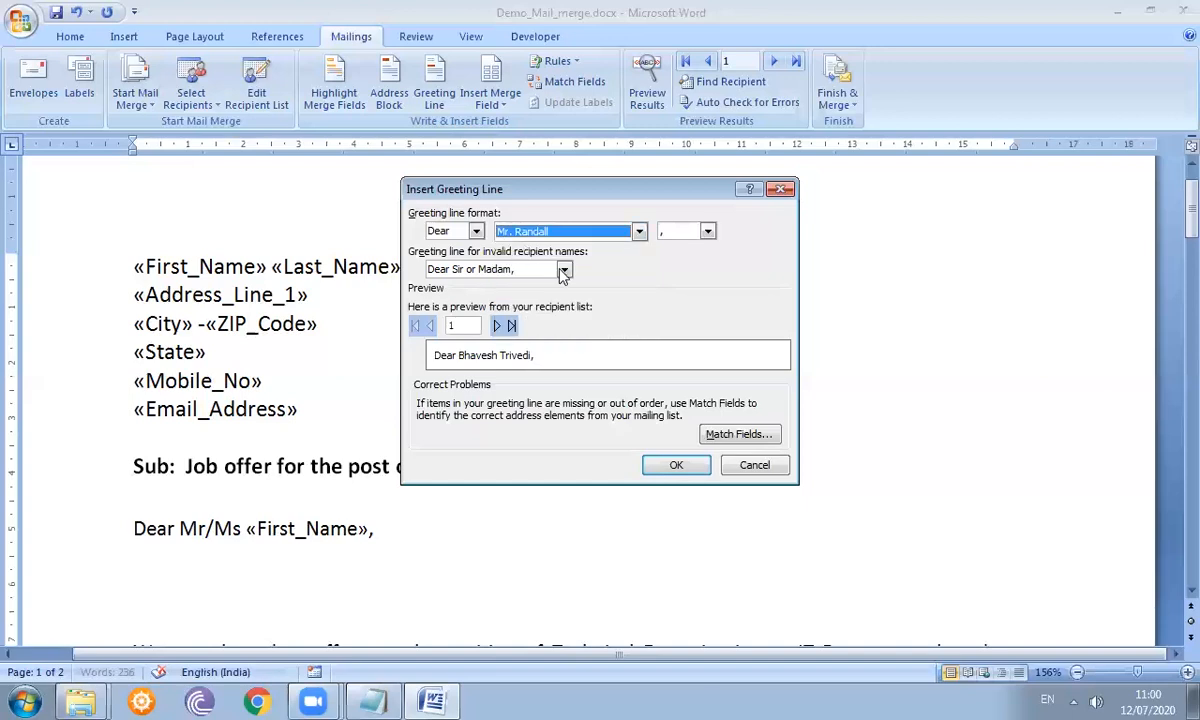
pyautogui.click(678, 465)
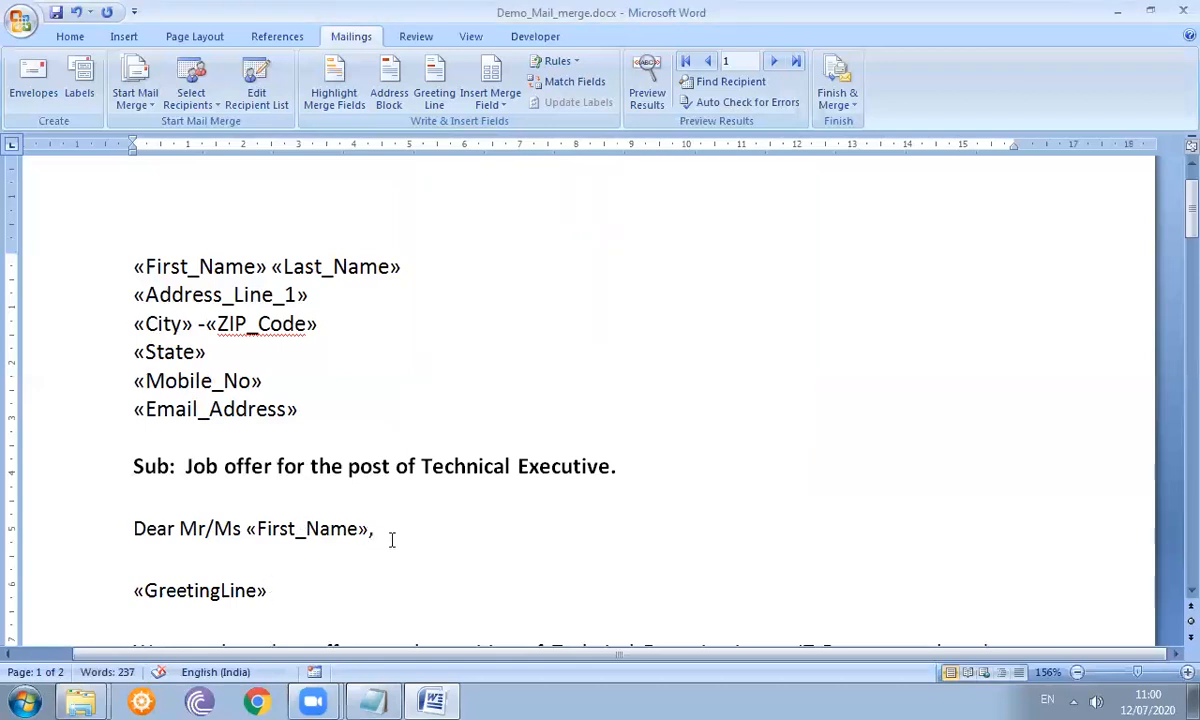
# - Add blank lines between the «Email_Address» field and the subject line
pyautogui.click(320, 577)
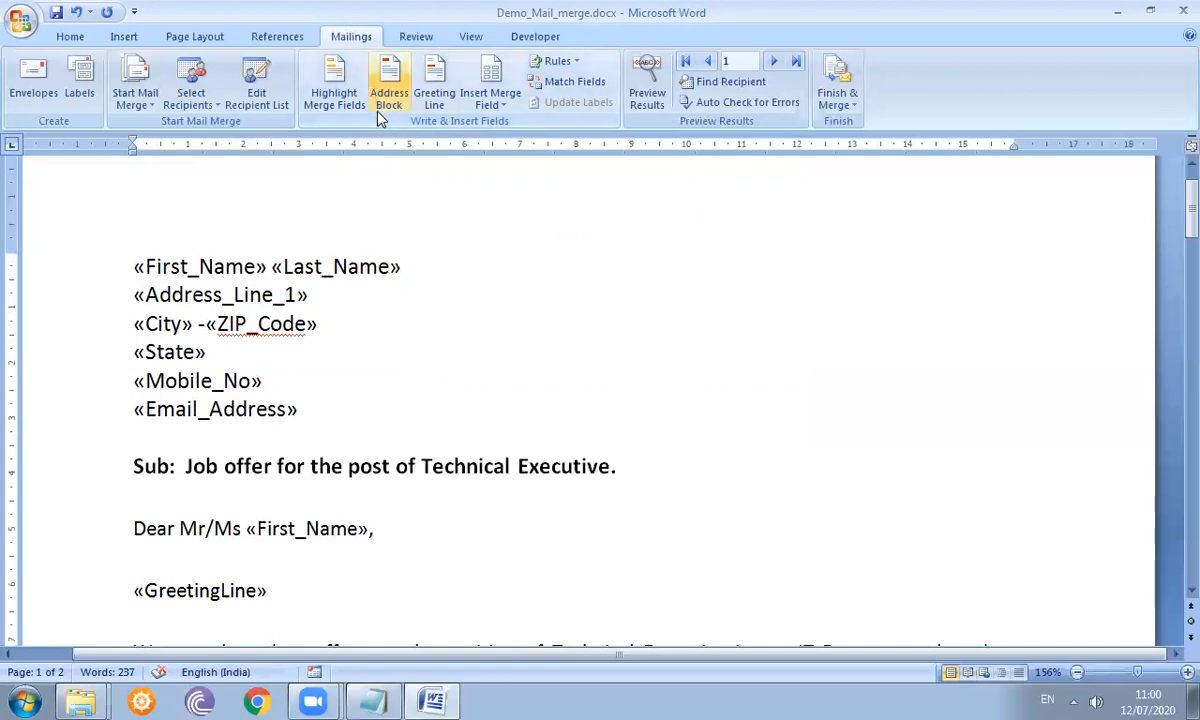
pyautogui.click(296, 437)
pyautogui.press('Return')
pyautogui.press('Return')
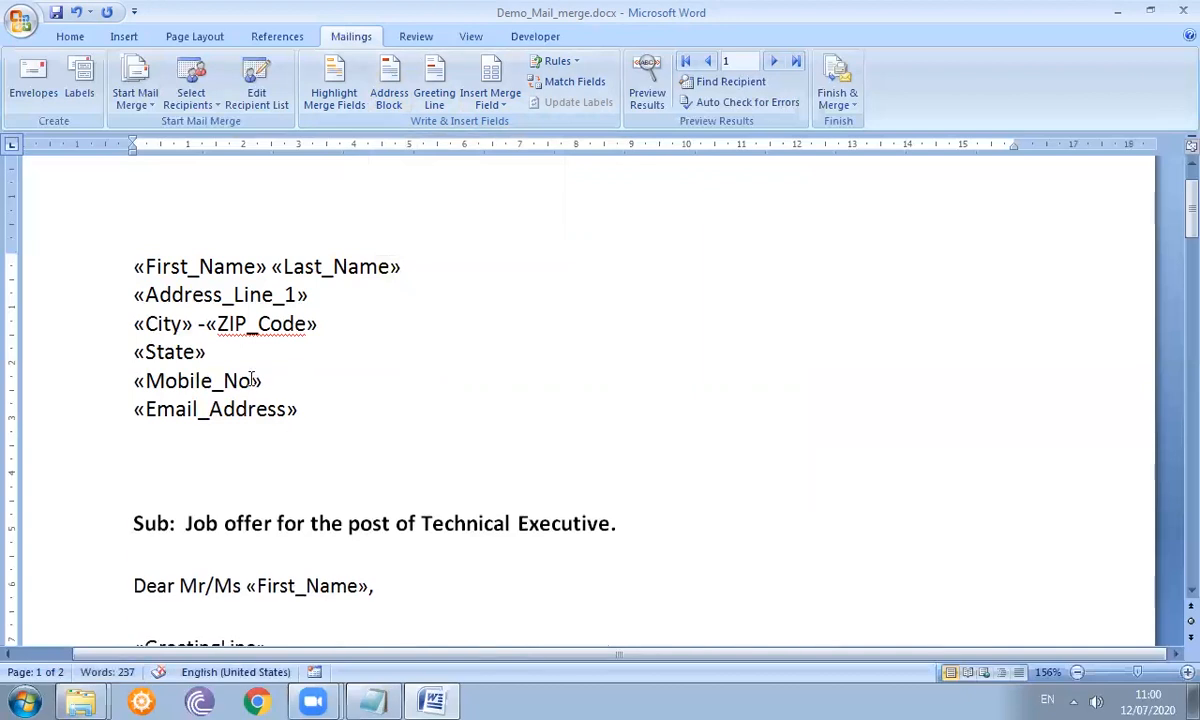
# - In Insert Address Block, choose the 'Josh Randall Jr.' name format and include the company name
pyautogui.click(389, 88)
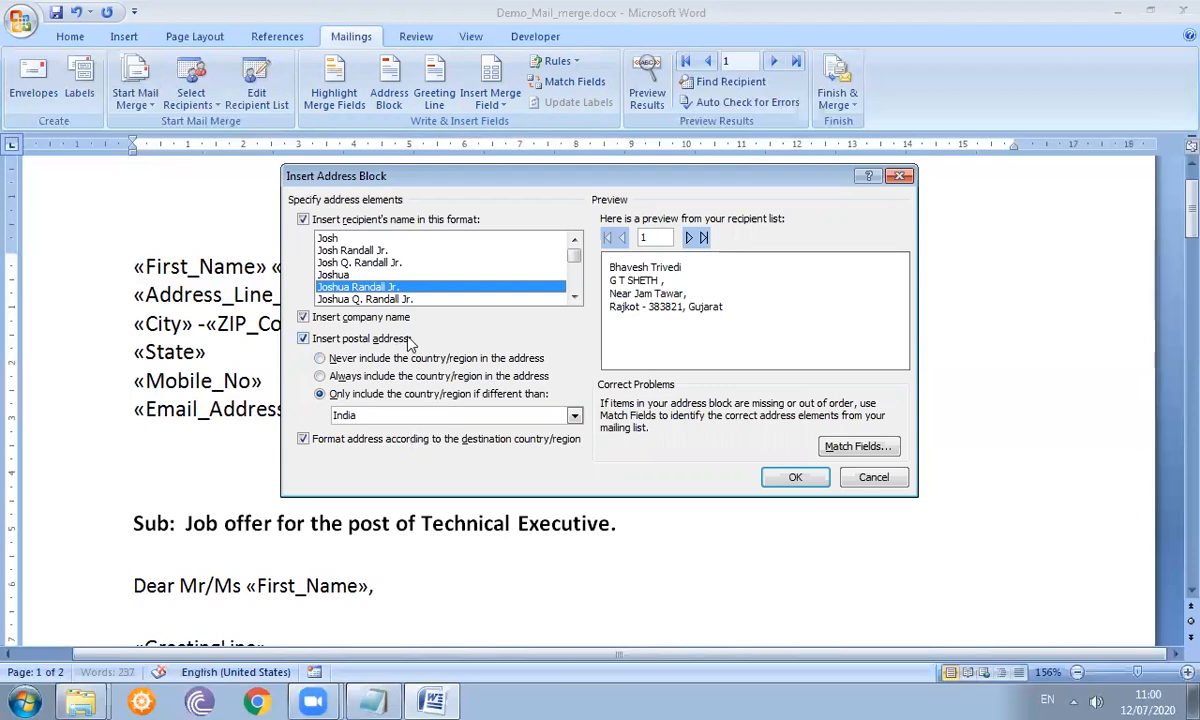
pyautogui.press('Up')
pyautogui.click(362, 252)
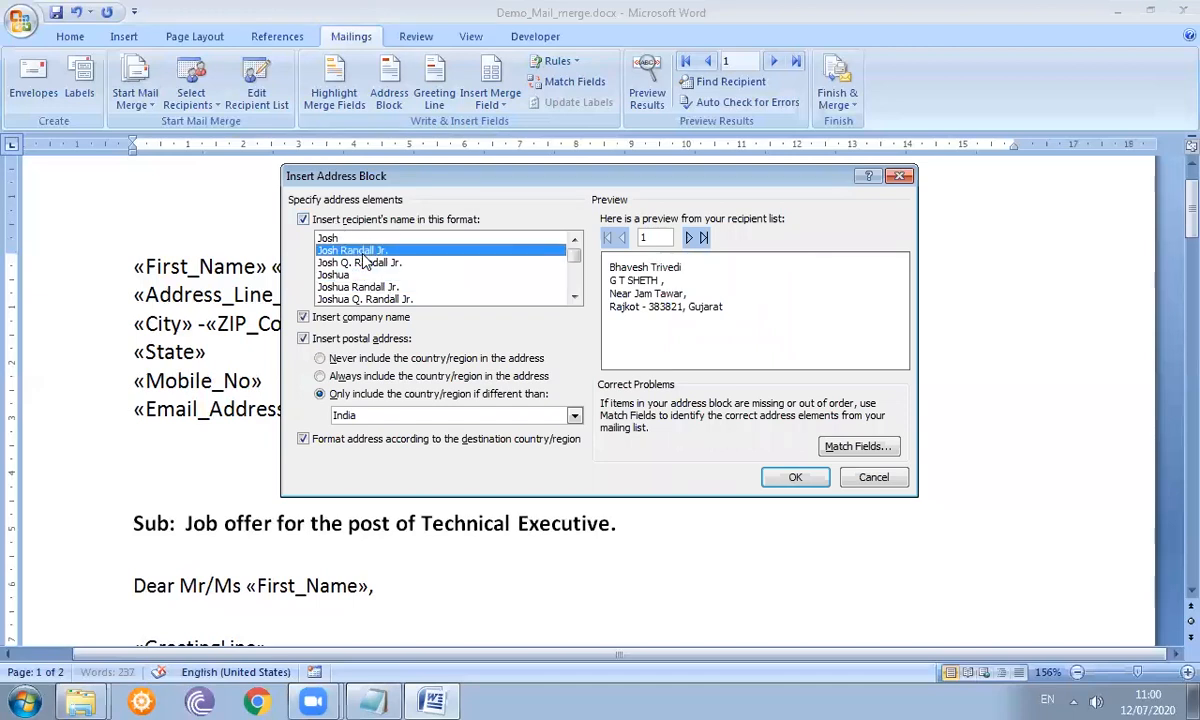
pyautogui.click(370, 274)
pyautogui.press('Down')
pyautogui.press('Down')
pyautogui.press('Down')
pyautogui.press('Down')
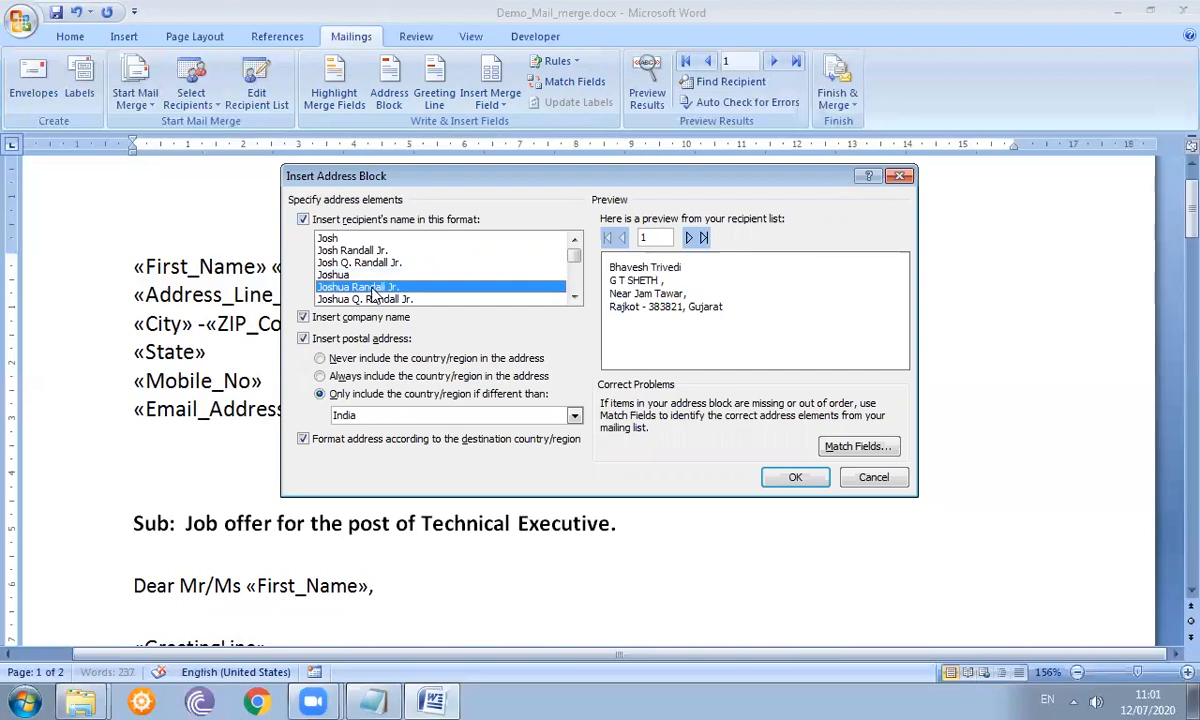
pyautogui.press('Down')
pyautogui.press('Down')
pyautogui.press('Down')
pyautogui.press('Down')
pyautogui.press('Down')
pyautogui.press('Down')
pyautogui.press('Down')
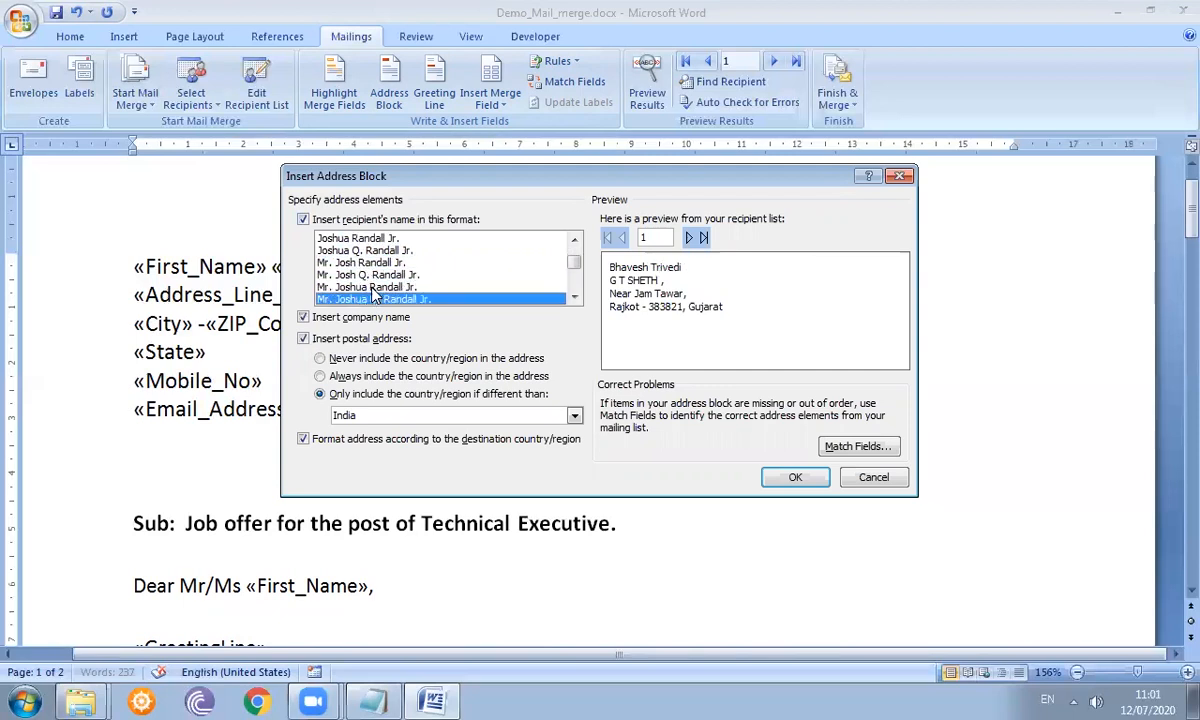
pyautogui.press('Down')
pyautogui.press('Down')
pyautogui.press('Down')
pyautogui.press('Down')
pyautogui.press('Down')
pyautogui.press('Down')
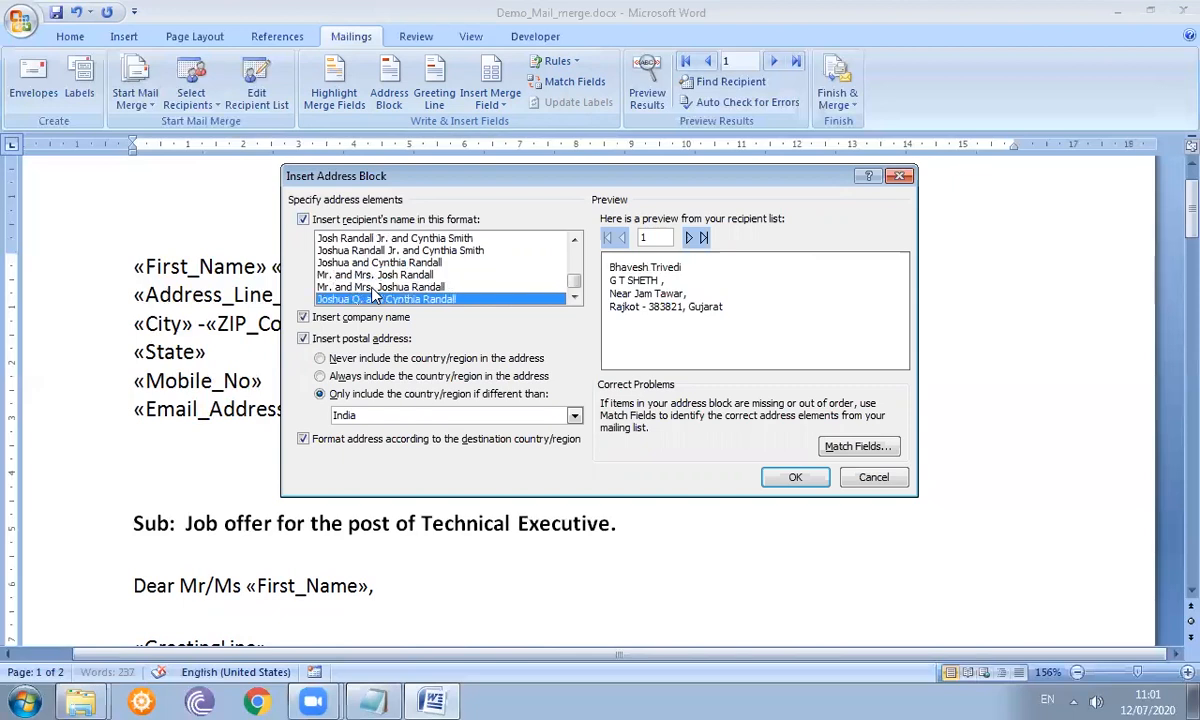
pyautogui.press('Up')
pyautogui.press('Up')
pyautogui.press('Up')
pyautogui.press('Up')
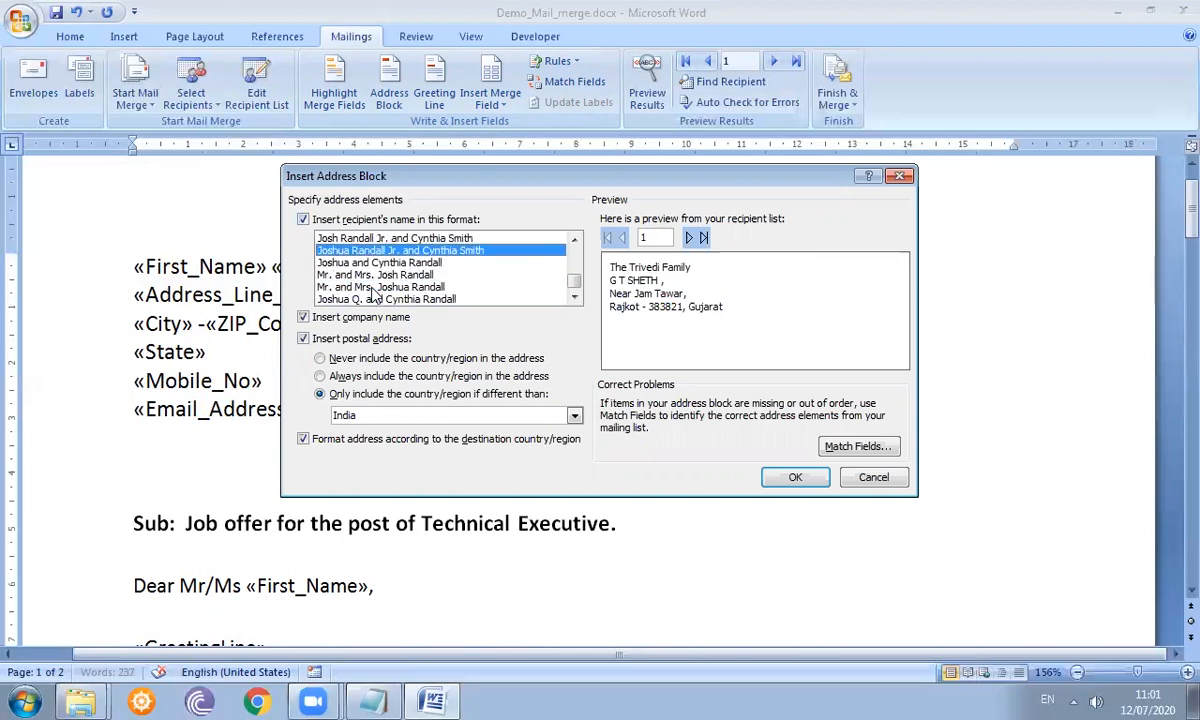
pyautogui.press('Up')
pyautogui.press('Up')
pyautogui.press('Up')
pyautogui.press('Up')
pyautogui.press('Up')
pyautogui.press('Up')
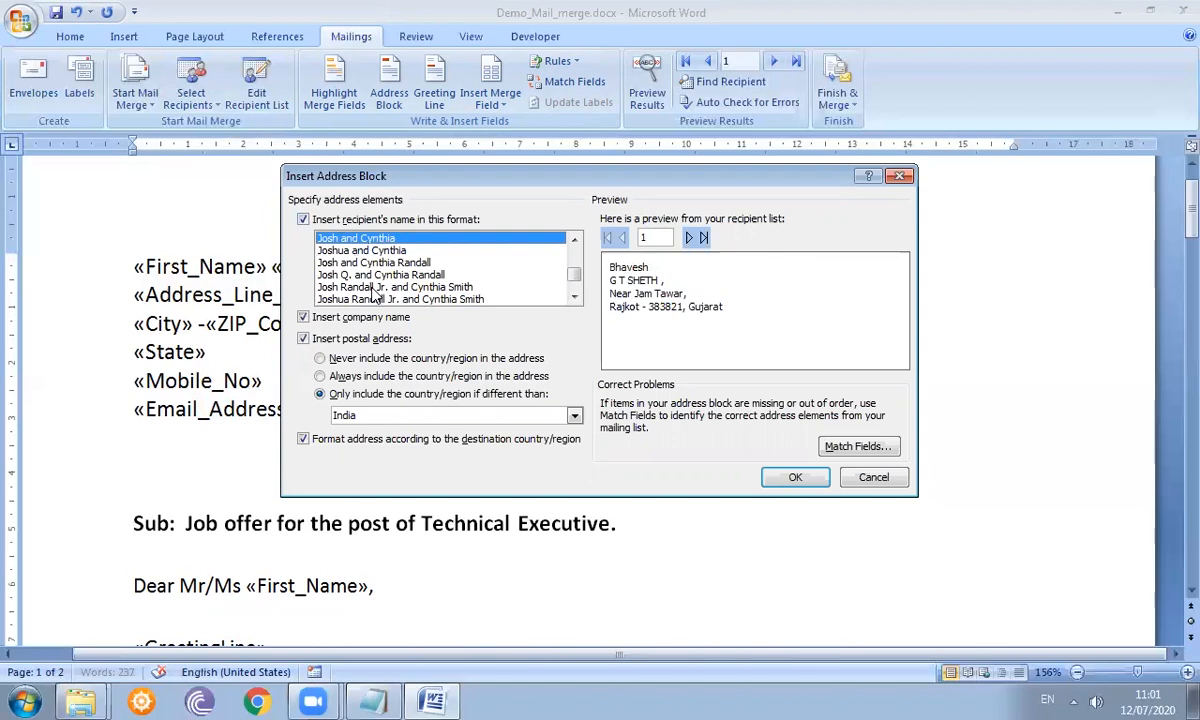
pyautogui.press('Up')
pyautogui.press('Up')
pyautogui.press('Up')
pyautogui.press('Up')
pyautogui.press('Up')
pyautogui.press('Up')
pyautogui.press('Up')
pyautogui.press('Up')
pyautogui.press('Up')
pyautogui.press('Up')
pyautogui.press('Down')
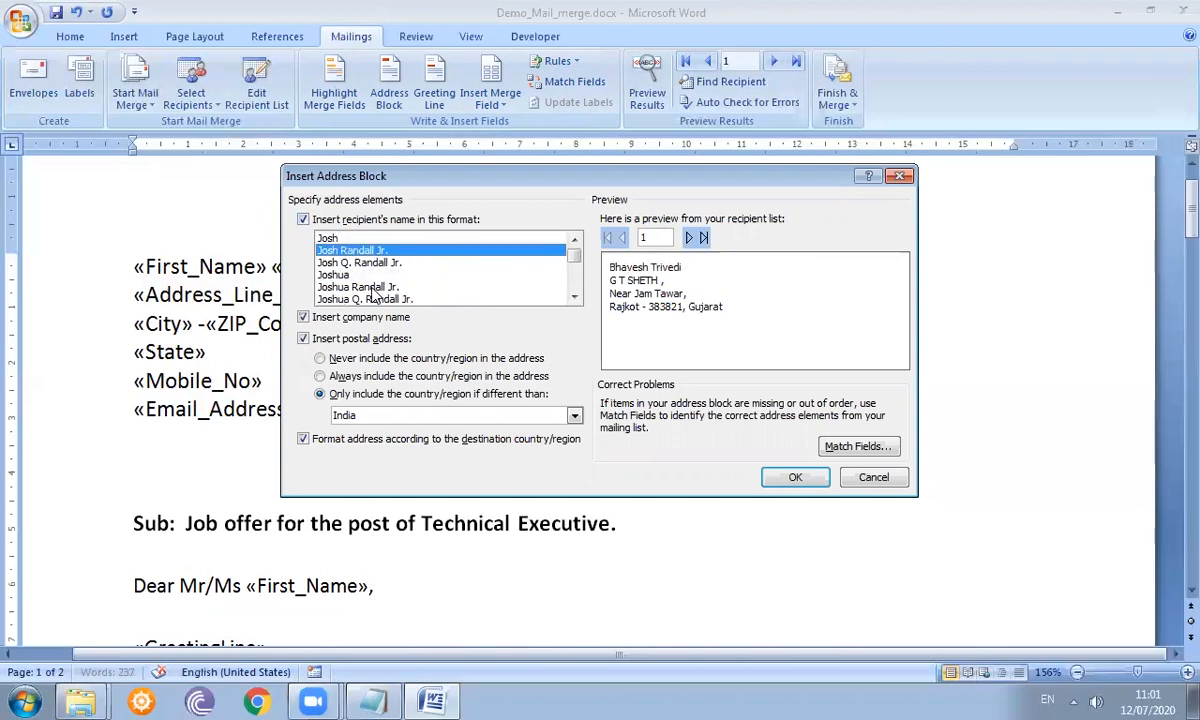
pyautogui.click(320, 318)
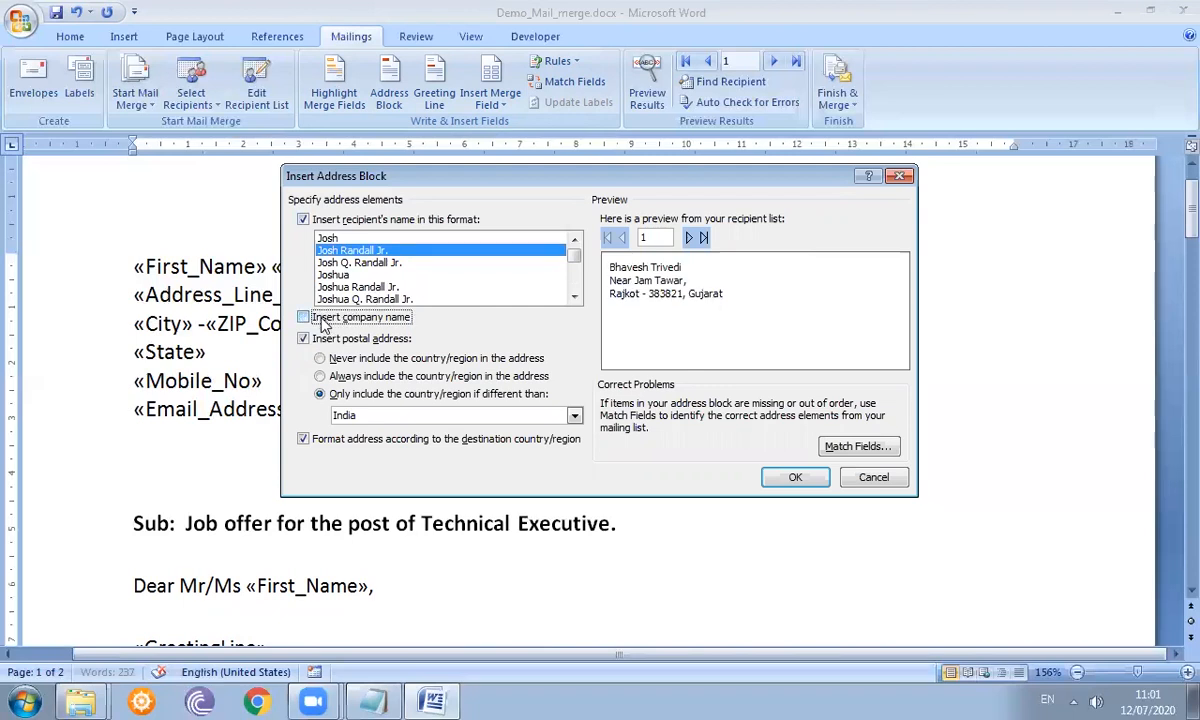
pyautogui.click(303, 318)
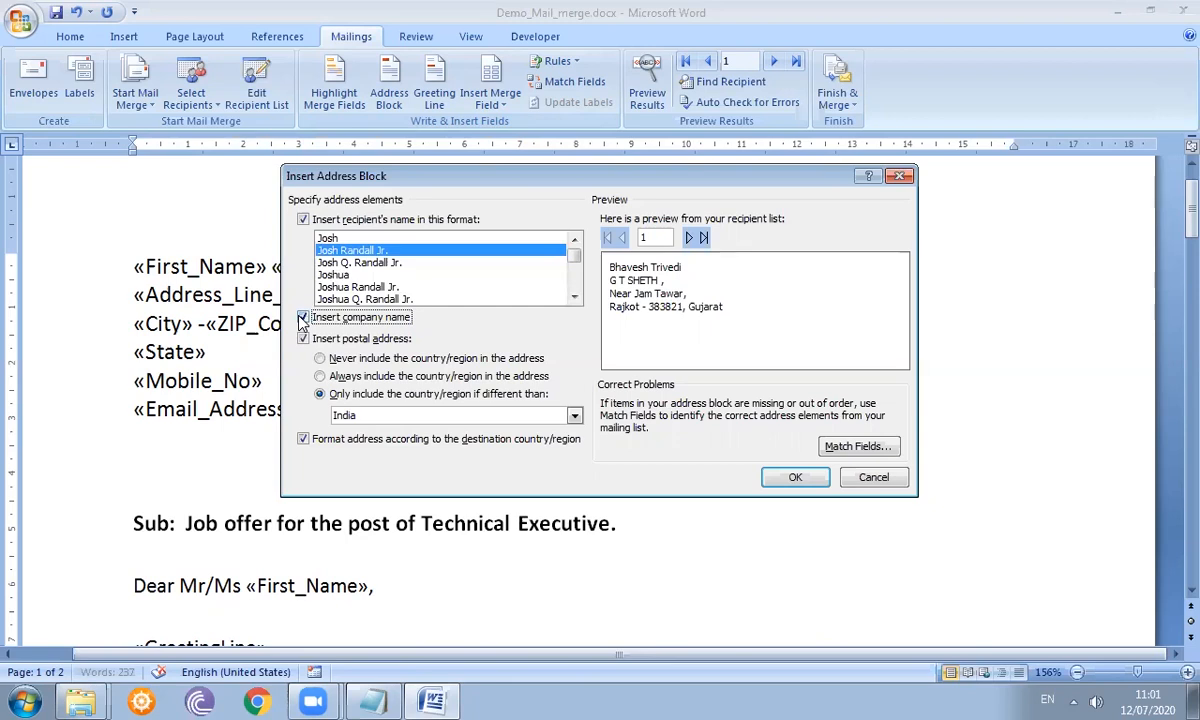
# - Exclude the company name and keep country-based formatting that omits India
pyautogui.click(303, 318)
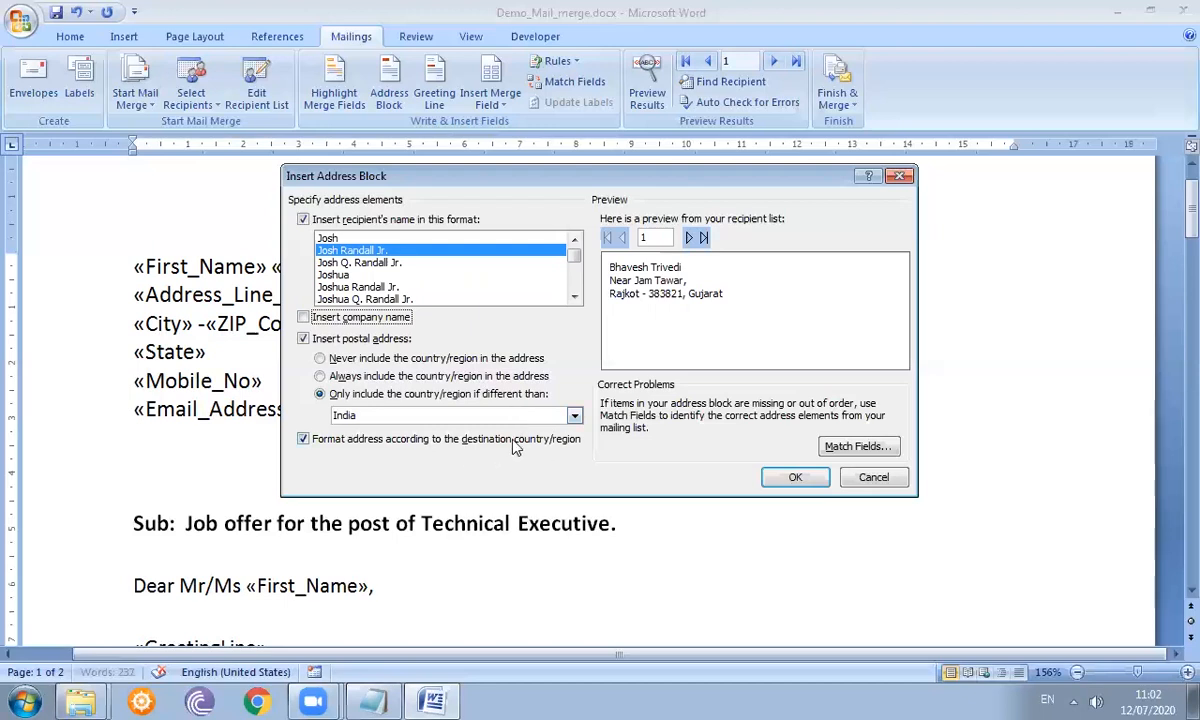
pyautogui.click(302, 443)
pyautogui.click(303, 440)
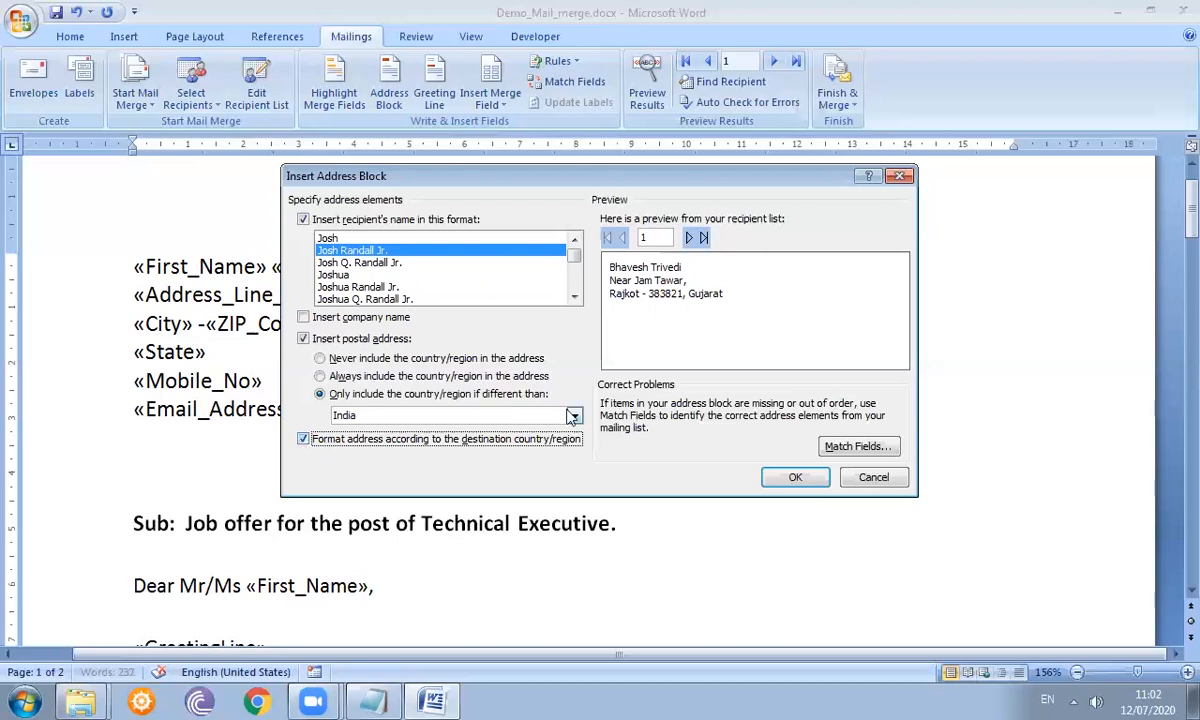
# - Step the address preview through all five recipients and back to the first
pyautogui.click(688, 238)
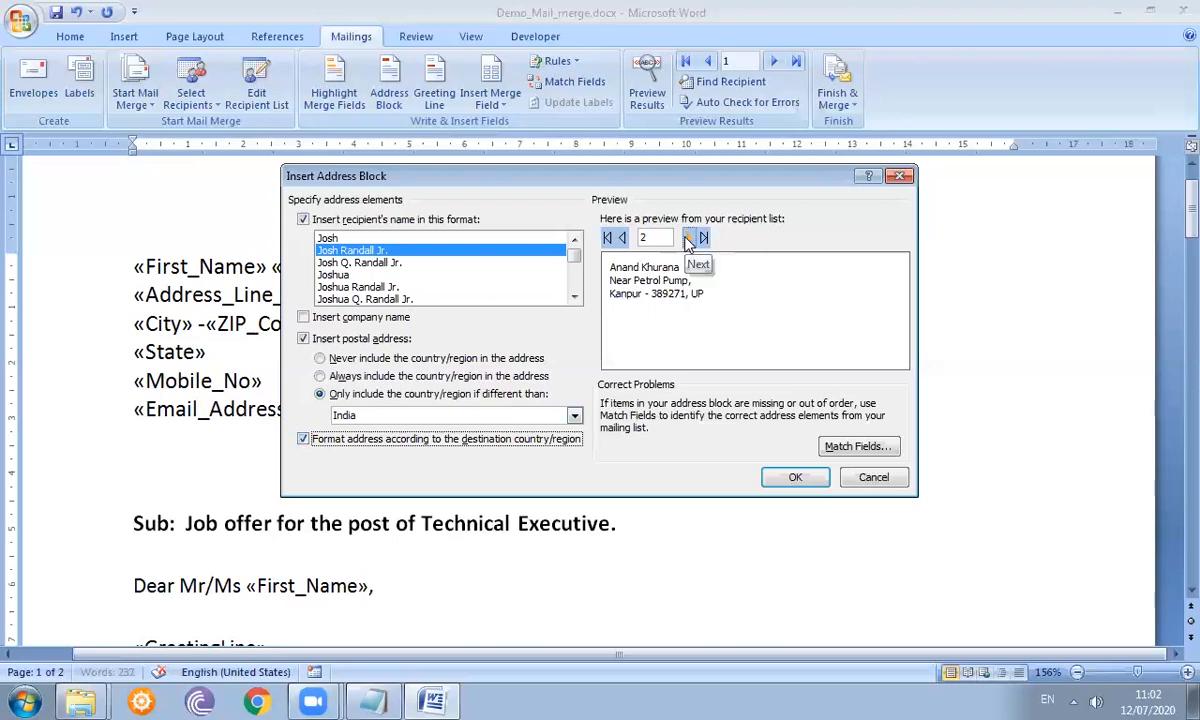
pyautogui.click(688, 238)
pyautogui.click(688, 238)
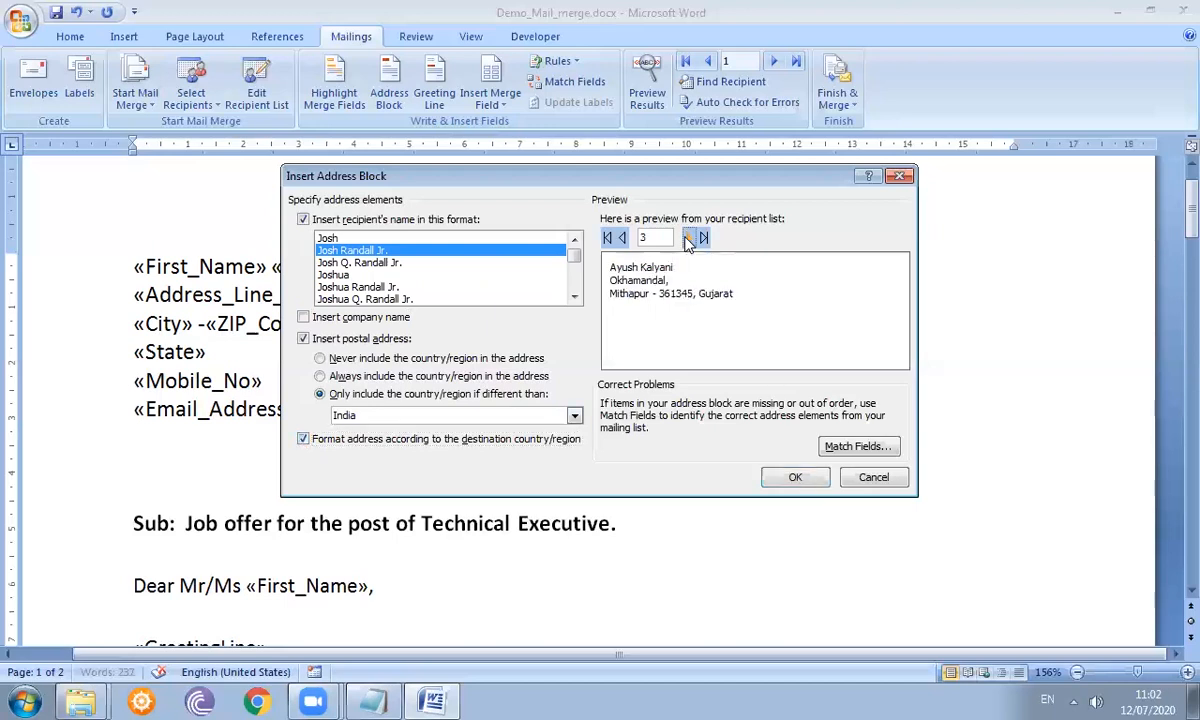
pyautogui.click(688, 238)
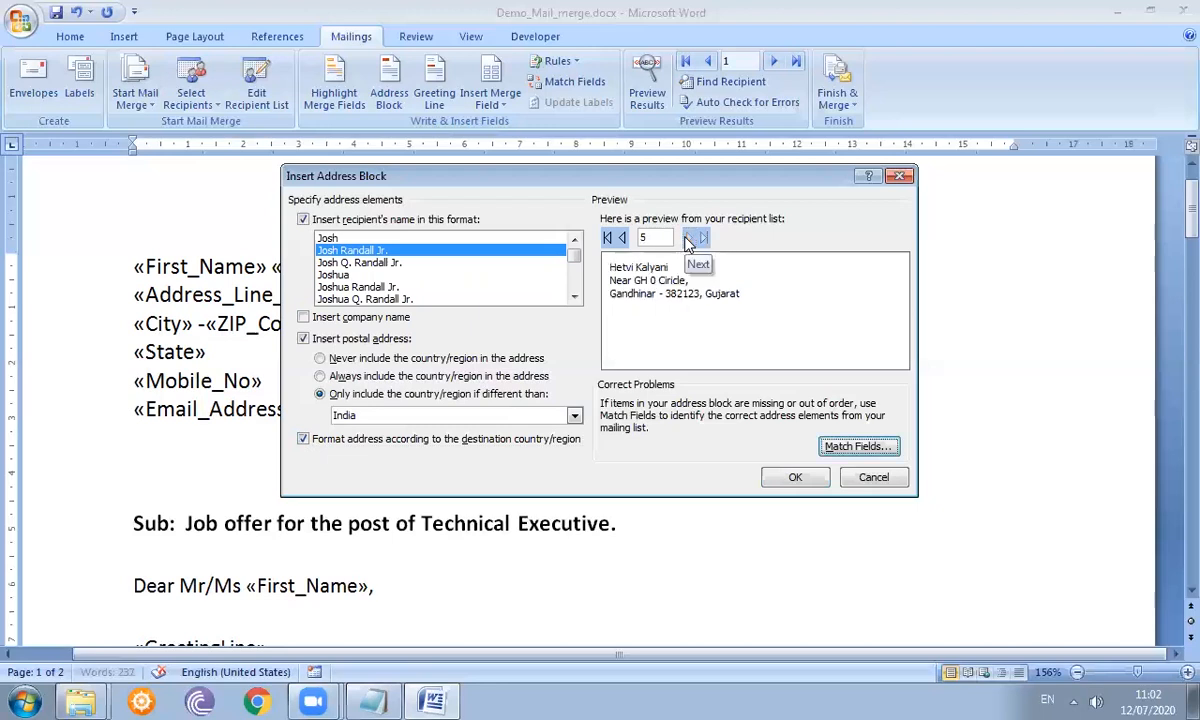
pyautogui.click(622, 239)
pyautogui.click(622, 239)
pyautogui.click(622, 239)
pyautogui.click(622, 239)
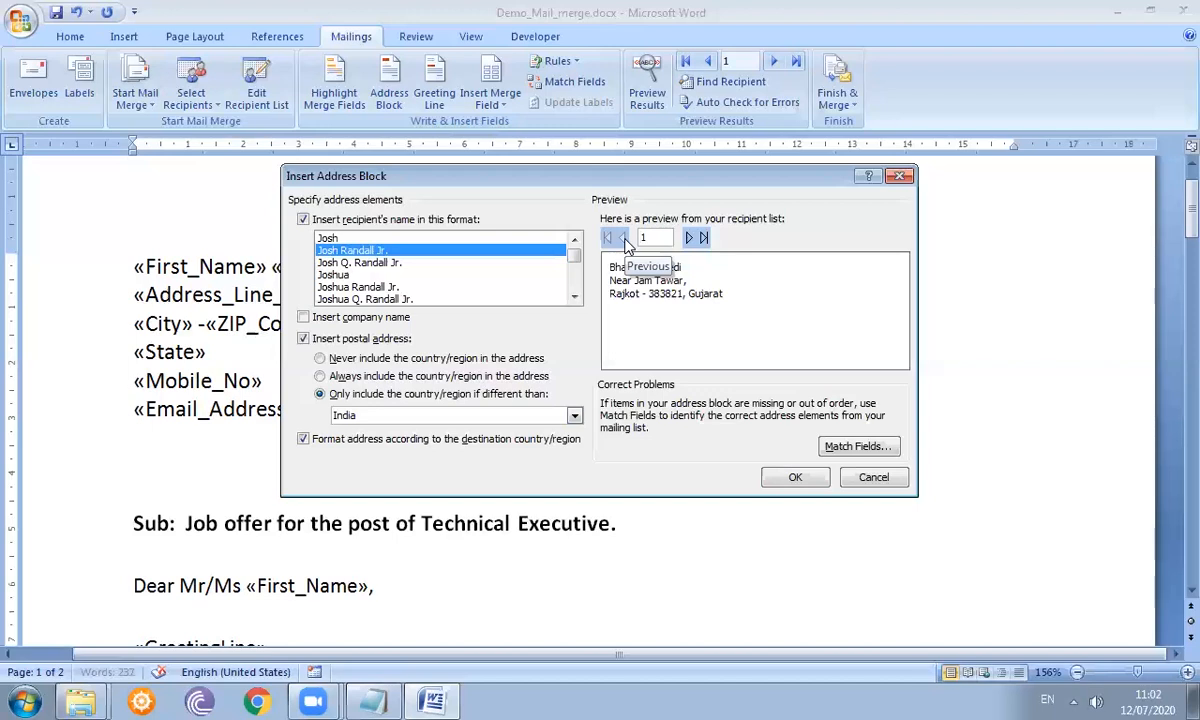
# - Insert the address block below «Email_Address», then delete the accidentally added duplicate
pyautogui.click(795, 479)
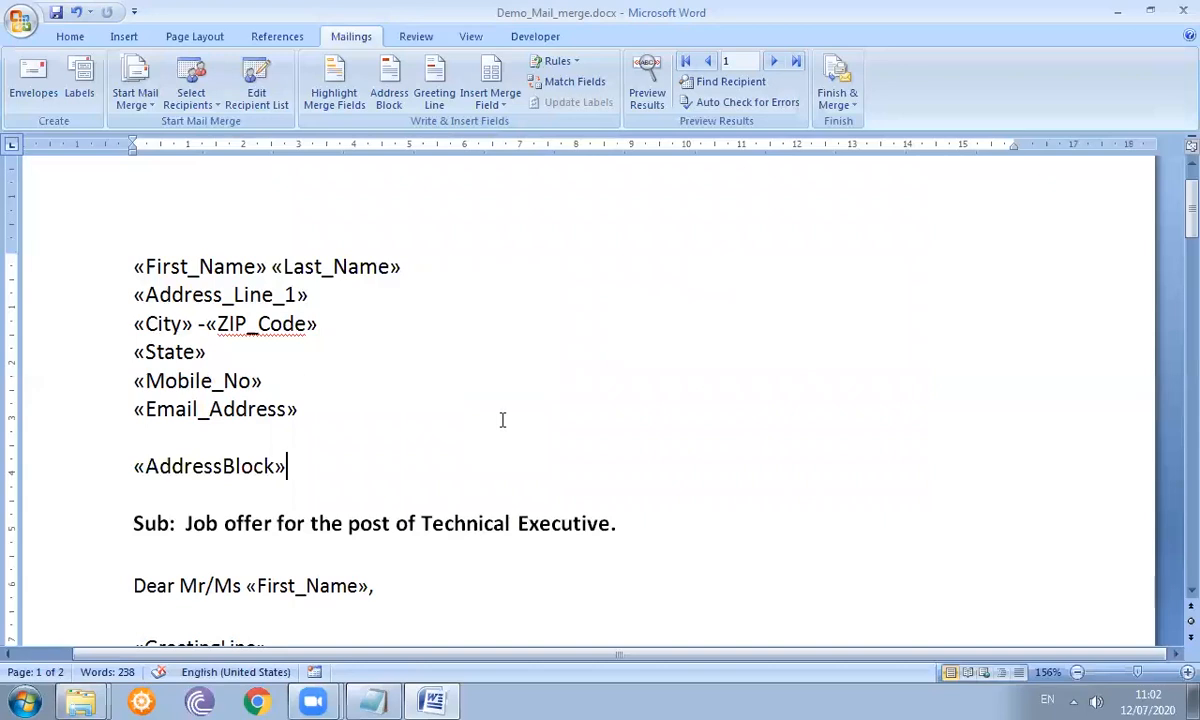
pyautogui.click(387, 105)
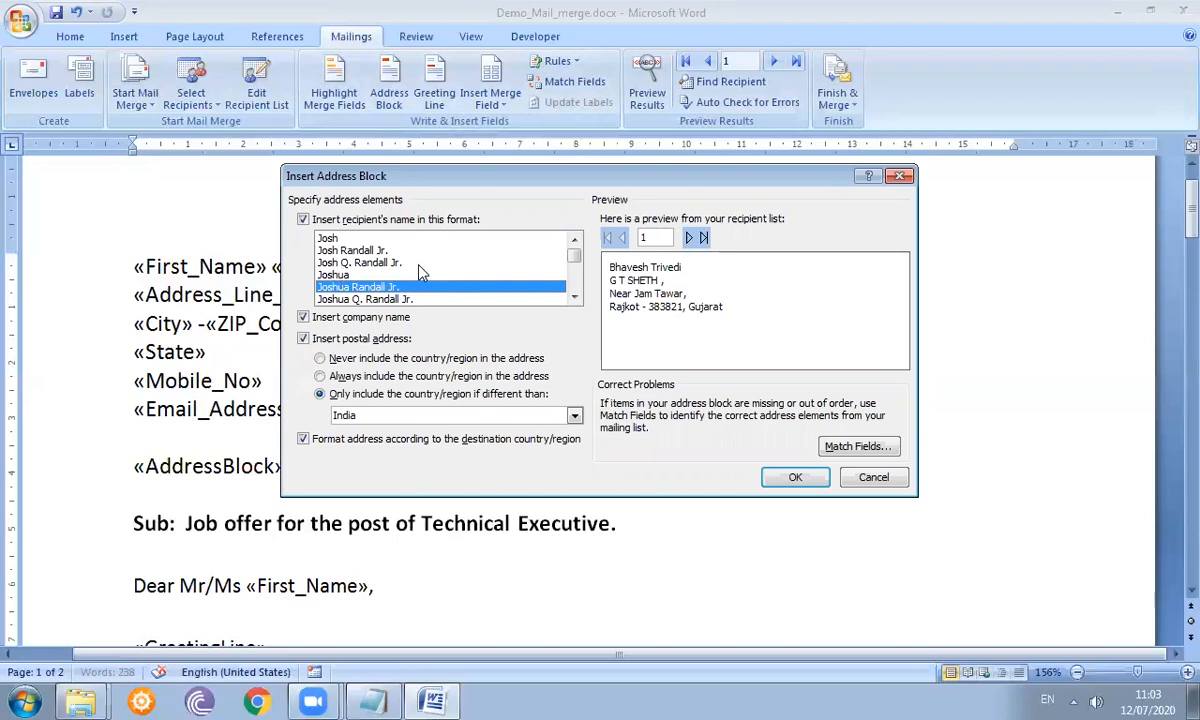
pyautogui.click(795, 478)
pyautogui.hotkey('shift', 'Left')
pyautogui.press('Delete')
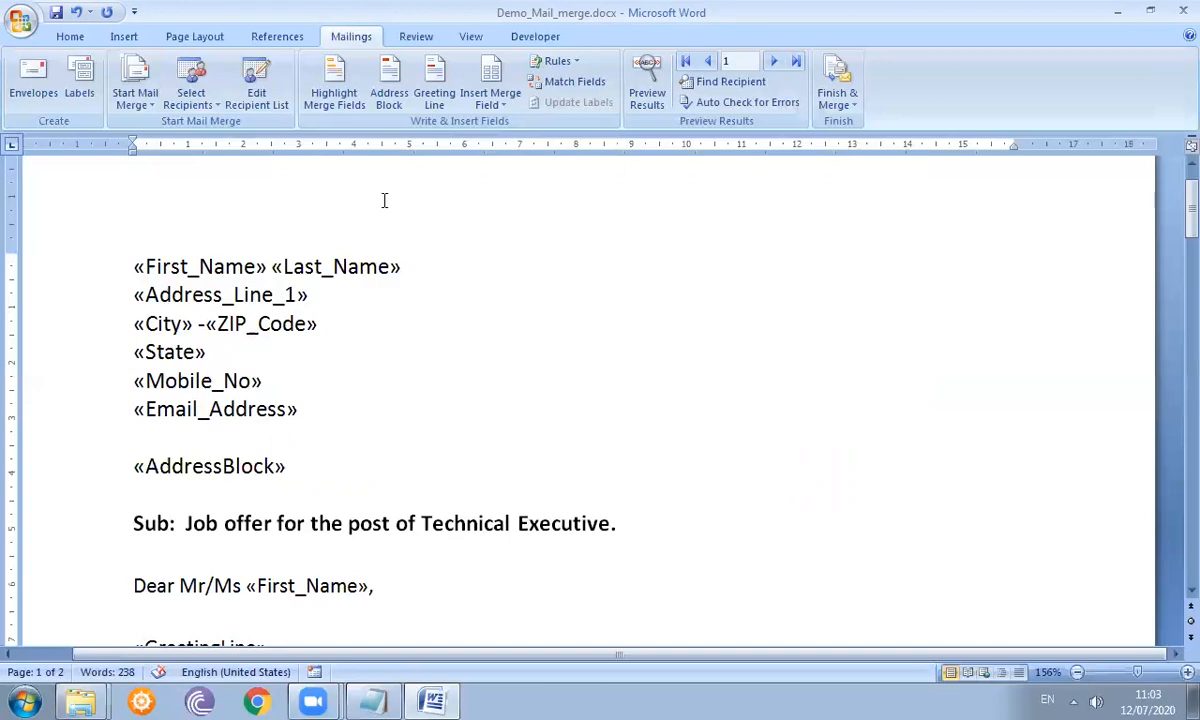
pyautogui.click(340, 106)
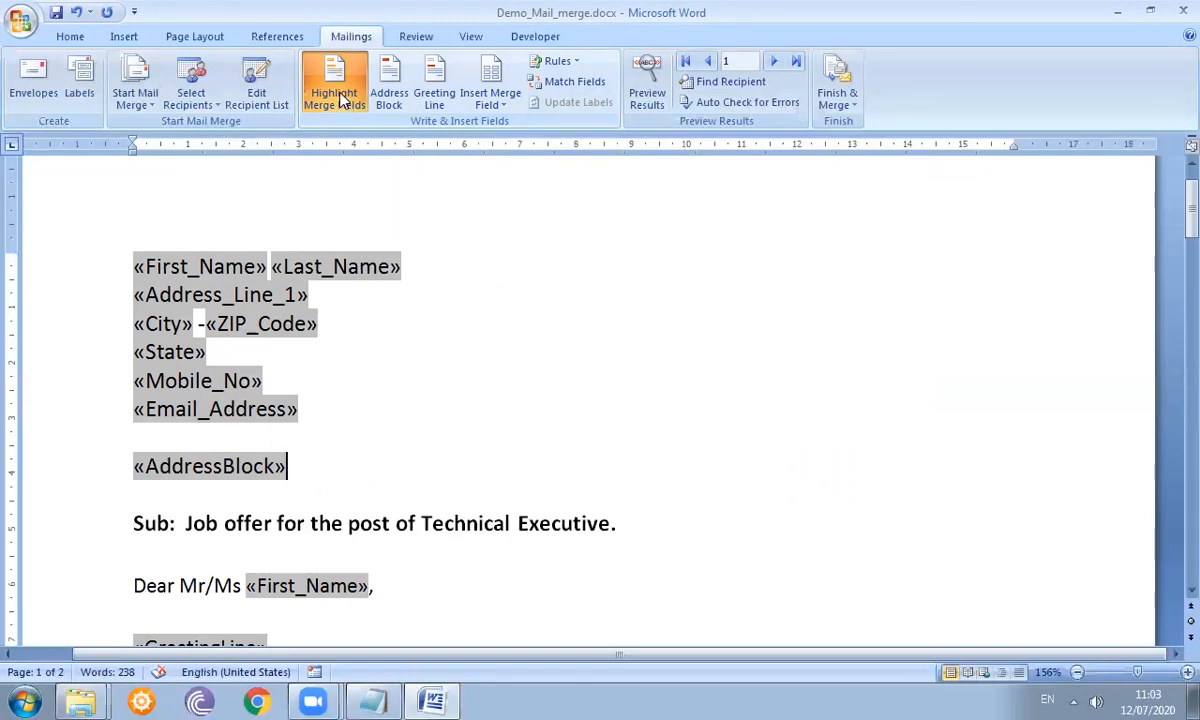
pyautogui.click(340, 98)
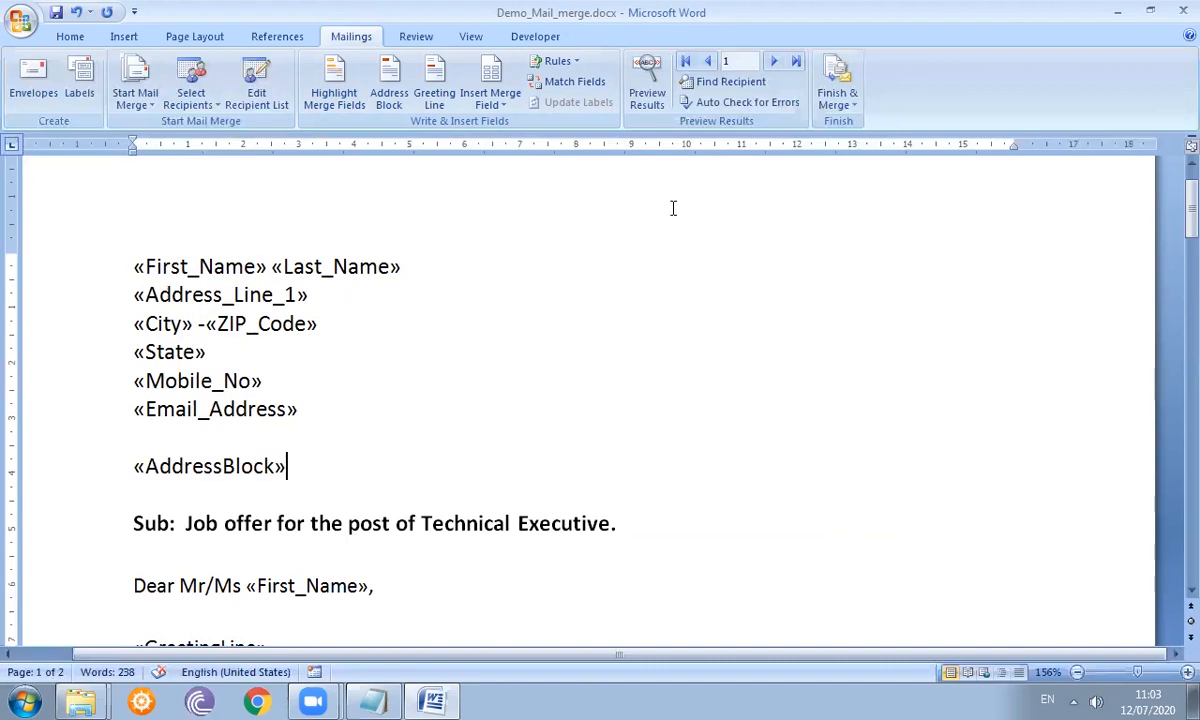
# - Preview merged results and inspect the recipient details, address block and greeting lines
pyautogui.click(647, 88)
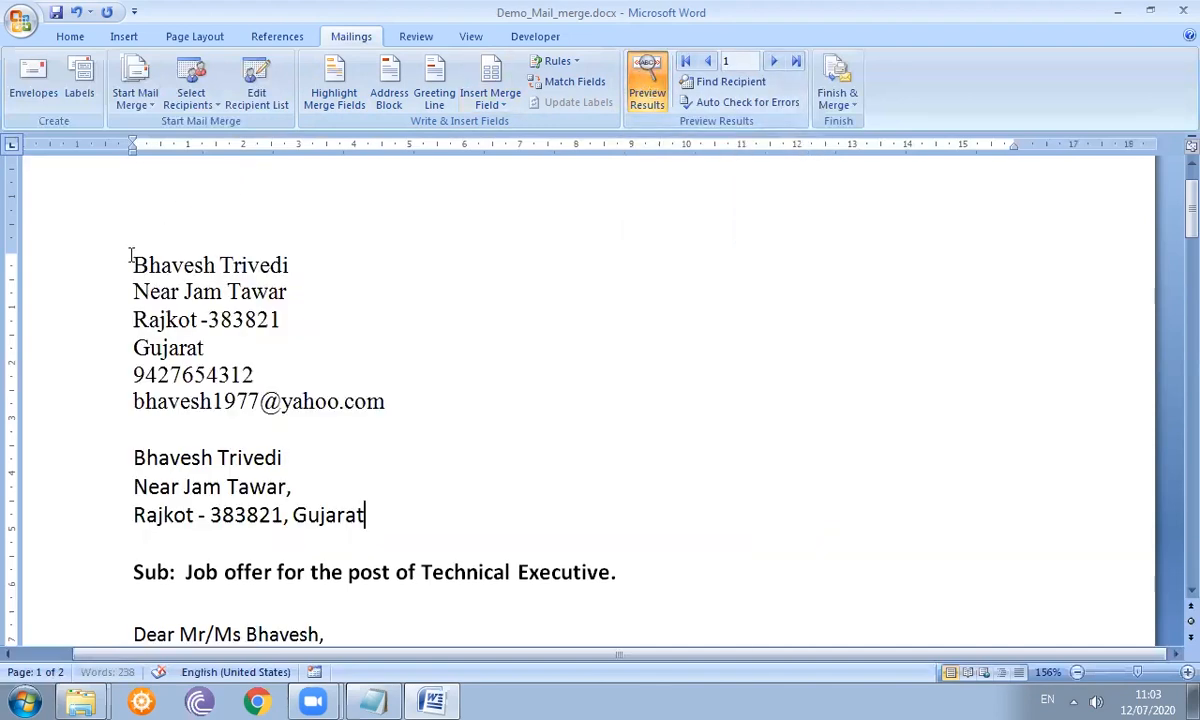
pyautogui.moveTo(131, 263); pyautogui.dragTo(434, 400)
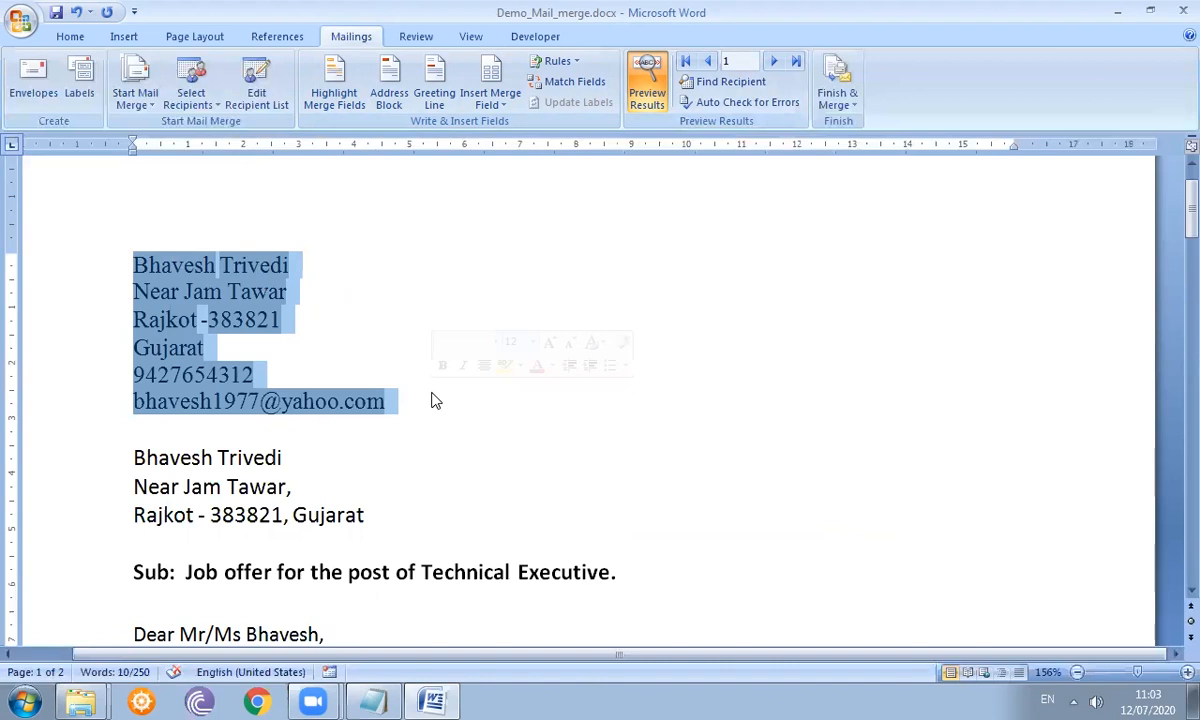
pyautogui.click(140, 458)
pyautogui.moveTo(140, 458); pyautogui.dragTo(383, 528)
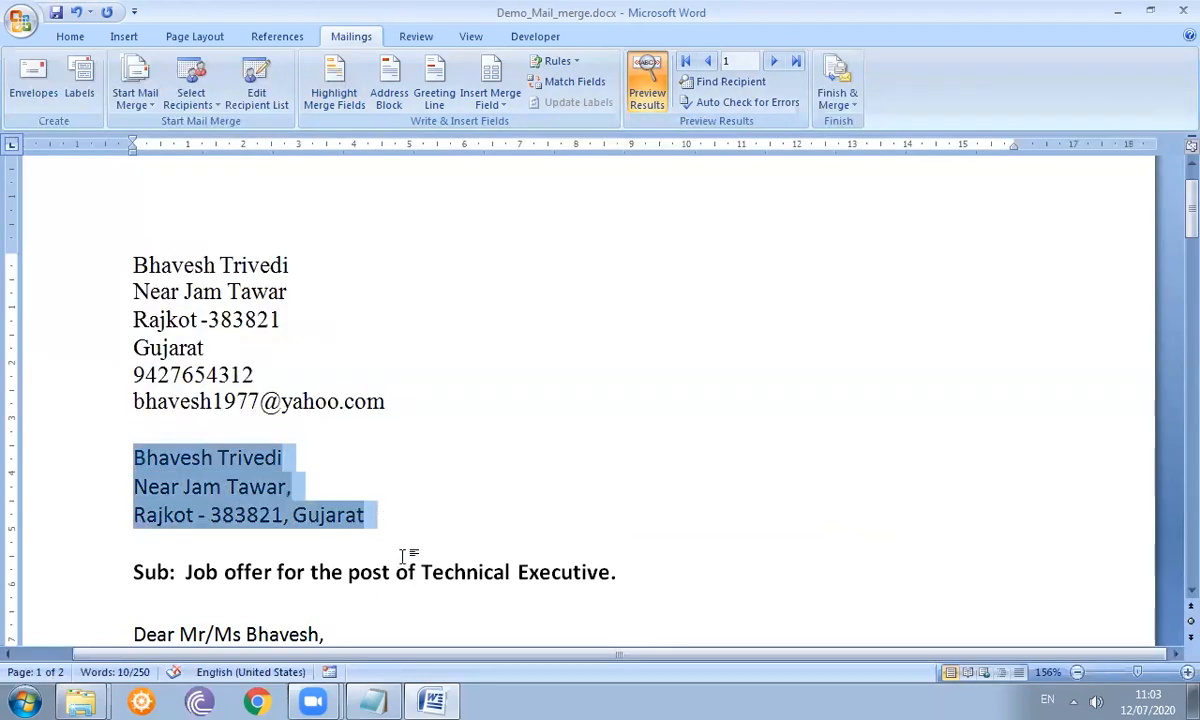
pyautogui.moveTo(1189, 200); pyautogui.dragTo(1175, 250)
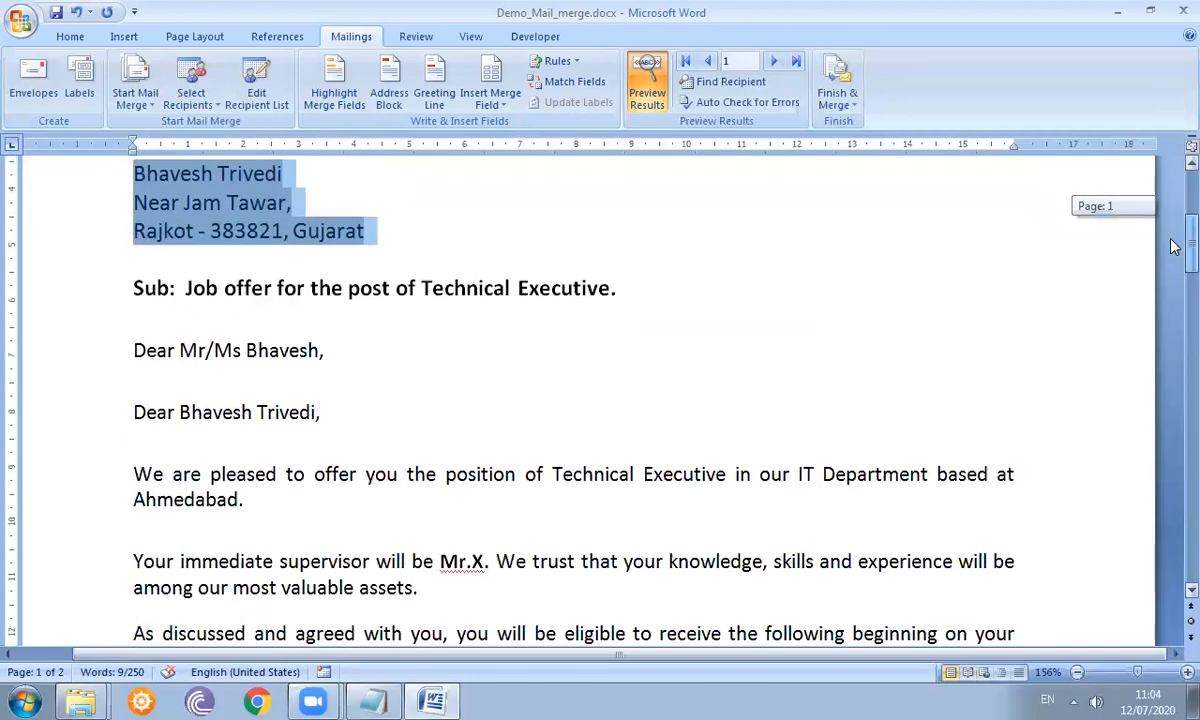
pyautogui.click(352, 351)
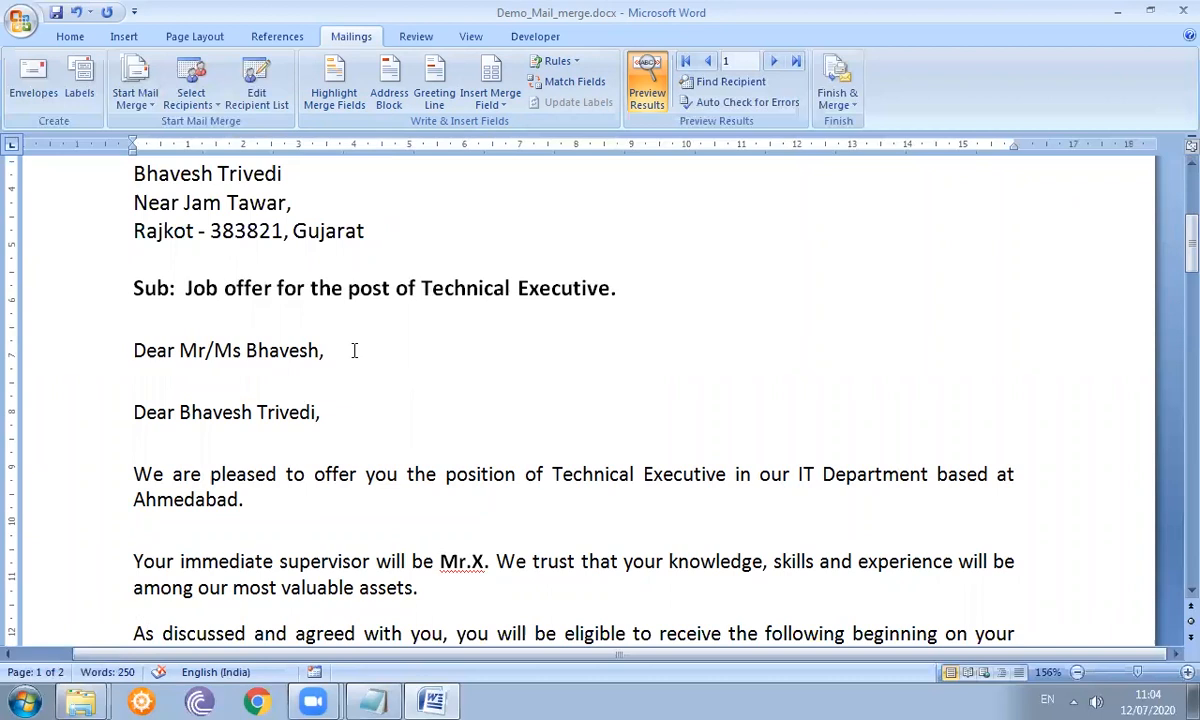
pyautogui.click(362, 401)
# - Advance the merged preview to the fifth recipient's letter
pyautogui.click(774, 63)
pyautogui.click(774, 63)
pyautogui.click(774, 63)
pyautogui.click(774, 63)
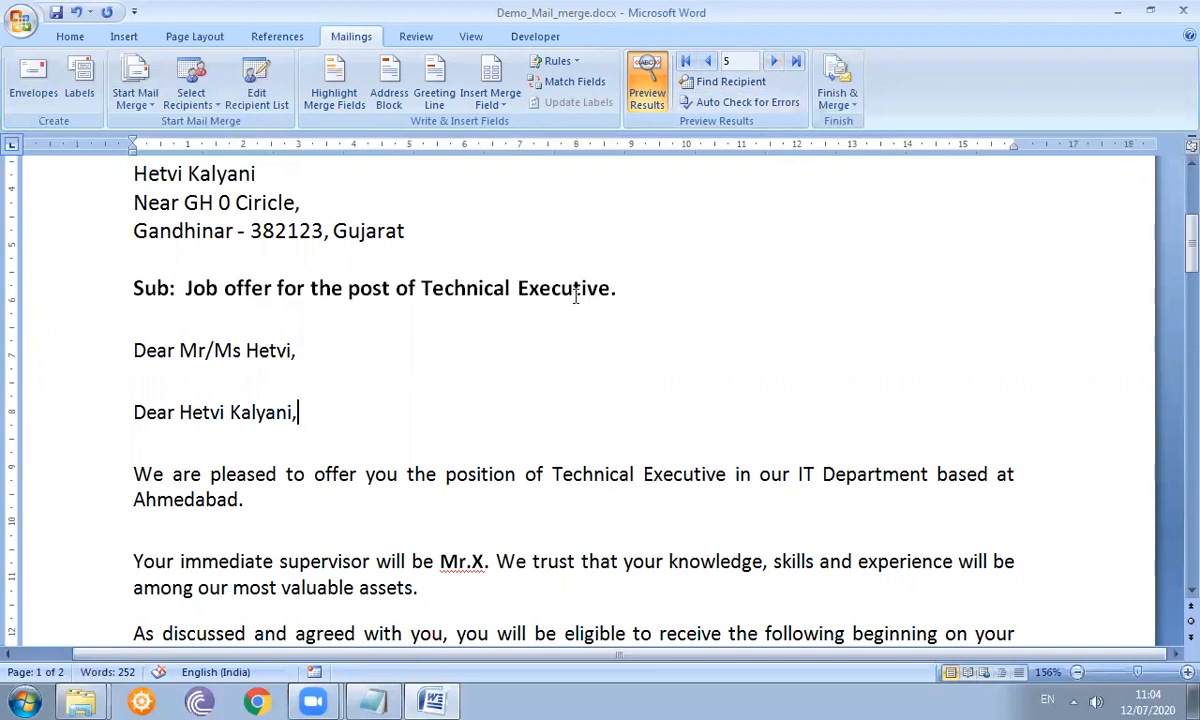
pyautogui.moveTo(1174, 234); pyautogui.dragTo(1174, 353)
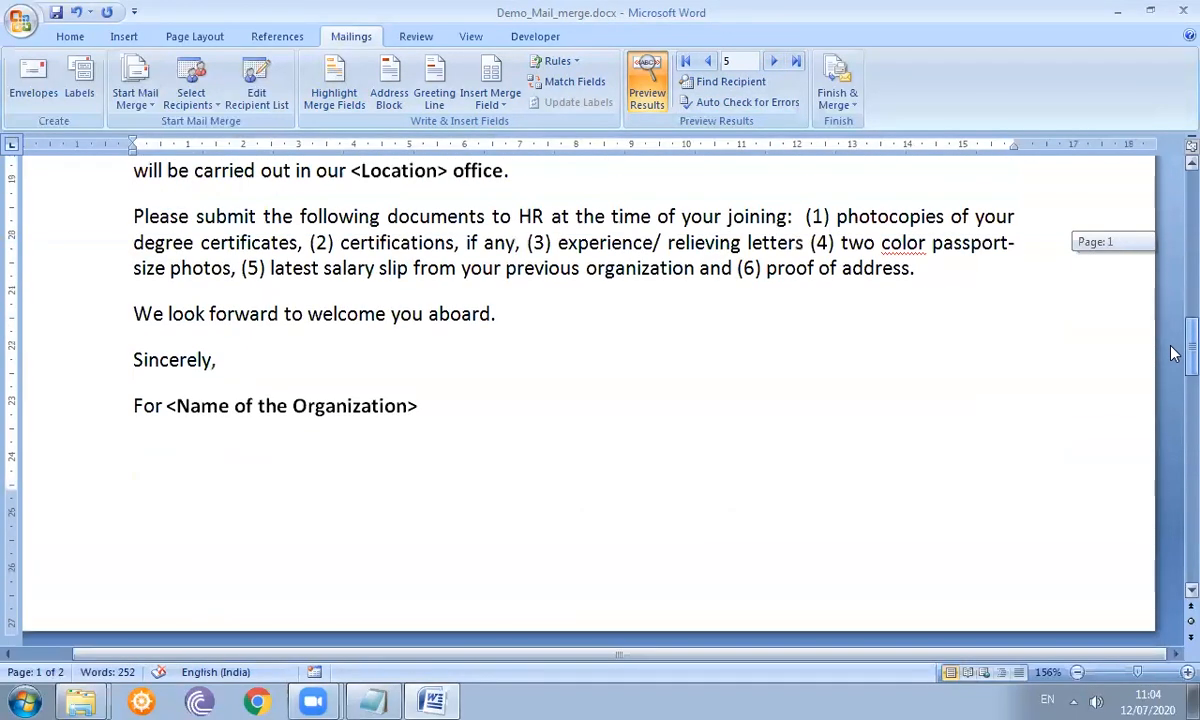
# - Paste the <Designation> placeholder on the line below 'For <Name of the Organization>', then return to the top
pyautogui.click(189, 459)
pyautogui.write('<Designation>')
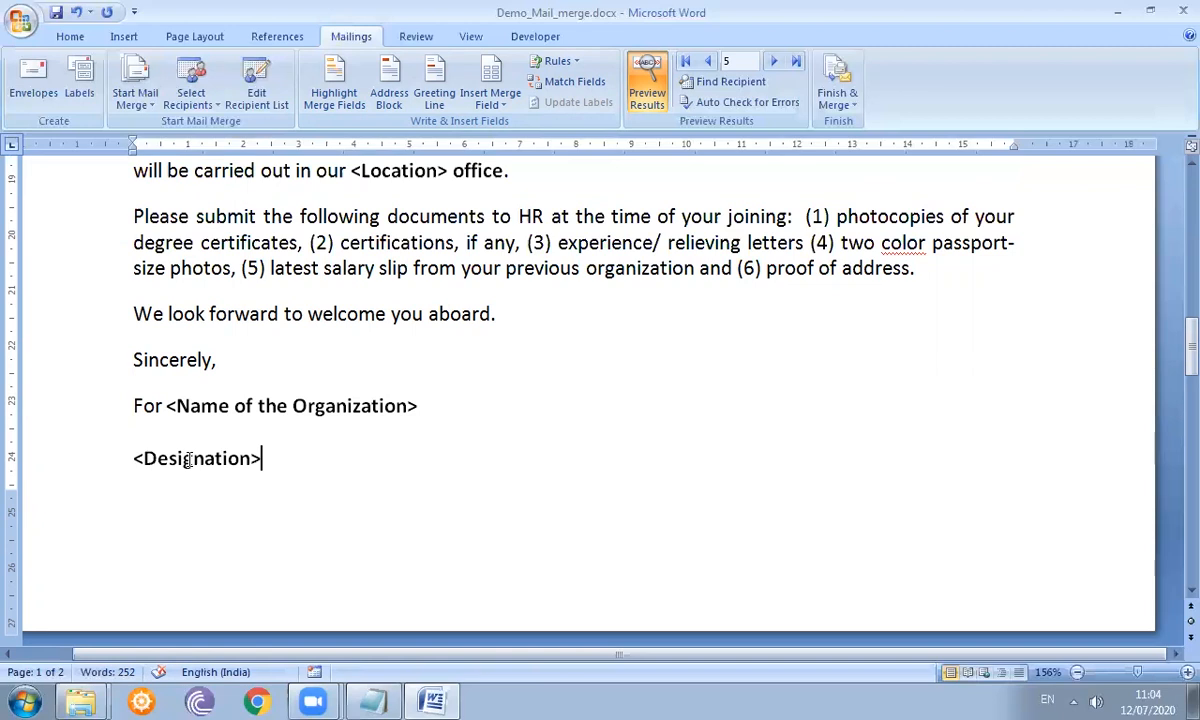
pyautogui.moveTo(1175, 355); pyautogui.dragTo(1175, 133)
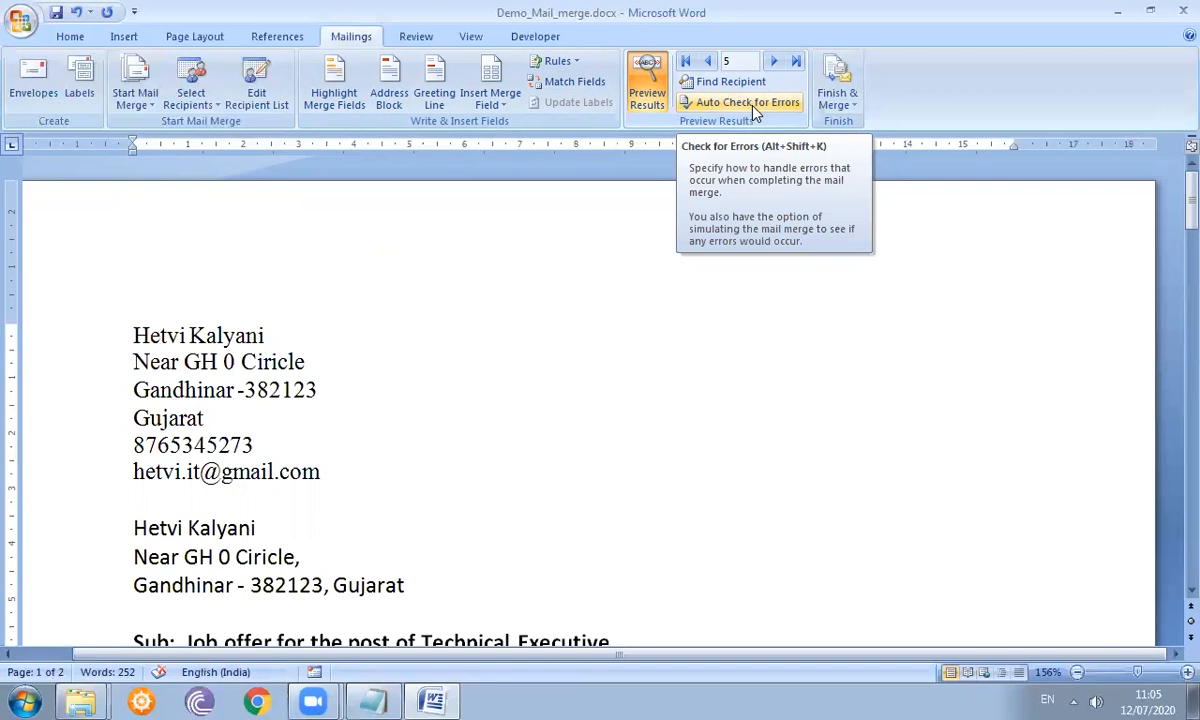
# - Choose Finish & Merge > Edit Individual Documents to merge the letters into a new document
pyautogui.click(841, 108)
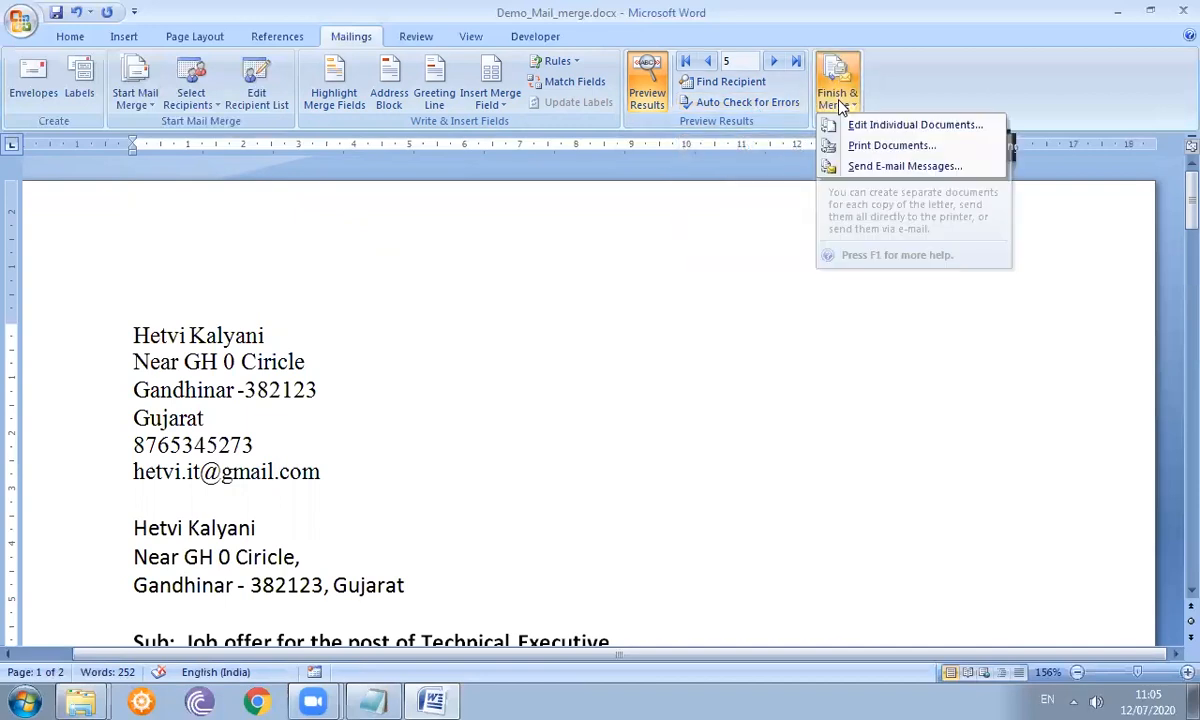
pyautogui.click(884, 134)
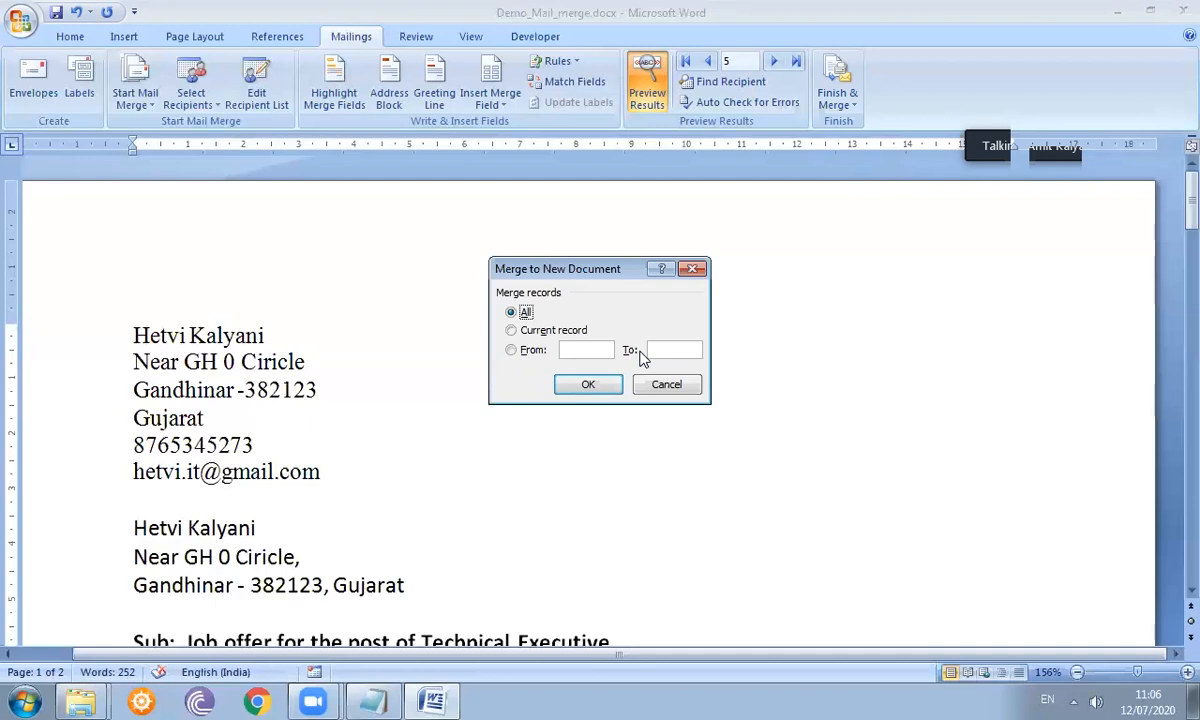
# - After trying the From and Current record options, merge All records into Letters1
pyautogui.click(511, 350)
pyautogui.click(512, 332)
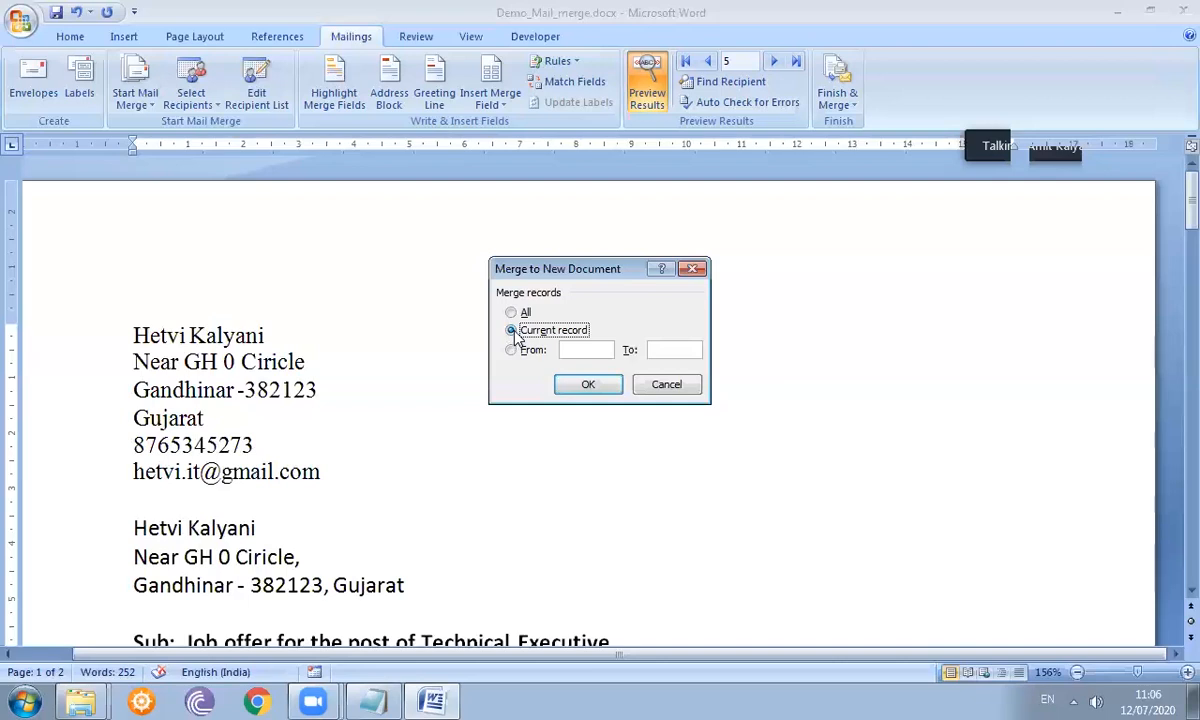
pyautogui.click(512, 314)
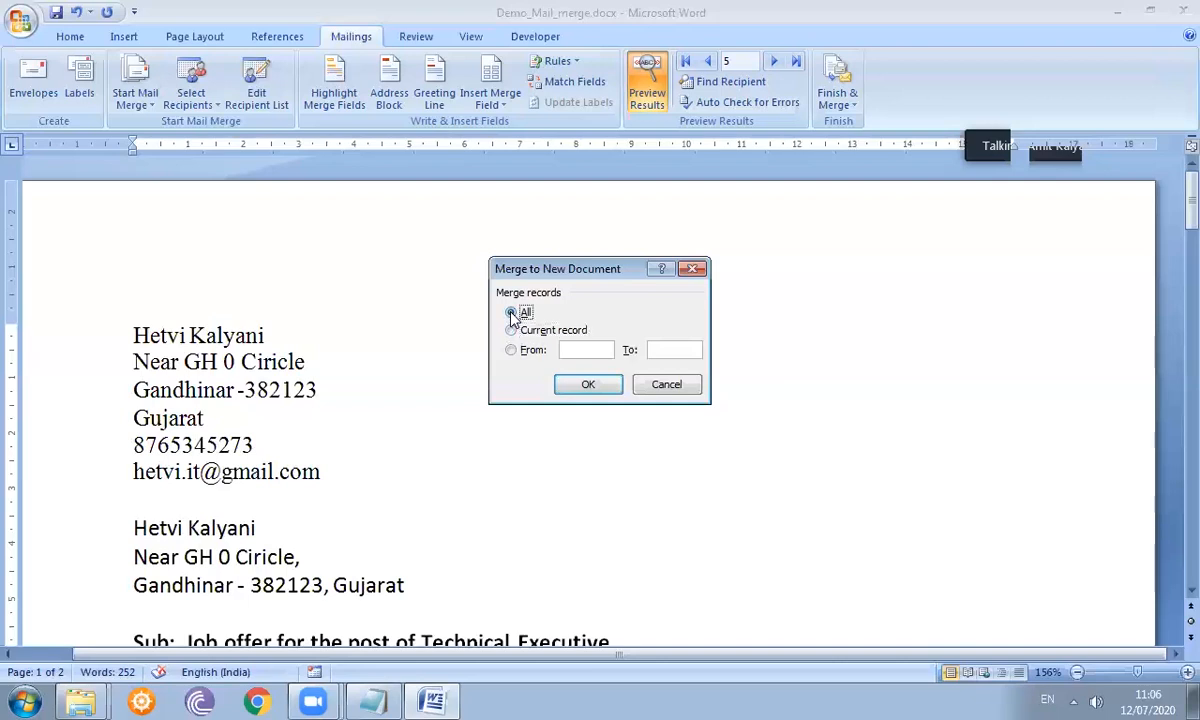
pyautogui.click(587, 386)
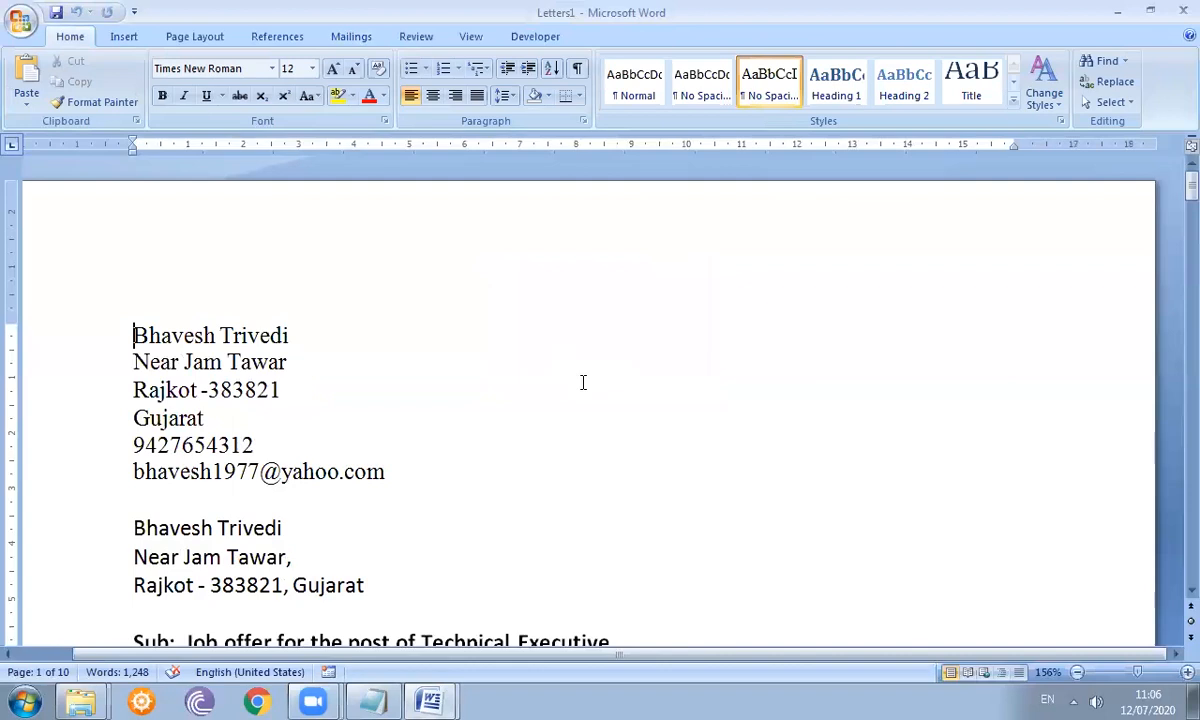
# - Page through Letters1 from the first letter to the fifth recipient's letter
pyautogui.press('pagedown')
pyautogui.press('pagedown')
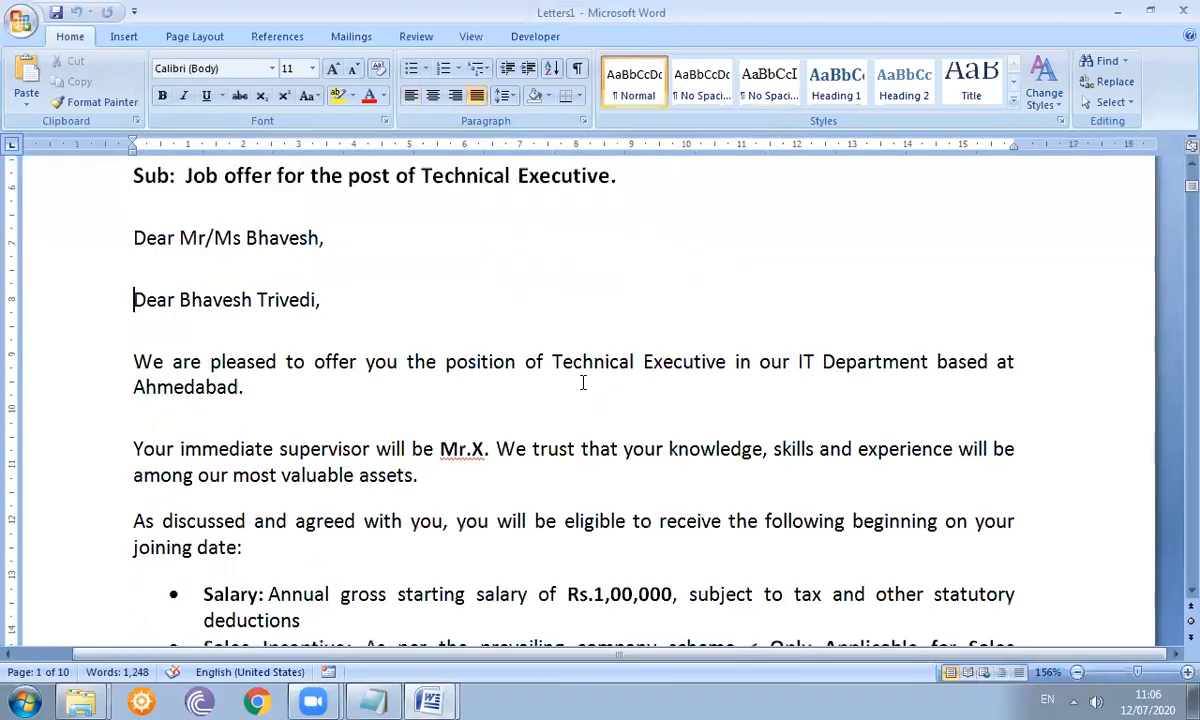
pyautogui.hotkey('ctrl', 'pagedown')
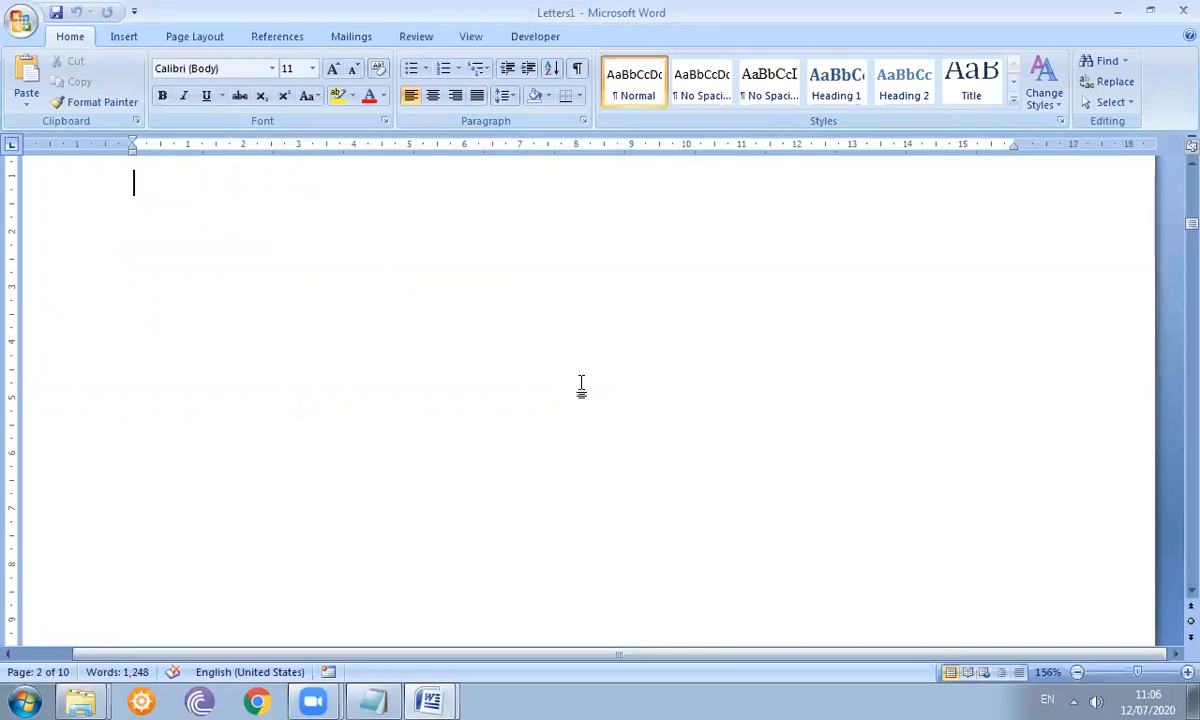
pyautogui.hotkey('ctrl', 'pagedown')
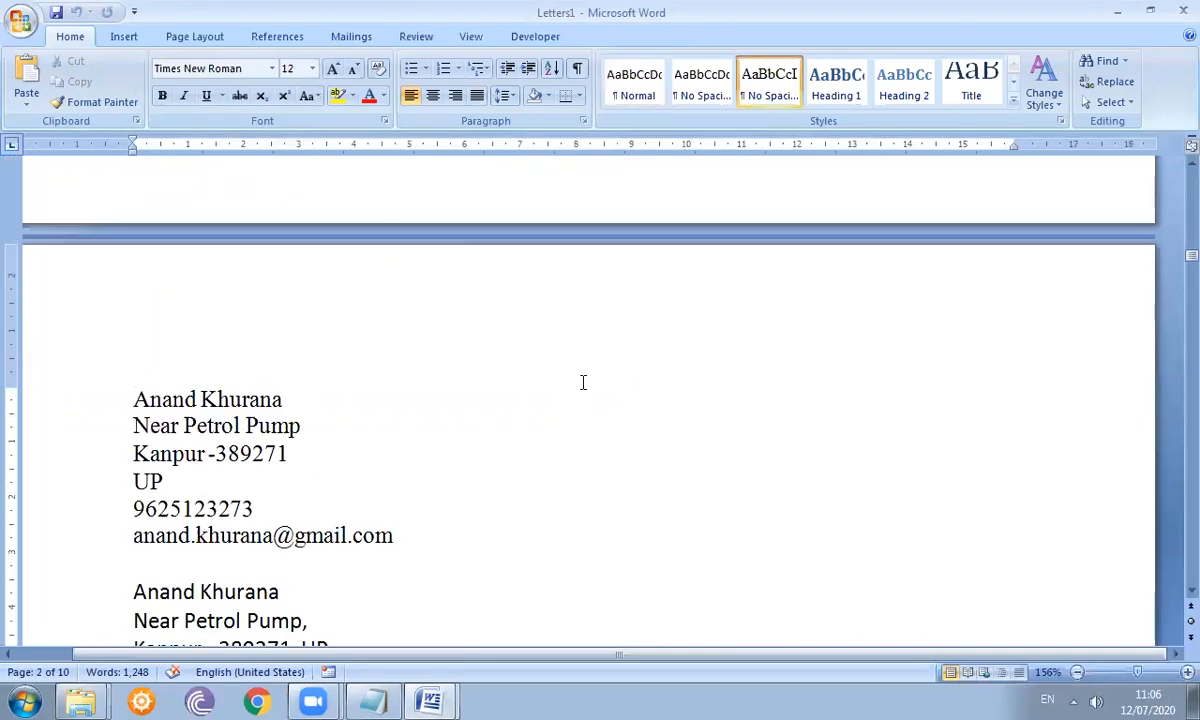
pyautogui.press('pagedown')
pyautogui.press('pagedown')
pyautogui.press('pagedown')
pyautogui.press('pagedown')
pyautogui.press('pagedown')
pyautogui.press('pagedown')
pyautogui.press('pagedown')
pyautogui.press('pagedown')
pyautogui.press('pagedown')
pyautogui.press('pagedown')
pyautogui.press('pagedown')
pyautogui.press('pagedown')
pyautogui.press('pagedown')
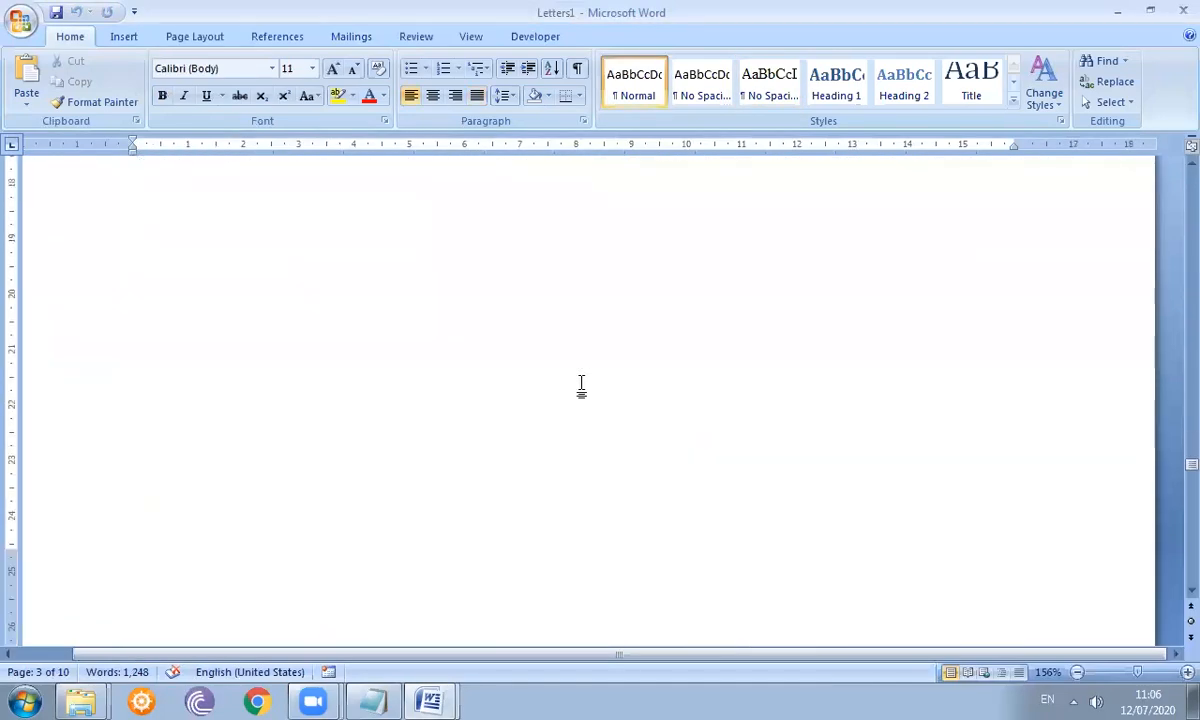
pyautogui.press('pagedown')
pyautogui.press('pagedown')
pyautogui.press('pagedown')
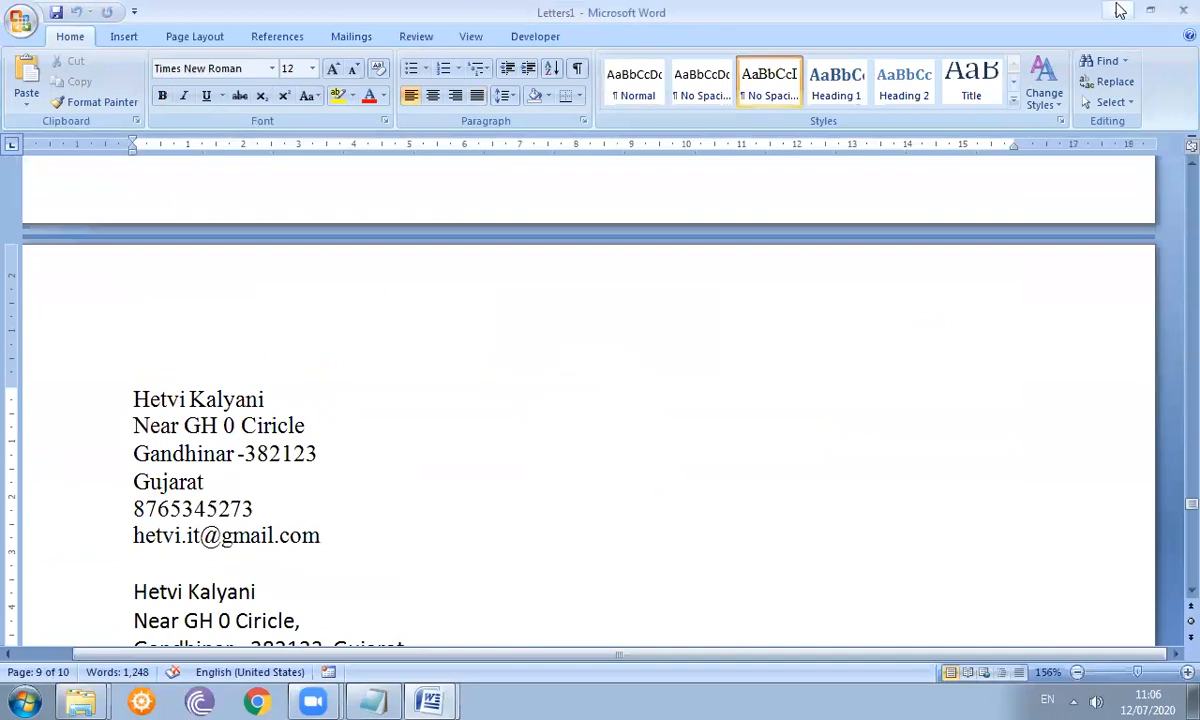
# - Back on the template, start a print merge, then cancel the Merge to Printer prompt
pyautogui.click(1118, 11)
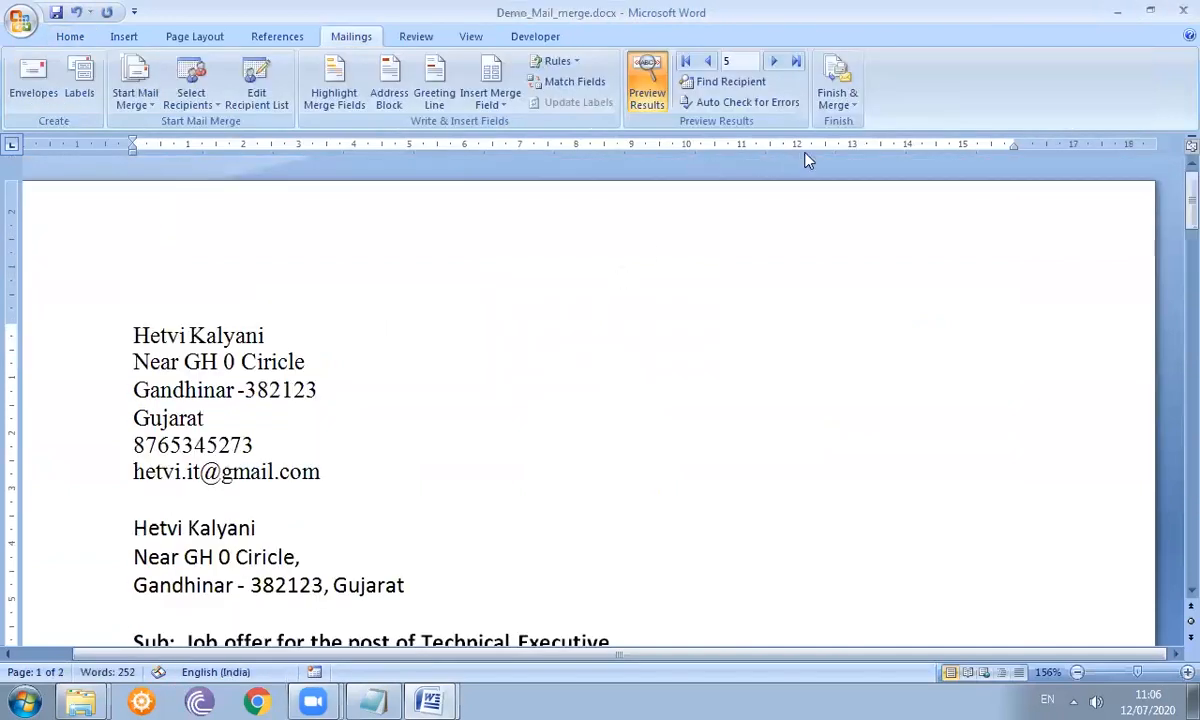
pyautogui.click(834, 108)
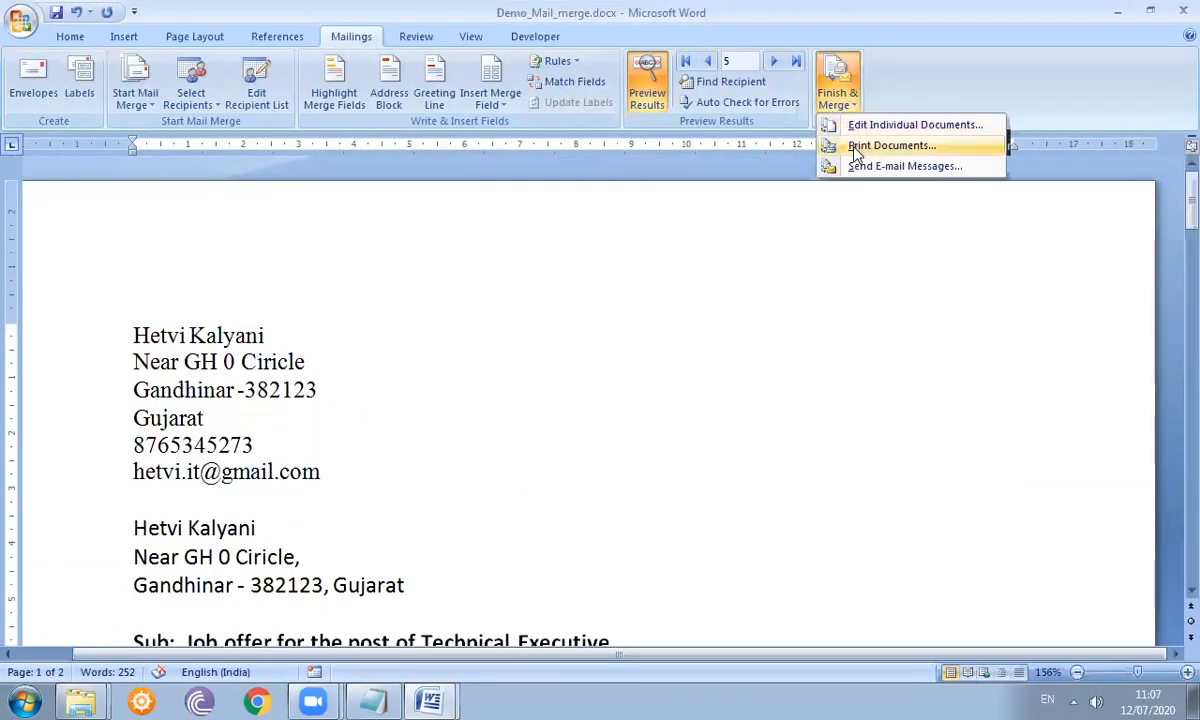
pyautogui.click(858, 147)
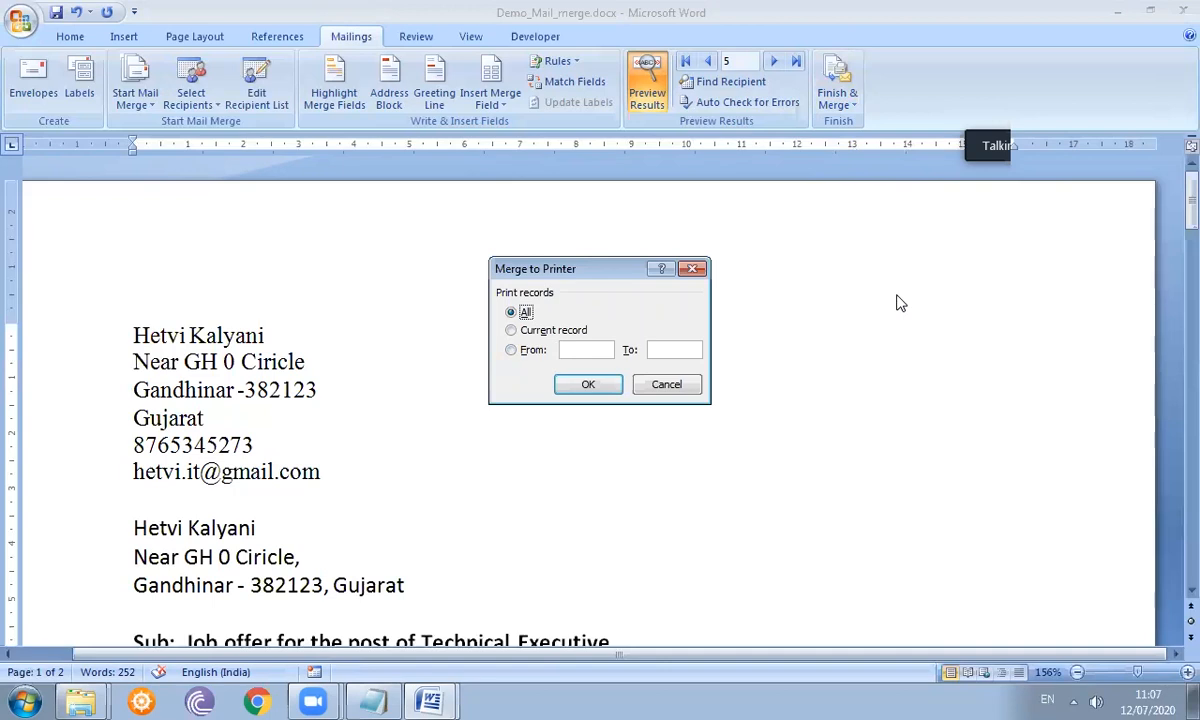
pyautogui.click(435, 692)
pyautogui.click(460, 664)
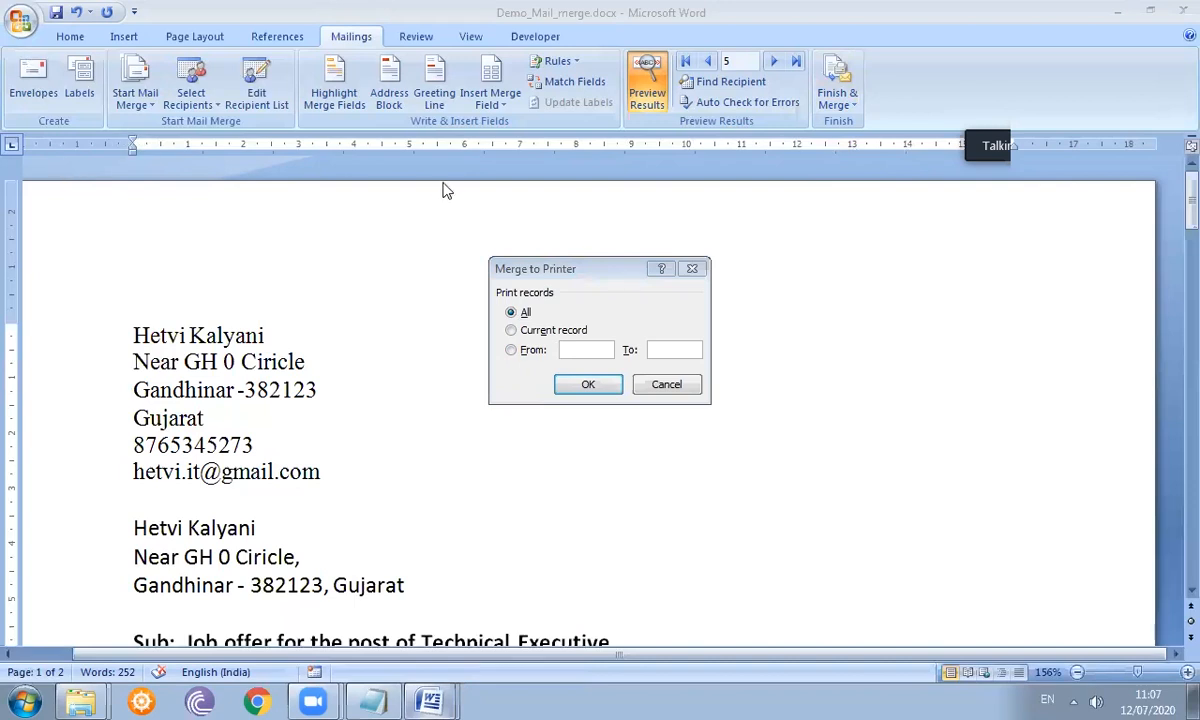
pyautogui.click(432, 698)
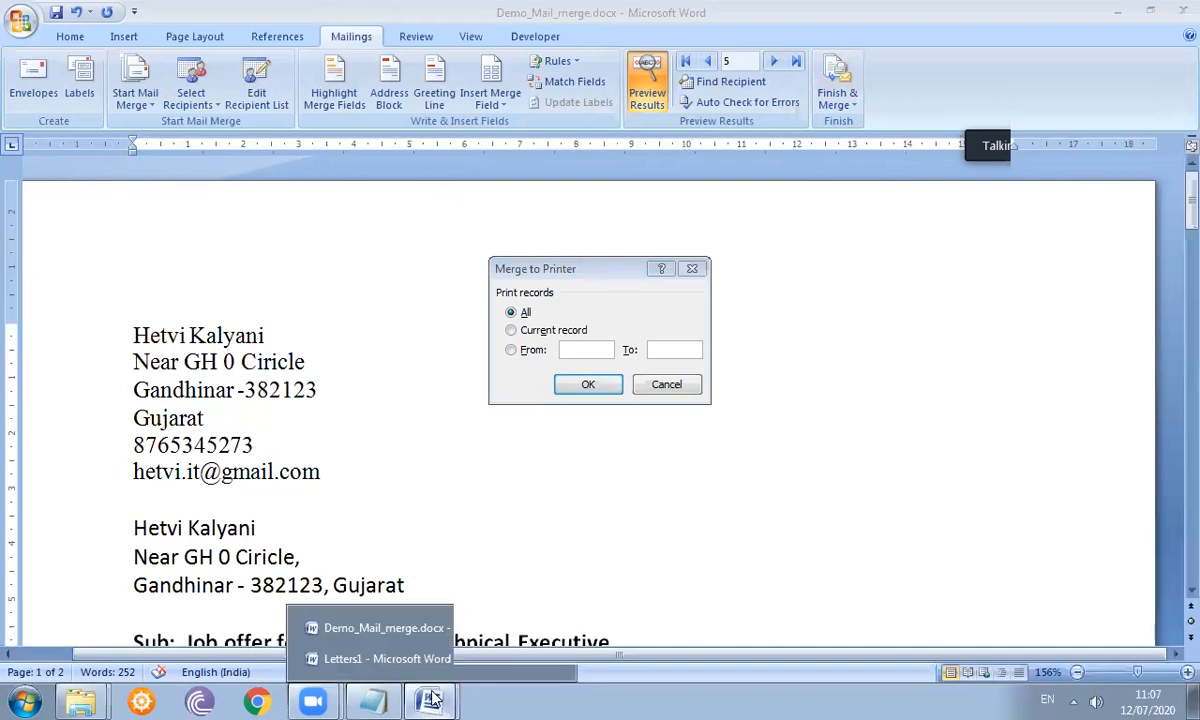
pyautogui.click(422, 659)
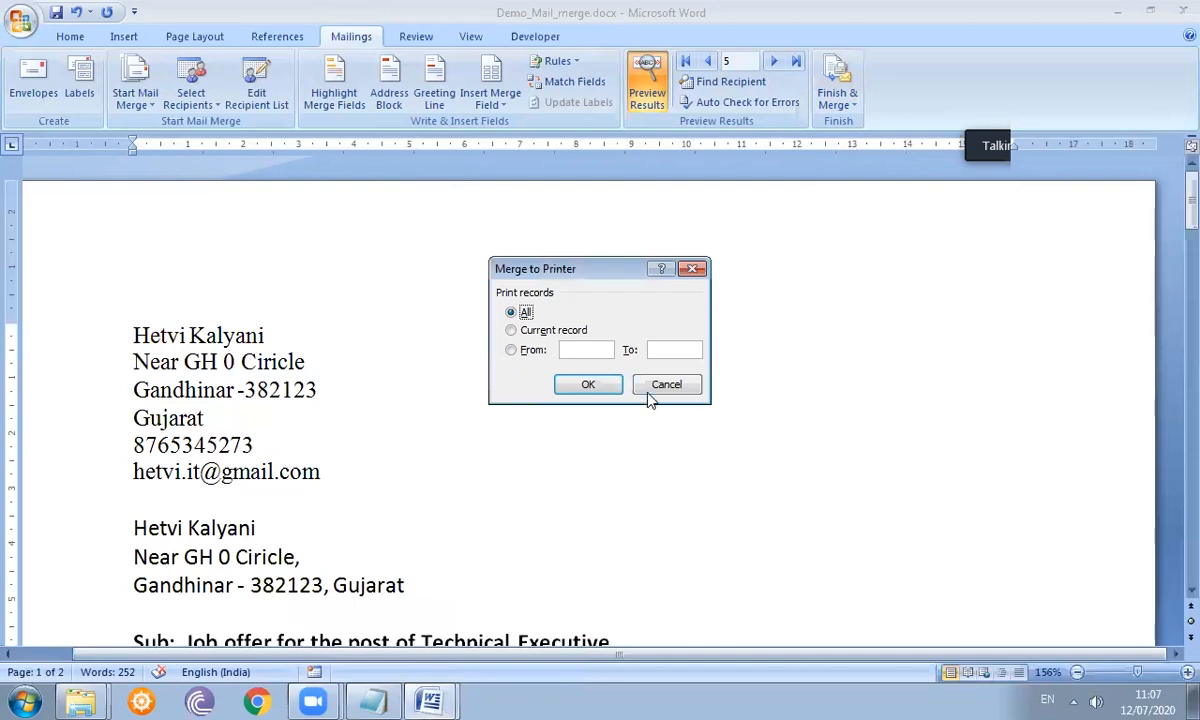
pyautogui.click(652, 390)
# - Look at Letters1's Save As options without saving, then minimize Letters1
pyautogui.click(428, 700)
pyautogui.click(405, 662)
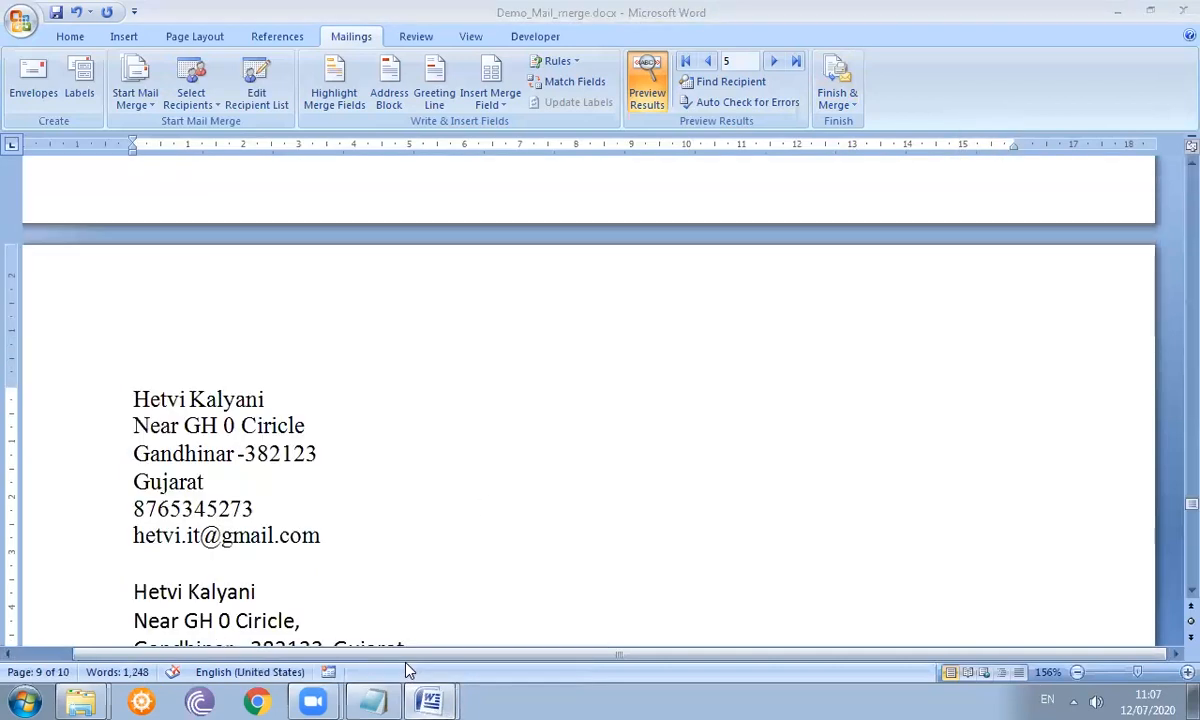
pyautogui.click(14, 20)
pyautogui.moveTo(55, 192)
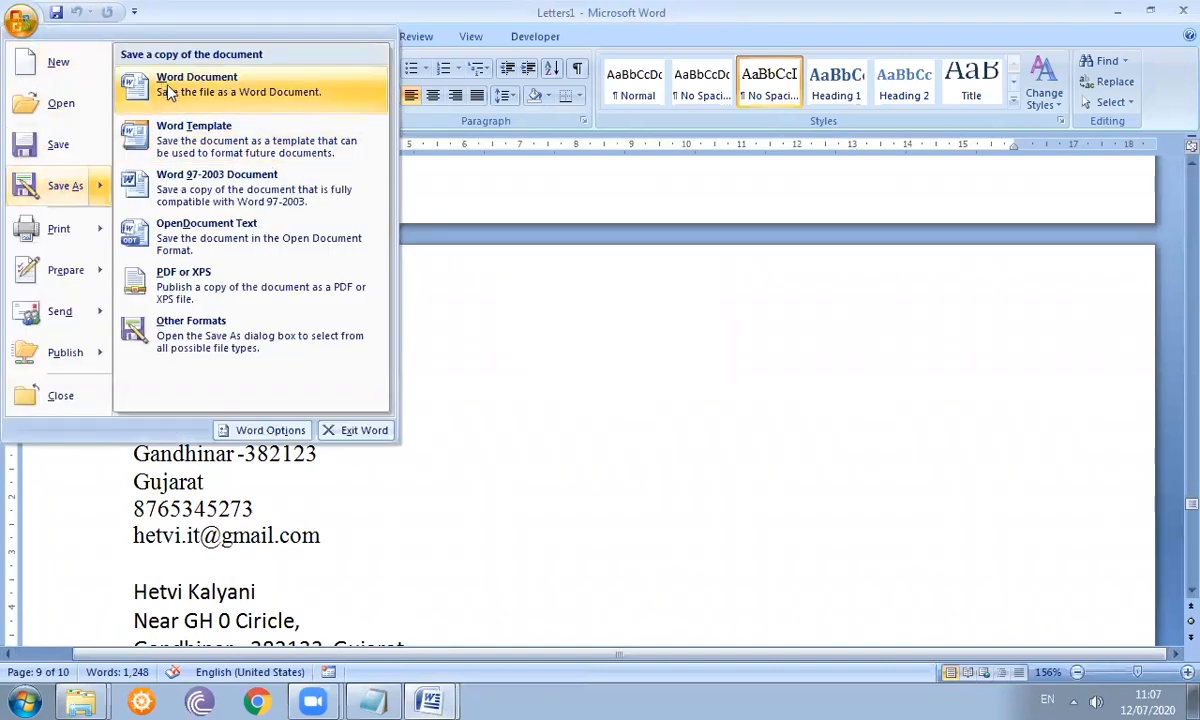
pyautogui.click(707, 409)
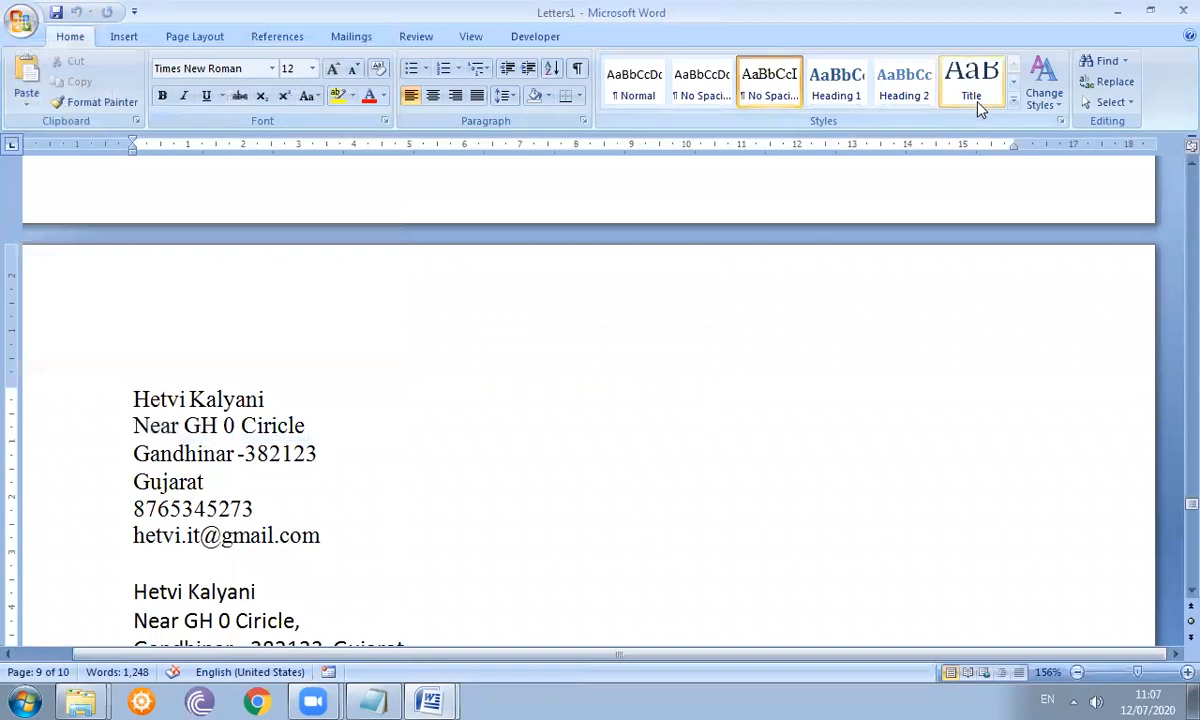
pyautogui.click(1119, 9)
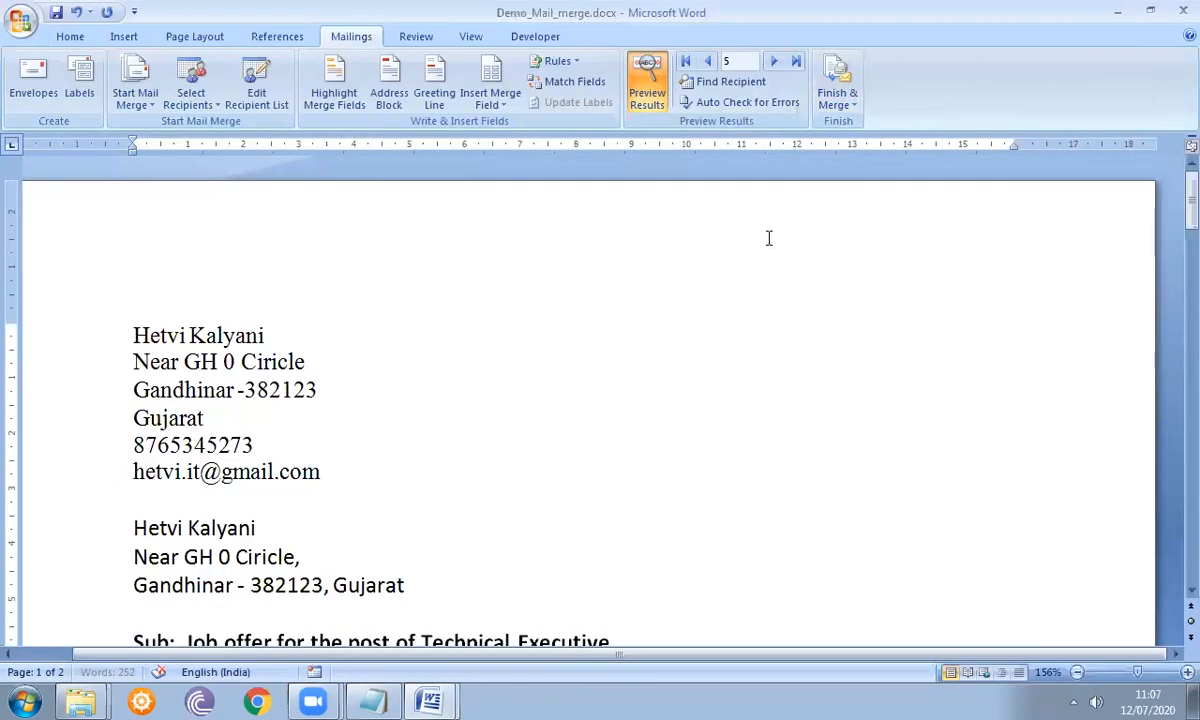
pyautogui.click(826, 115)
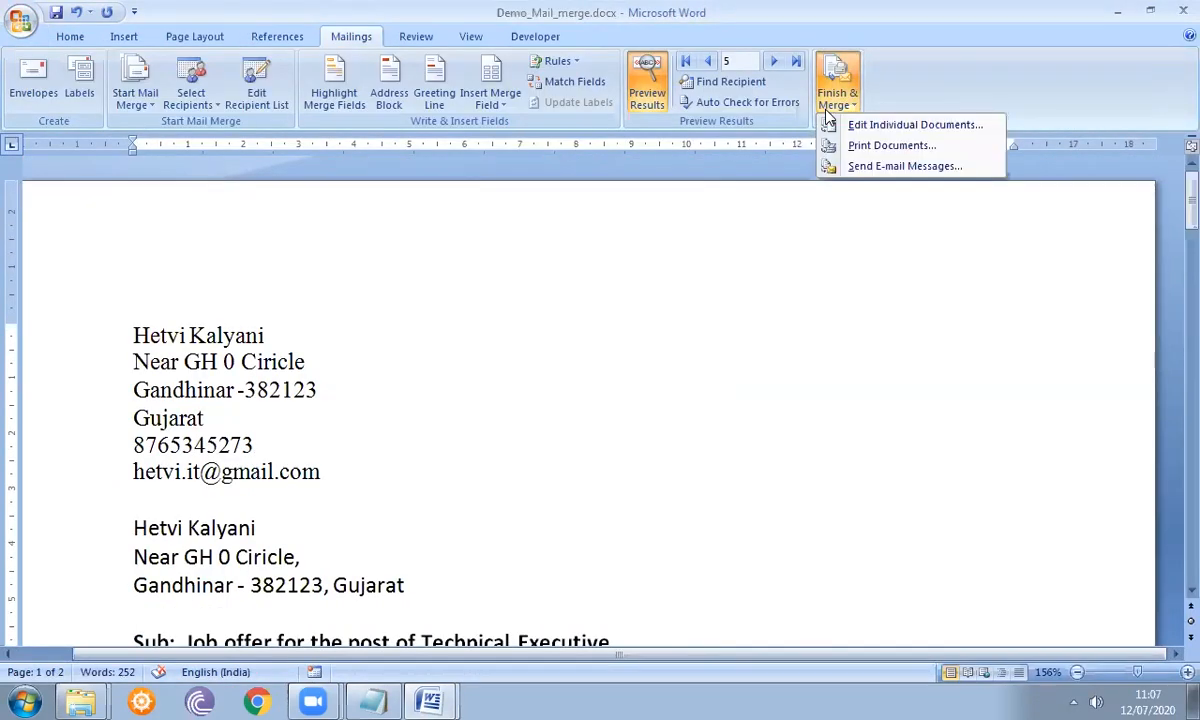
pyautogui.click(855, 146)
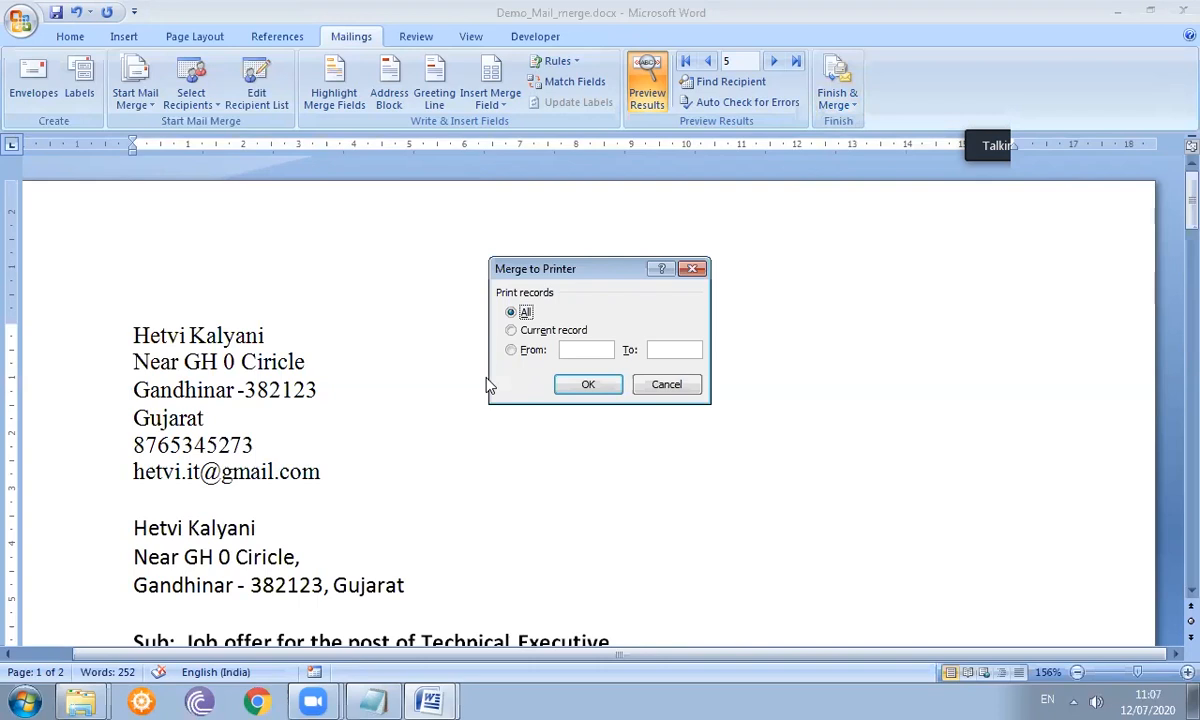
pyautogui.click(585, 386)
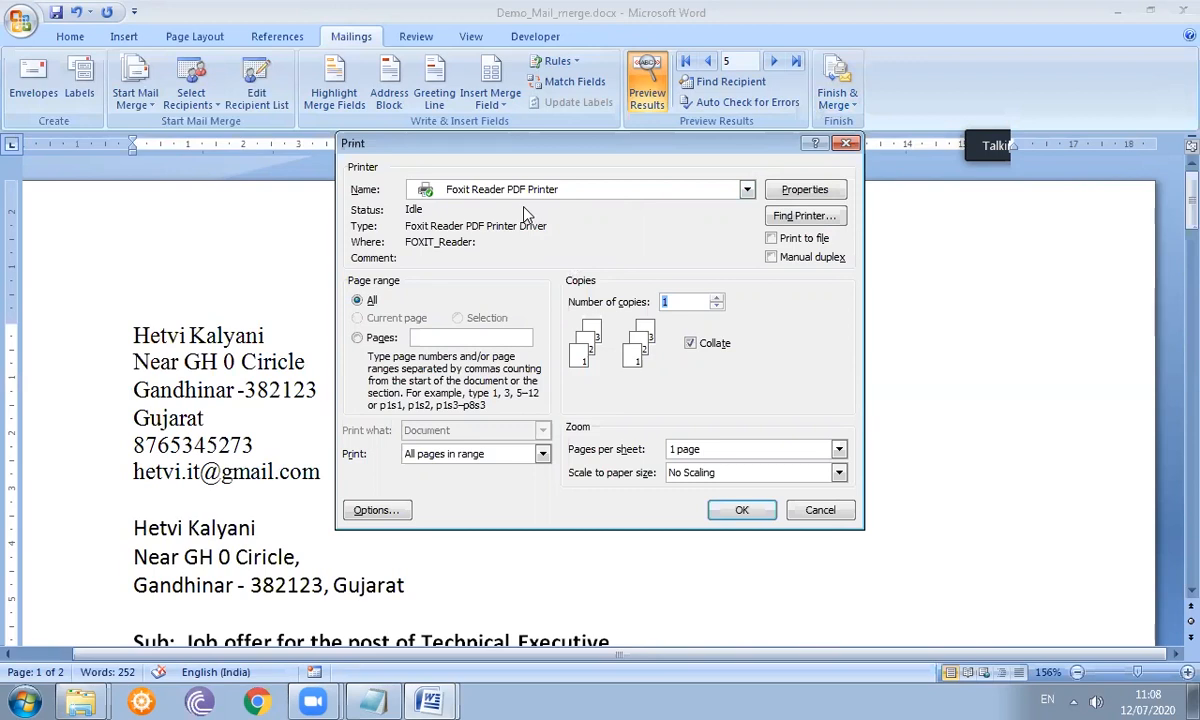
pyautogui.click(746, 190)
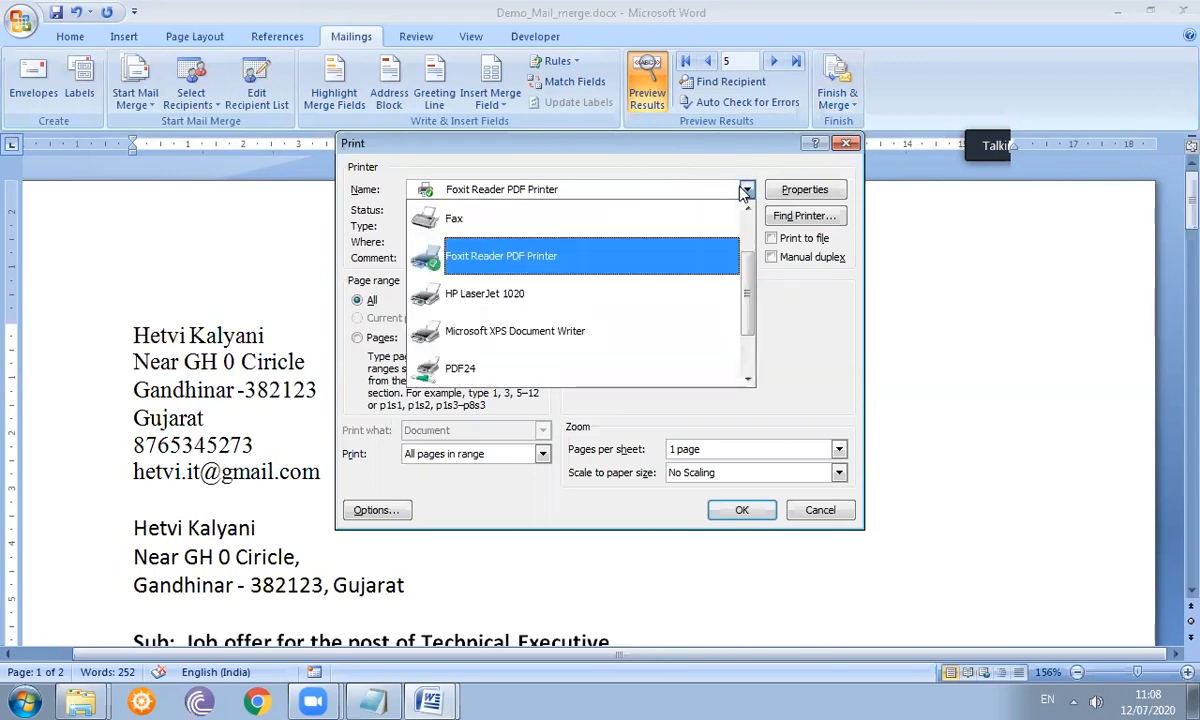
pyautogui.click(746, 190)
pyautogui.click(747, 191)
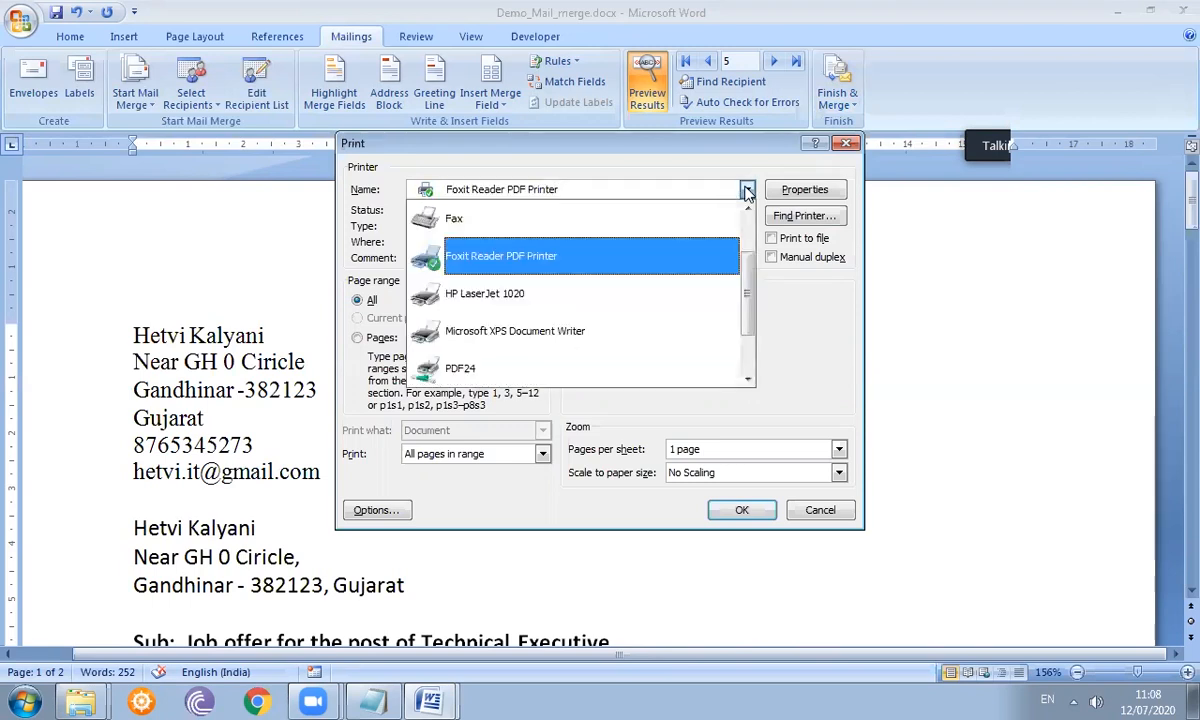
pyautogui.click(668, 260)
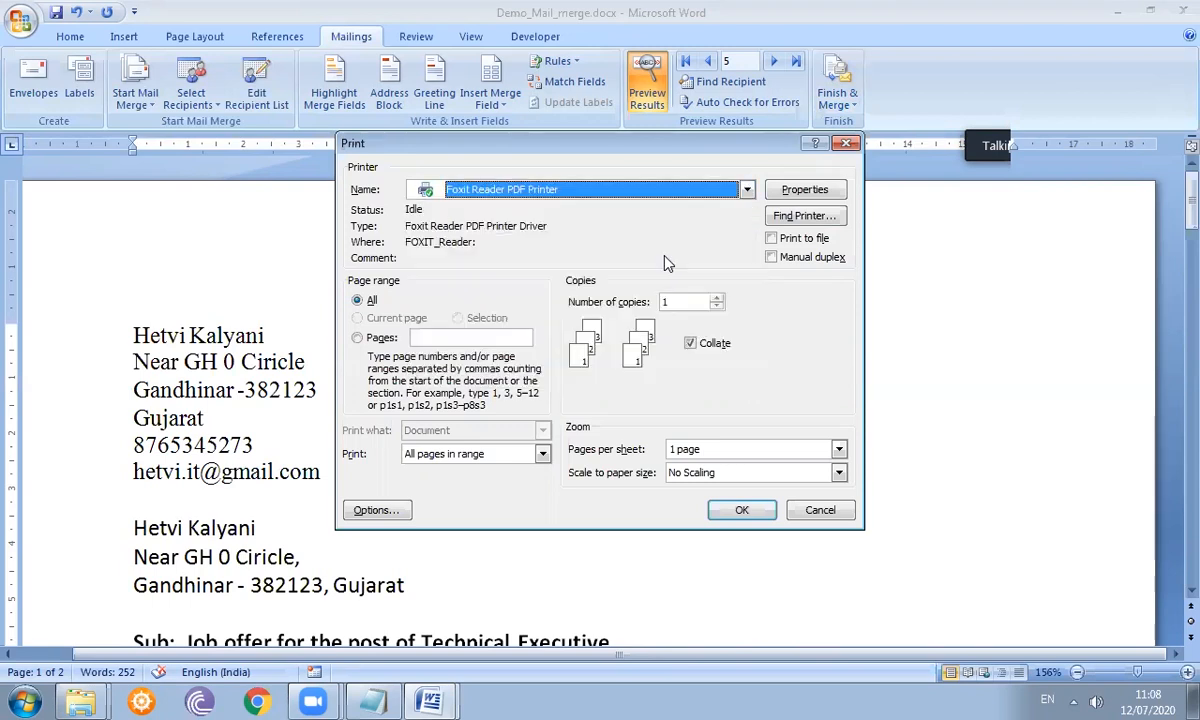
pyautogui.click(802, 512)
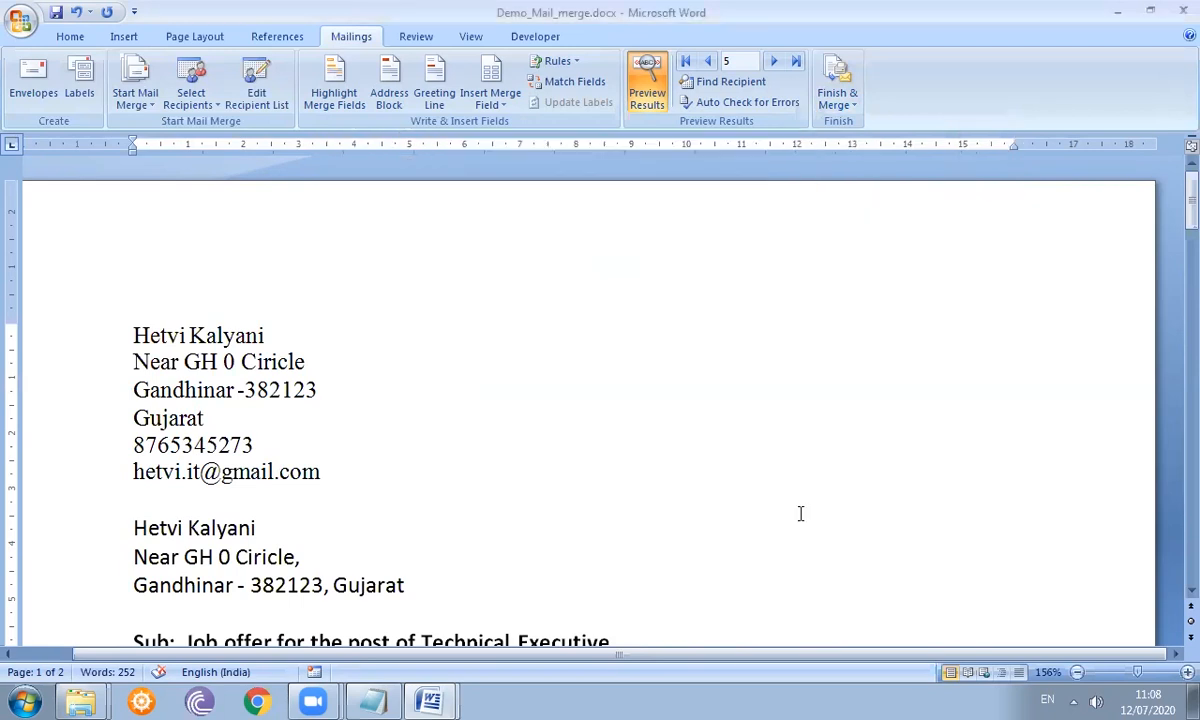
# - Merge to e-mail with To set to Email_Address, subject 'Job Offer Letter', HTML format, and confirm
pyautogui.click(835, 88)
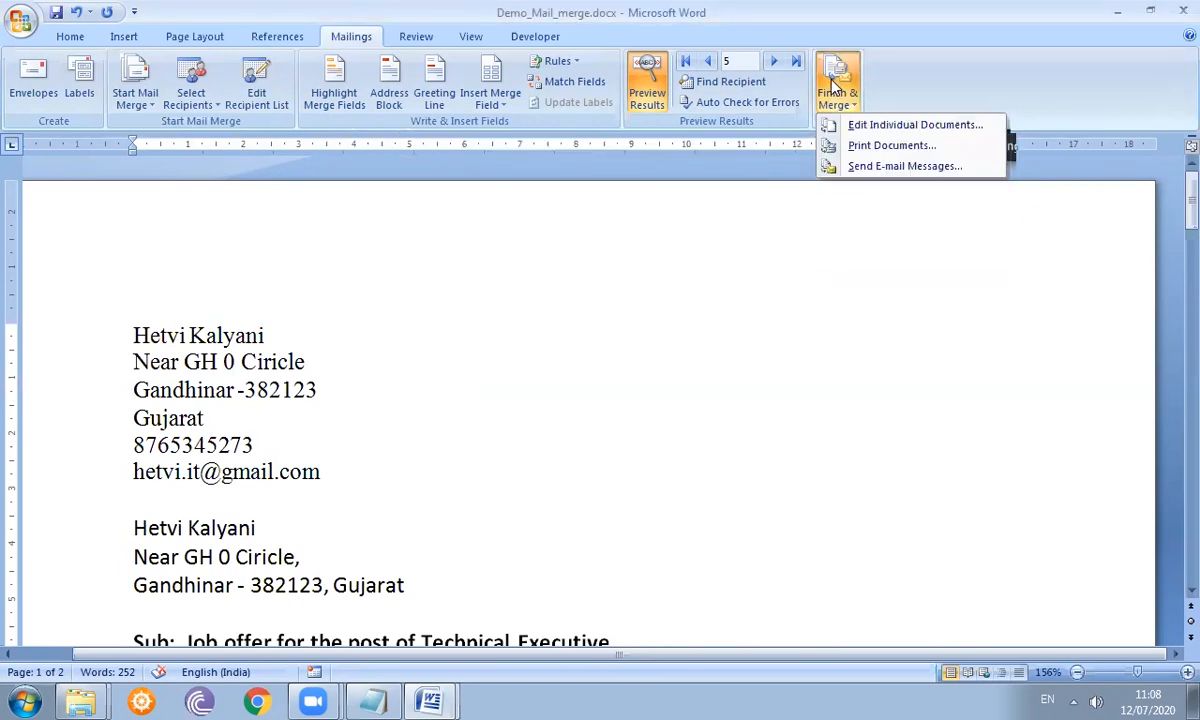
pyautogui.click(873, 167)
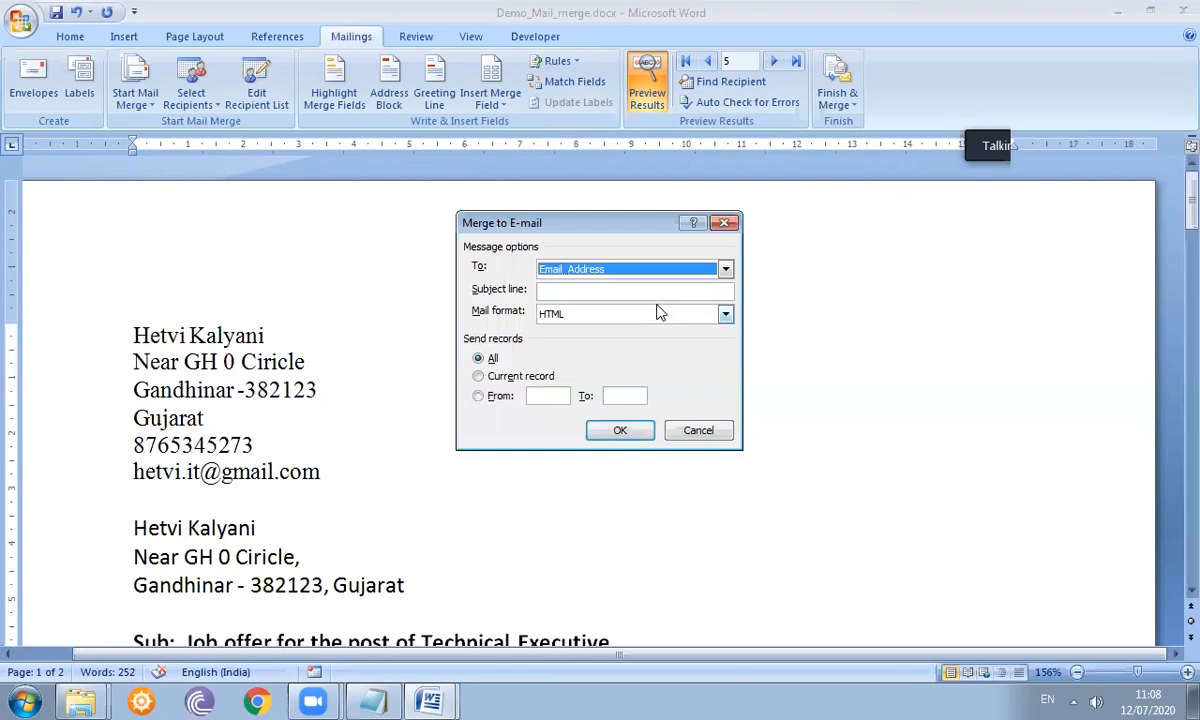
pyautogui.click(725, 270)
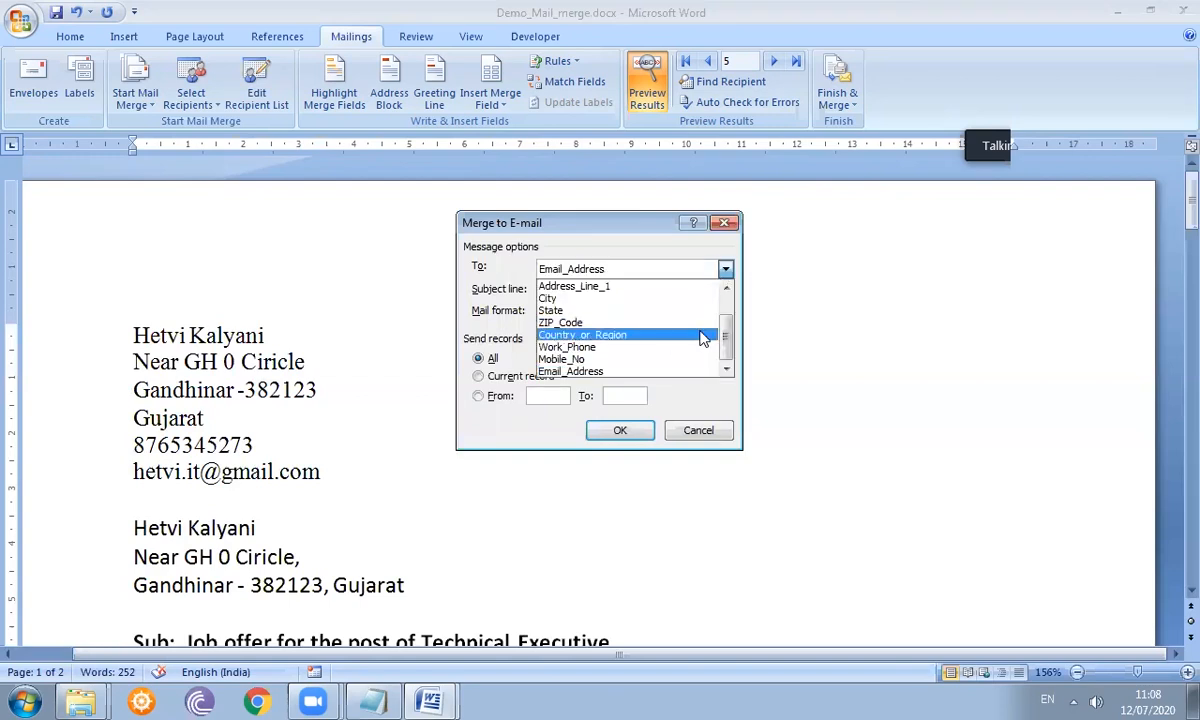
pyautogui.click(697, 372)
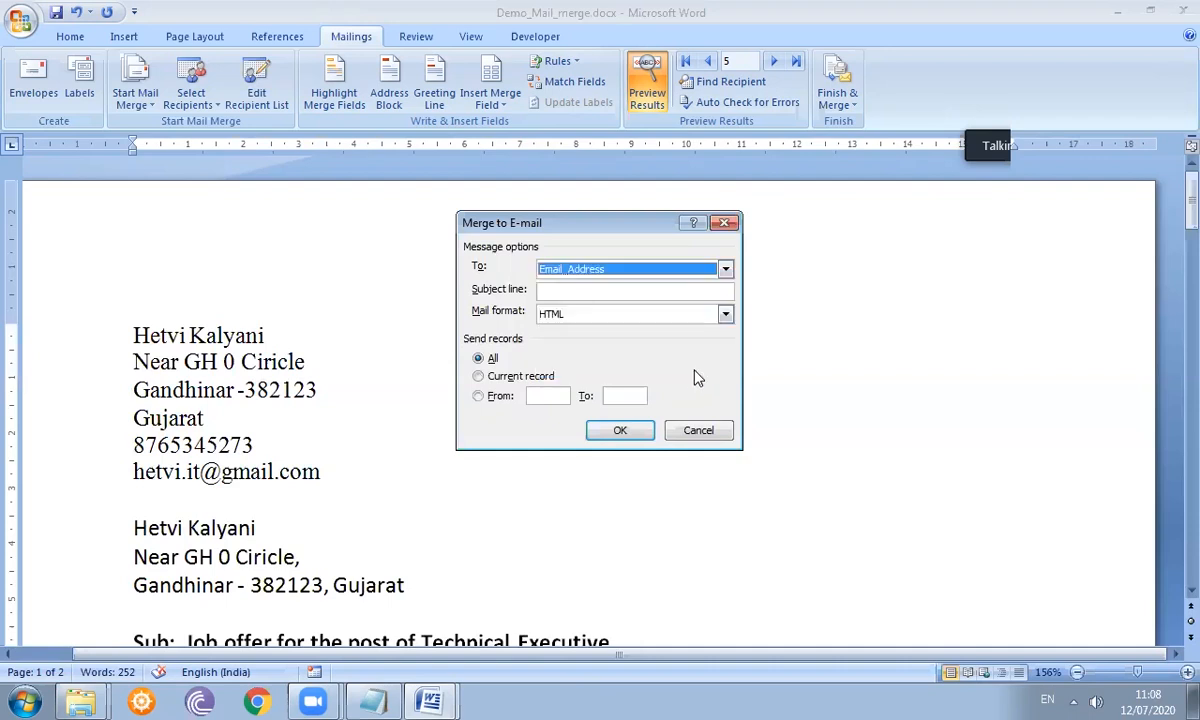
pyautogui.click(710, 288)
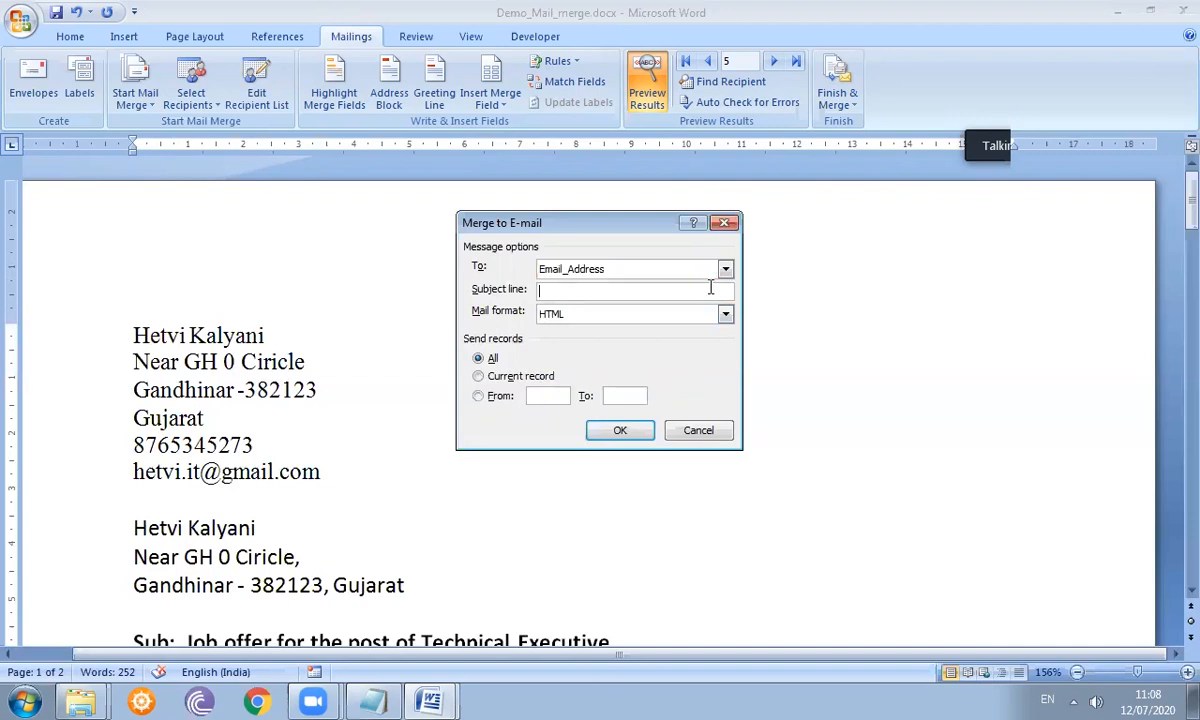
pyautogui.write('Job Offer Letter')
pyautogui.click(703, 318)
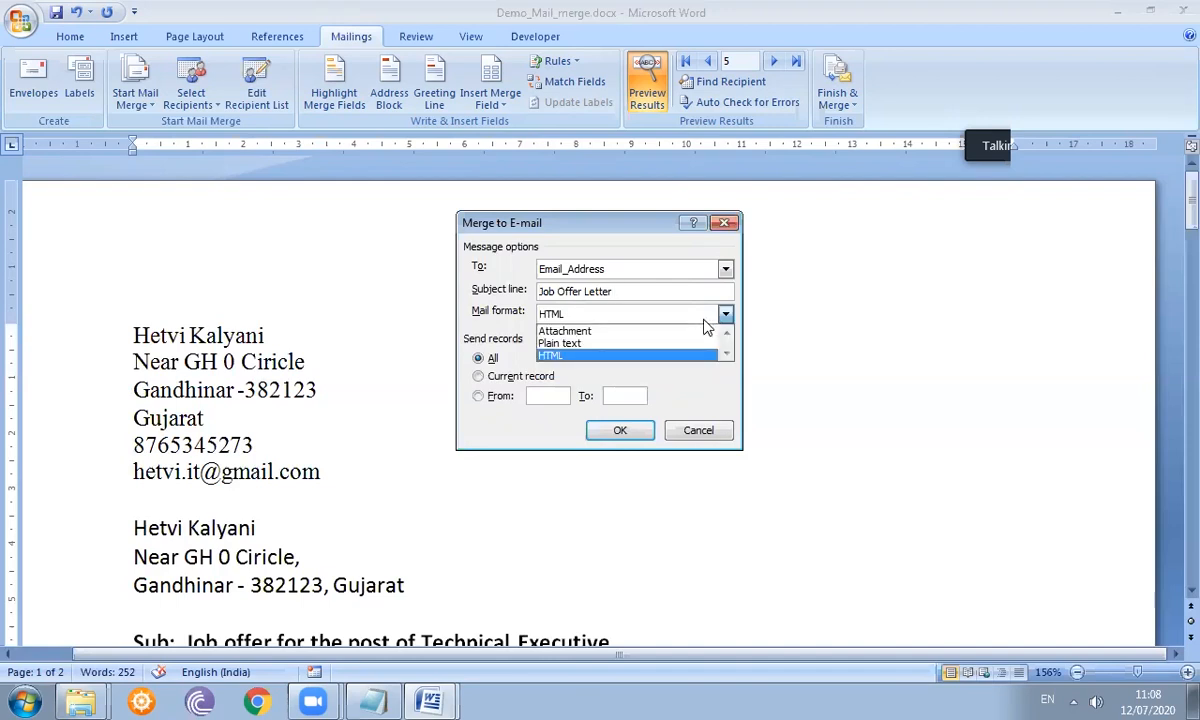
pyautogui.click(693, 357)
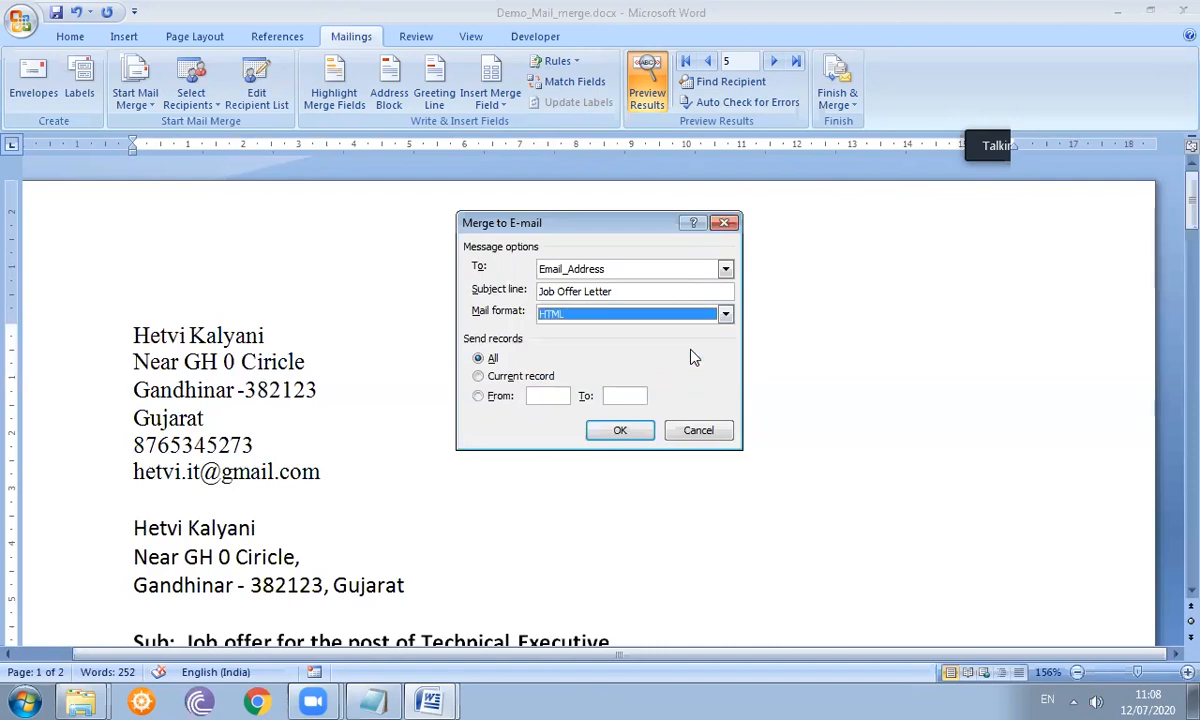
pyautogui.click(620, 431)
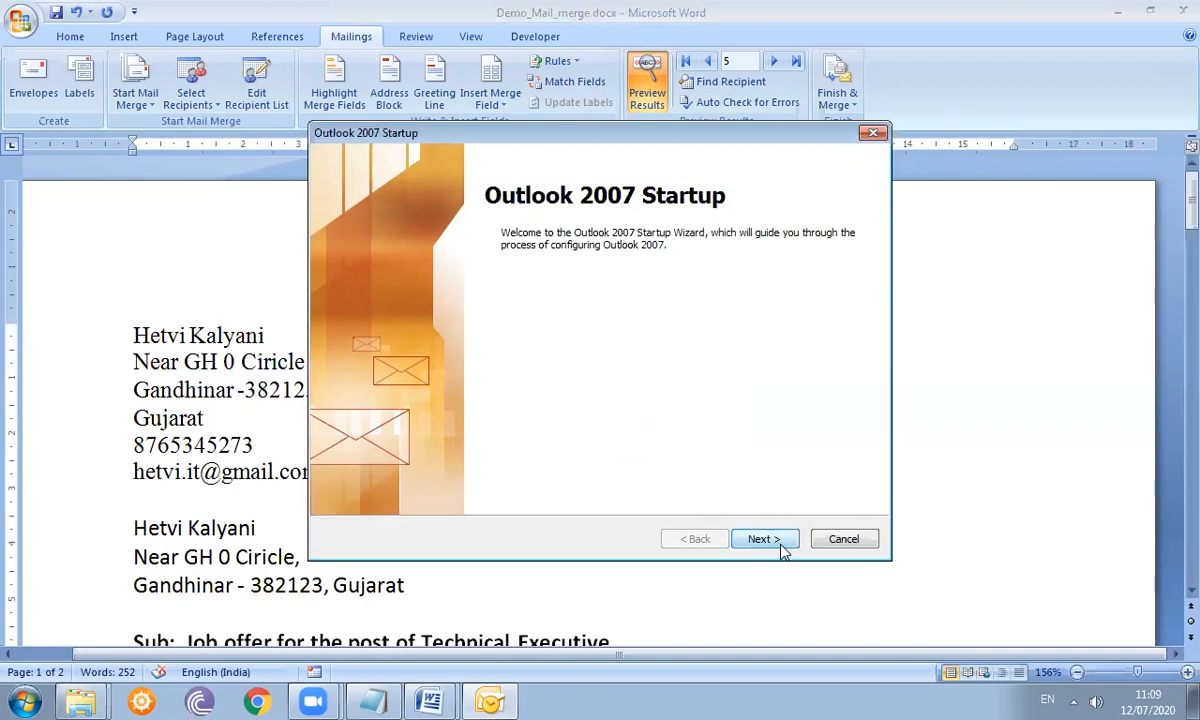
# - Try repeatedly to exit the Outlook startup wizard, handling each exit confirmation
pyautogui.click(840, 542)
pyautogui.click(670, 418)
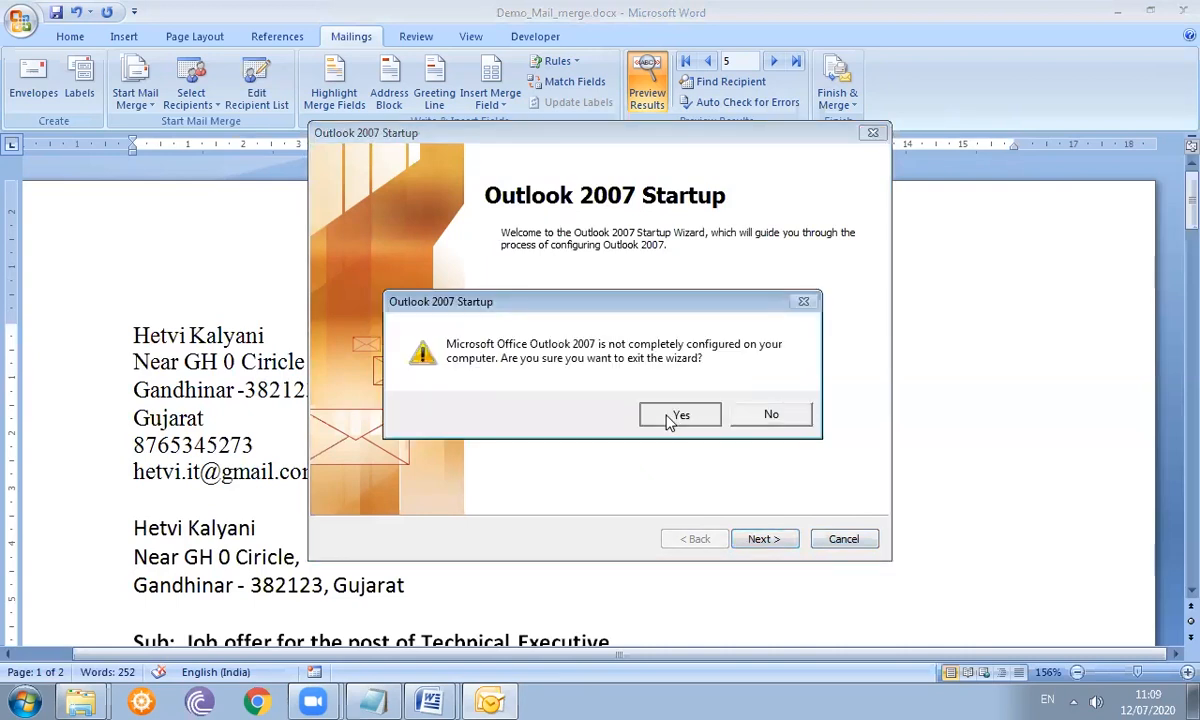
pyautogui.click(840, 541)
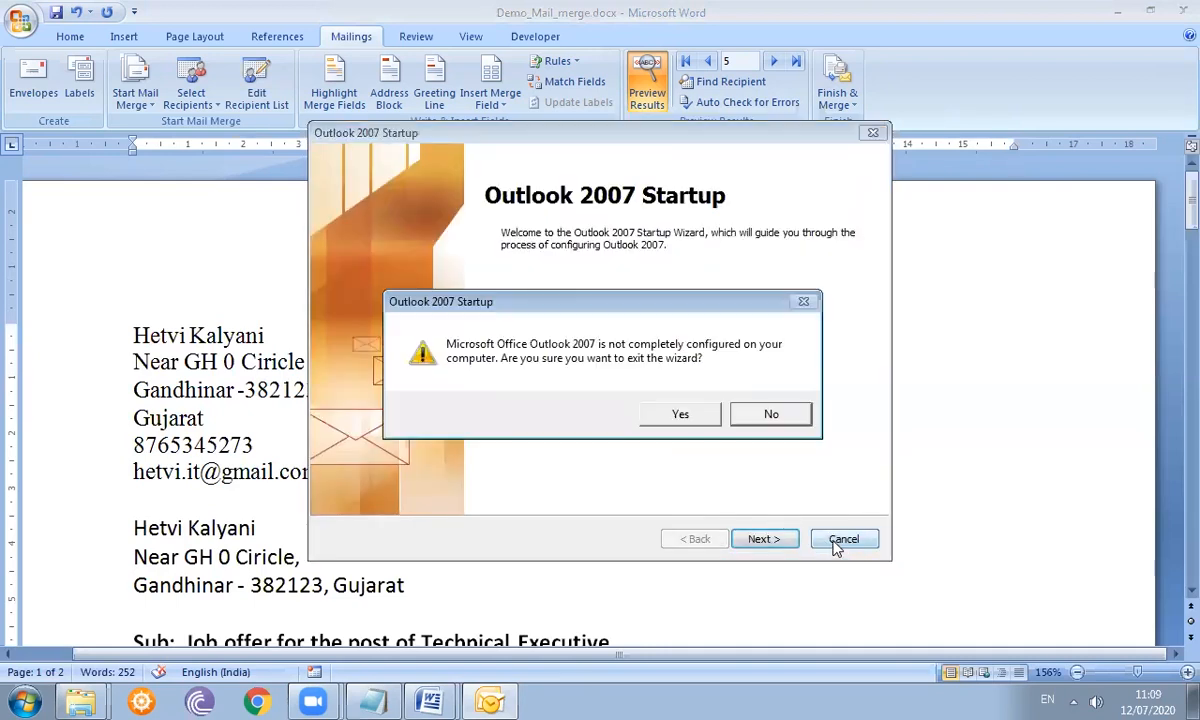
pyautogui.click(685, 415)
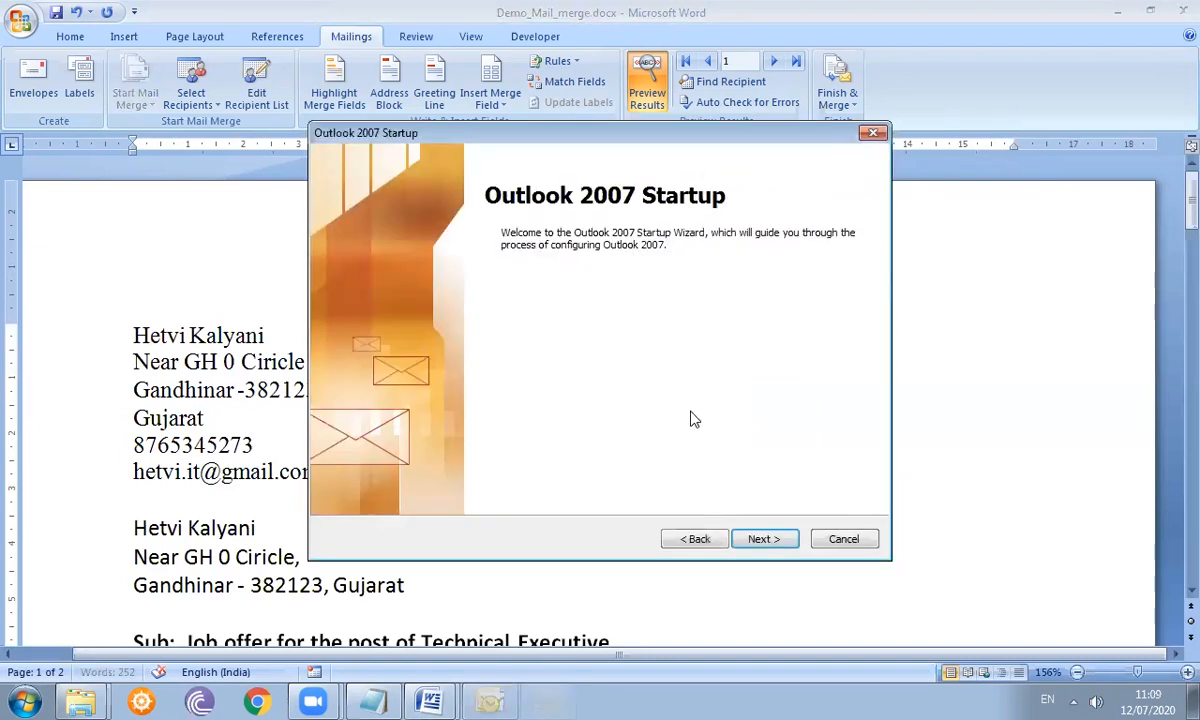
pyautogui.click(833, 540)
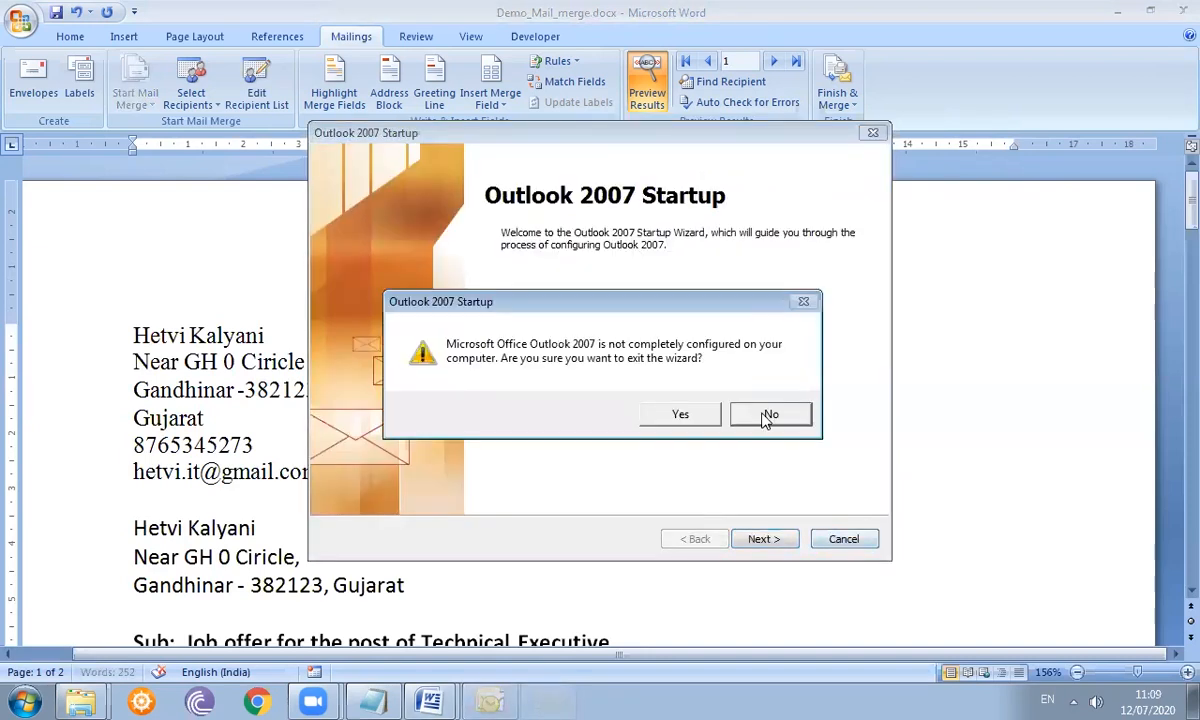
pyautogui.click(767, 416)
pyautogui.click(838, 539)
pyautogui.click(683, 413)
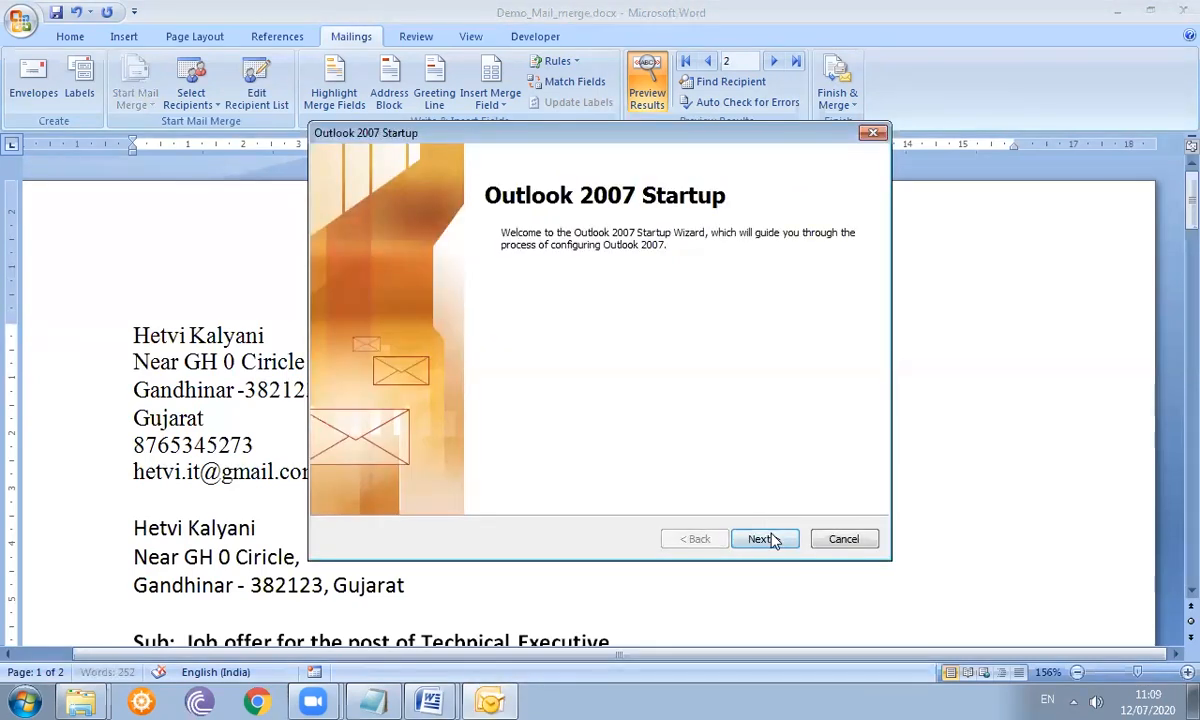
# - Decline configuring an e-mail account and finish the wizard with 'Continue with no e-mail support'
pyautogui.click(765, 539)
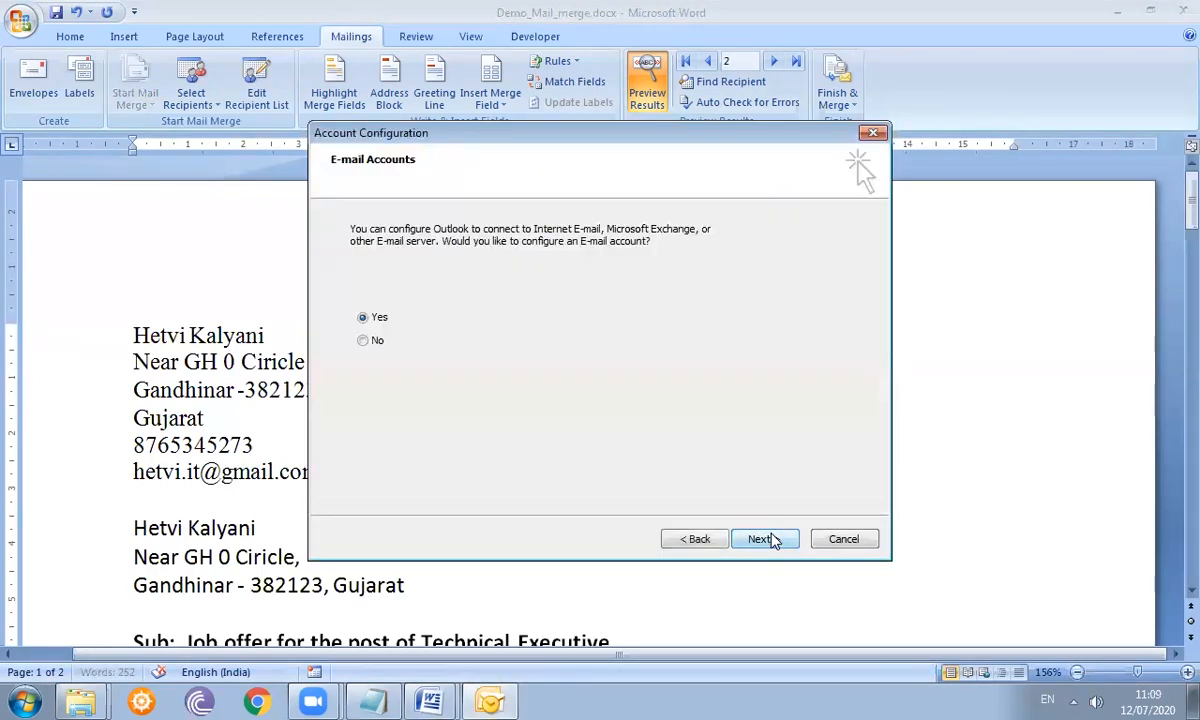
pyautogui.click(364, 341)
pyautogui.click(768, 539)
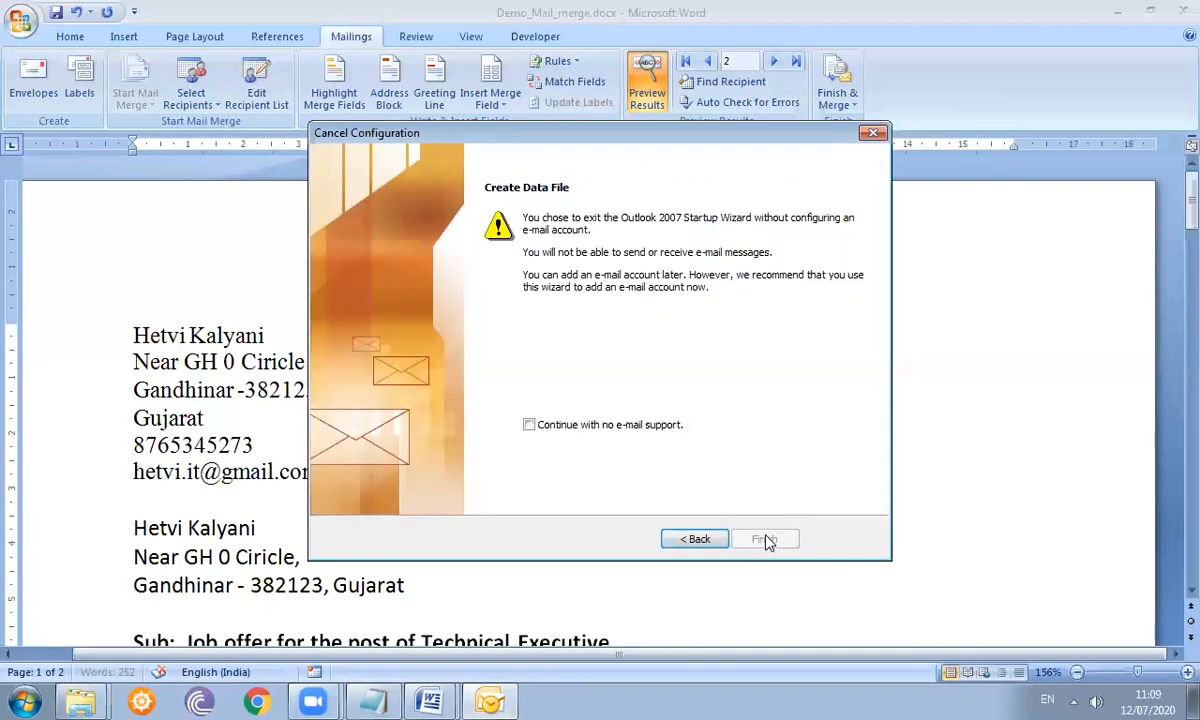
pyautogui.click(614, 428)
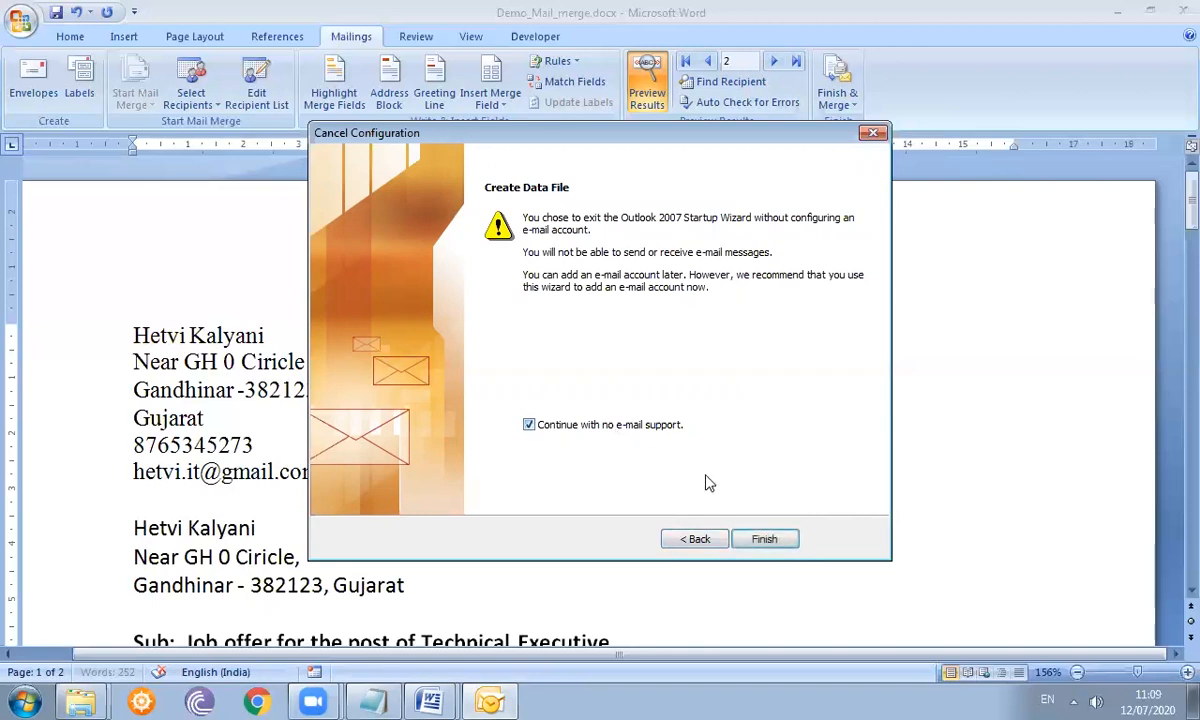
pyautogui.click(763, 539)
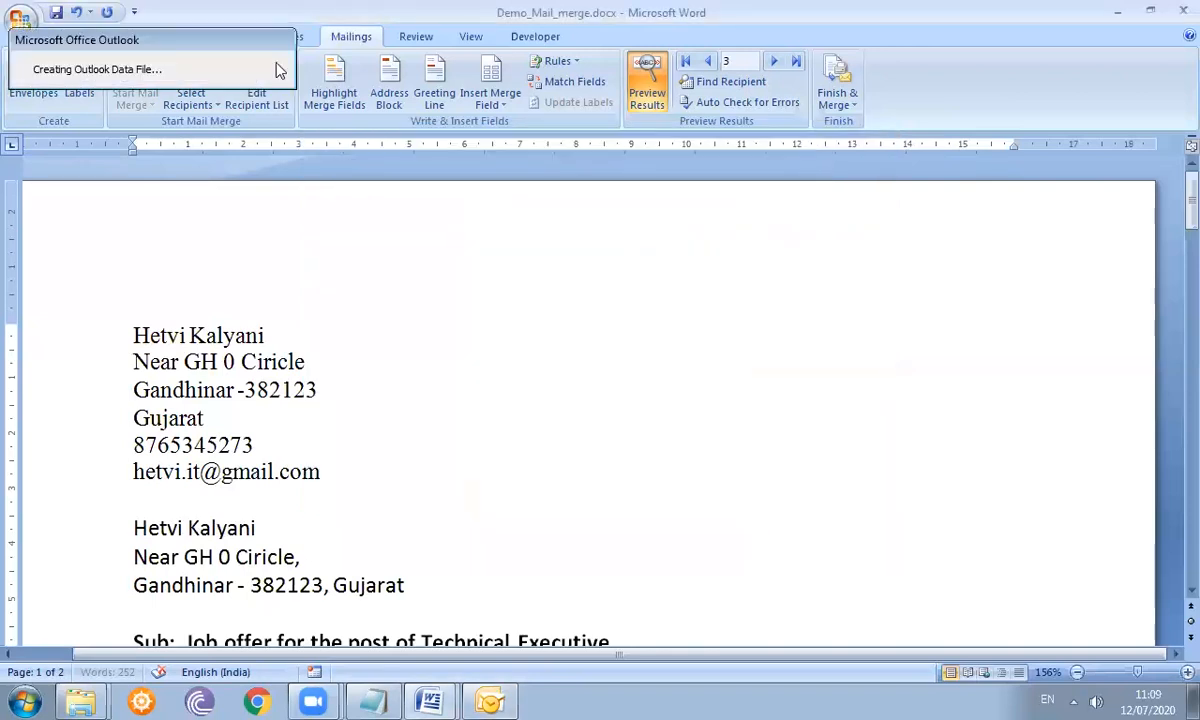